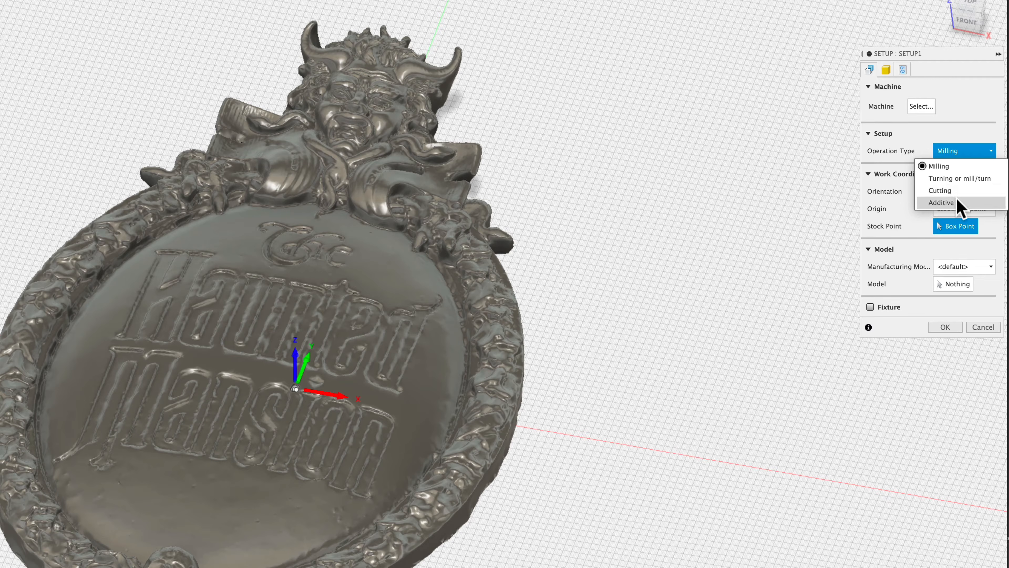
Create a milling setup using the whole unsaved plaque component as its model.
{"action": "left_click", "coordinate": [960, 130]}
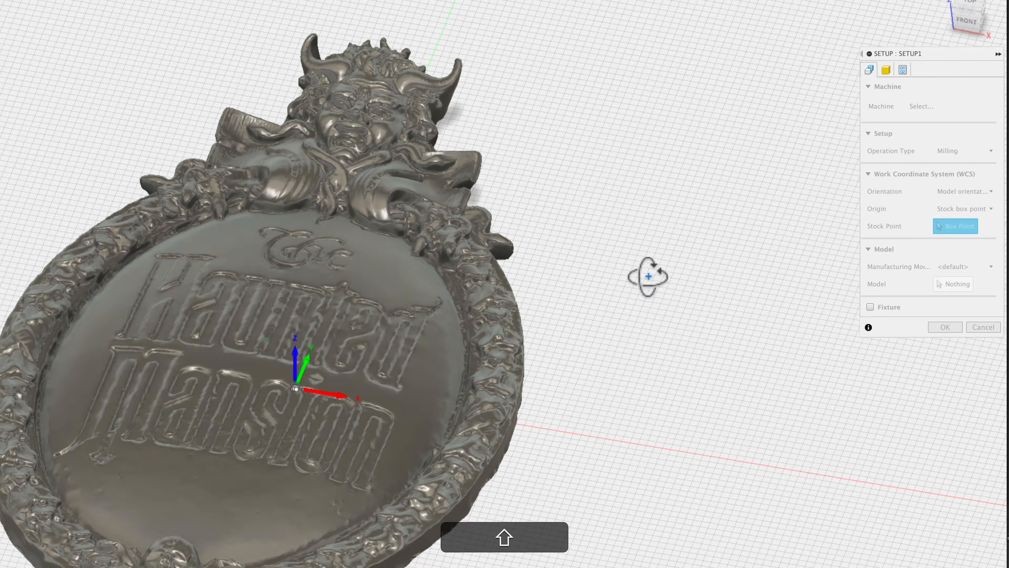
{"action": "mouse_move", "coordinate": [642, 275]}
{"action": "middle_mouse_down", "text": "shift"}
{"action": "mouse_move", "coordinate": [642, 261]}
{"action": "mouse_move", "coordinate": [638, 273]}
{"action": "middle_mouse_up", "text": "shift"}
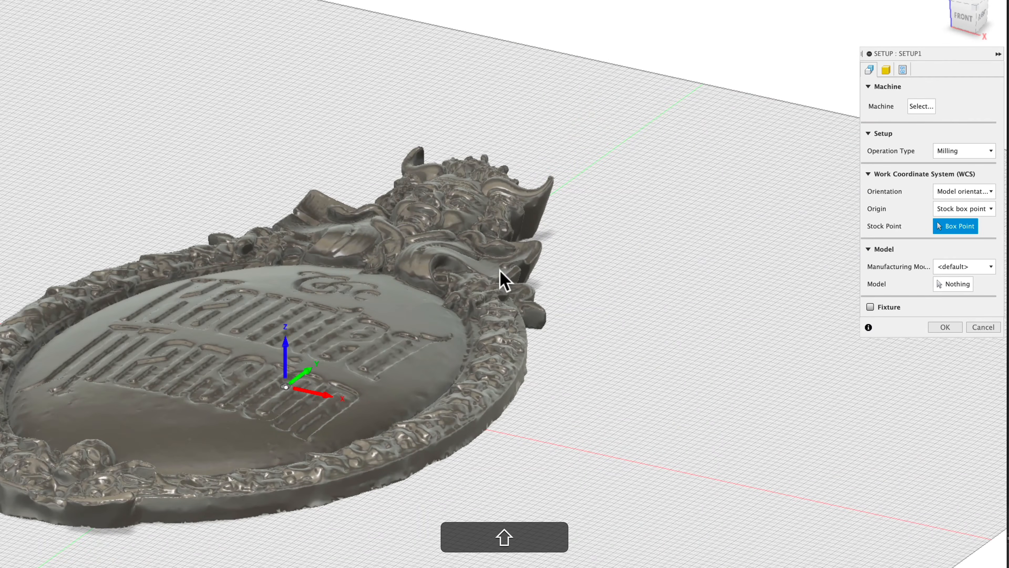
{"action": "middle_click_drag", "start_coordinate": [521, 467], "coordinate": [518, 481], "text": "shift"}
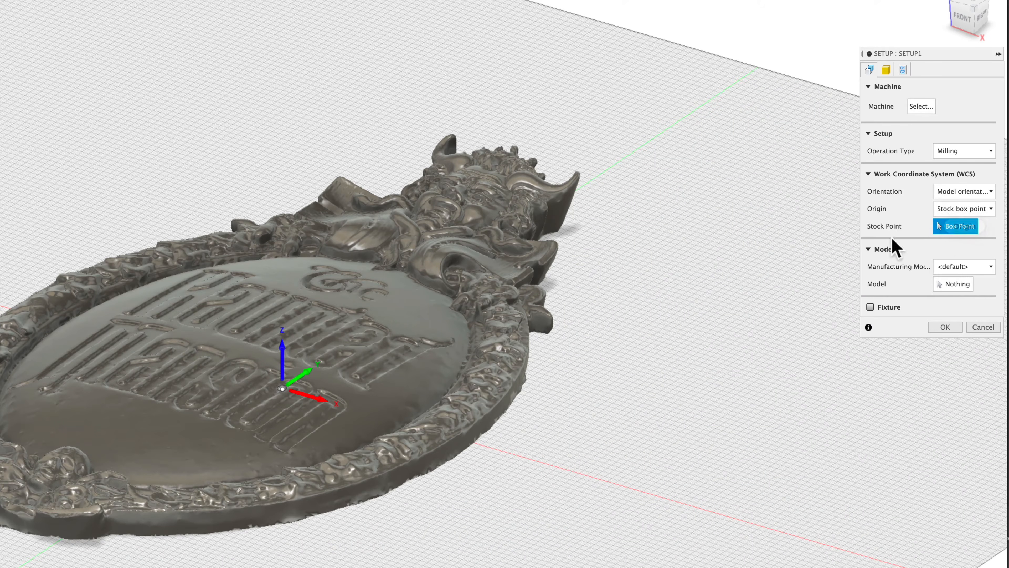
{"action": "left_click", "coordinate": [963, 226]}
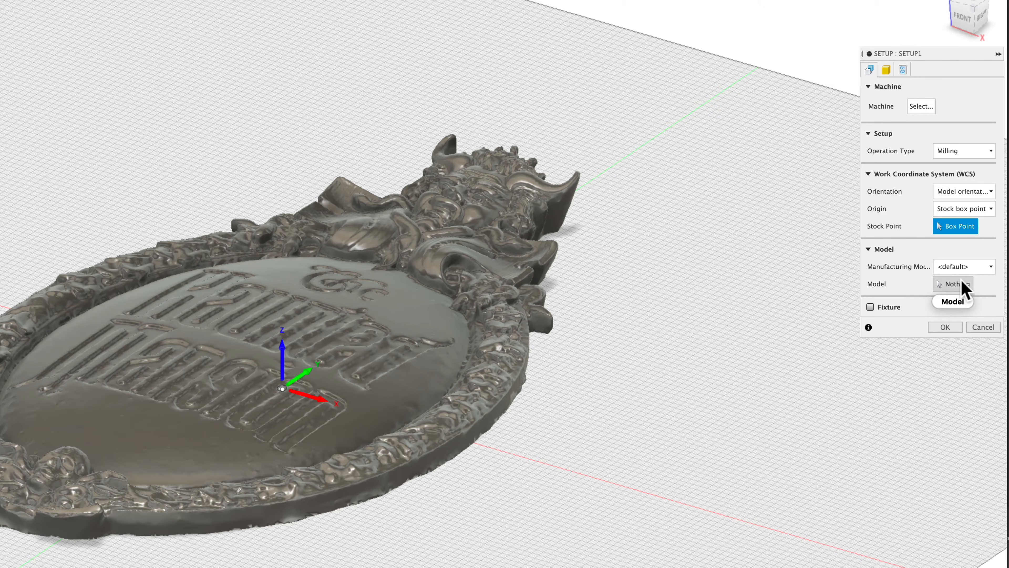
{"action": "left_click", "coordinate": [963, 283]}
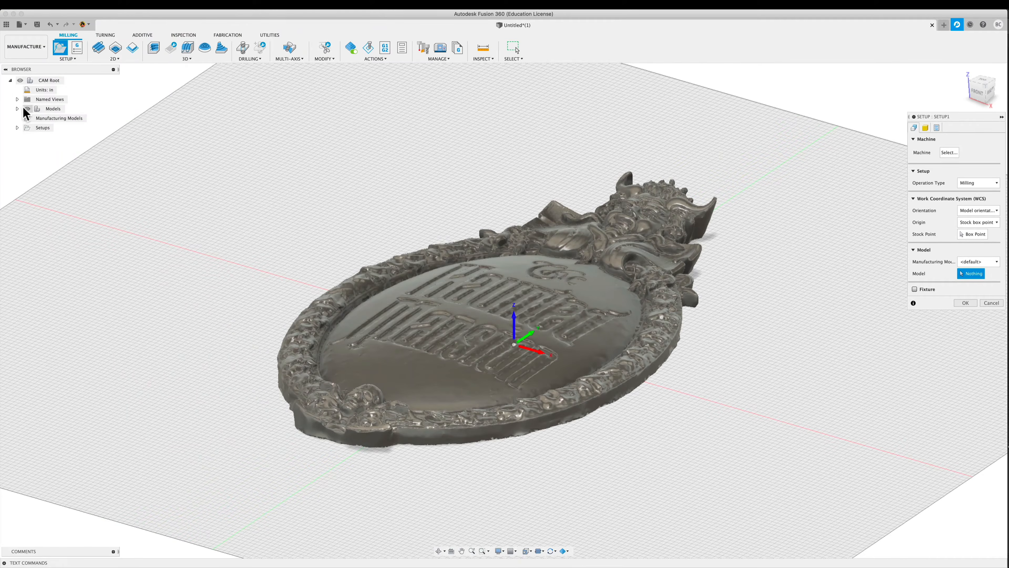
{"action": "left_click", "coordinate": [18, 108]}
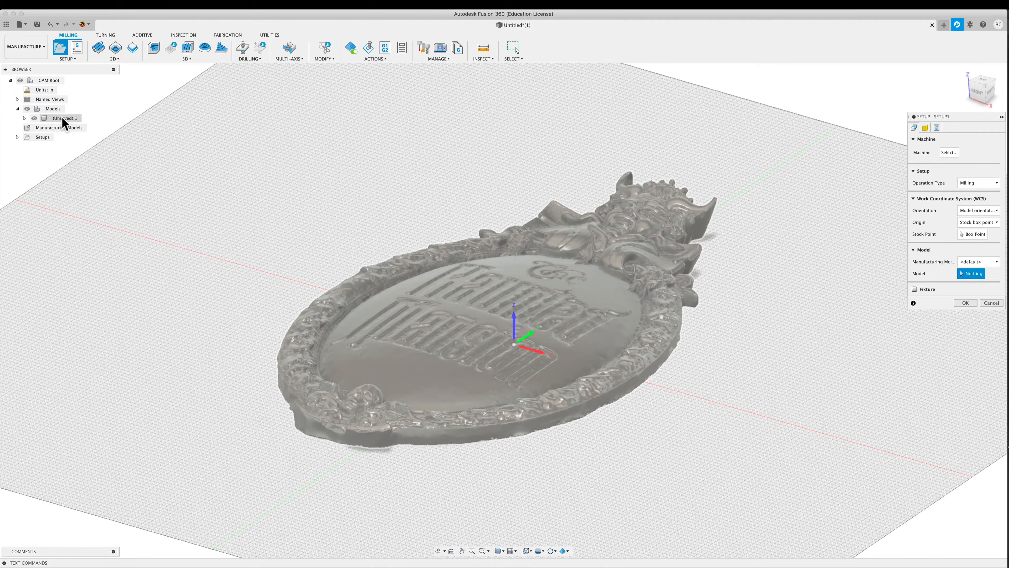
{"action": "left_click", "coordinate": [63, 120]}
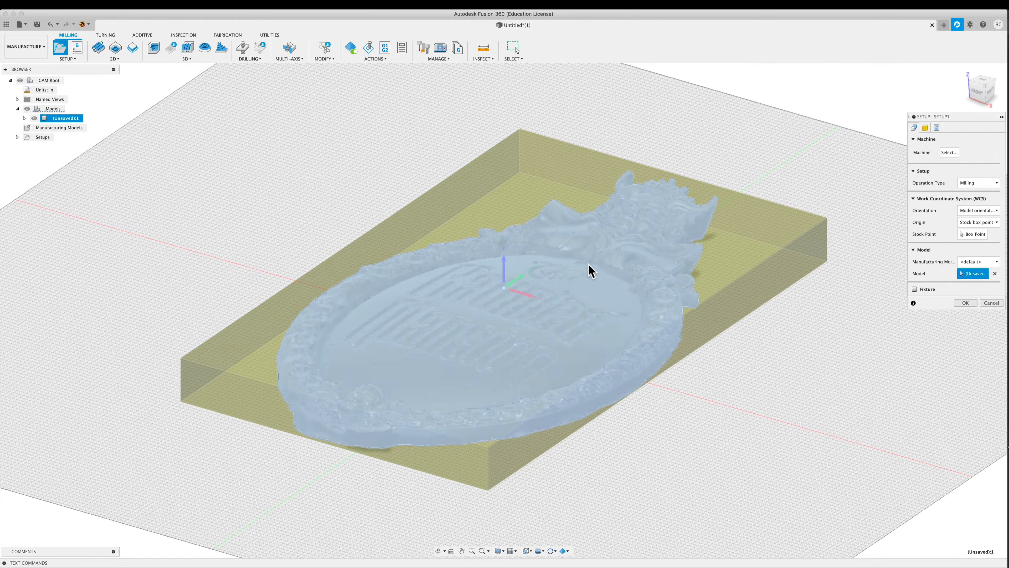
{"action": "left_click", "coordinate": [966, 303]}
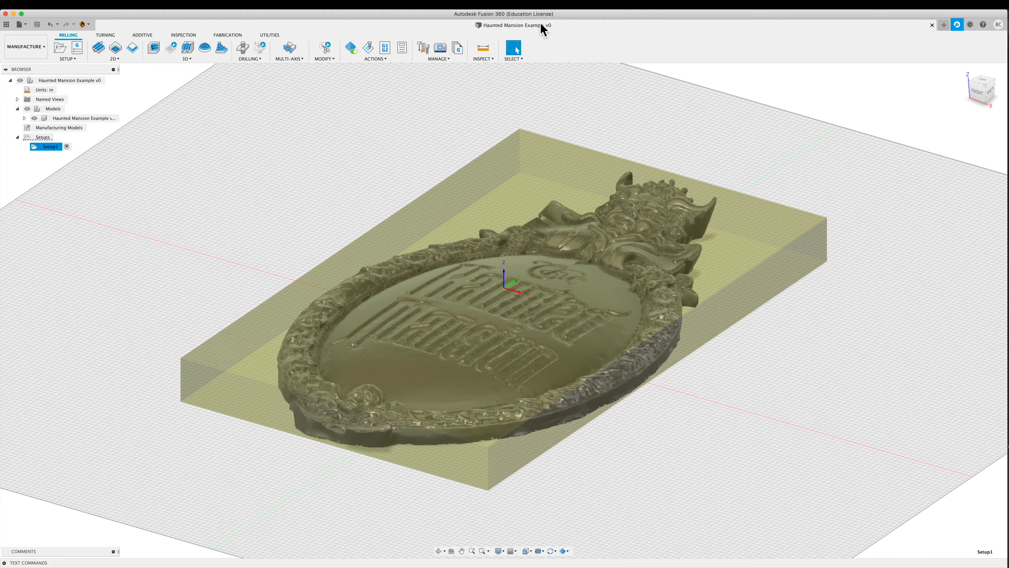
{"action": "left_click", "coordinate": [369, 173]}
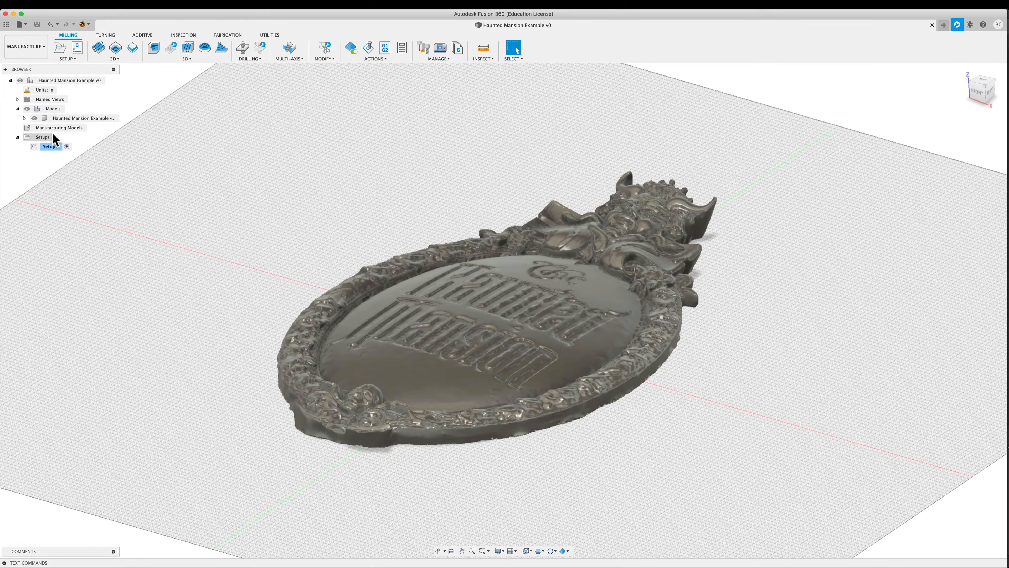
Reopen Setup1 for editing and change its stock mode to Fixed size box.
{"action": "left_click", "coordinate": [50, 146]}
{"action": "right_click", "coordinate": [53, 147]}
{"action": "left_click", "coordinate": [66, 155]}
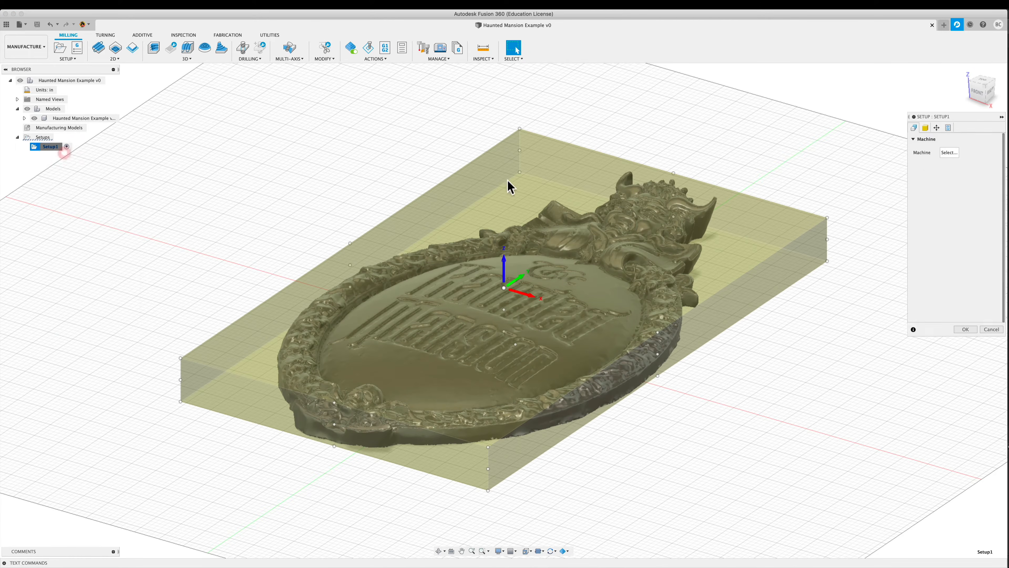
{"action": "left_click", "coordinate": [925, 127]}
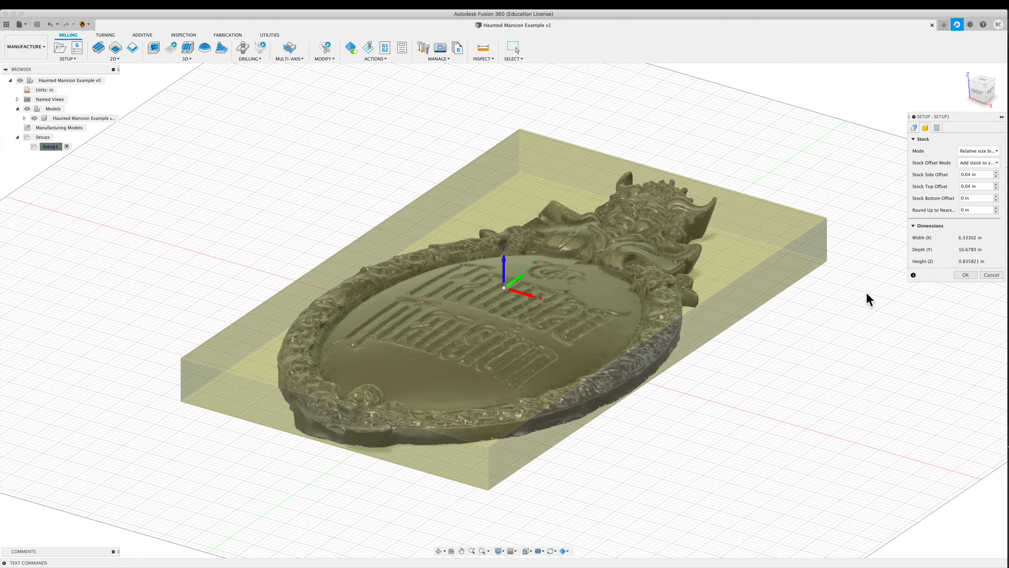
{"action": "middle_click_drag", "start_coordinate": [856, 275], "coordinate": [865, 272], "text": "shift"}
{"action": "left_click", "coordinate": [973, 152]}
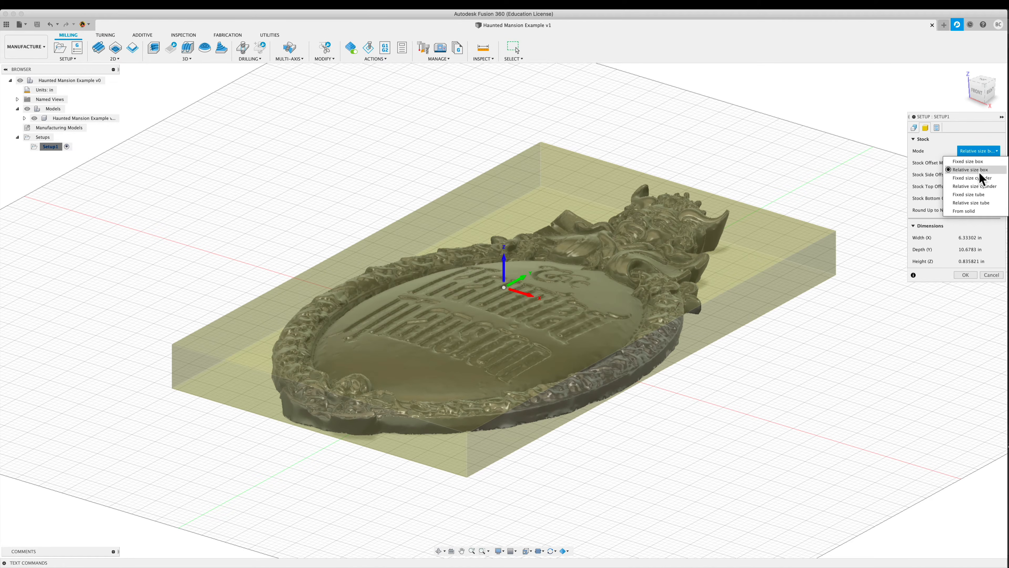
{"action": "left_click", "coordinate": [968, 132]}
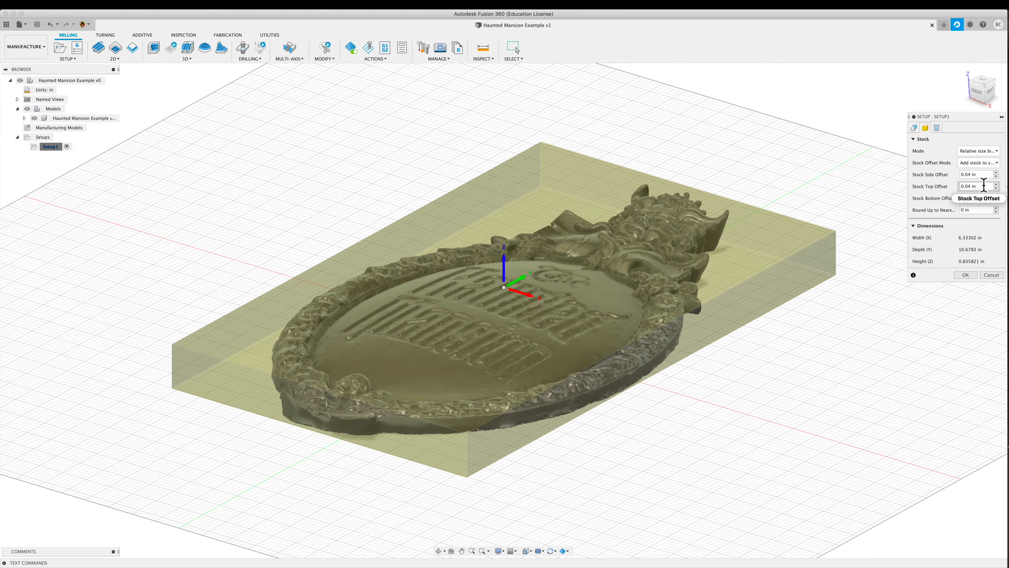
{"action": "left_click", "coordinate": [980, 151]}
{"action": "left_click", "coordinate": [980, 158]}
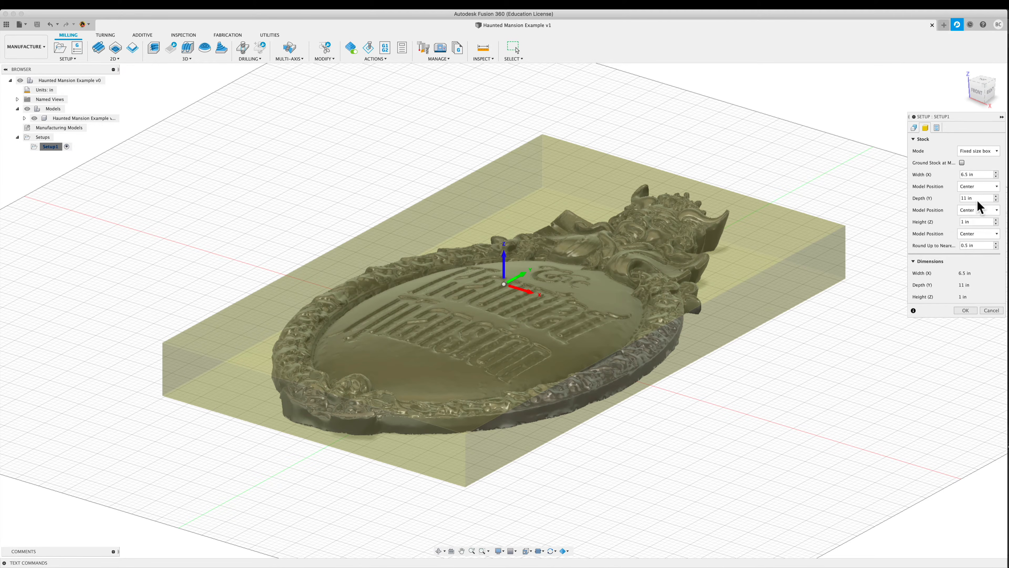
Size the fixed stock box to 12 in wide, 12 in deep and 1 in high.
{"action": "left_click", "coordinate": [979, 175]}
{"action": "type", "text": "12"}
{"action": "left_click", "coordinate": [980, 198]}
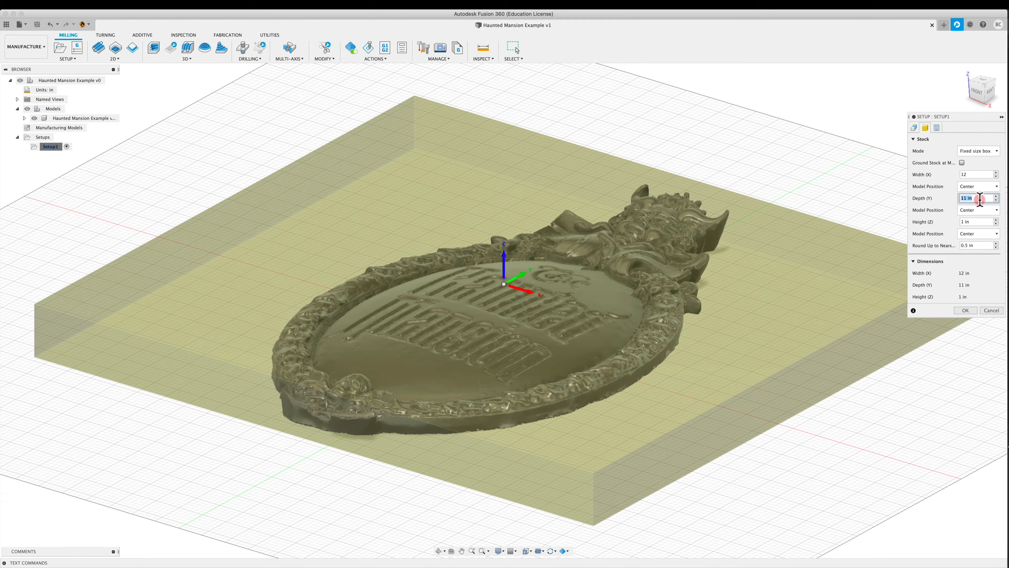
{"action": "type", "text": "12"}
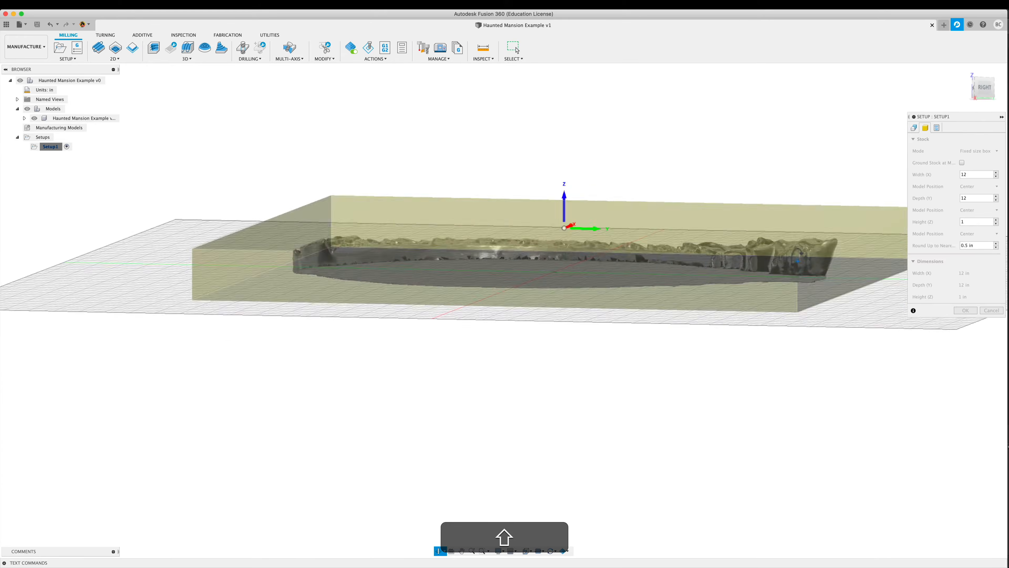
Position the model vertically in the stock using Offset from bottom (-Z) with an offset of 0.
{"action": "middle_click_drag", "start_coordinate": [735, 255], "coordinate": [797, 267], "text": "shift"}
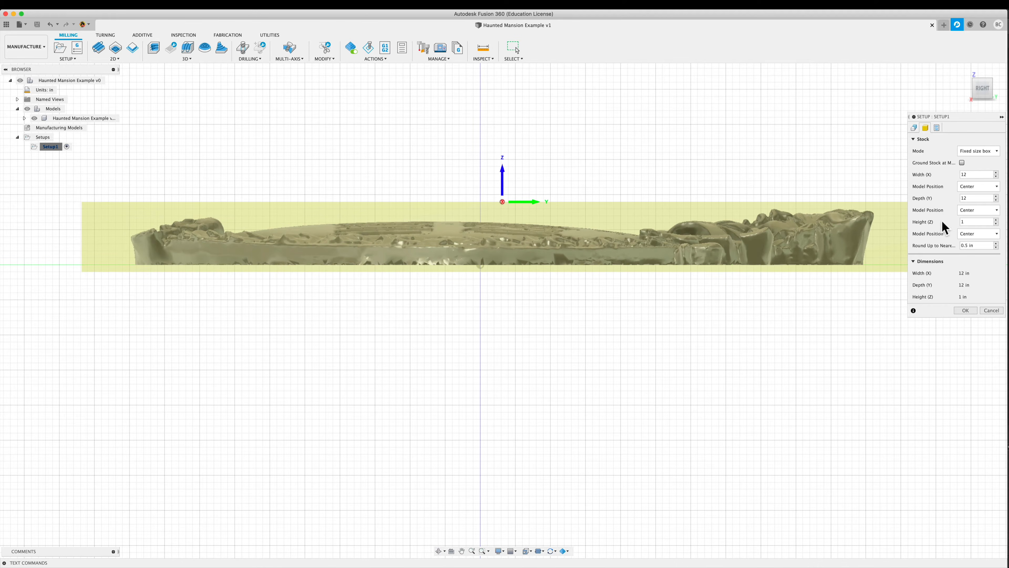
{"action": "left_click", "coordinate": [975, 234]}
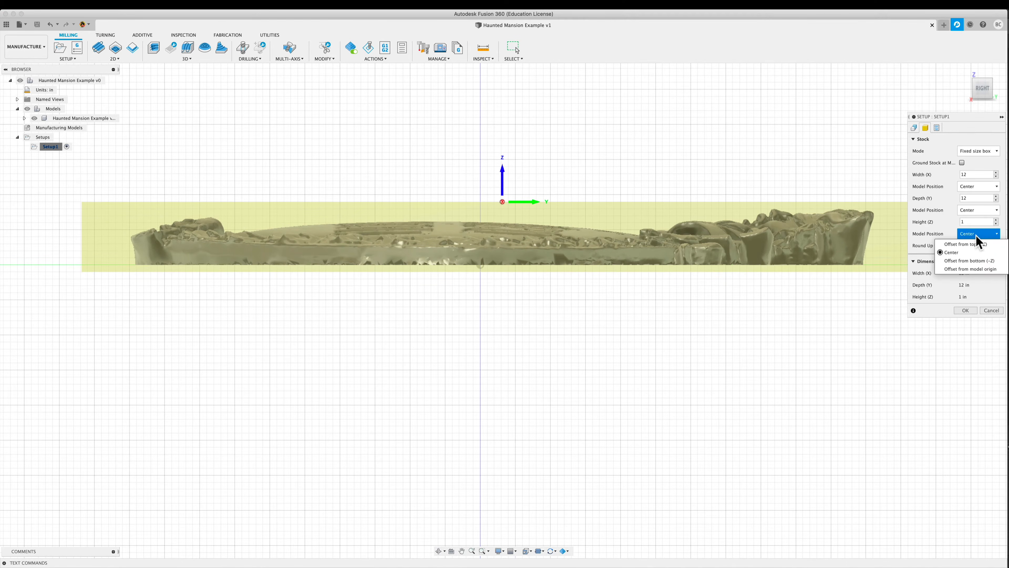
{"action": "left_click", "coordinate": [979, 261]}
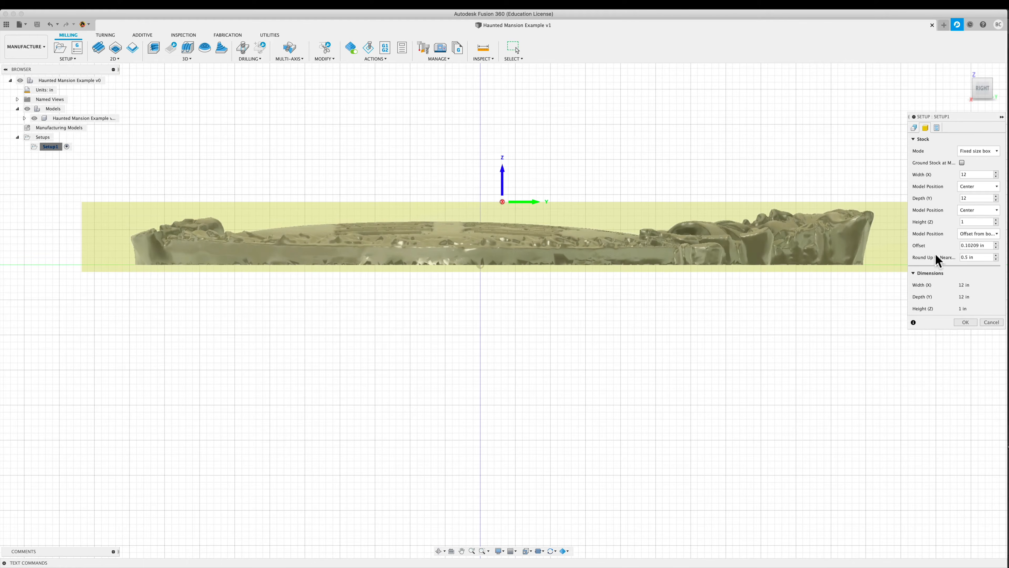
{"action": "left_click", "coordinate": [972, 245]}
{"action": "type", "text": "0"}
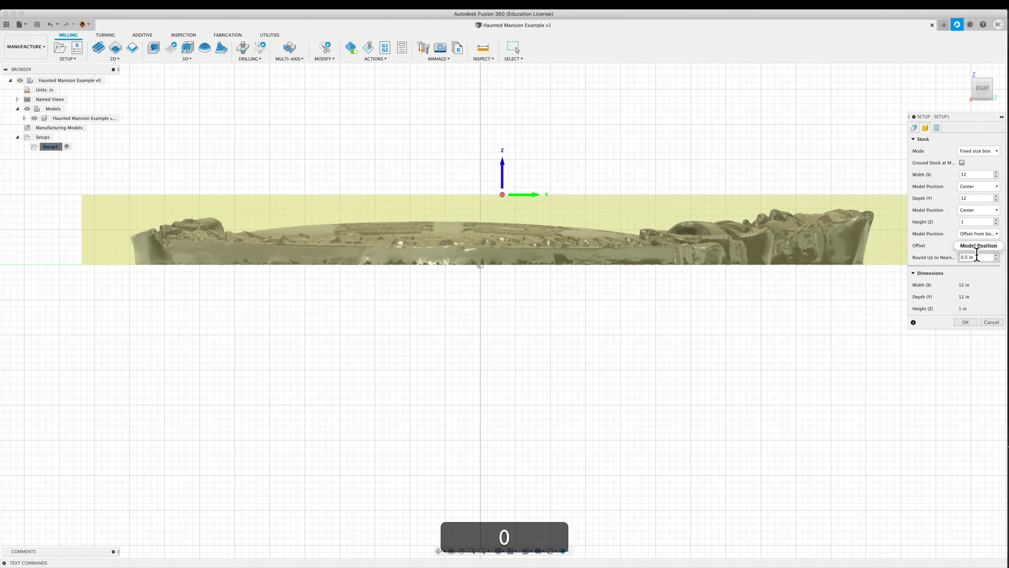
{"action": "left_click", "coordinate": [635, 302]}
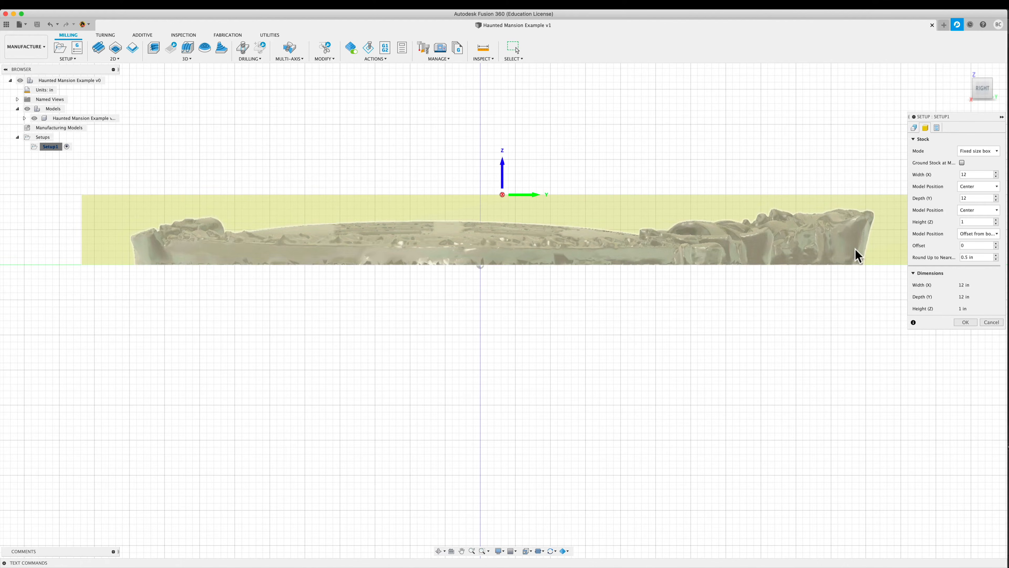
Return to the setup's work coordinate system settings with the whole stock box in angled view.
{"action": "middle_click_drag", "start_coordinate": [599, 323], "coordinate": [608, 323], "text": "shift"}
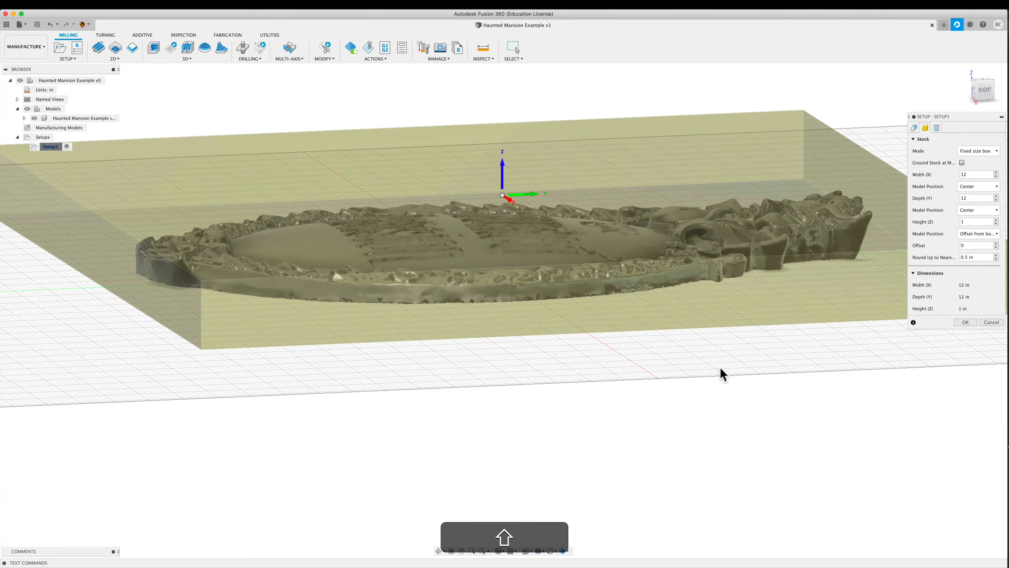
{"action": "scroll", "coordinate": [720, 367], "scroll_direction": "up", "scroll_amount": 4}
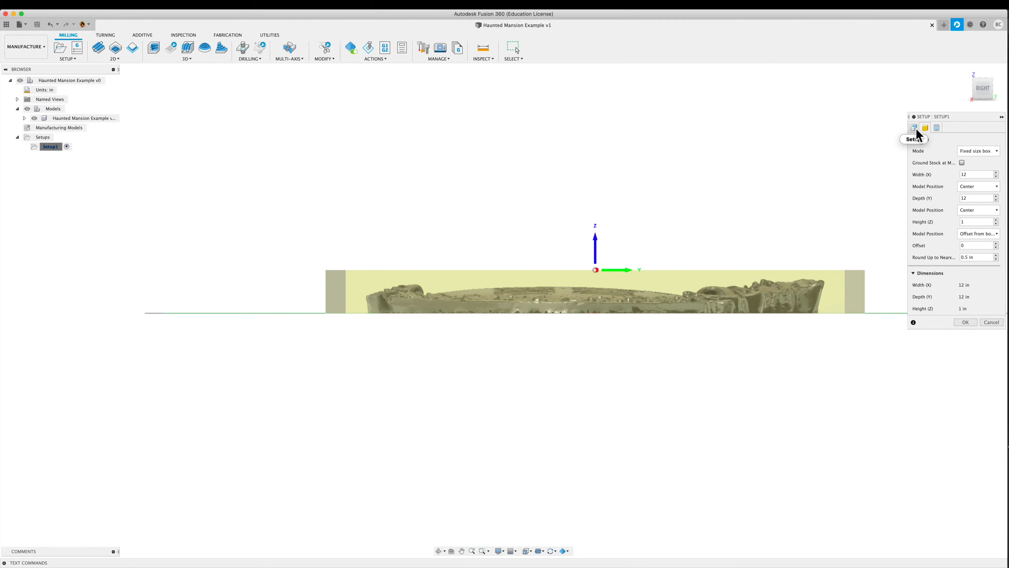
{"action": "left_click", "coordinate": [915, 128]}
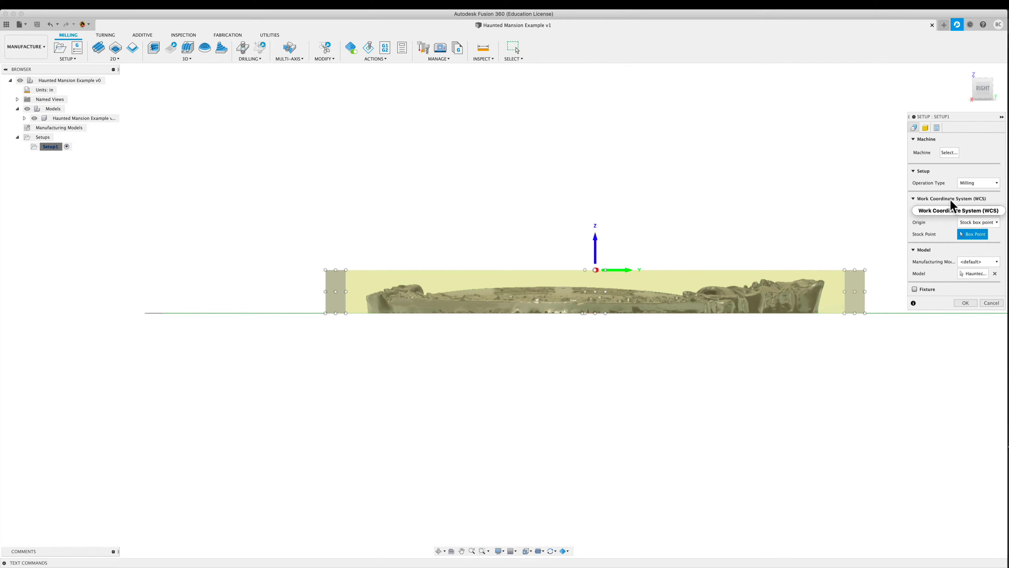
{"action": "key", "text": "shift"}
{"action": "middle_click_drag", "start_coordinate": [651, 201], "coordinate": [659, 218], "text": "shift"}
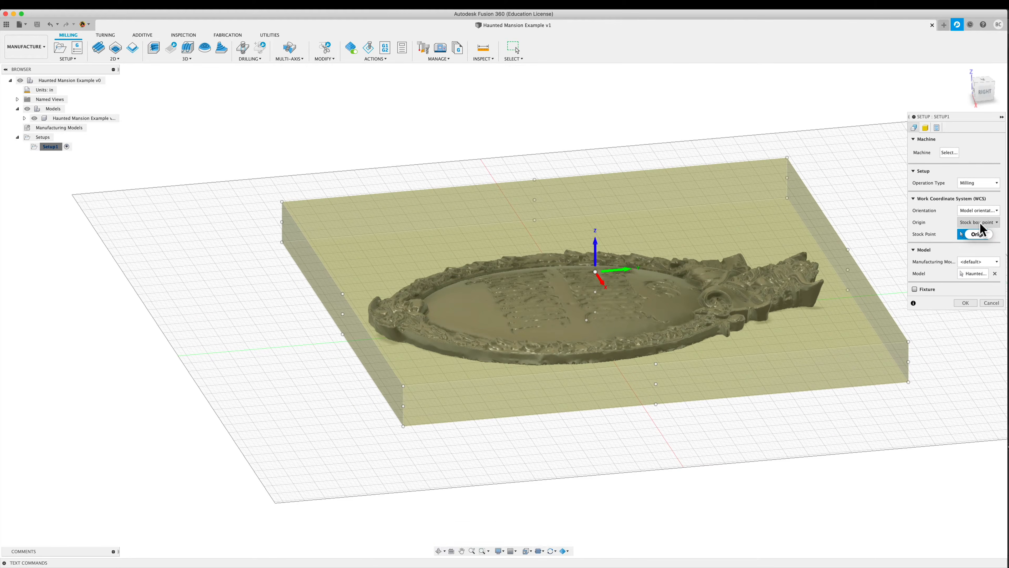
Try the model origin as the work coordinate origin, then switch back to Stock box point.
{"action": "left_click", "coordinate": [980, 223]}
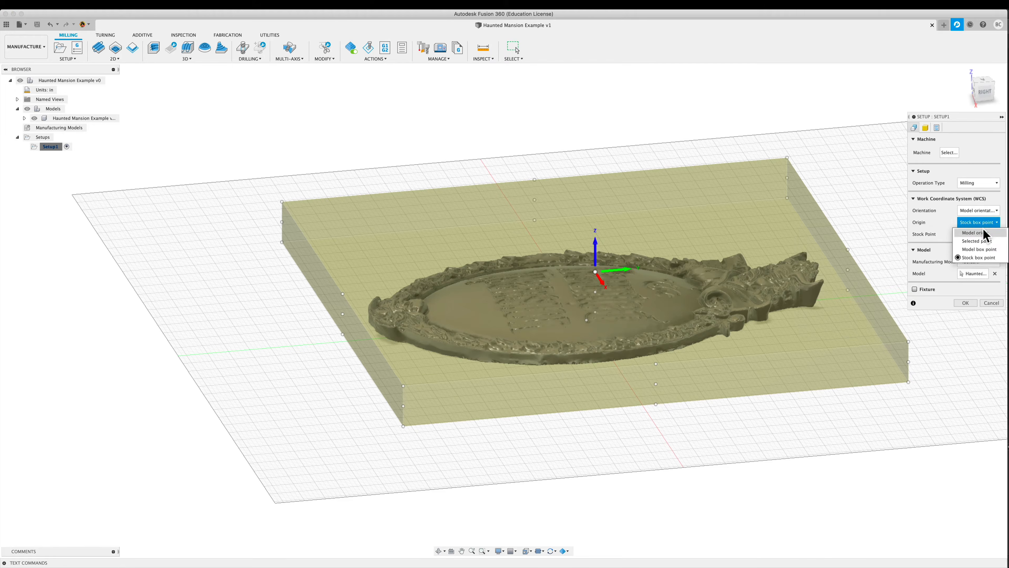
{"action": "left_click", "coordinate": [982, 233]}
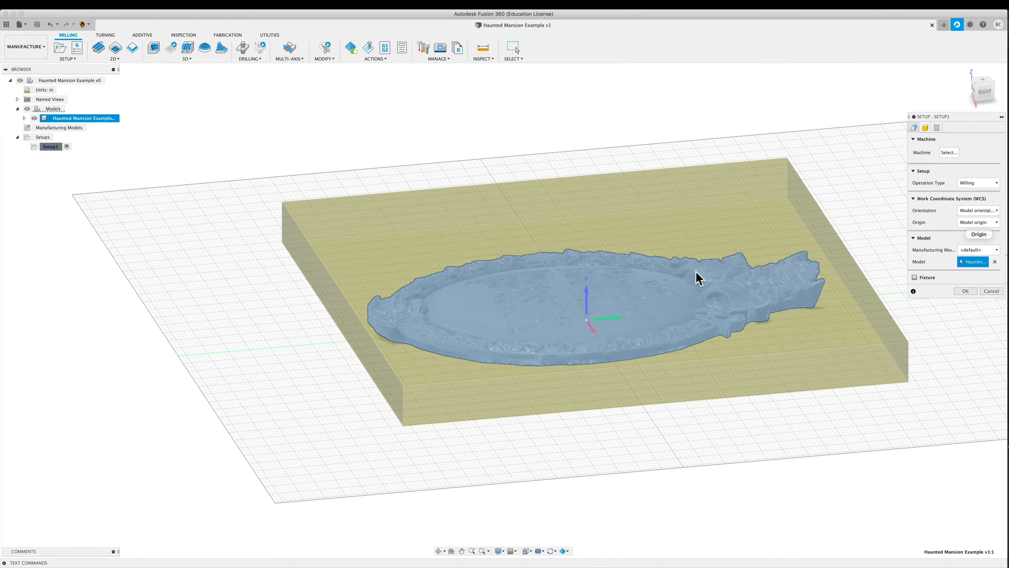
{"action": "left_click", "coordinate": [978, 224]}
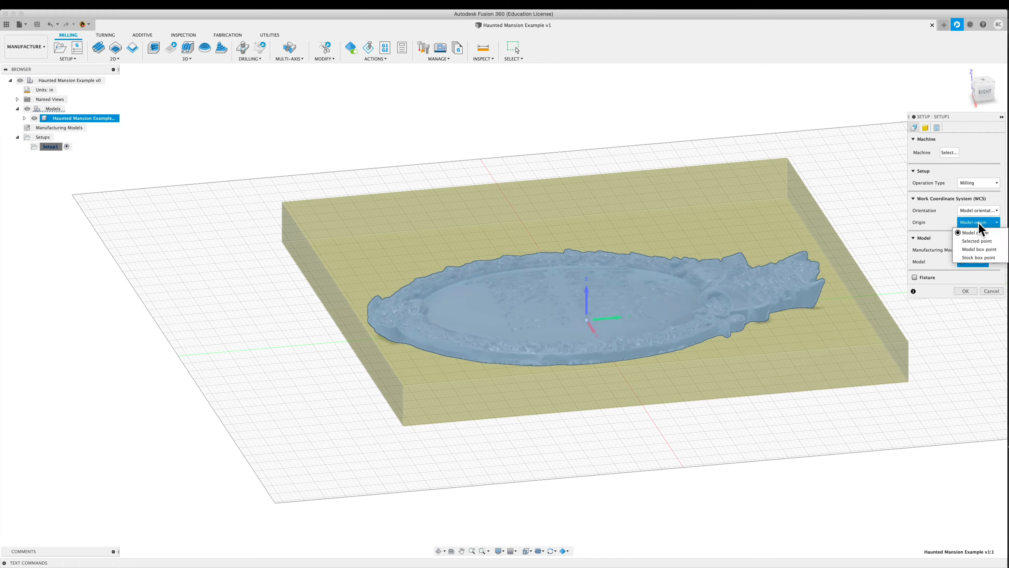
{"action": "left_click", "coordinate": [984, 258]}
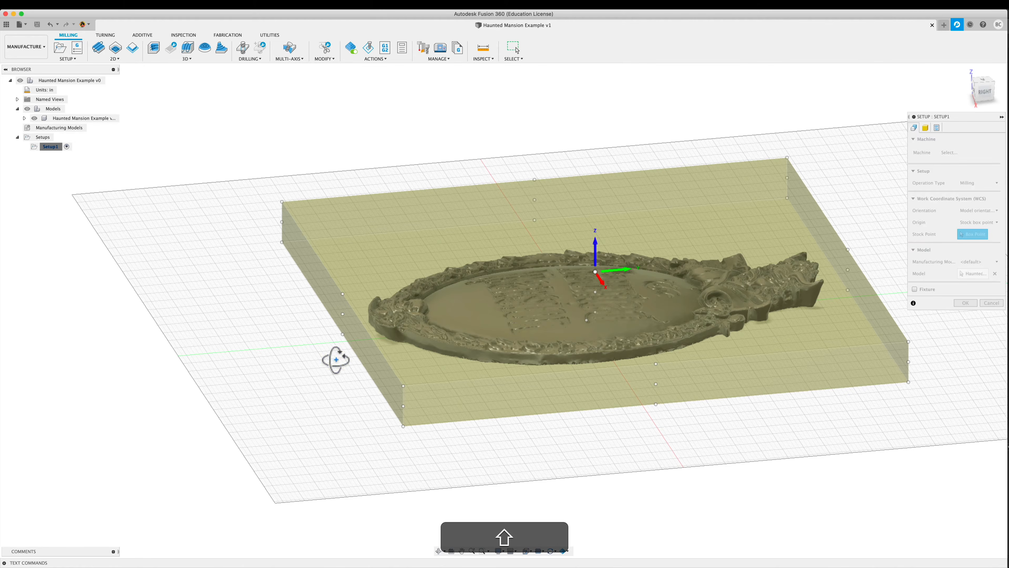
Place the work coordinate origin on the stock box's upper front-left corner and confirm the setup.
{"action": "middle_click_drag", "start_coordinate": [333, 356], "coordinate": [372, 351], "text": "shift"}
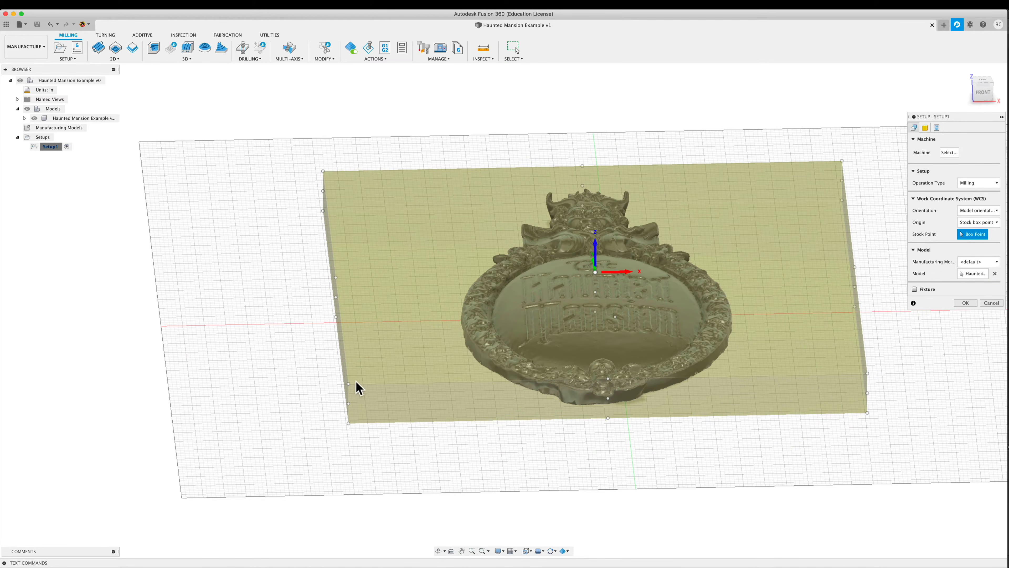
{"action": "left_click", "coordinate": [980, 89]}
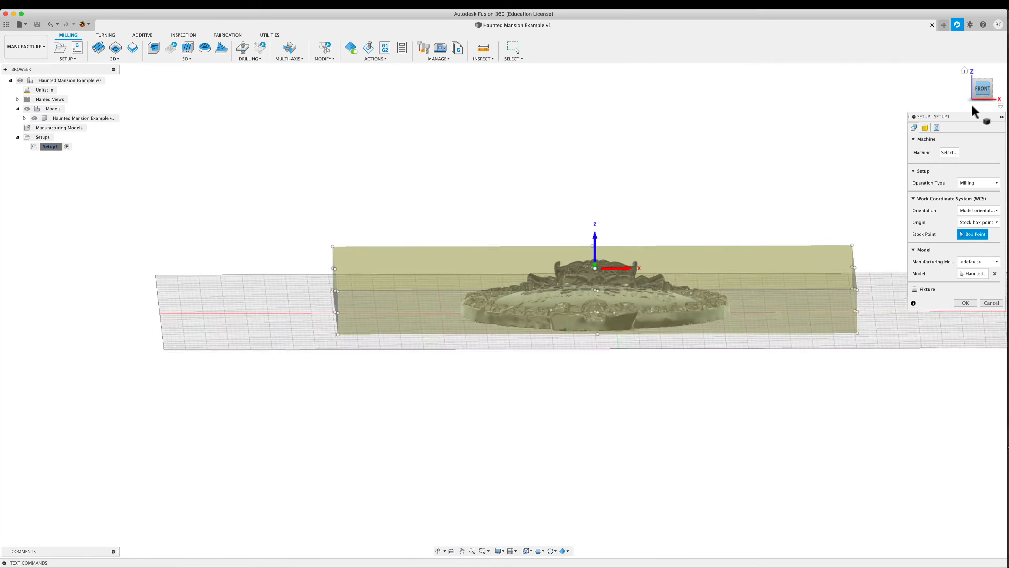
{"action": "middle_click_drag", "start_coordinate": [693, 185], "coordinate": [286, 374], "text": "shift"}
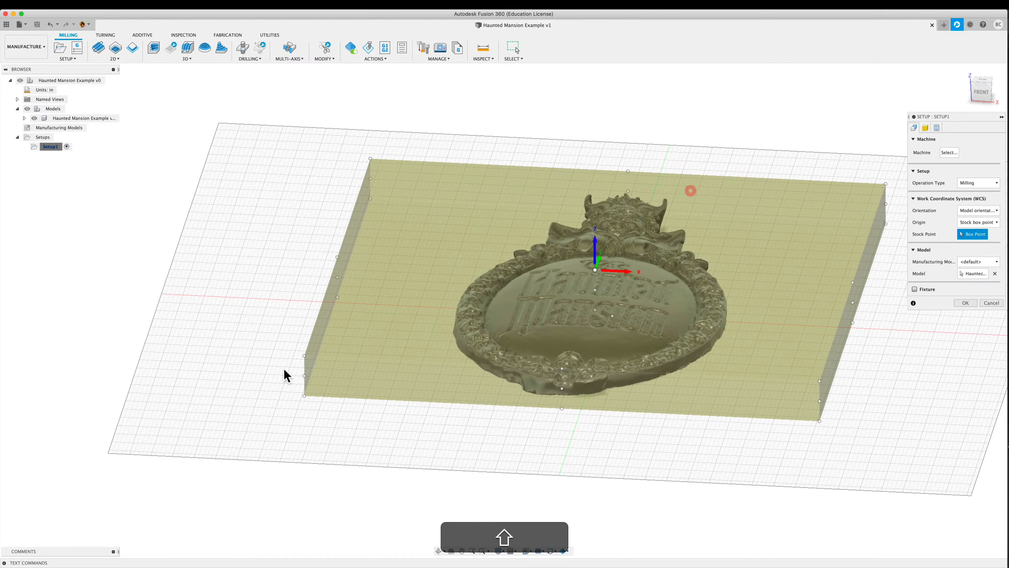
{"action": "left_click", "coordinate": [308, 357]}
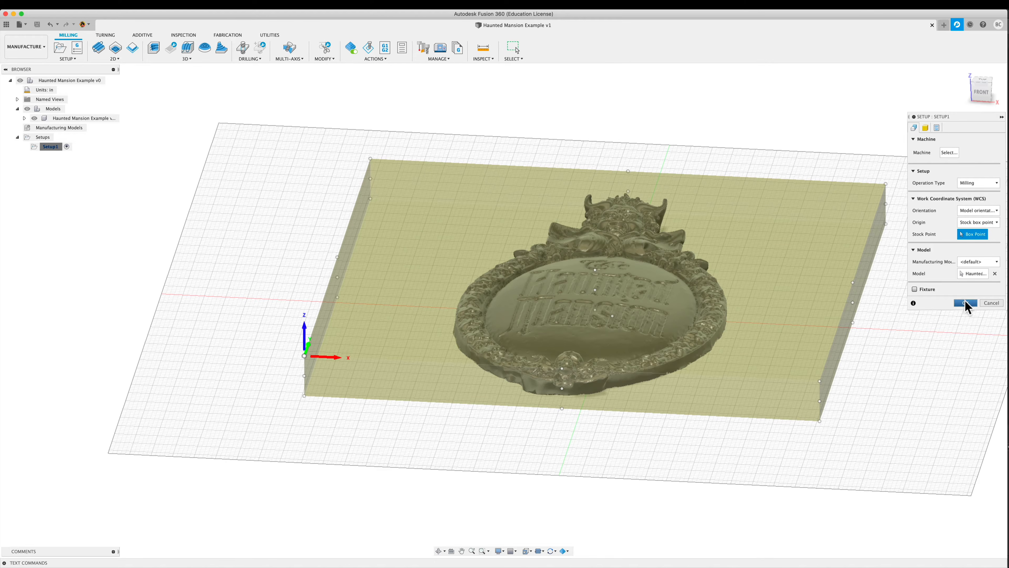
{"action": "left_click", "coordinate": [937, 128]}
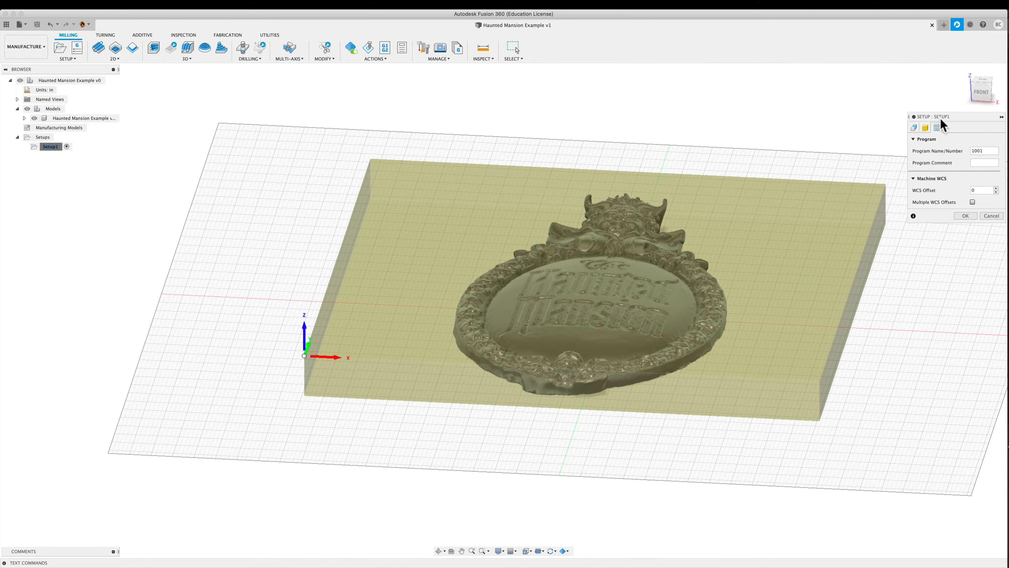
{"action": "left_click", "coordinate": [965, 215]}
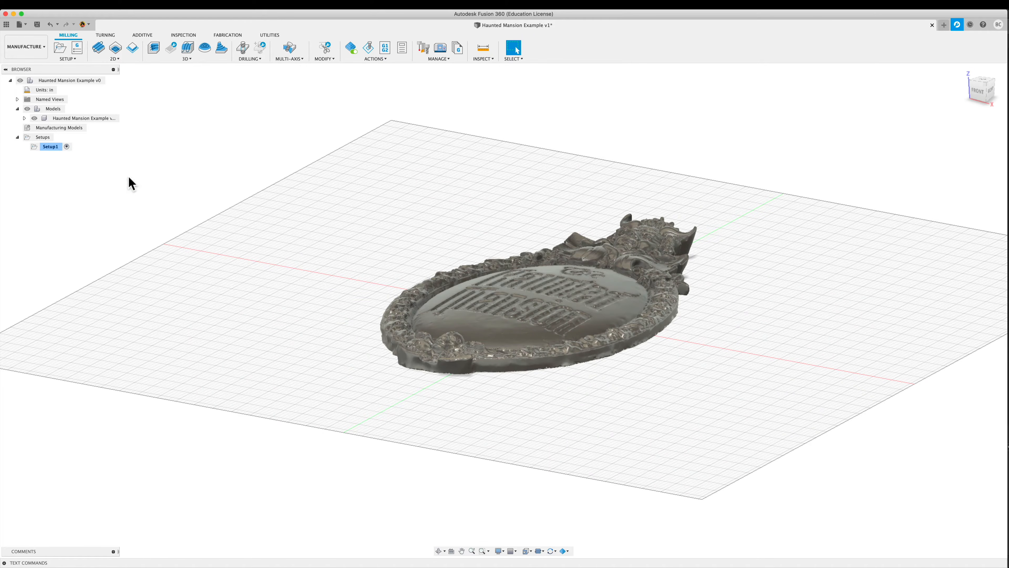
Display the setup's stock box and examine how the plaque sits inside it from angled and side views.
{"action": "left_click", "coordinate": [62, 148]}
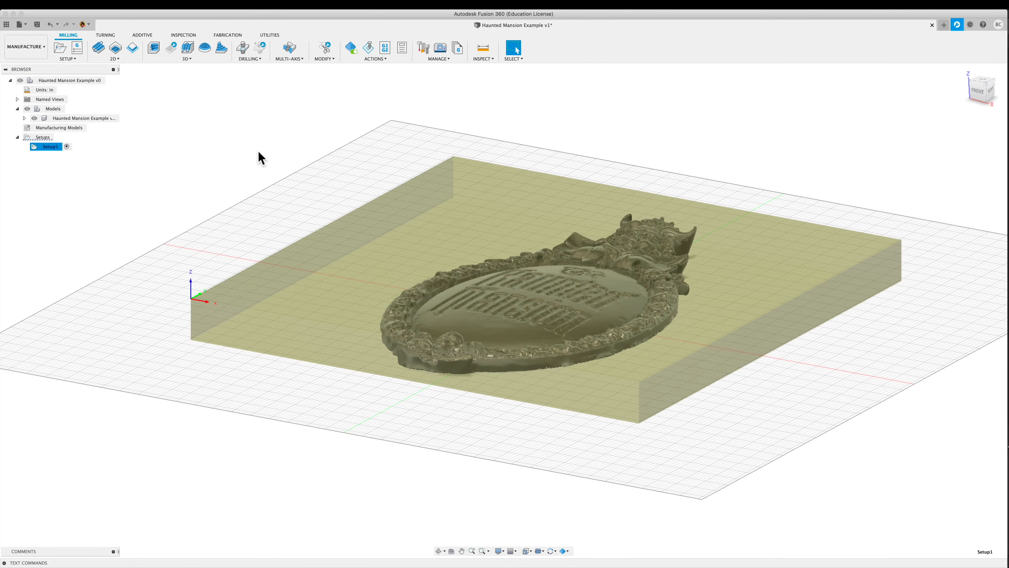
{"action": "left_click", "coordinate": [223, 216]}
{"action": "left_click", "coordinate": [235, 192]}
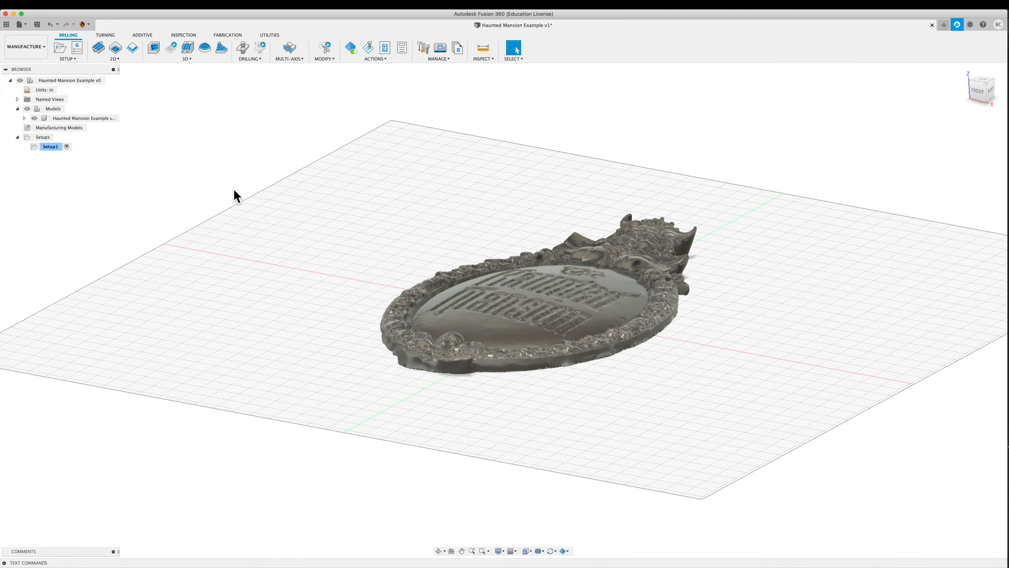
{"action": "middle_click_drag", "start_coordinate": [277, 277], "coordinate": [289, 296], "text": "shift"}
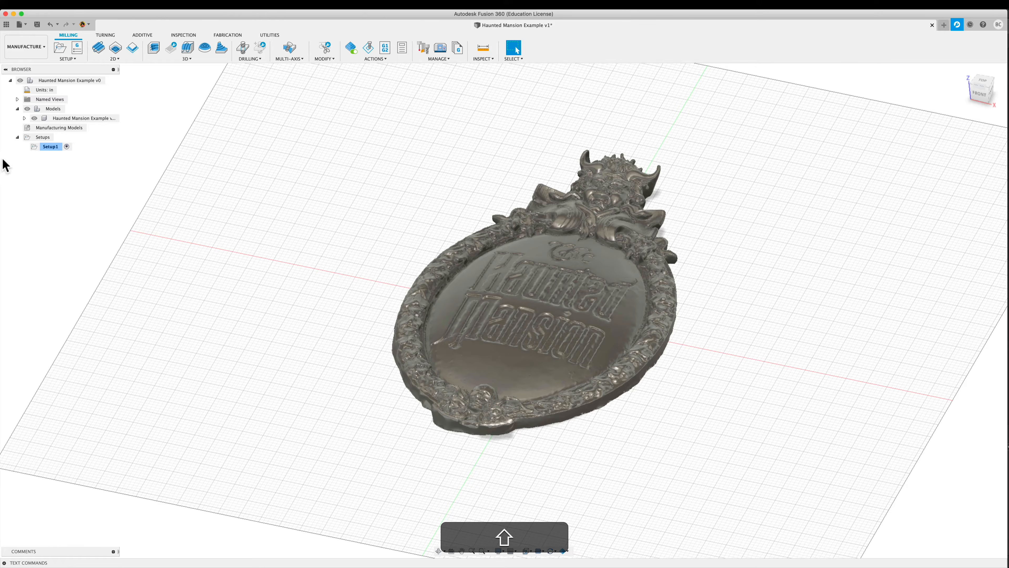
{"action": "left_click", "coordinate": [51, 147]}
{"action": "middle_click_drag", "start_coordinate": [444, 453], "coordinate": [402, 428], "text": "shift"}
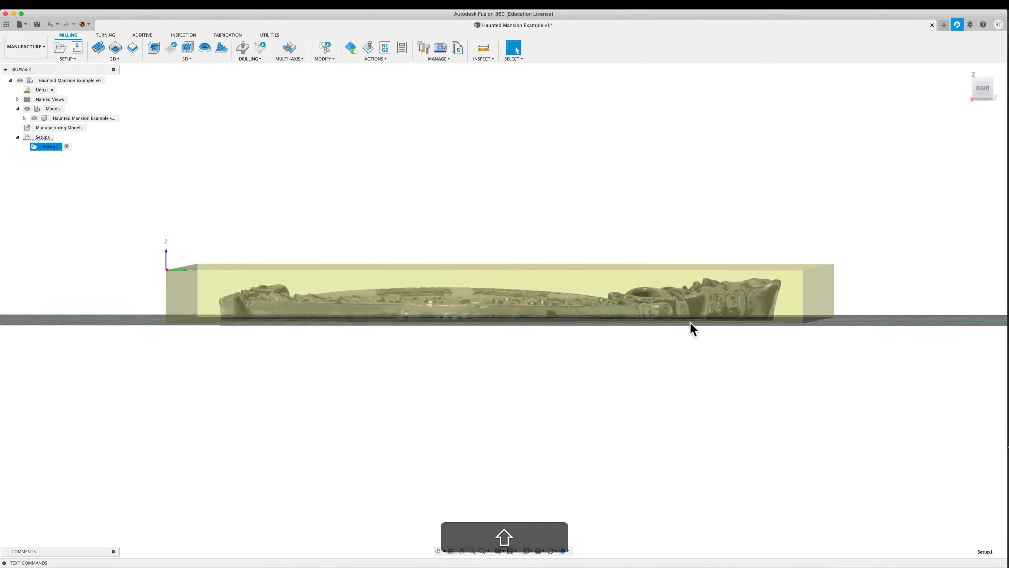
{"action": "middle_click_drag", "start_coordinate": [692, 329], "coordinate": [686, 324], "text": "shift"}
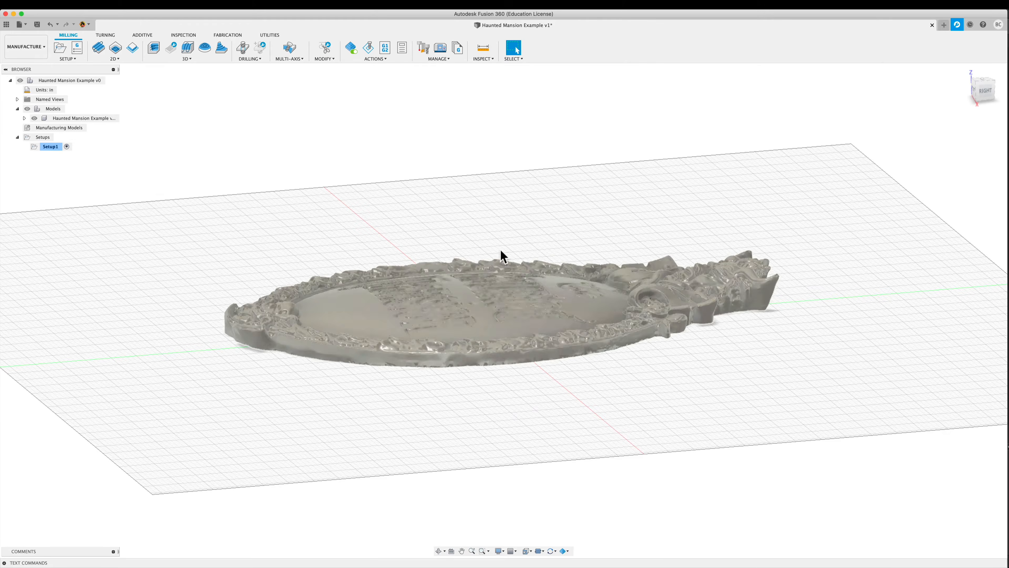
Examine the plaque's relief from several angles and compare its outline with the stock from above.
{"action": "middle_click_drag", "start_coordinate": [316, 208], "coordinate": [300, 225], "text": "shift"}
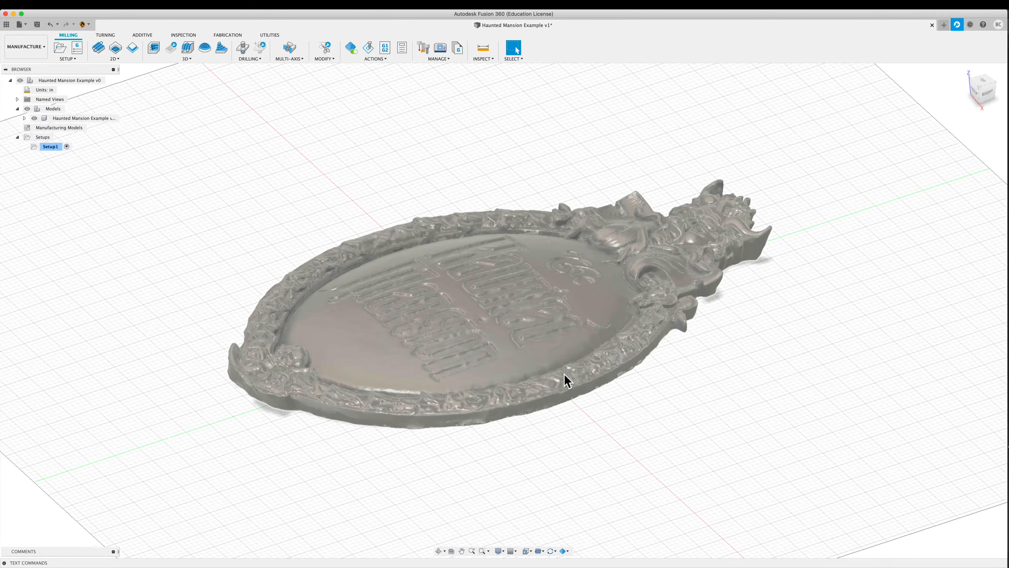
{"action": "middle_click_drag", "start_coordinate": [563, 379], "coordinate": [590, 456], "text": "shift"}
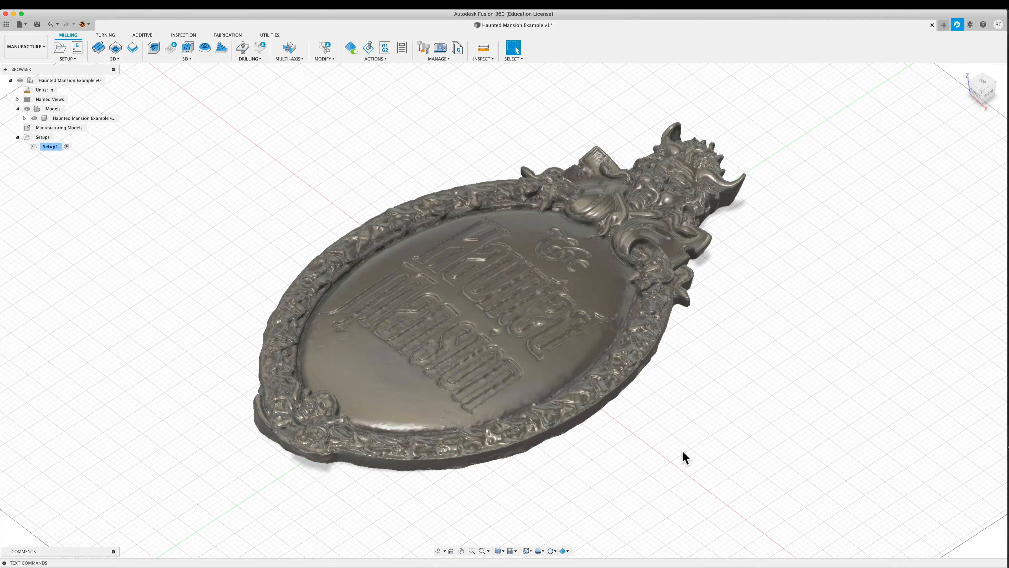
{"action": "left_click", "coordinate": [187, 59]}
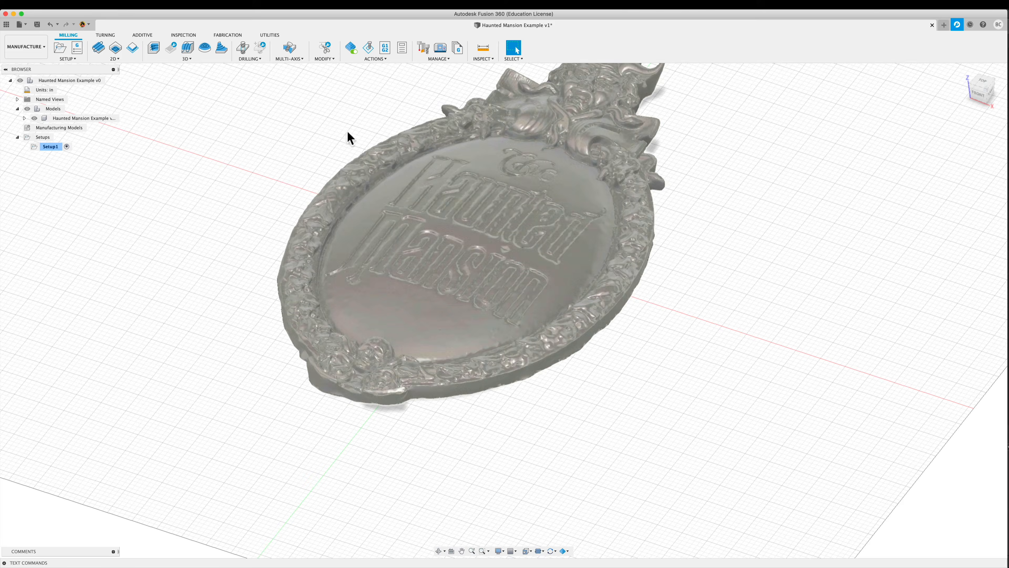
{"action": "middle_click_drag", "start_coordinate": [575, 140], "coordinate": [592, 398], "text": "shift"}
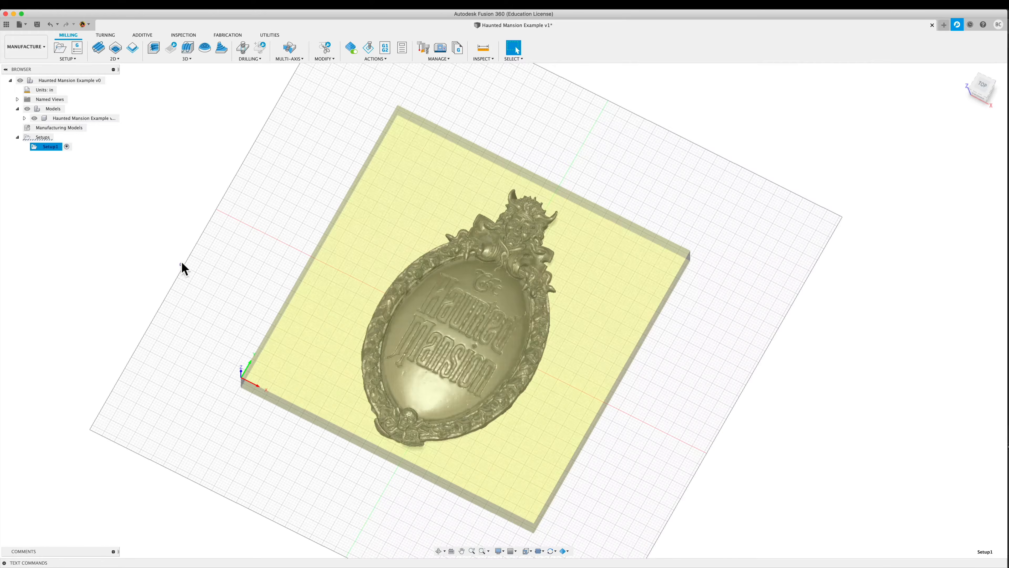
{"action": "key", "text": "shift"}
{"action": "middle_click_drag", "start_coordinate": [306, 251], "coordinate": [260, 185], "text": "shift"}
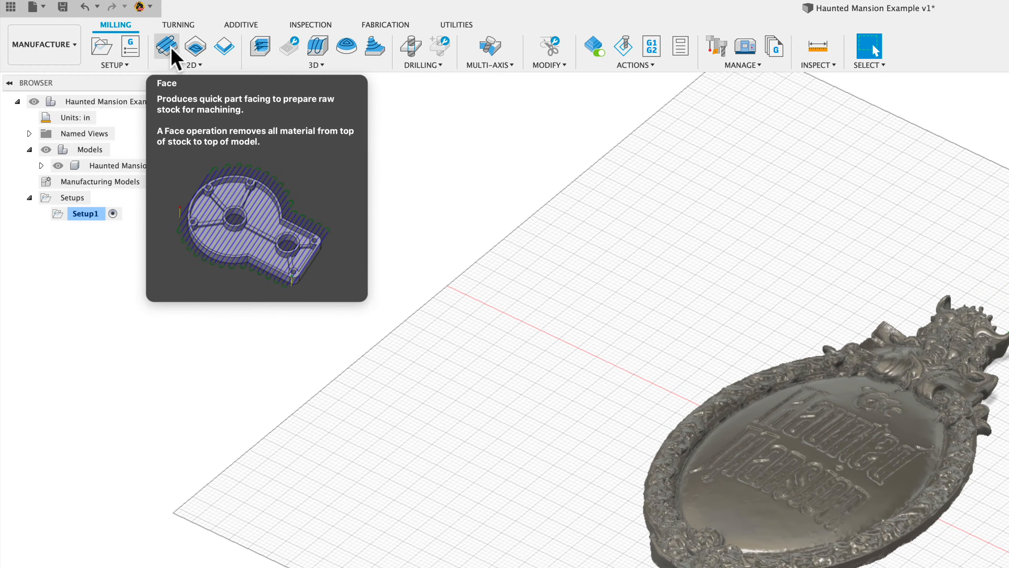
Start a Face operation in the setup and assign the 2" Face Mill from the Tutorial - Inch library.
{"action": "left_click", "coordinate": [172, 56]}
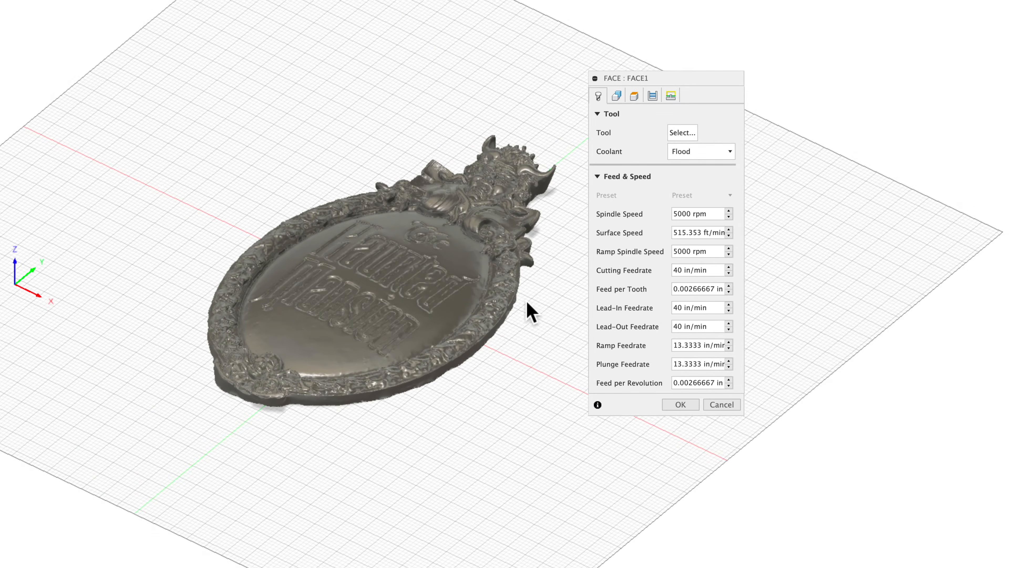
{"action": "scroll", "coordinate": [530, 312], "scroll_direction": "up", "scroll_amount": 4}
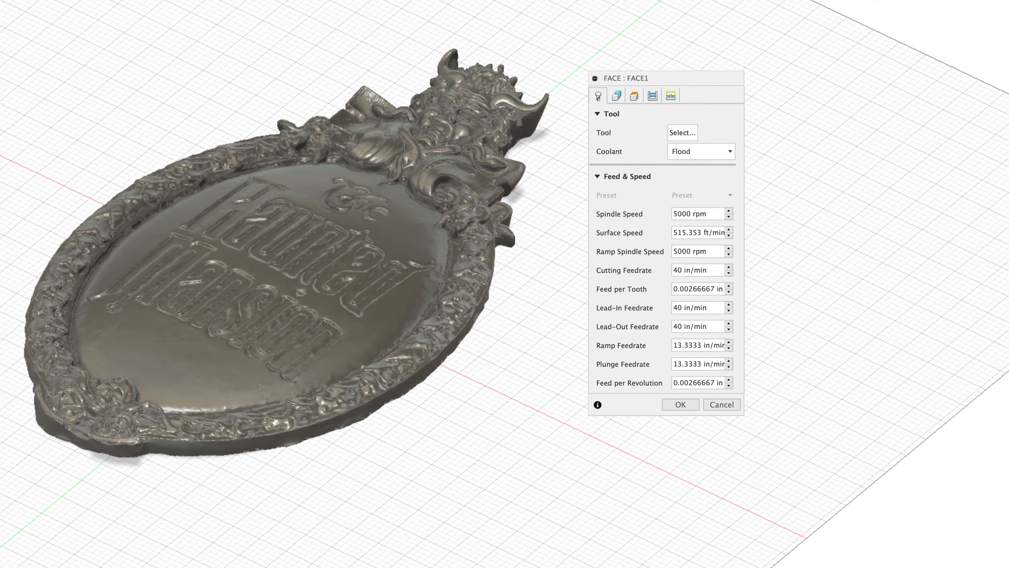
{"action": "left_click", "coordinate": [682, 132]}
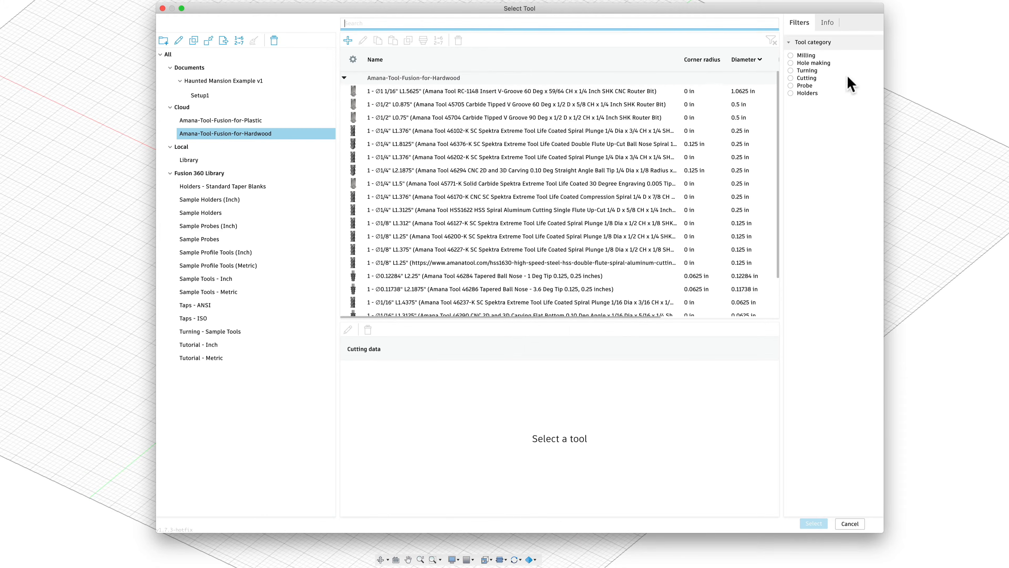
{"action": "left_click", "coordinate": [790, 55]}
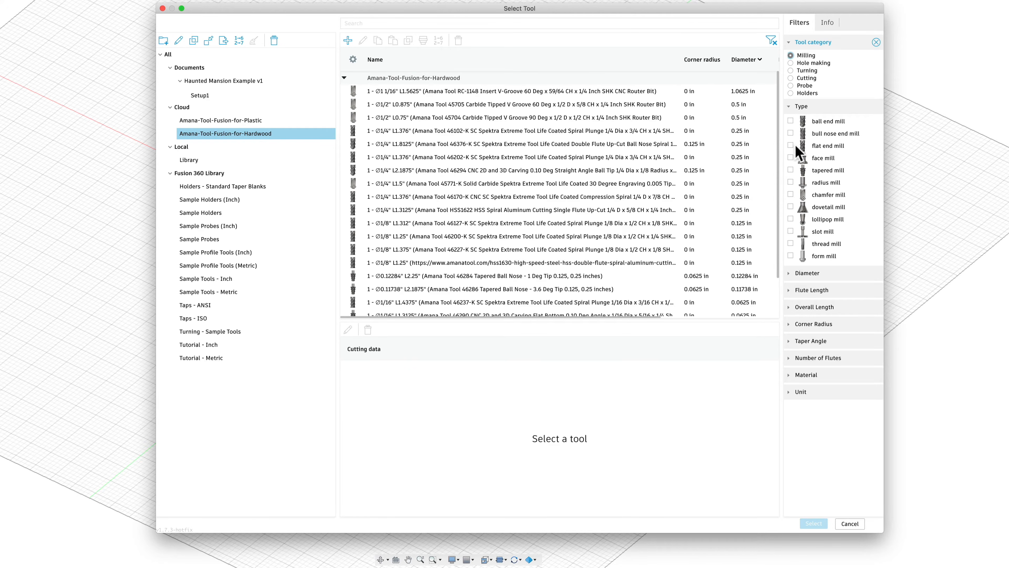
{"action": "left_click", "coordinate": [790, 158]}
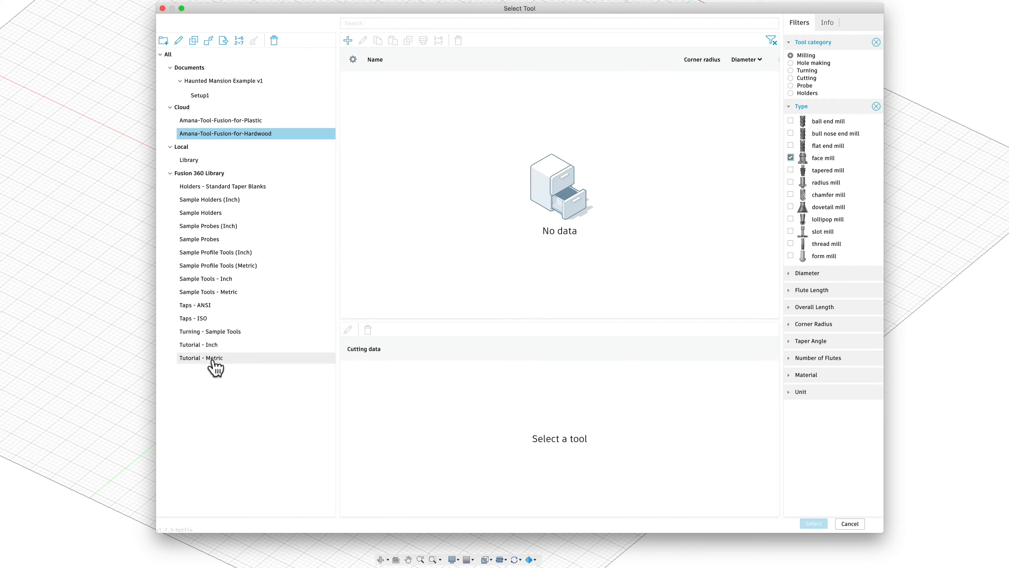
{"action": "left_click", "coordinate": [213, 349]}
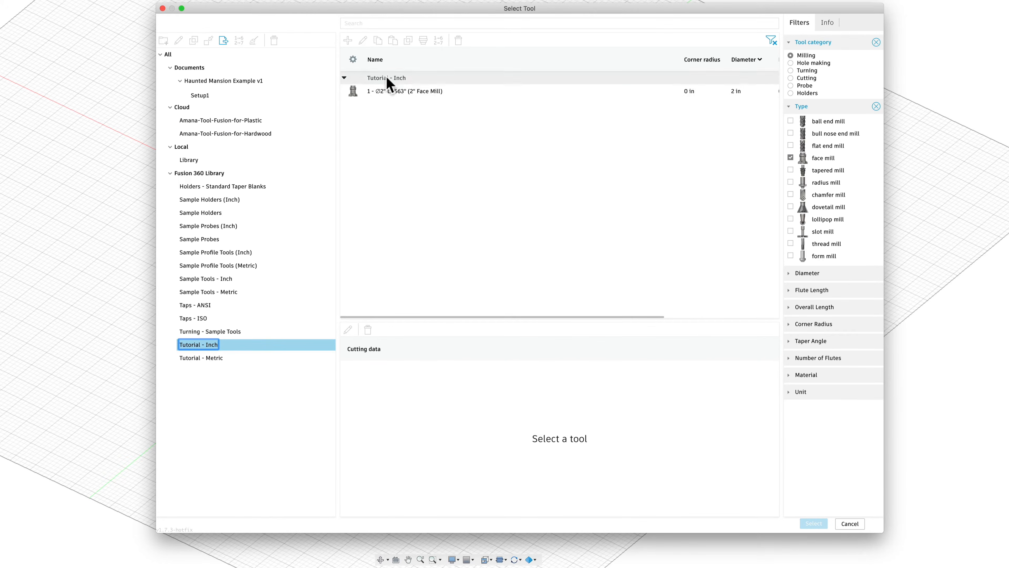
{"action": "left_click", "coordinate": [403, 92]}
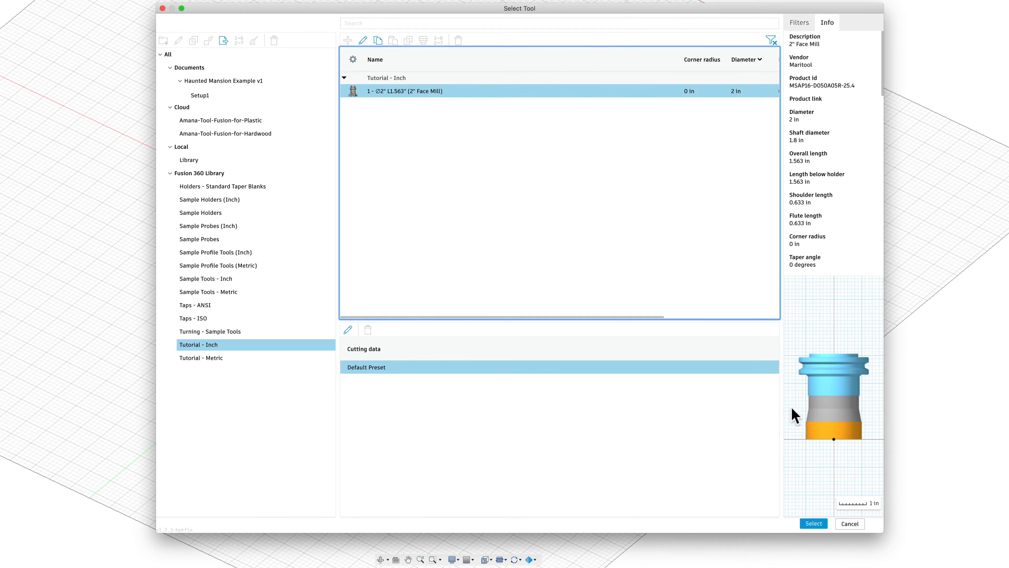
{"action": "left_click", "coordinate": [821, 527]}
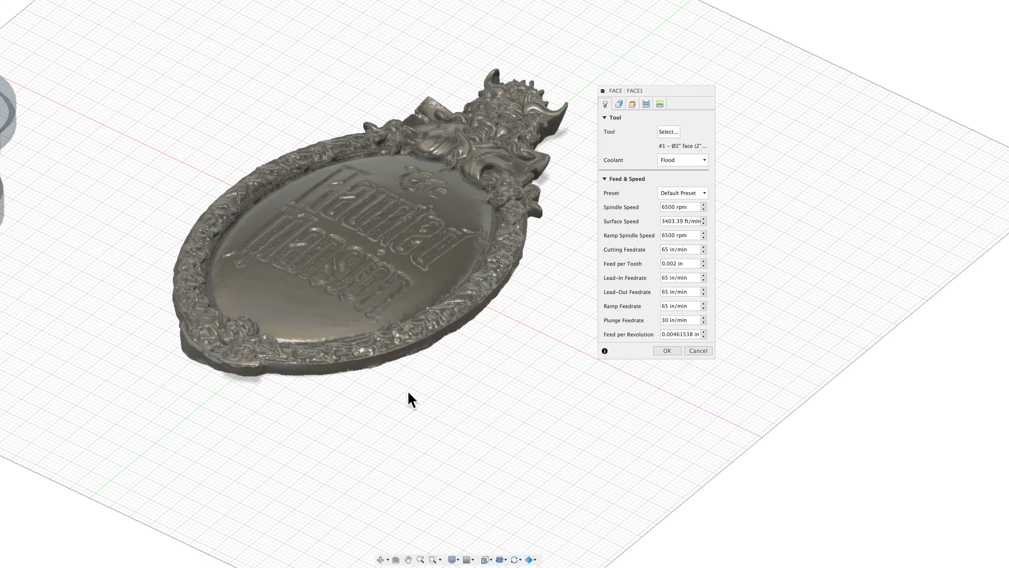
Inspect the face mill preview at the work origin and the stock contour used by the facing operation.
{"action": "middle_click_drag", "start_coordinate": [468, 421], "coordinate": [610, 423]}
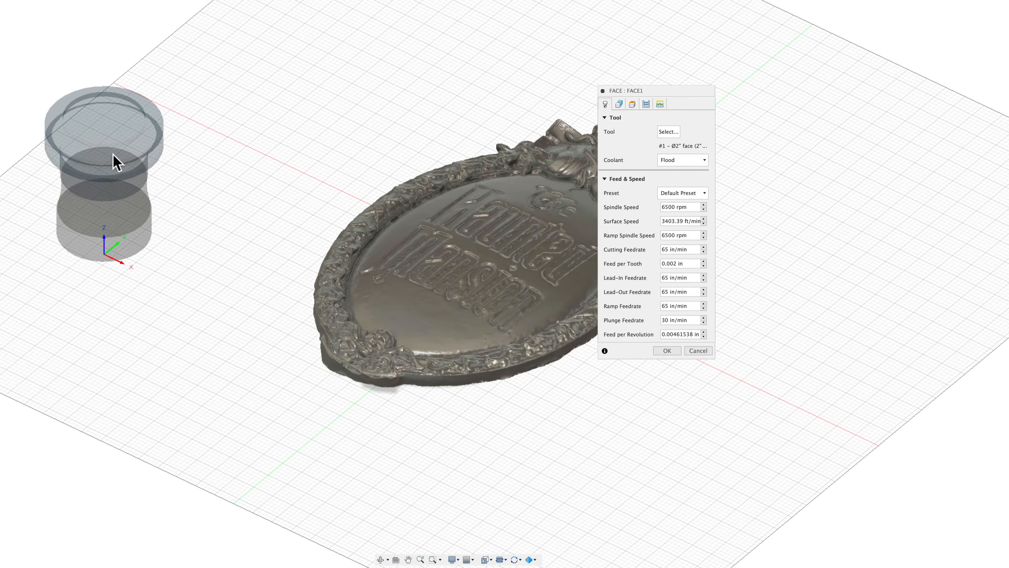
{"action": "middle_click_drag", "start_coordinate": [194, 287], "coordinate": [141, 151], "text": "shift"}
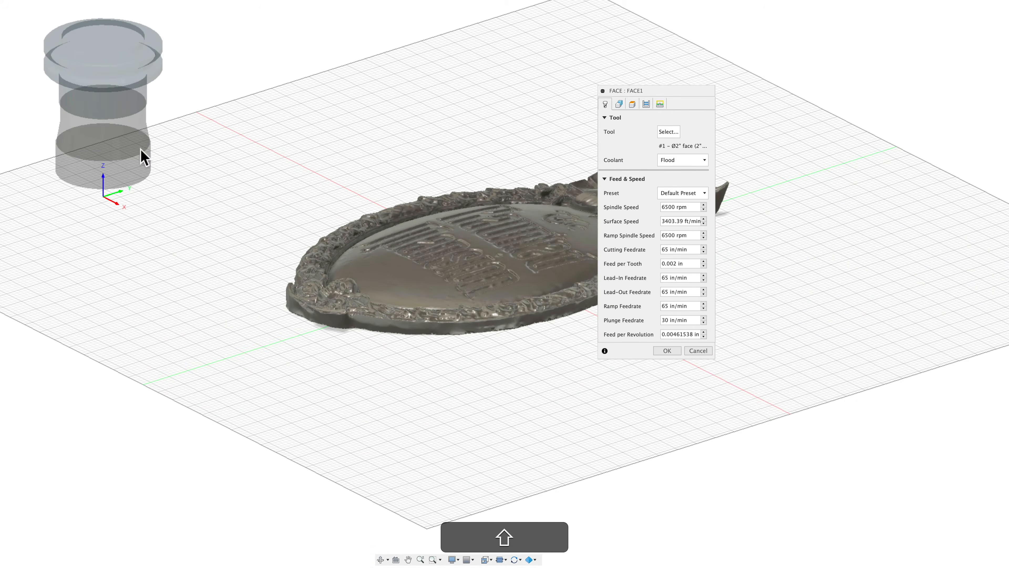
{"action": "middle_click_drag", "start_coordinate": [237, 226], "coordinate": [350, 266]}
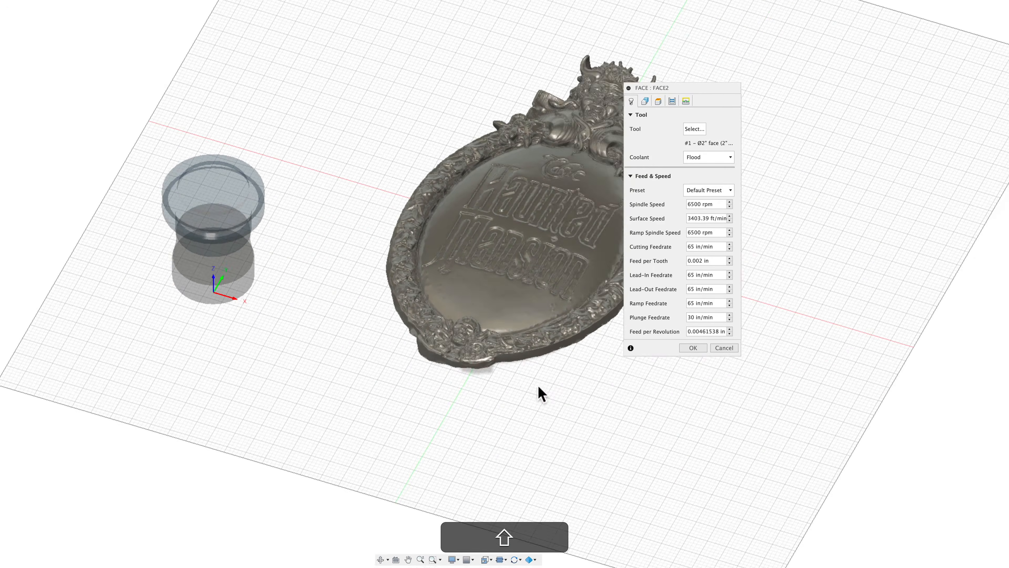
{"action": "middle_click_drag", "start_coordinate": [541, 394], "coordinate": [534, 373], "text": "shift"}
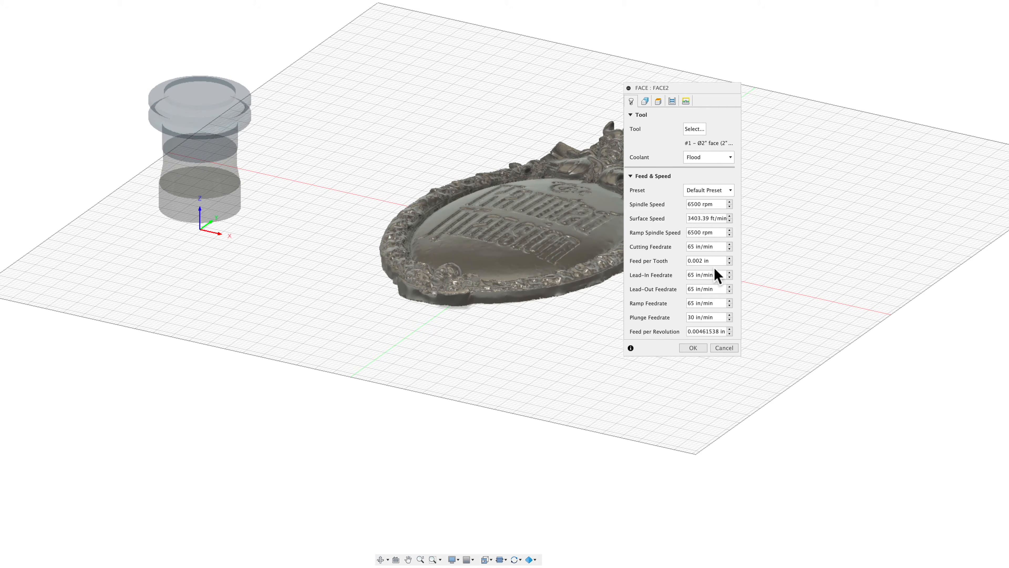
{"action": "left_click", "coordinate": [645, 102]}
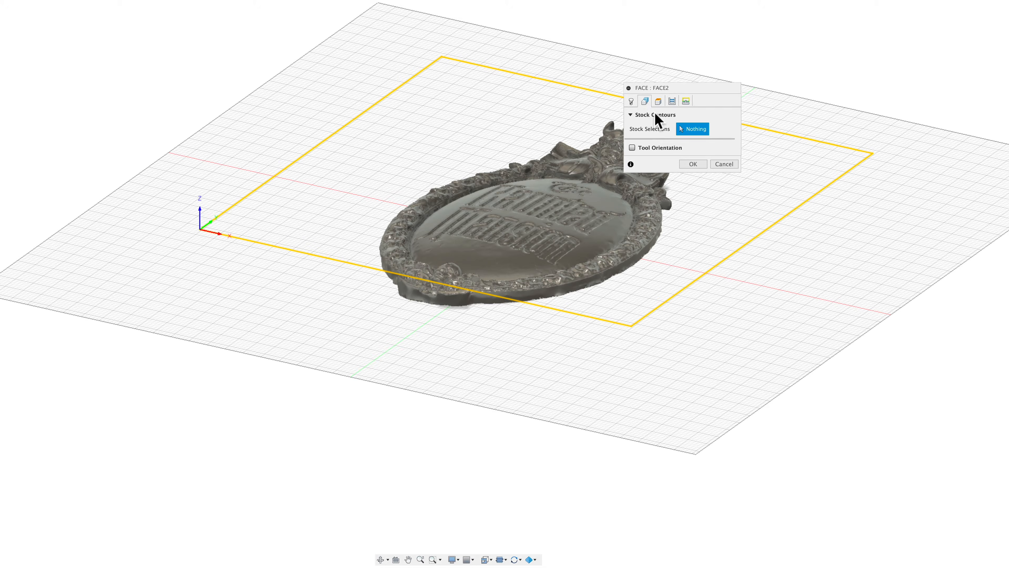
Show the facing operation's height planes and examine them side-on against the top of the plaque.
{"action": "left_click", "coordinate": [658, 102]}
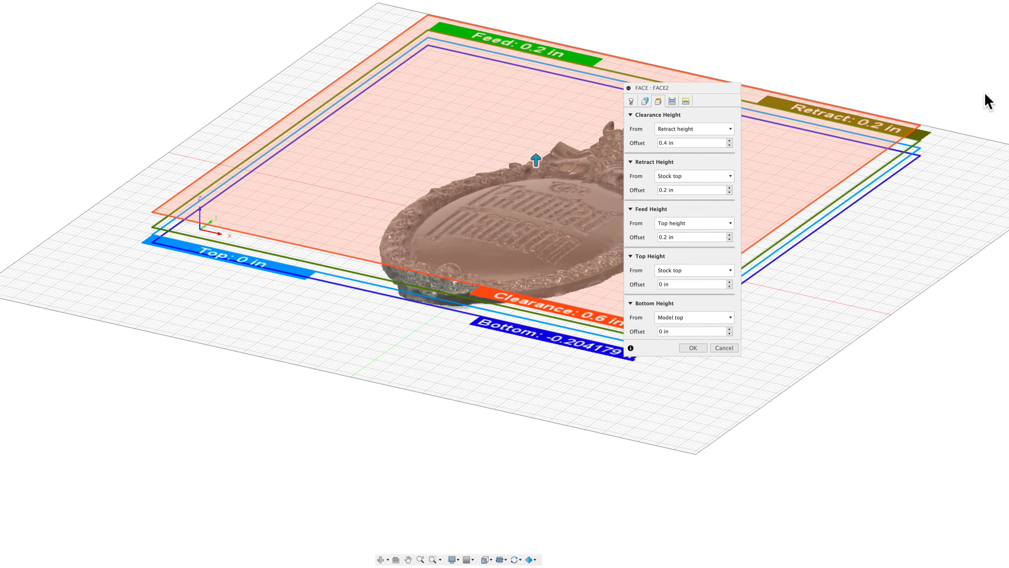
{"action": "key", "text": "shift"}
{"action": "middle_click_drag", "start_coordinate": [810, 372], "coordinate": [761, 351], "text": "shift"}
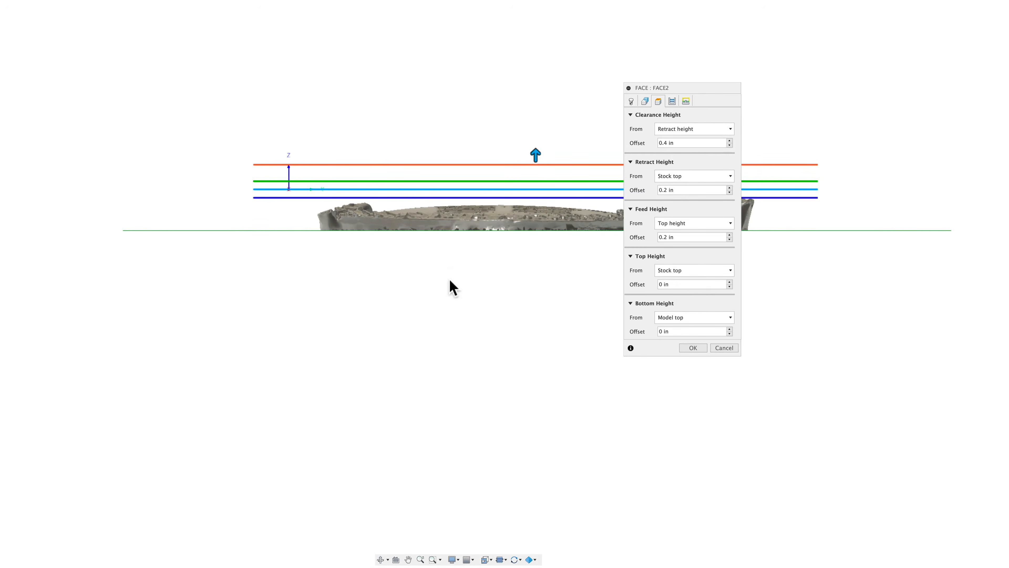
{"action": "scroll", "coordinate": [453, 240], "scroll_direction": "up", "scroll_amount": 1}
{"action": "scroll", "coordinate": [455, 241], "scroll_direction": "up", "scroll_amount": 2}
{"action": "middle_click_drag", "start_coordinate": [532, 255], "coordinate": [407, 307]}
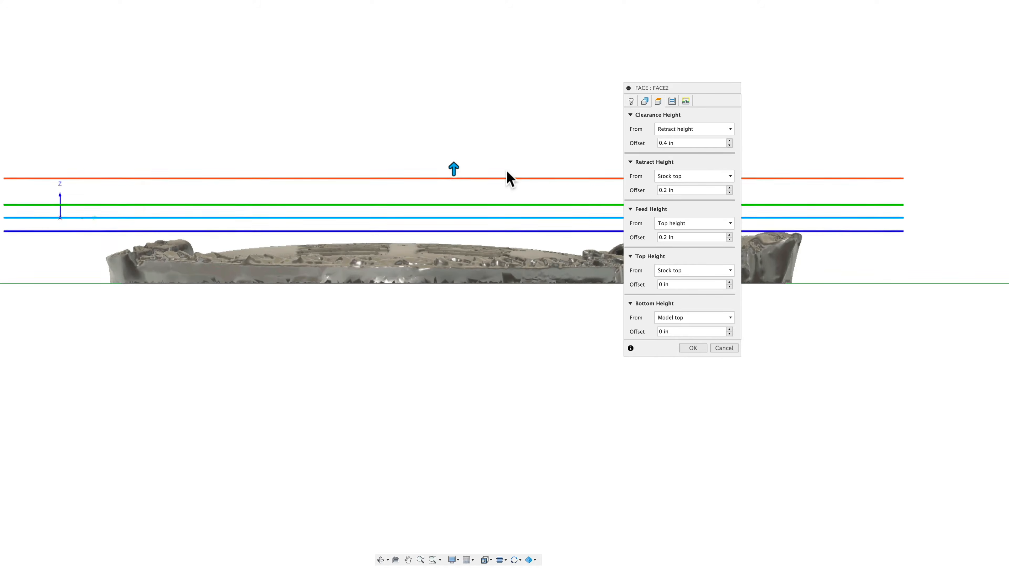
{"action": "scroll", "coordinate": [512, 178], "scroll_direction": "up", "scroll_amount": 3}
{"action": "scroll", "coordinate": [396, 286], "scroll_direction": "down", "scroll_amount": 1}
Examine the height planes over the plaque in angled view and review the clearance and retract height settings.
{"action": "middle_click_drag", "start_coordinate": [397, 288], "coordinate": [504, 282], "text": "shift"}
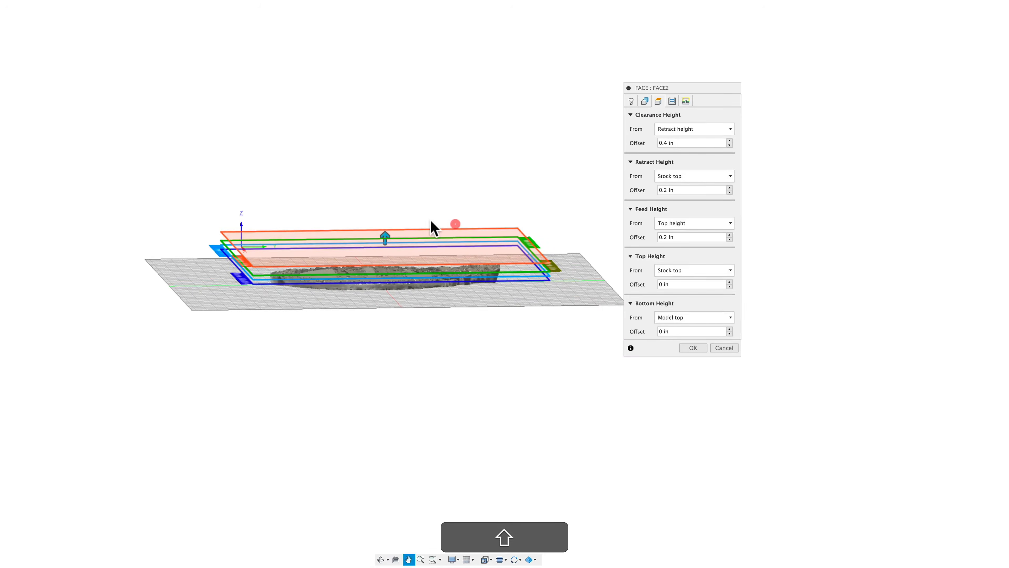
{"action": "middle_click_drag", "start_coordinate": [435, 225], "coordinate": [480, 286], "text": "shift"}
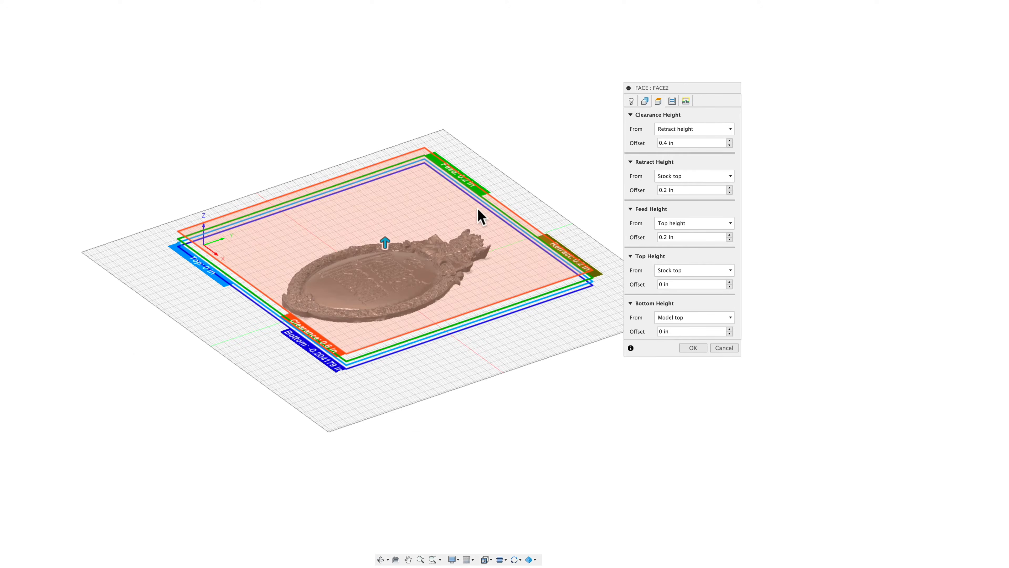
{"action": "scroll", "coordinate": [485, 242], "scroll_direction": "up", "scroll_amount": 5}
{"action": "middle_click_drag", "start_coordinate": [480, 465], "coordinate": [514, 451]}
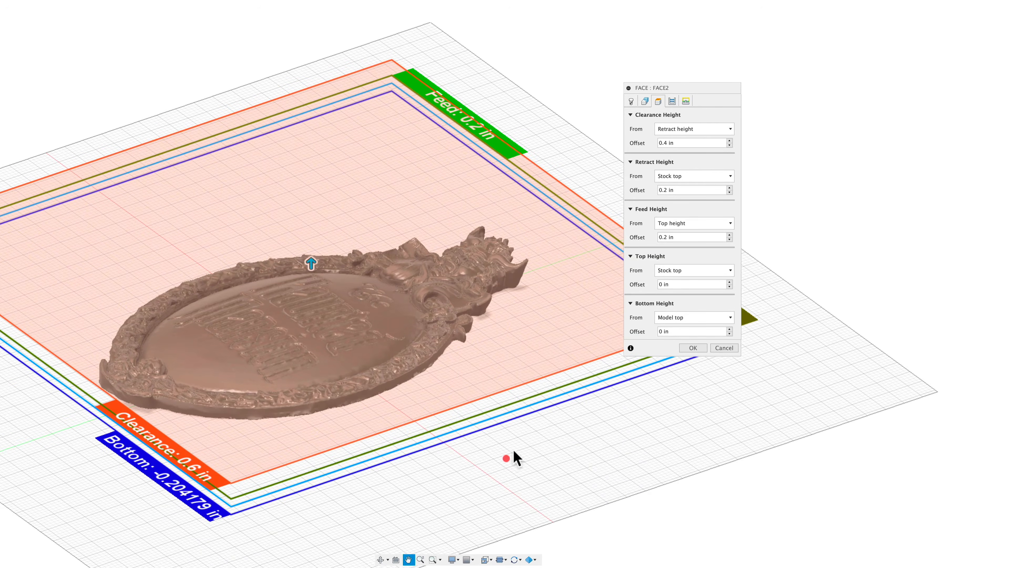
{"action": "mouse_move", "coordinate": [677, 131]}
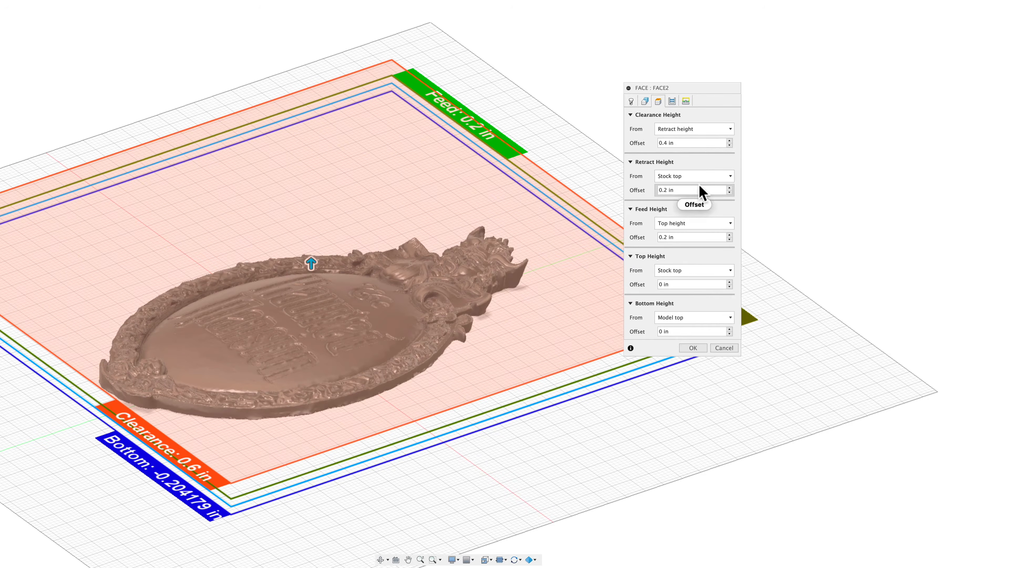
{"action": "mouse_move", "coordinate": [703, 182]}
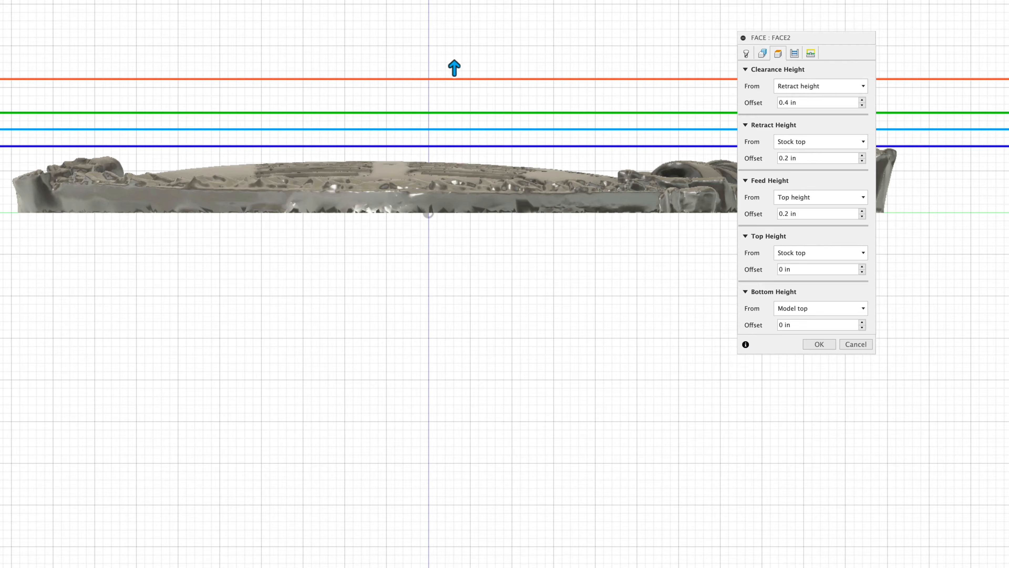
Set the facing operation's bottom height offset to .01 in from the model top, checking it side-on at the plaque's highest point.
{"action": "scroll", "coordinate": [1007, 336], "scroll_direction": "down", "scroll_amount": 1}
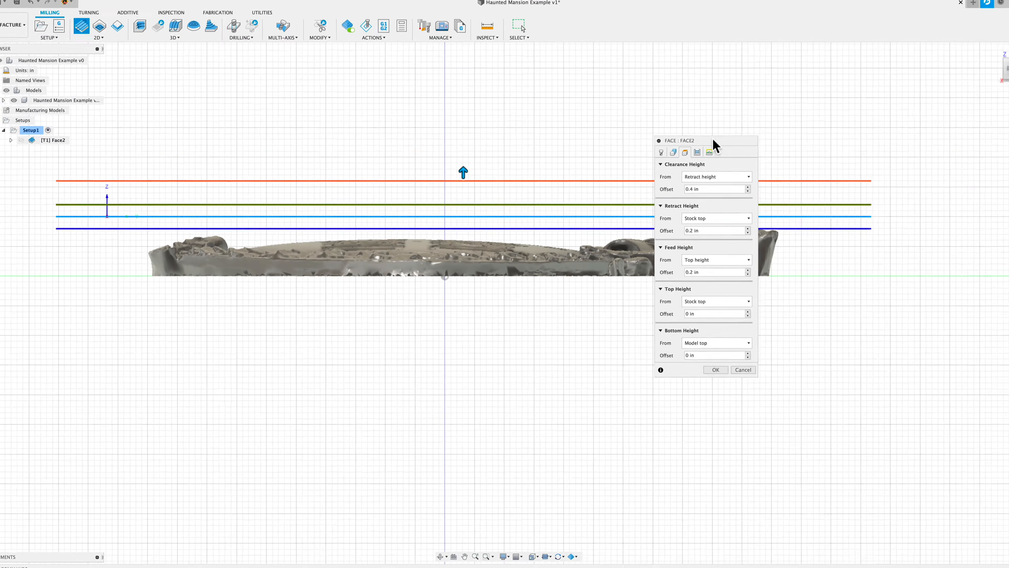
{"action": "left_click_drag", "start_coordinate": [814, 39], "coordinate": [885, 151]}
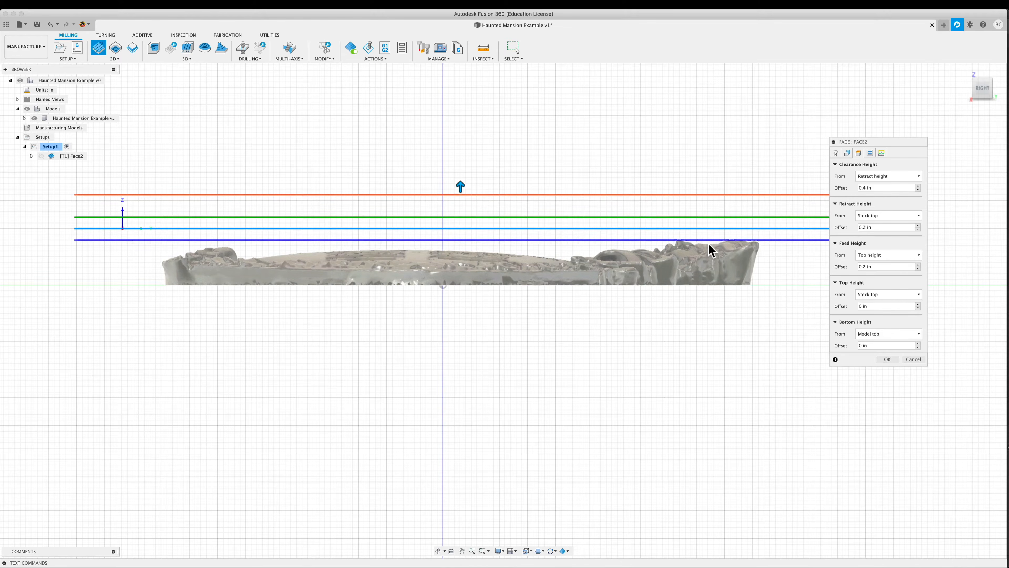
{"action": "scroll", "coordinate": [710, 249], "scroll_direction": "up", "scroll_amount": 4}
{"action": "scroll", "coordinate": [652, 245], "scroll_direction": "up", "scroll_amount": 3}
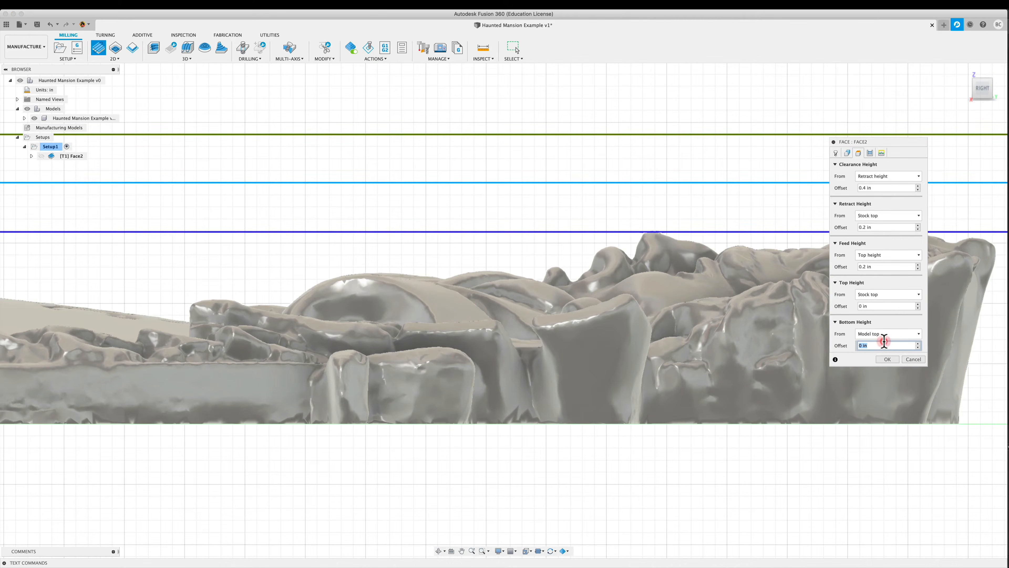
{"action": "type", "text": ".01"}
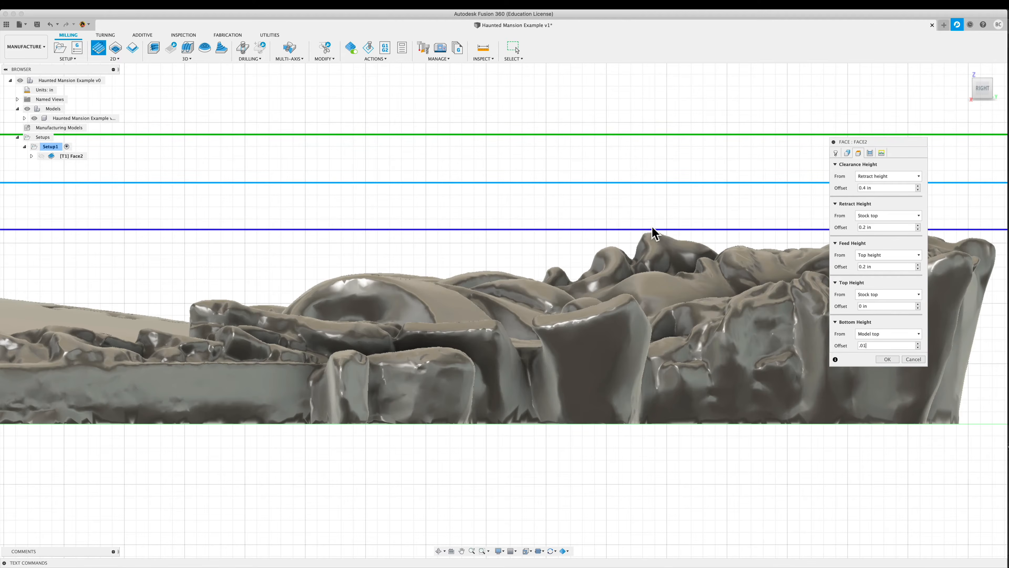
Examine the facing operation's height planes over the whole plaque, side-on and in a slightly tilted view.
{"action": "scroll", "coordinate": [736, 289], "scroll_direction": "down", "scroll_amount": 4}
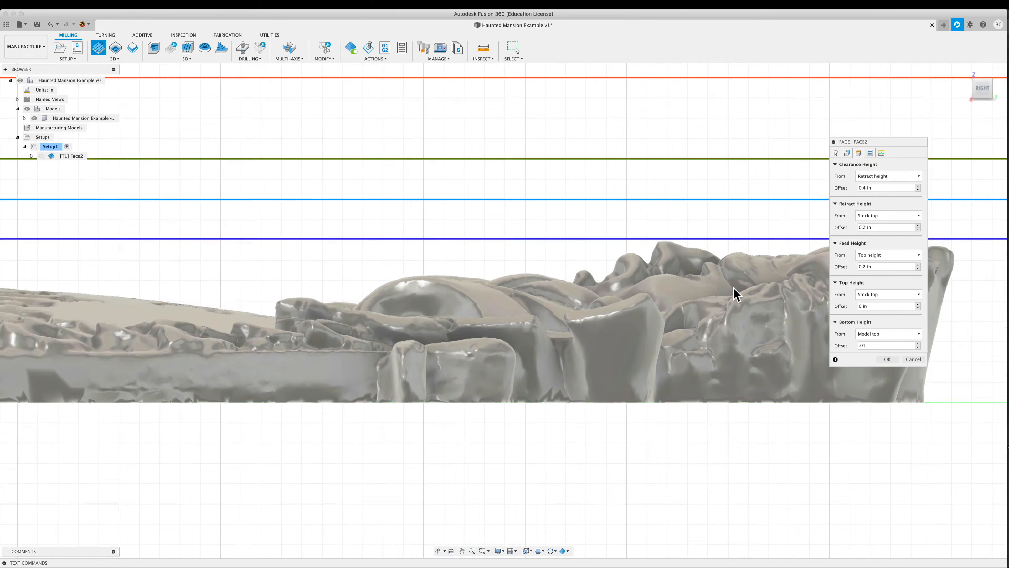
{"action": "scroll", "coordinate": [674, 303], "scroll_direction": "down", "scroll_amount": 3}
{"action": "middle_click_drag", "start_coordinate": [437, 295], "coordinate": [534, 294]}
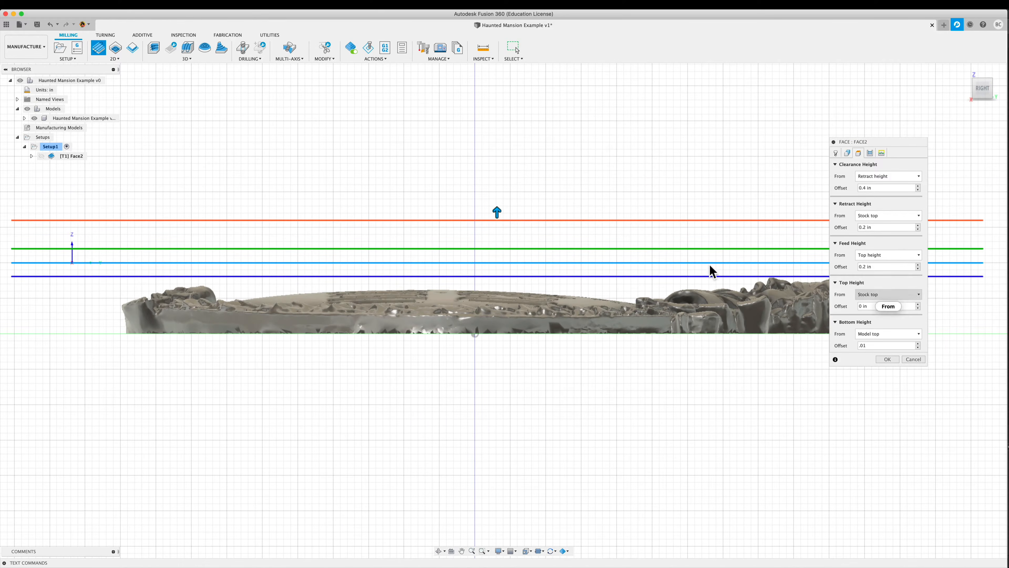
{"action": "middle_click_drag", "start_coordinate": [484, 238], "coordinate": [502, 251], "text": "shift"}
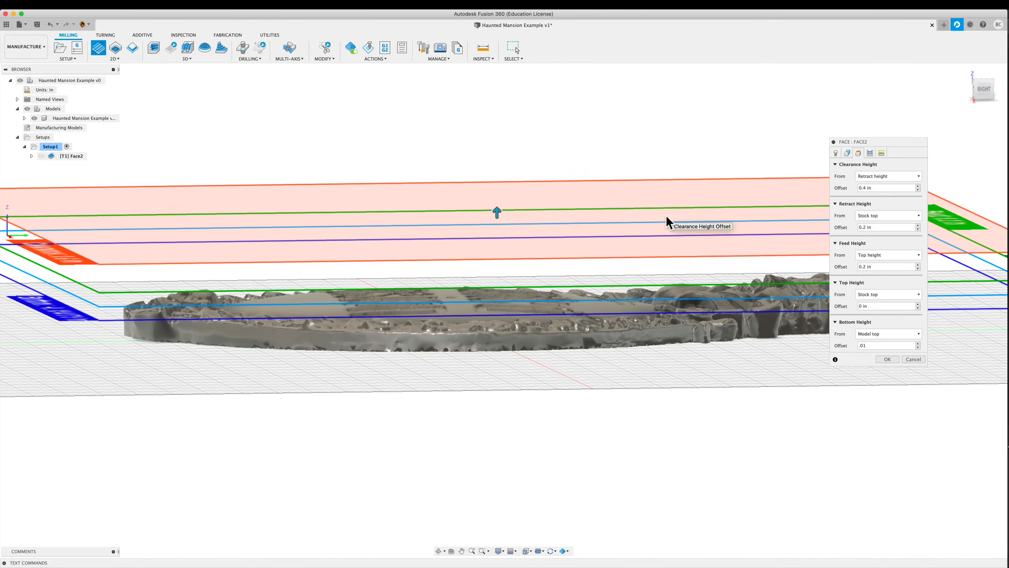
Review the facing operation's pass settings, including the horizontal stepover between passes.
{"action": "left_click", "coordinate": [870, 154]}
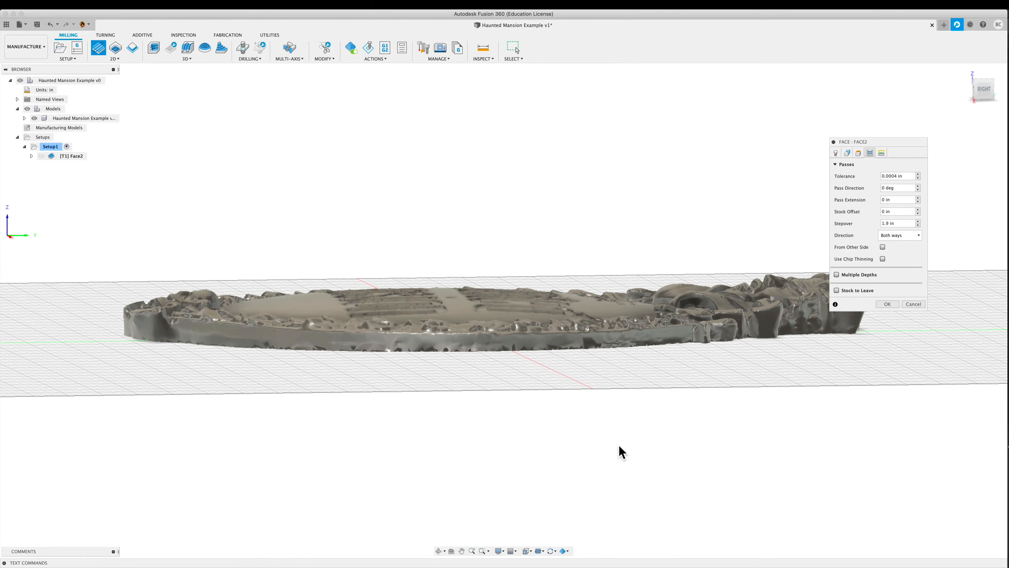
{"action": "key", "text": "shift"}
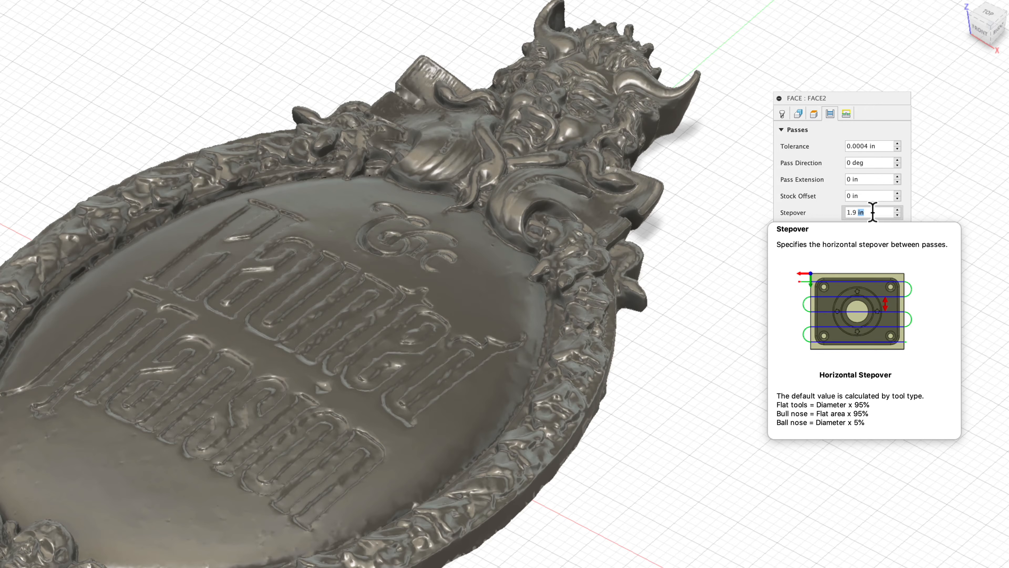
{"action": "left_click", "coordinate": [872, 213]}
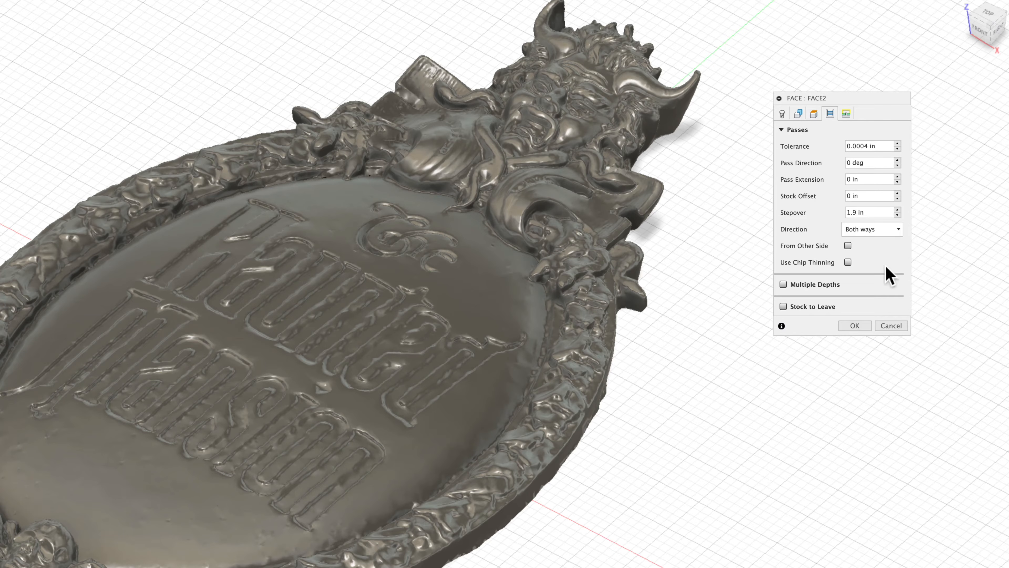
Enable multiple depths for the facing operation and set the maximum stepdown to .25 in.
{"action": "left_click", "coordinate": [783, 284]}
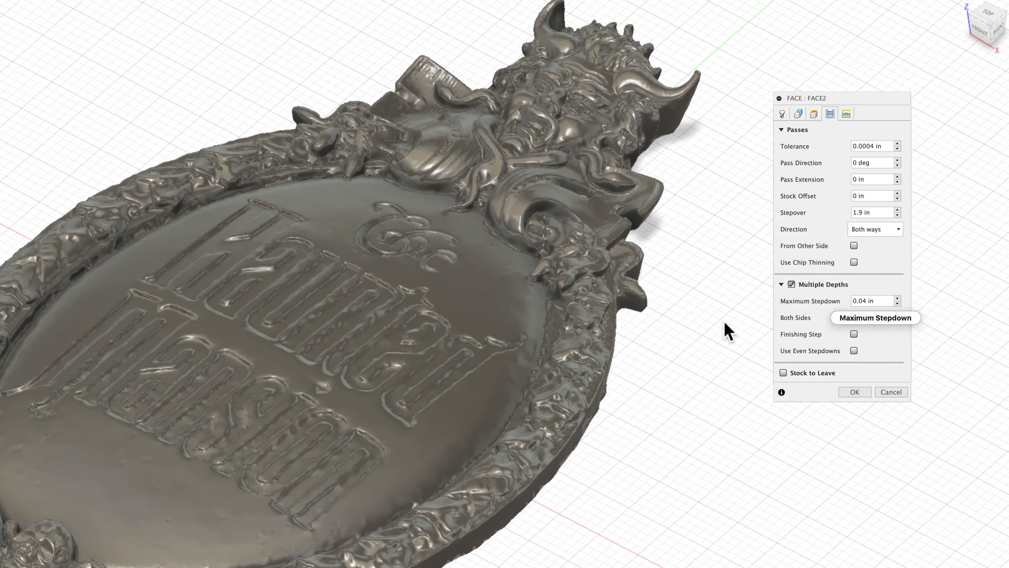
{"action": "mouse_move", "coordinate": [679, 360]}
{"action": "middle_mouse_down", "text": "shift"}
{"action": "mouse_move", "coordinate": [671, 318]}
{"action": "mouse_move", "coordinate": [675, 346]}
{"action": "middle_mouse_up", "text": "shift"}
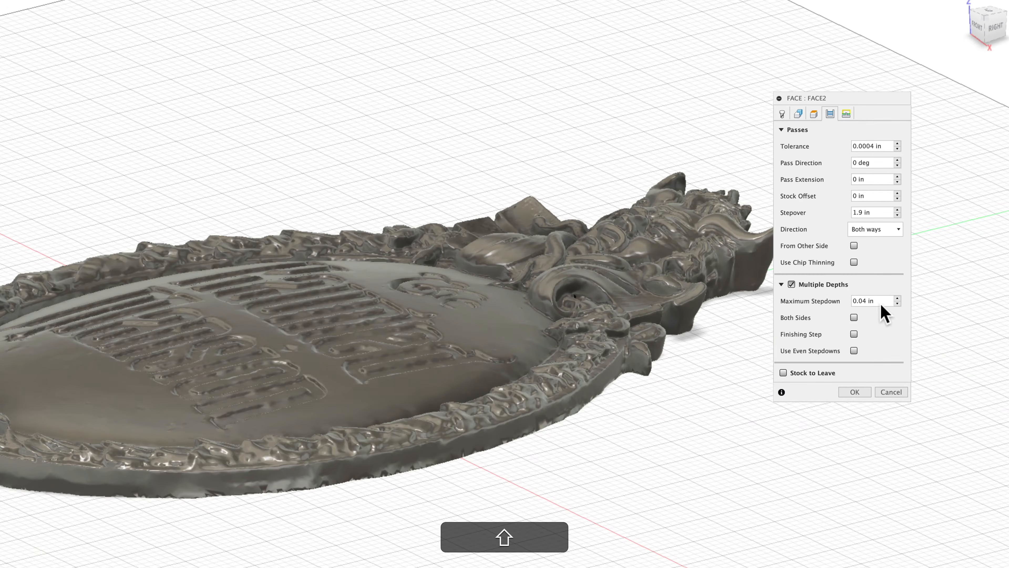
{"action": "mouse_move", "coordinate": [880, 312]}
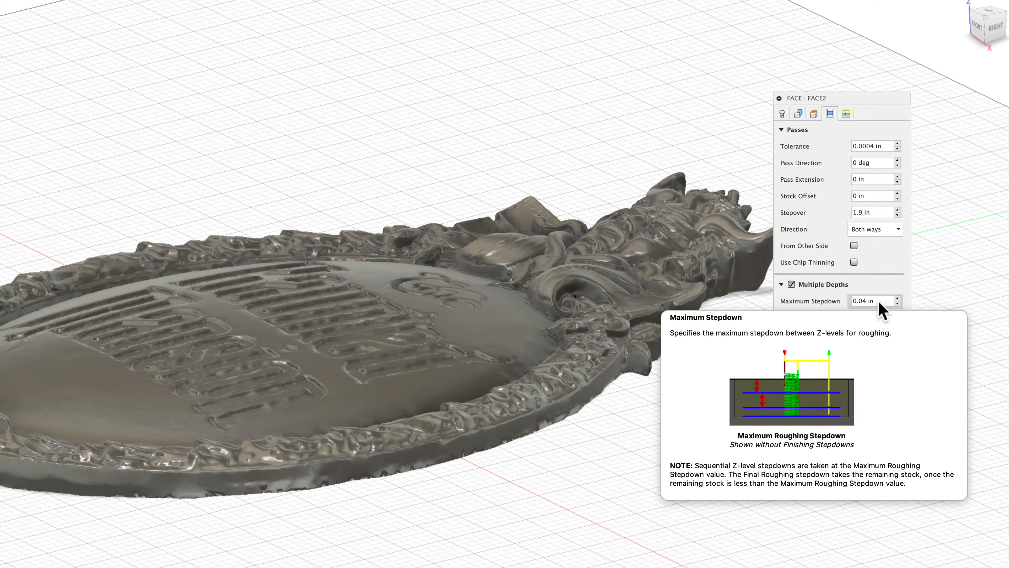
{"action": "left_click", "coordinate": [879, 301]}
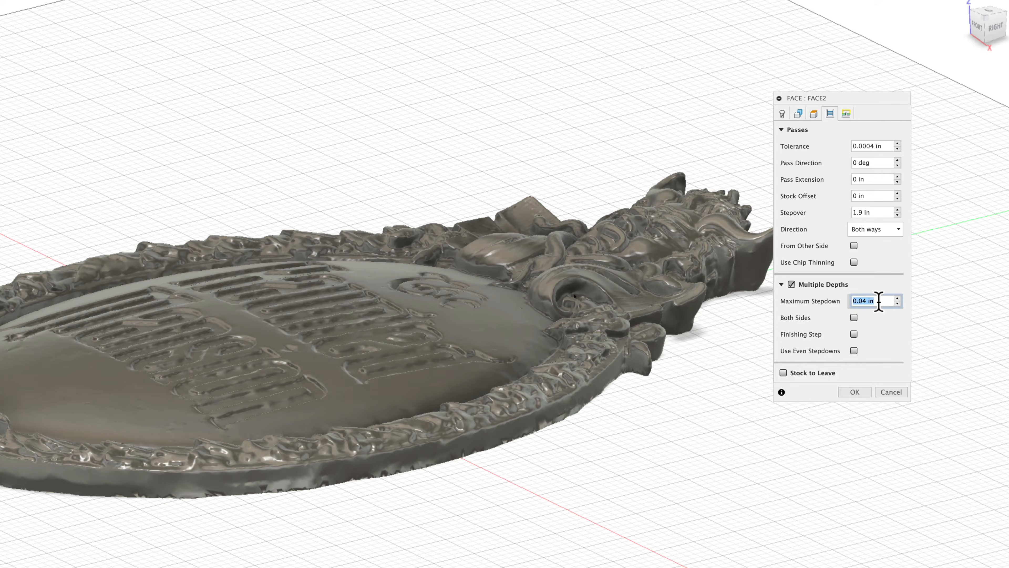
{"action": "type", "text": ".25"}
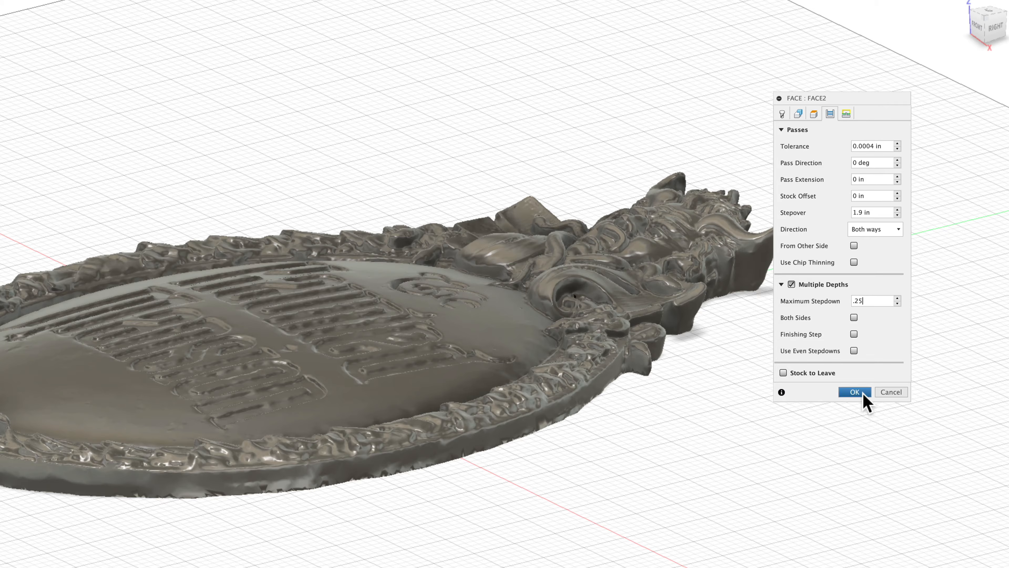
Review the facing operation's linking settings, accept the operation and view its generated toolpath across the whole stock.
{"action": "left_click", "coordinate": [842, 115]}
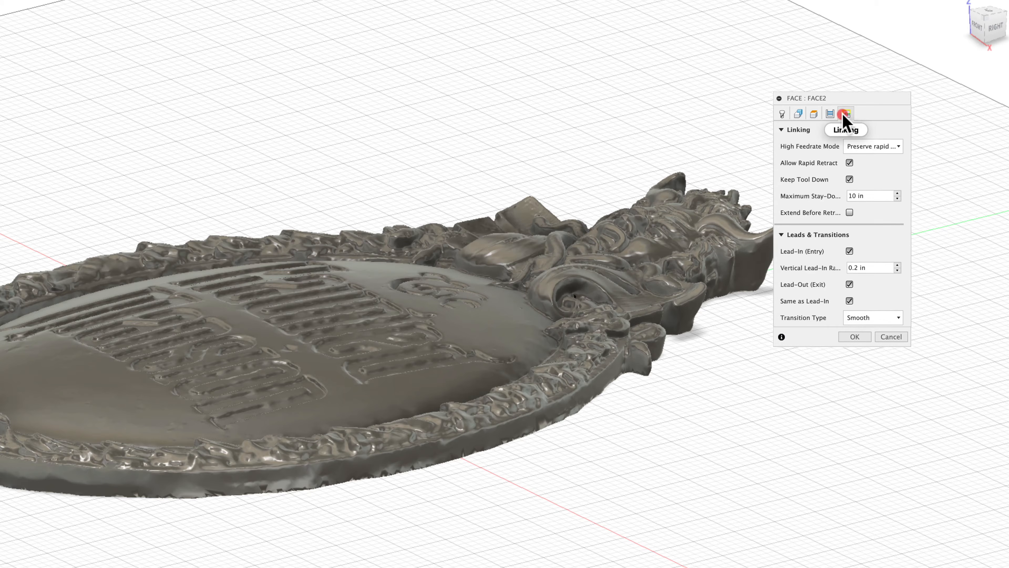
{"action": "left_click", "coordinate": [850, 179]}
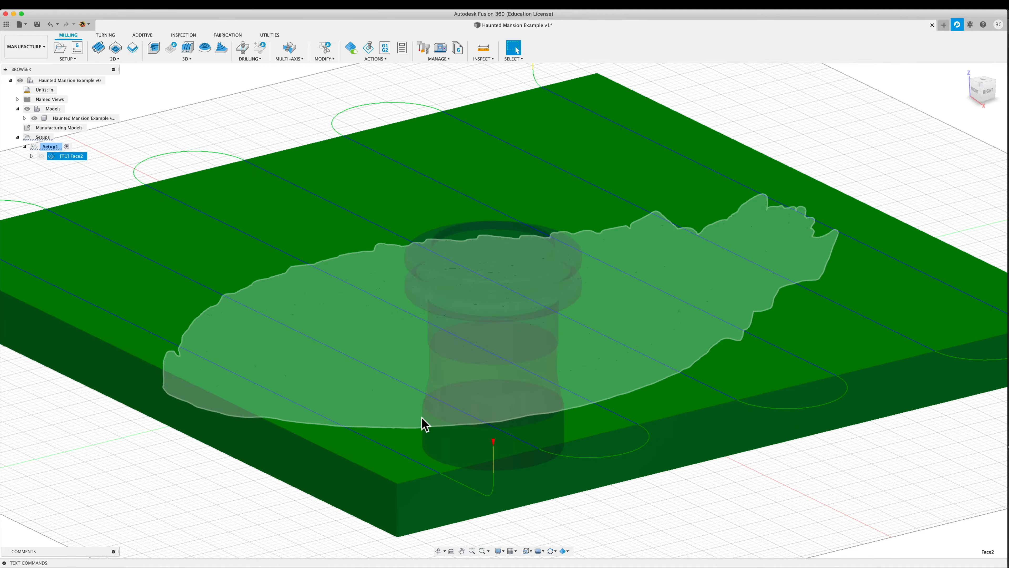
{"action": "scroll", "coordinate": [157, 387], "scroll_direction": "down", "scroll_amount": 3}
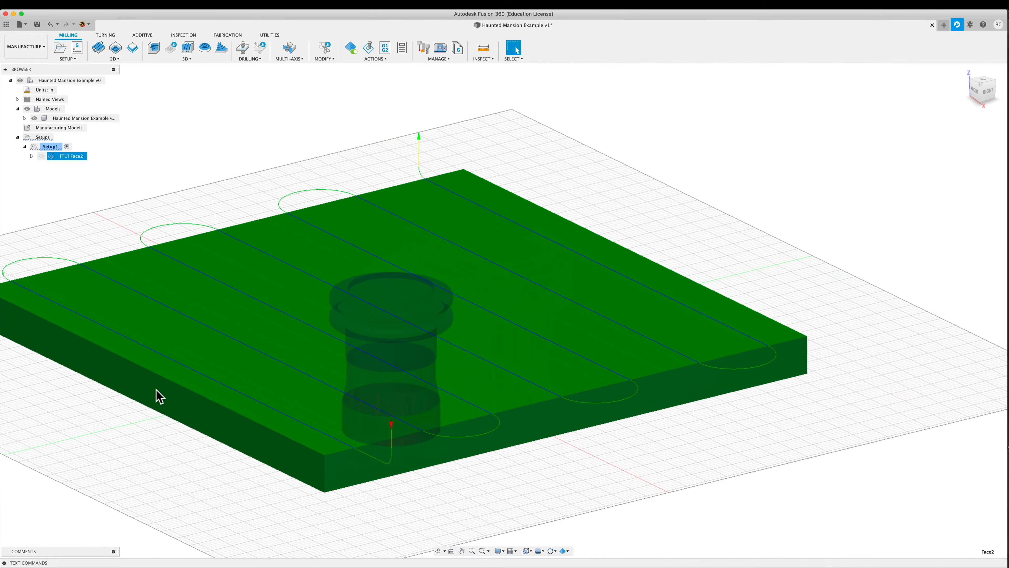
{"action": "middle_click_drag", "start_coordinate": [113, 428], "coordinate": [270, 419]}
{"action": "key", "text": "Escape"}
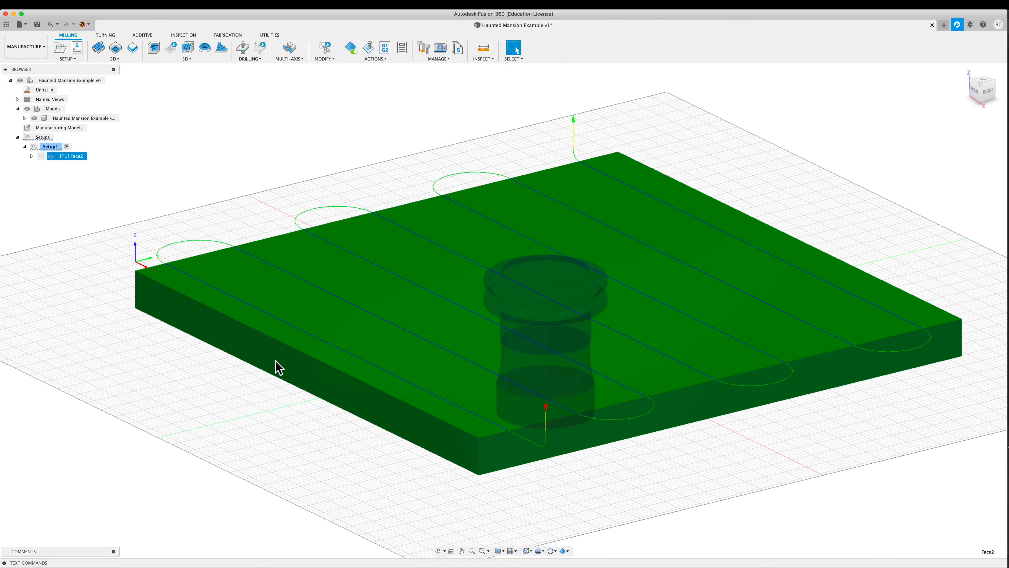
Compare the setup's original stock with the in-process stock left by the facing operation.
{"action": "left_click", "coordinate": [56, 147]}
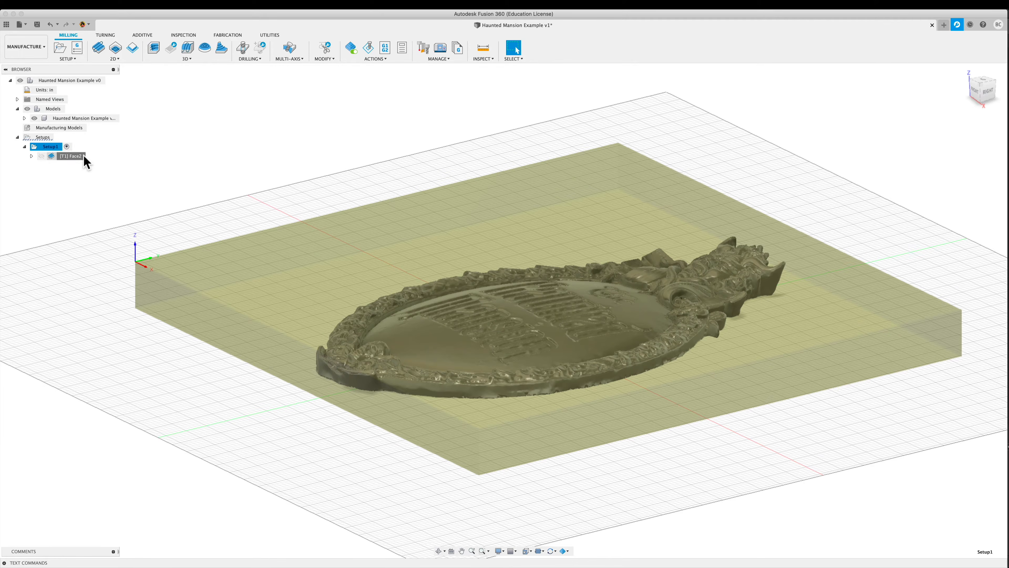
{"action": "left_click", "coordinate": [70, 156]}
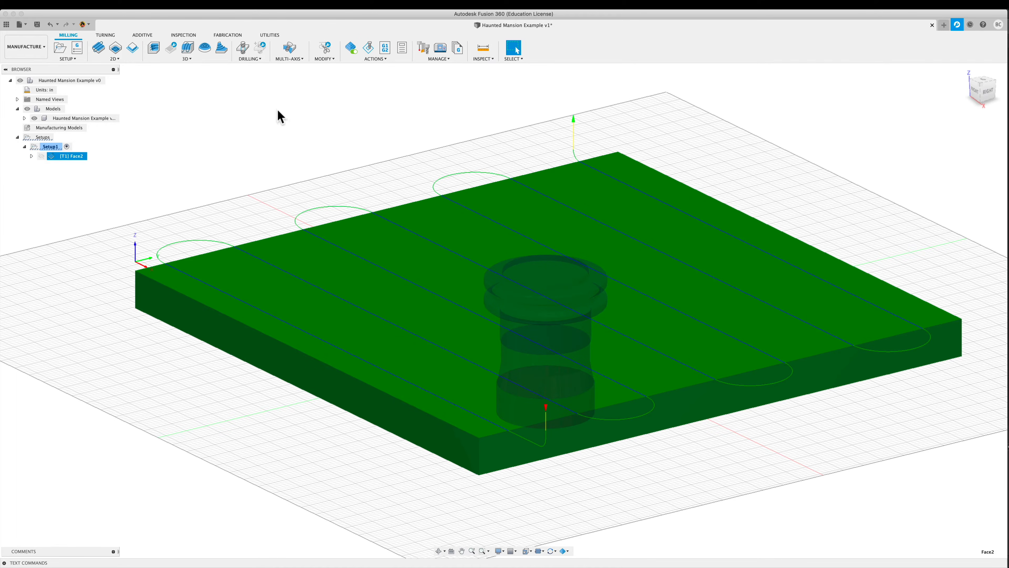
{"action": "left_click", "coordinate": [354, 53]}
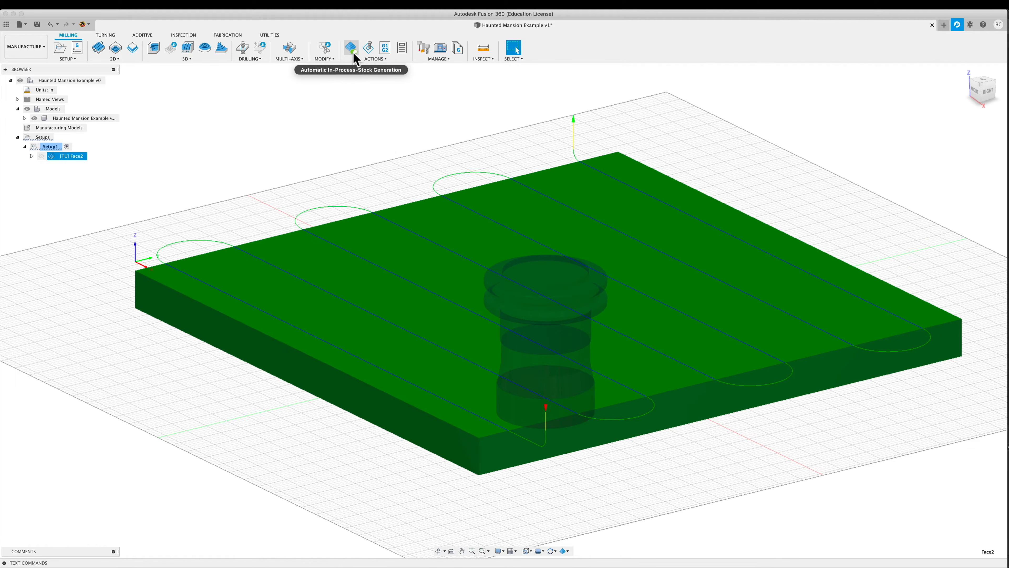
Start the simulation of the facing operation and review its tool, toolpath and stock display options, keeping the toolpath mode on Tail.
{"action": "right_click", "coordinate": [69, 159]}
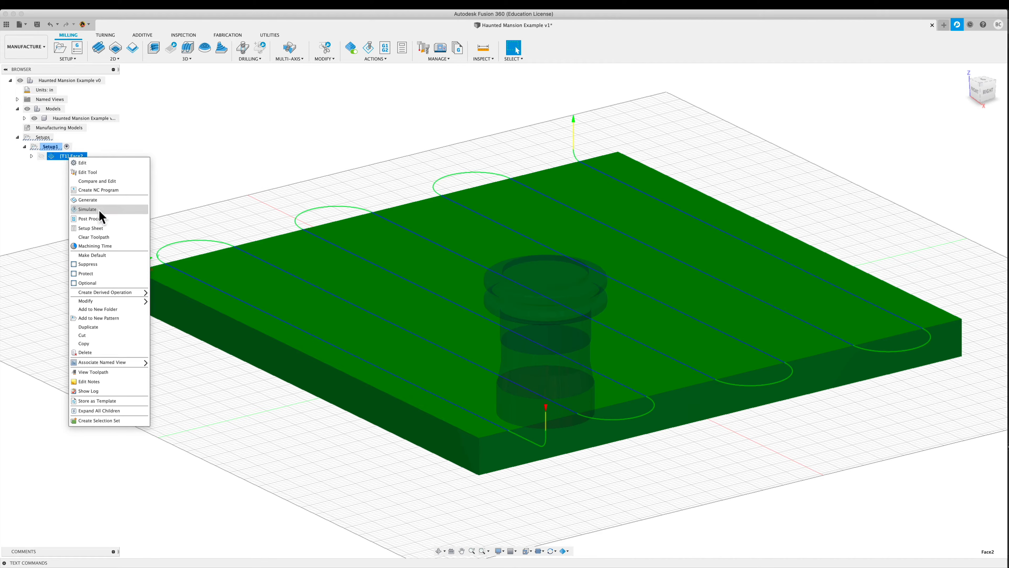
{"action": "left_click", "coordinate": [385, 89]}
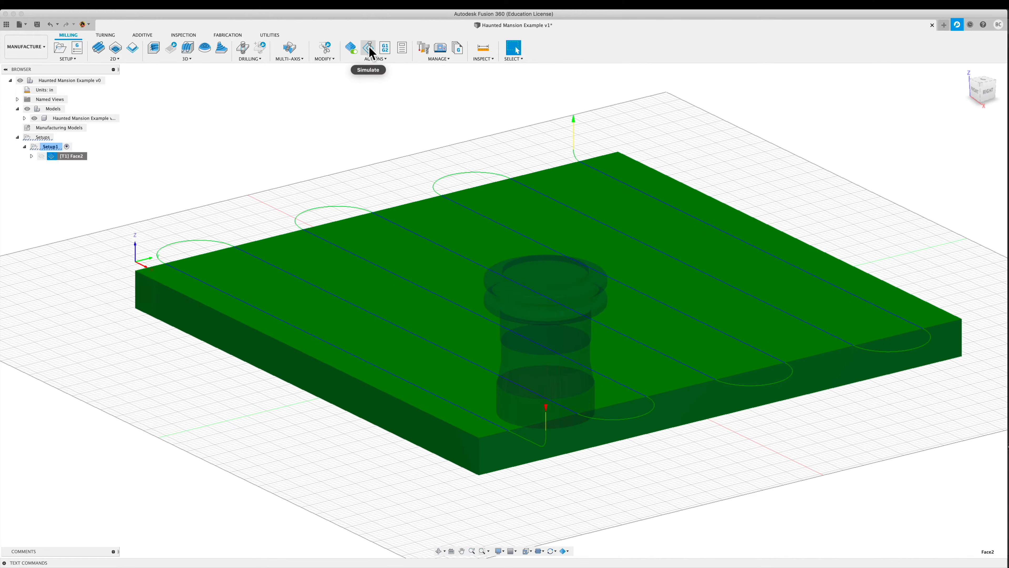
{"action": "left_click", "coordinate": [369, 48]}
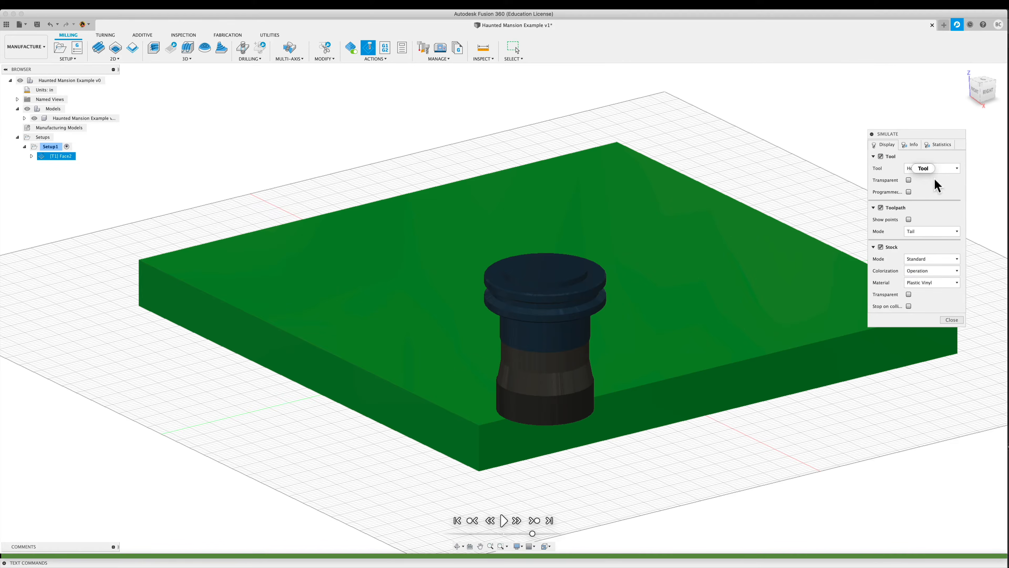
{"action": "left_click", "coordinate": [915, 231]}
{"action": "left_click", "coordinate": [916, 231]}
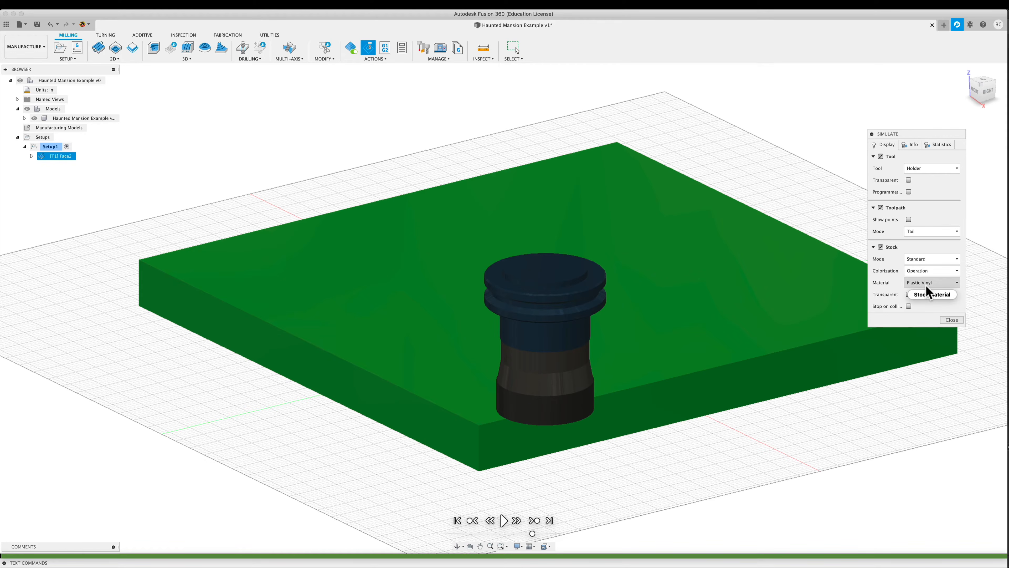
Play the facing simulation at a slightly higher speed with stop on collision enabled, pause it and skip to its end.
{"action": "left_click", "coordinate": [503, 521]}
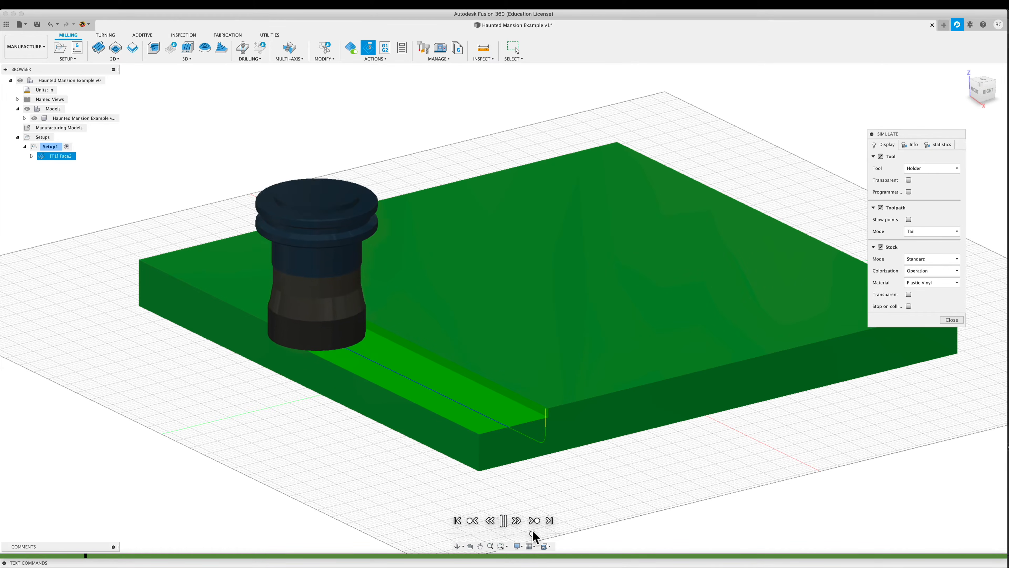
{"action": "mouse_move", "coordinate": [539, 532]}
{"action": "left_mouse_down"}
{"action": "mouse_move", "coordinate": [556, 532]}
{"action": "mouse_move", "coordinate": [542, 532]}
{"action": "left_mouse_up"}
{"action": "left_click", "coordinate": [503, 520]}
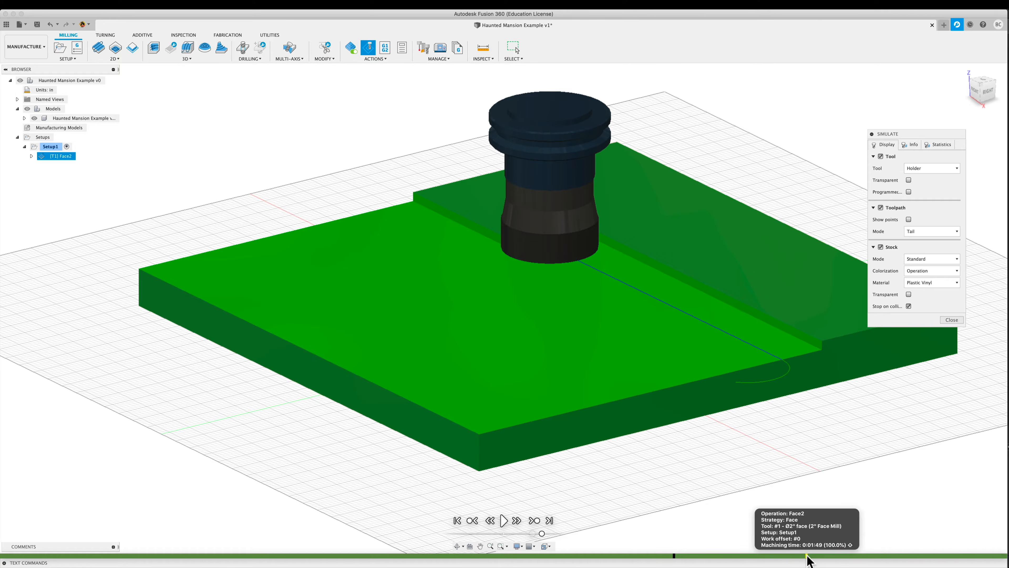
{"action": "left_click", "coordinate": [535, 522]}
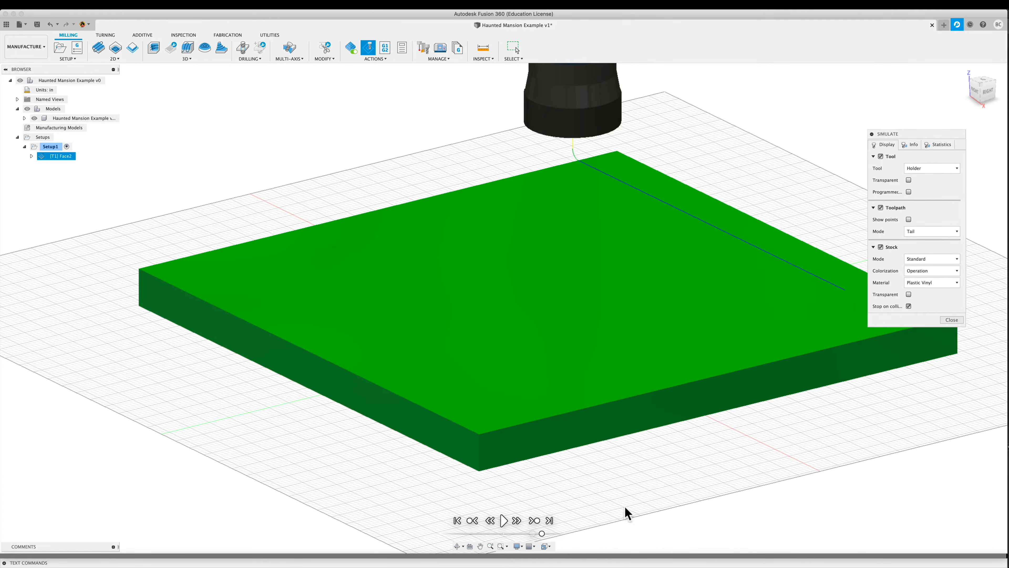
Examine the simulated faced stock from low angles and close the simulation.
{"action": "middle_click_drag", "start_coordinate": [804, 489], "coordinate": [800, 473], "text": "shift"}
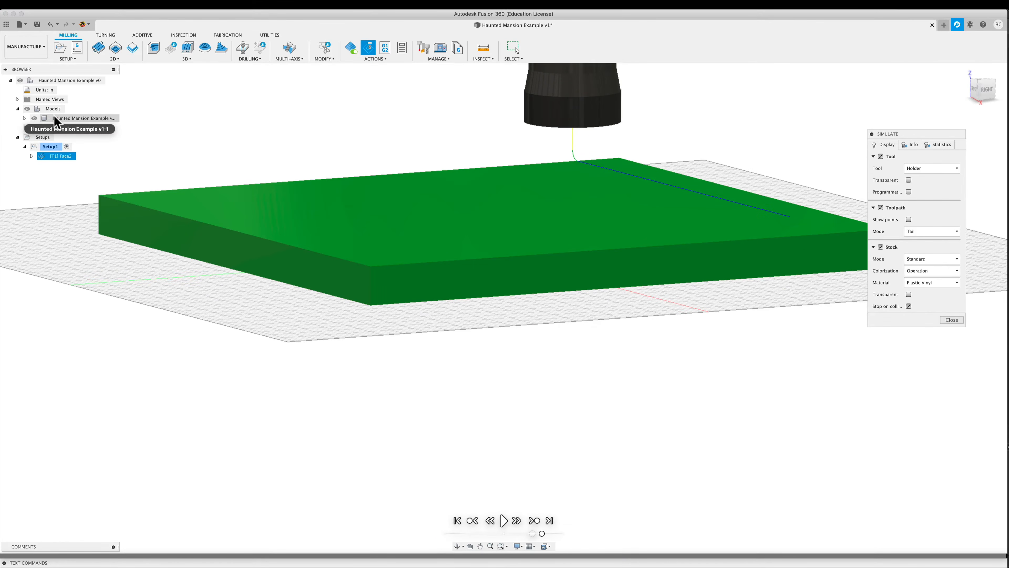
{"action": "mouse_move", "coordinate": [802, 441]}
{"action": "middle_mouse_down", "text": "shift"}
{"action": "mouse_move", "coordinate": [784, 408]}
{"action": "mouse_move", "coordinate": [797, 437]}
{"action": "middle_mouse_up", "text": "shift"}
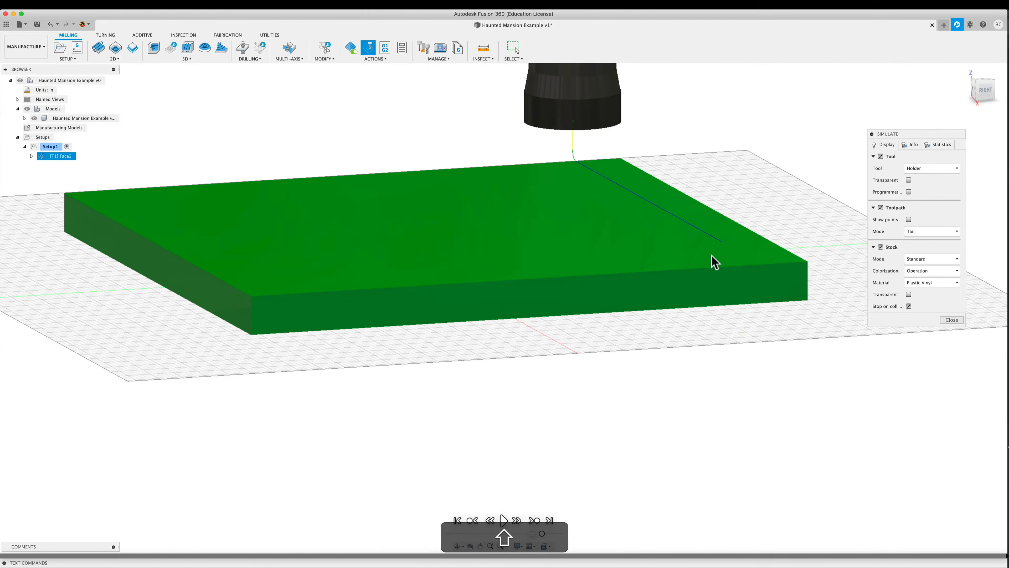
{"action": "left_click", "coordinate": [952, 321]}
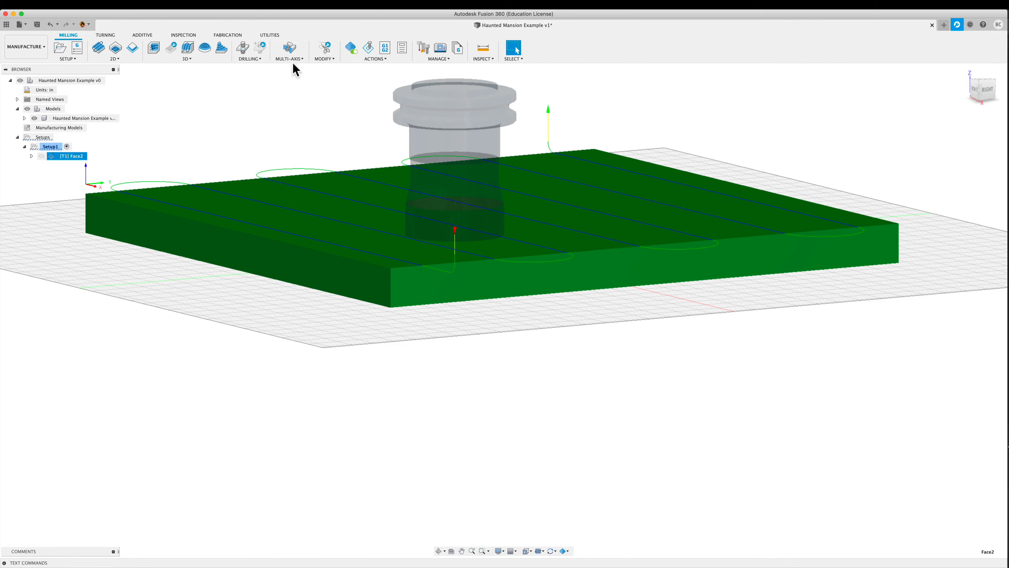
Show the facing simulation's start once more, close it and deselect the operation to view the plaque model alone.
{"action": "left_click", "coordinate": [372, 45]}
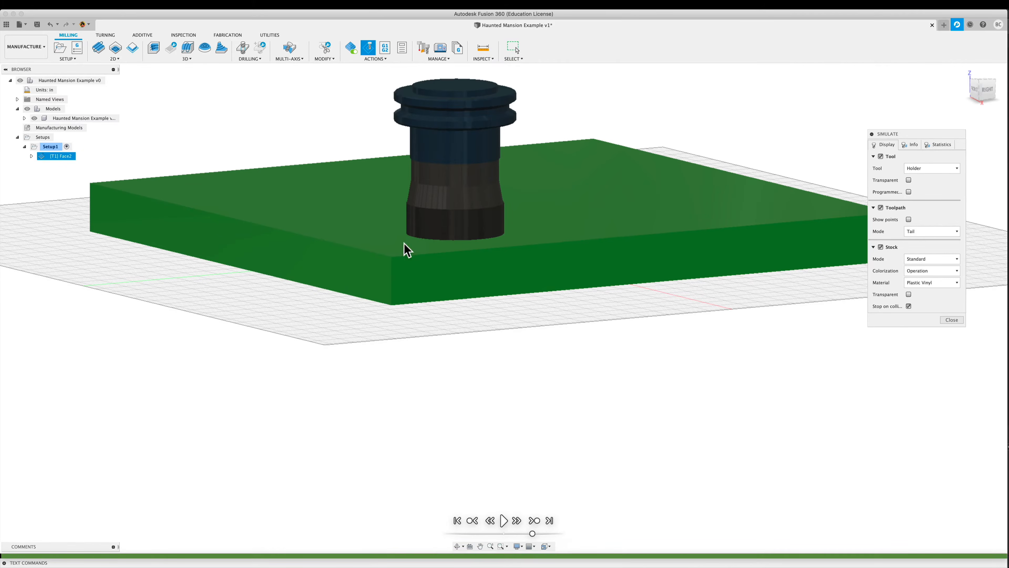
{"action": "left_click", "coordinate": [952, 320]}
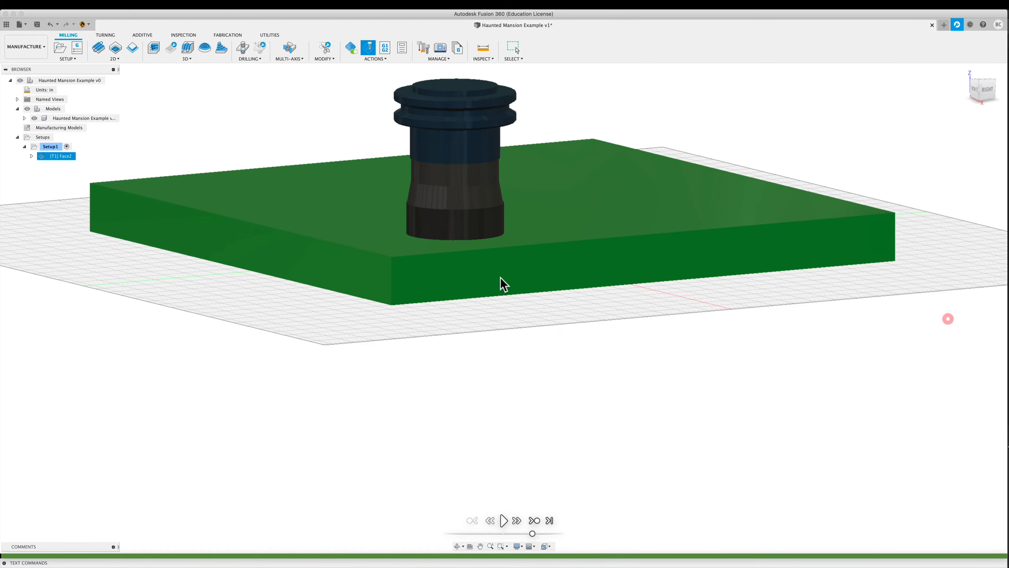
{"action": "left_click", "coordinate": [484, 395]}
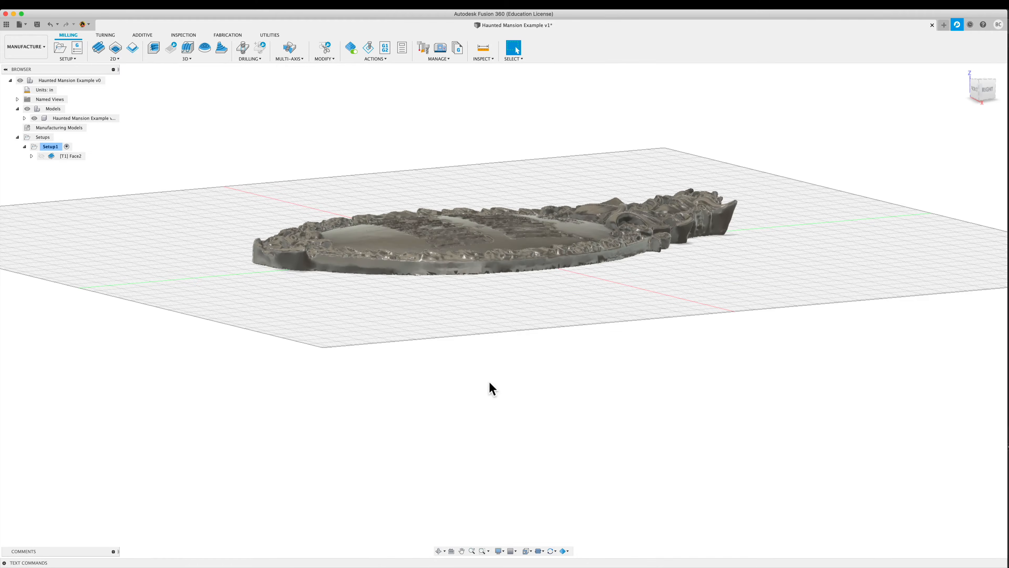
{"action": "middle_click_drag", "start_coordinate": [405, 342], "coordinate": [417, 349], "text": "shift"}
{"action": "left_click", "coordinate": [78, 156]}
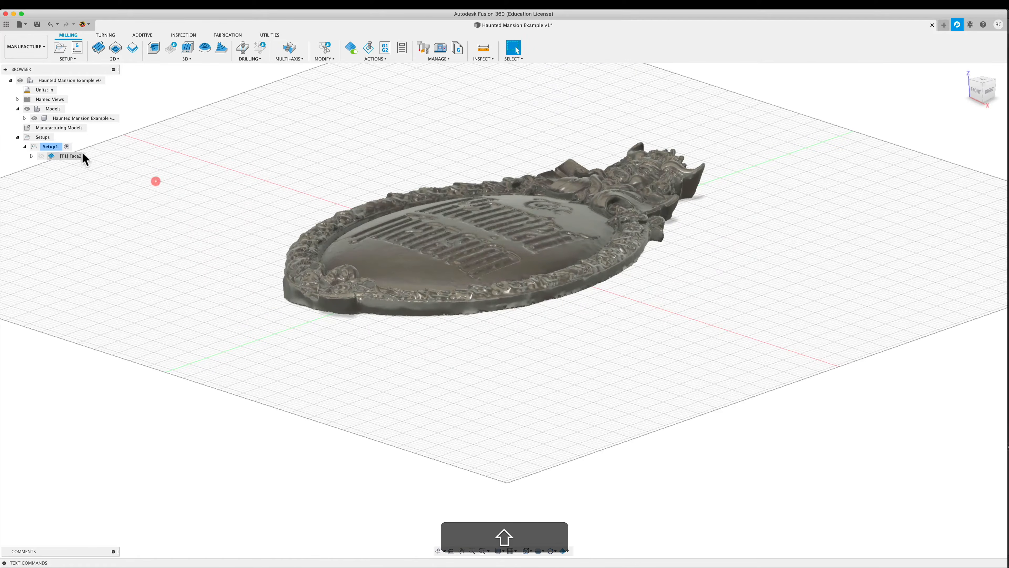
{"action": "left_click", "coordinate": [165, 101]}
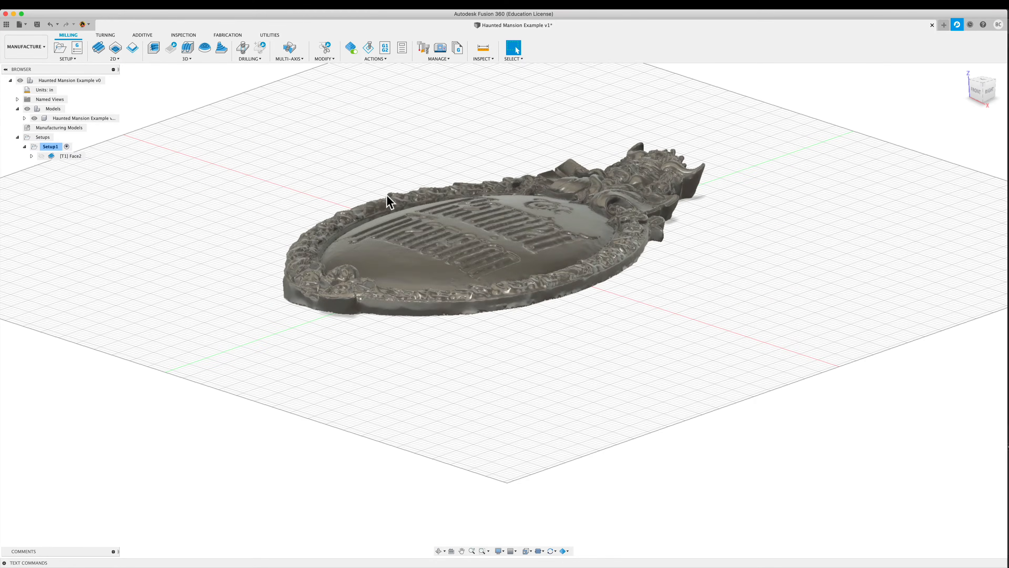
Start a 3D Adaptive Clearing operation and view its preselected tool beside the plaque.
{"action": "middle_click_drag", "start_coordinate": [333, 194], "coordinate": [314, 176], "text": "shift"}
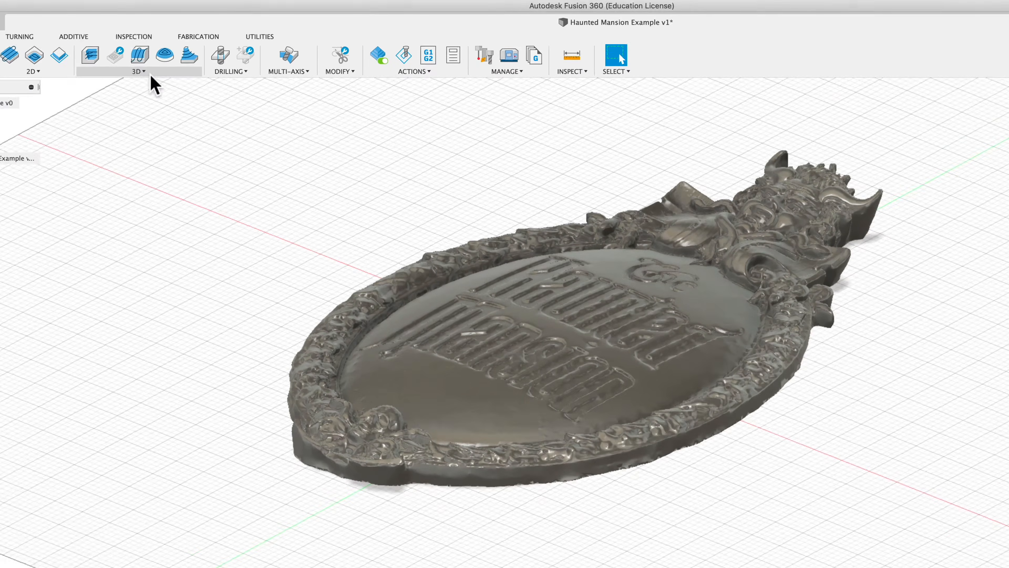
{"action": "left_click", "coordinate": [141, 74]}
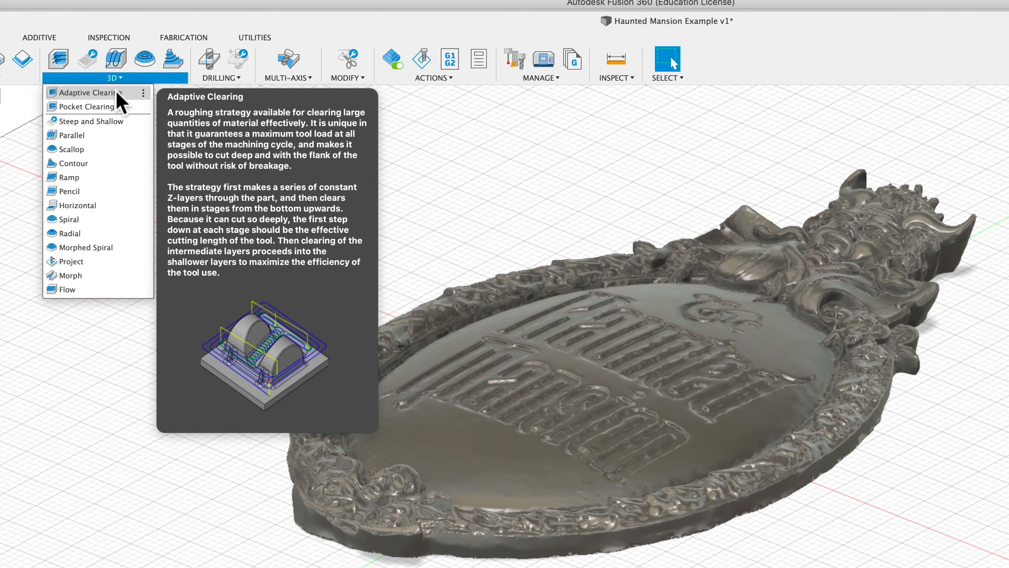
{"action": "left_click", "coordinate": [118, 94]}
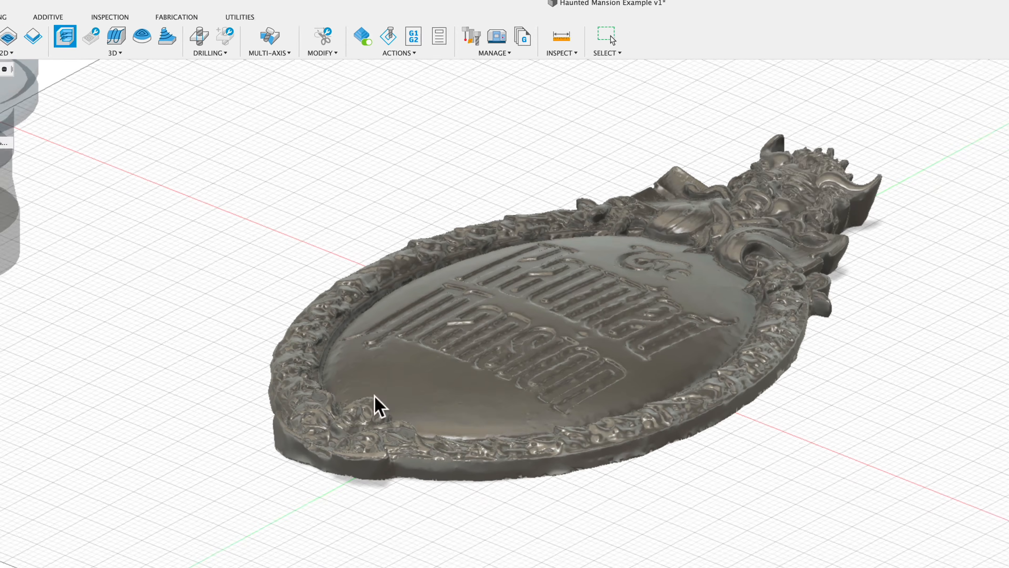
{"action": "scroll", "coordinate": [153, 294], "scroll_direction": "down", "scroll_amount": 5}
{"action": "middle_click_drag", "start_coordinate": [139, 268], "coordinate": [209, 262]}
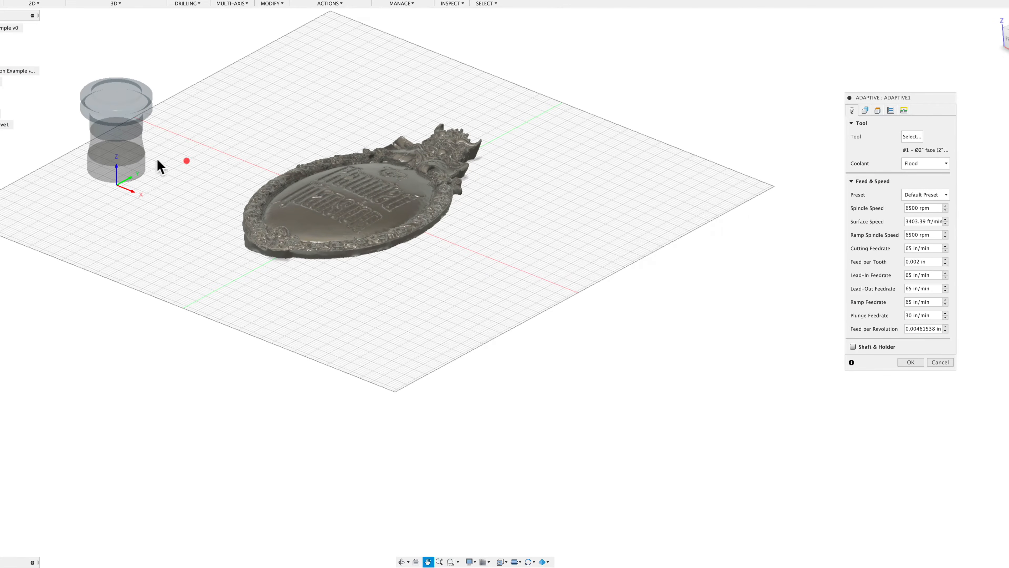
{"action": "scroll", "coordinate": [116, 119], "scroll_direction": "up", "scroll_amount": 5}
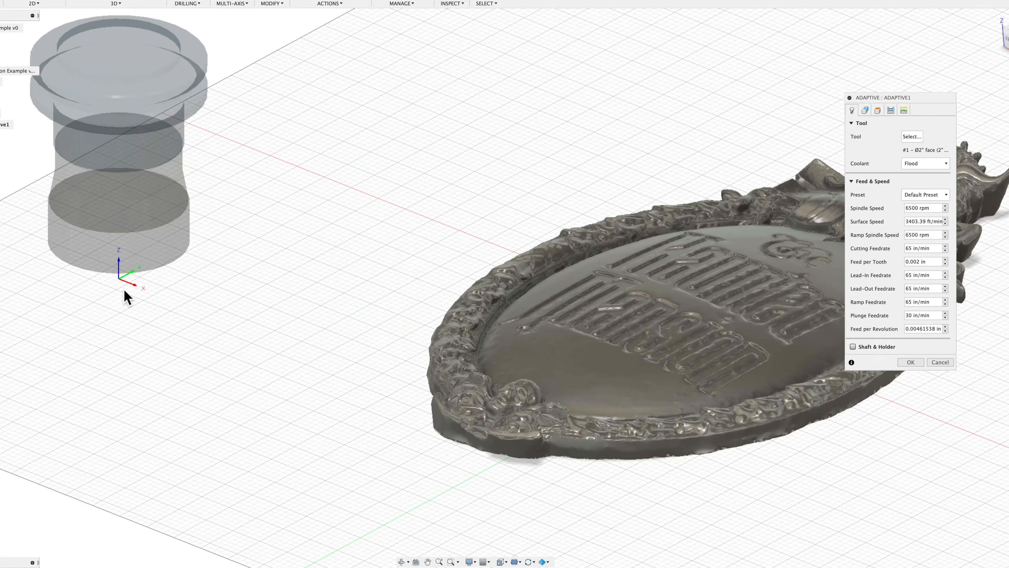
{"action": "scroll", "coordinate": [124, 290], "scroll_direction": "down", "scroll_amount": 1}
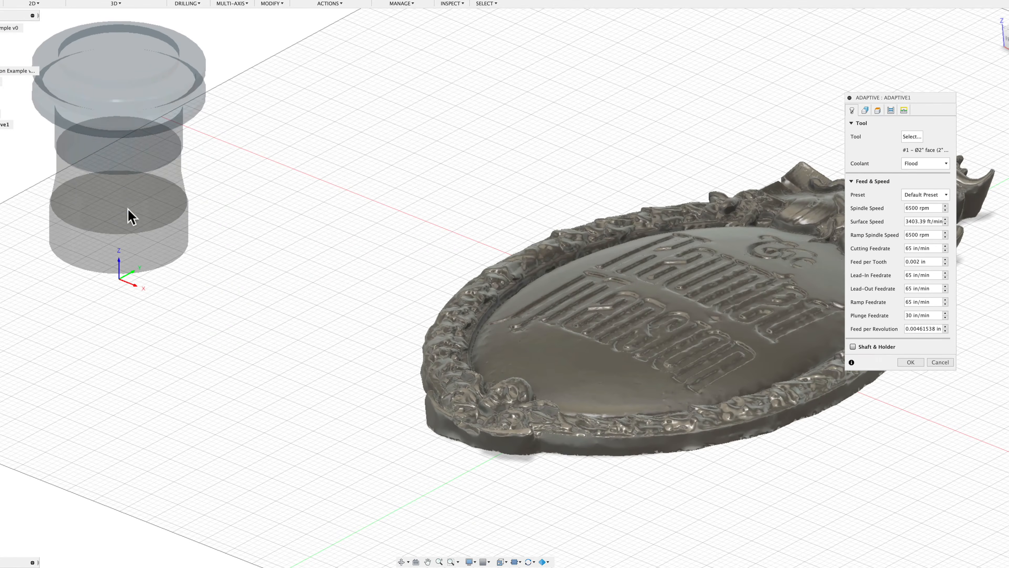
Choose the 1/4" L1" flat end mill from the Tutorial - Inch library, filtering for milling tools and flat end mills.
{"action": "left_click", "coordinate": [912, 136]}
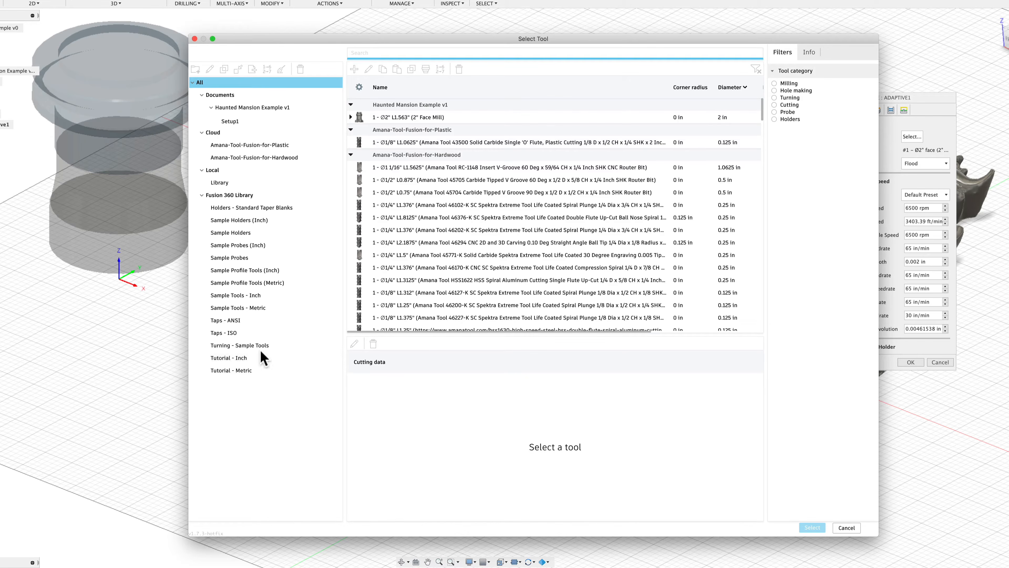
{"action": "left_click", "coordinate": [263, 360]}
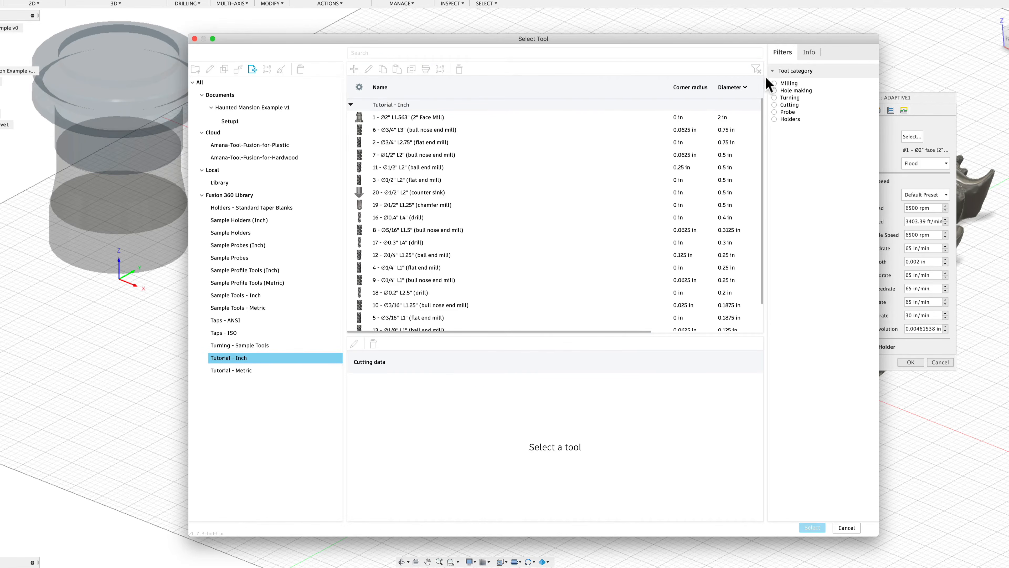
{"action": "left_click", "coordinate": [775, 84]}
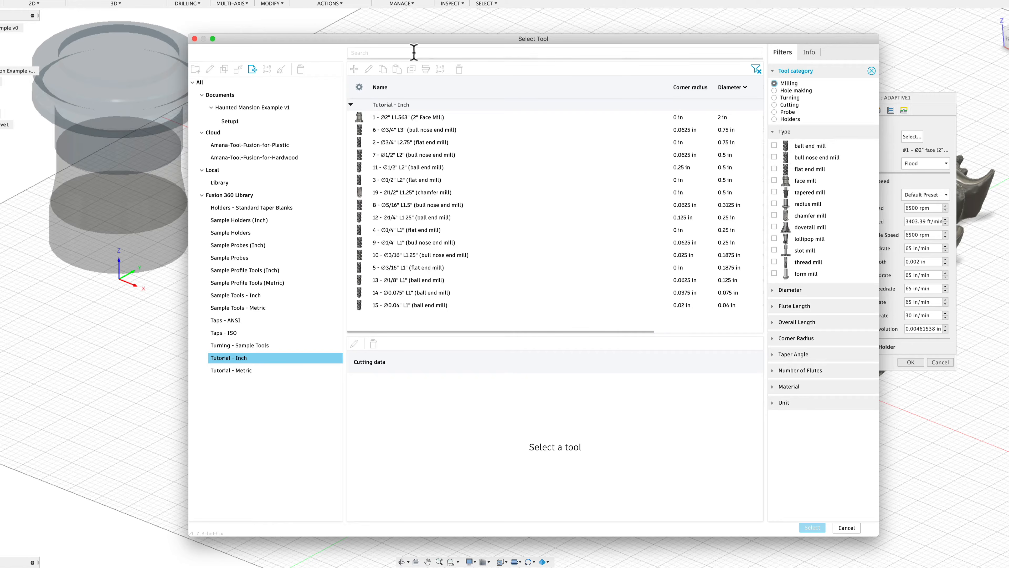
{"action": "left_click", "coordinate": [399, 52]}
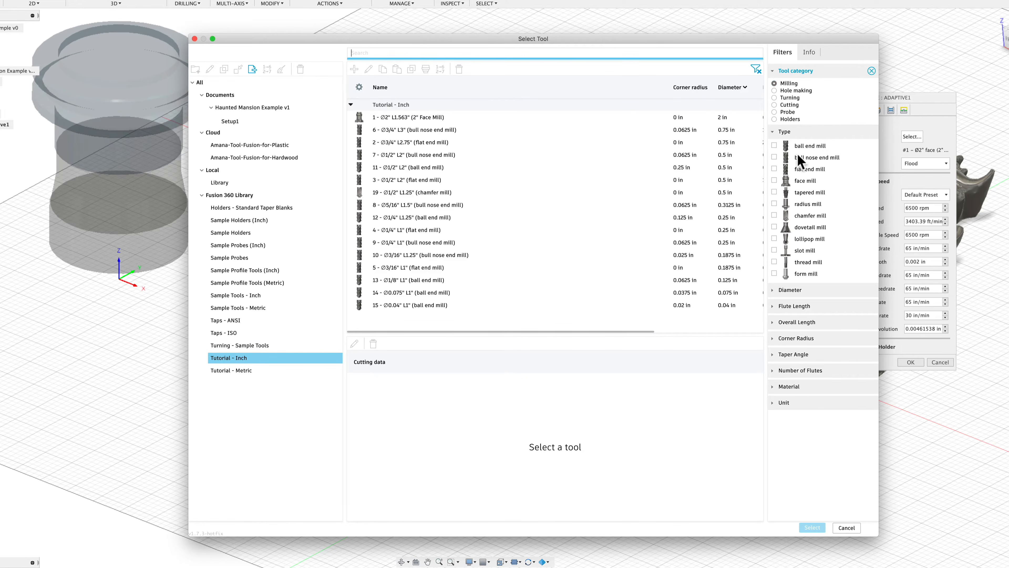
{"action": "left_click", "coordinate": [775, 169]}
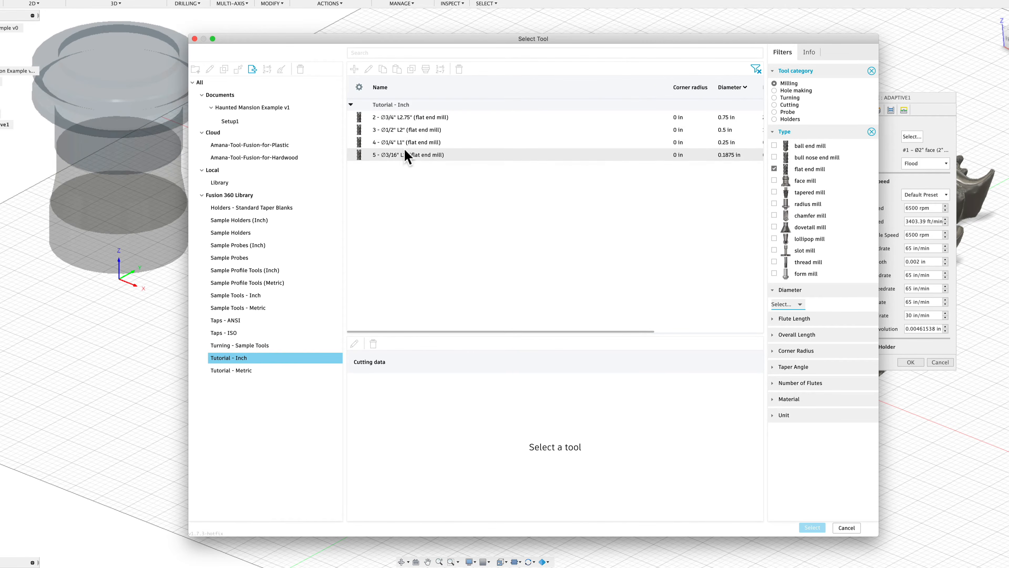
{"action": "left_click", "coordinate": [403, 146]}
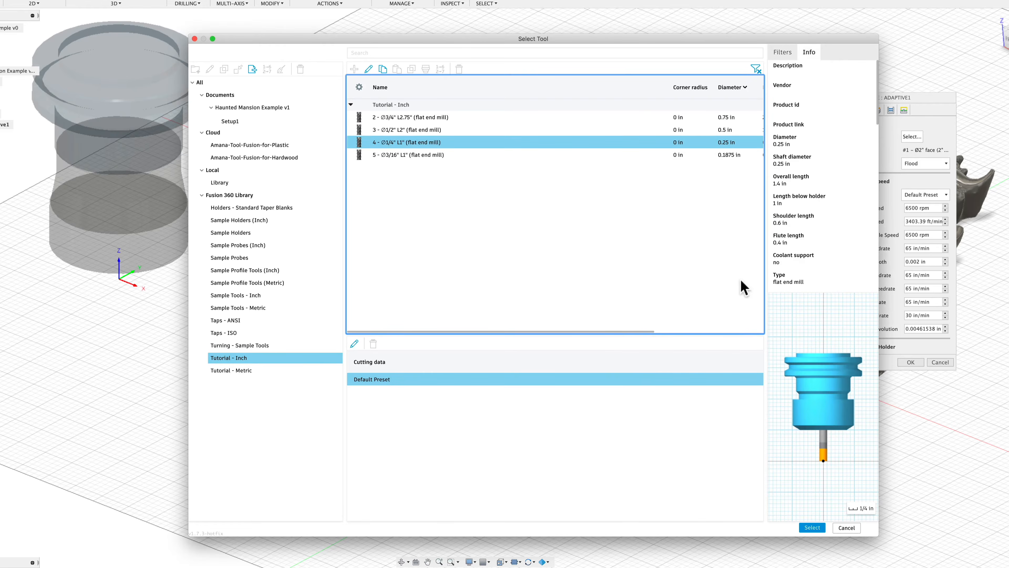
{"action": "left_click", "coordinate": [812, 527]}
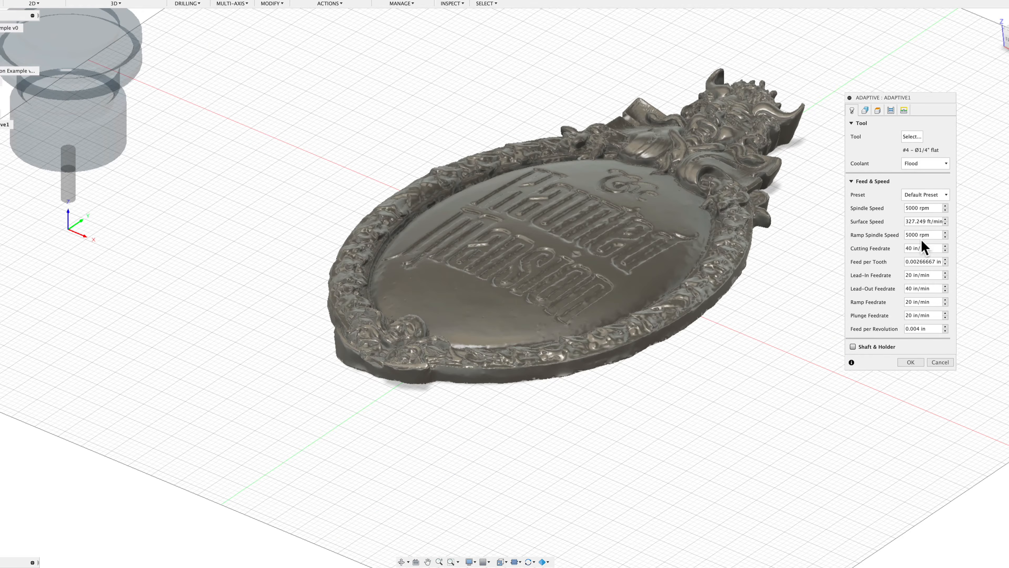
Review the machining boundary options for the adaptive geometry and set the boundary to Silhouette.
{"action": "left_click", "coordinate": [865, 110]}
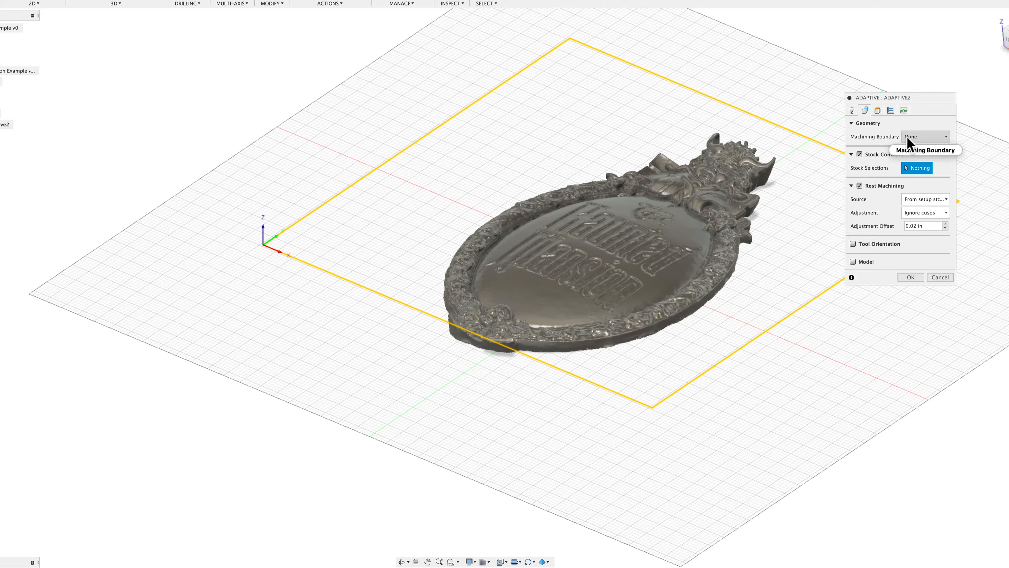
{"action": "left_click", "coordinate": [921, 136]}
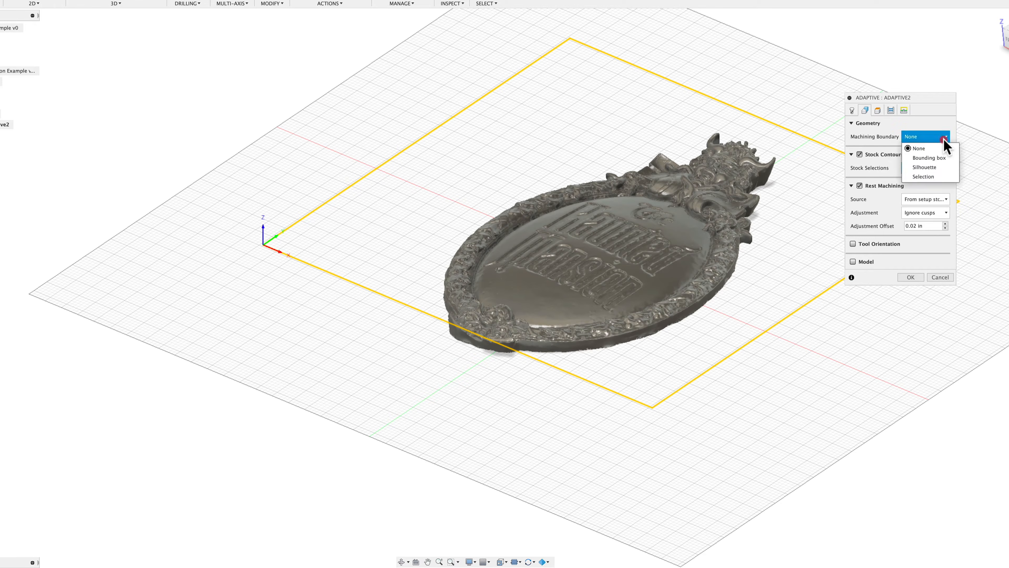
{"action": "left_click", "coordinate": [928, 122]}
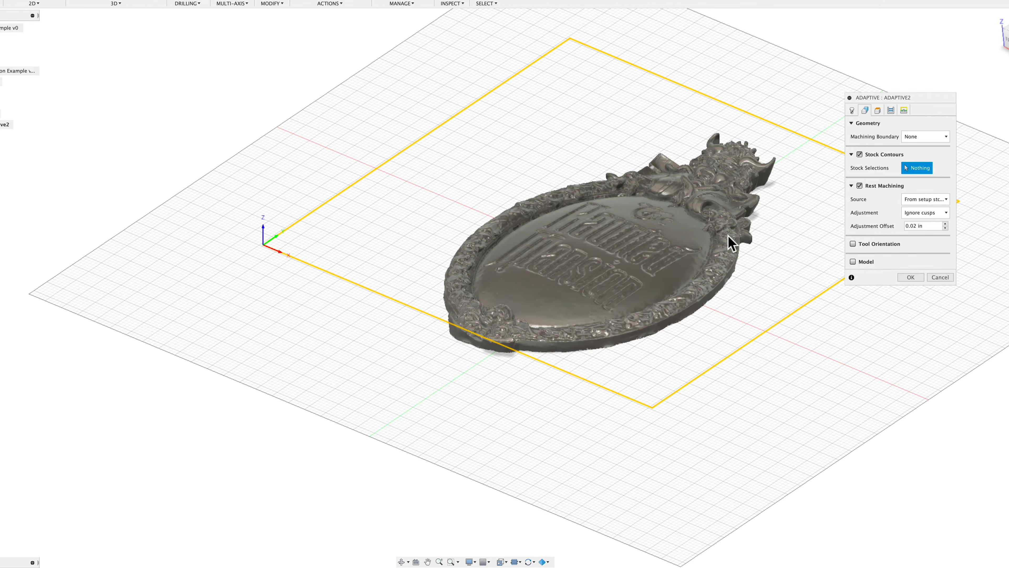
{"action": "left_click", "coordinate": [941, 137]}
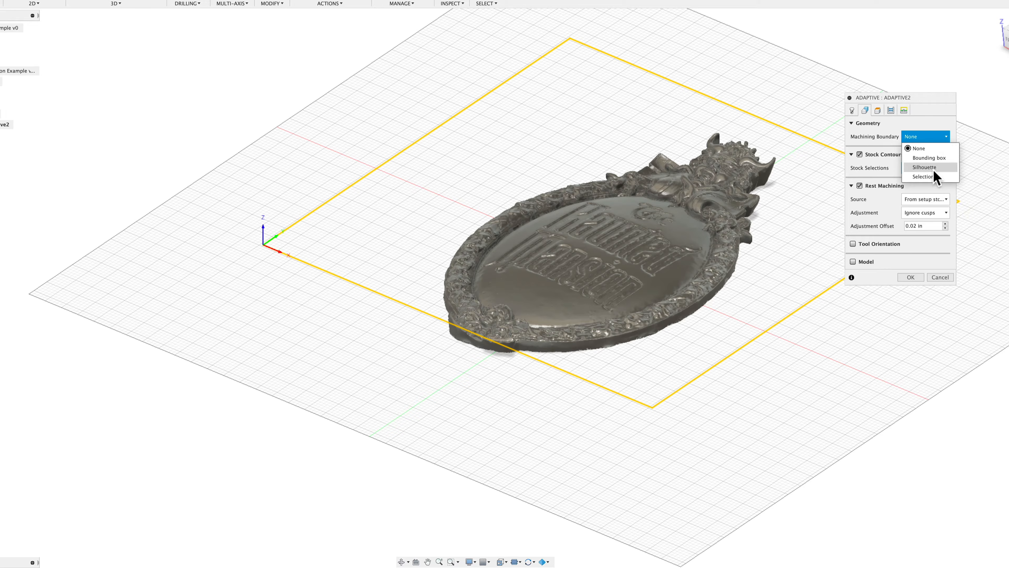
{"action": "left_click", "coordinate": [932, 139]}
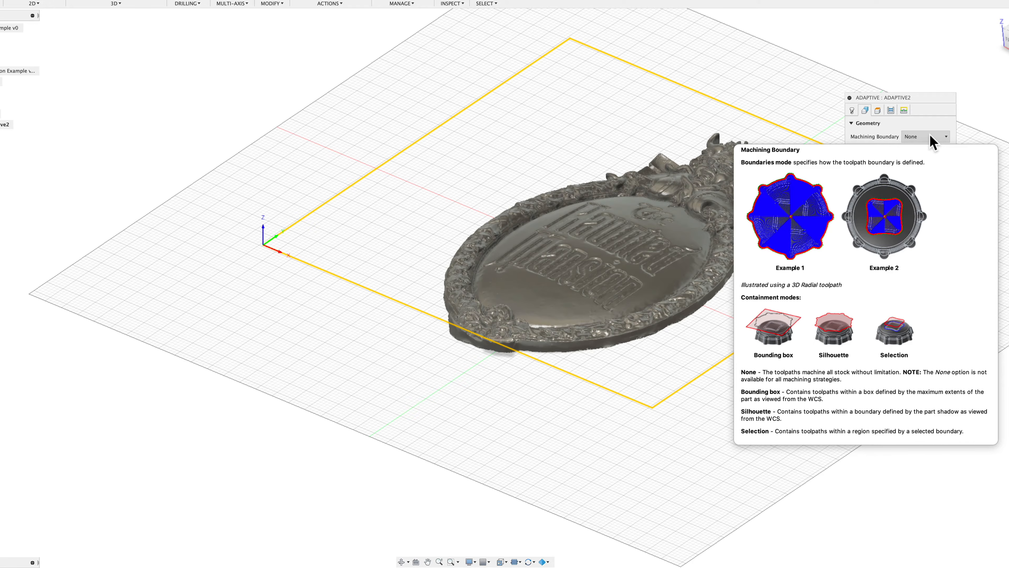
{"action": "left_click", "coordinate": [931, 137]}
{"action": "left_click", "coordinate": [936, 167]}
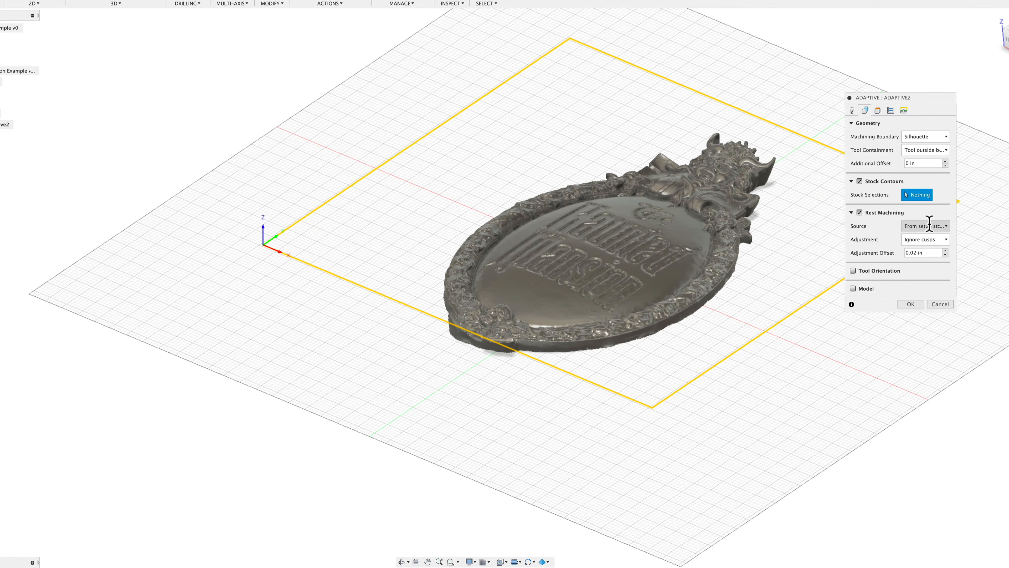
View the plaque from above and set the silhouette boundary's additional offset to .25 in, keeping the tool outside the boundary.
{"action": "middle_click_drag", "start_coordinate": [635, 224], "coordinate": [985, 79], "text": "shift"}
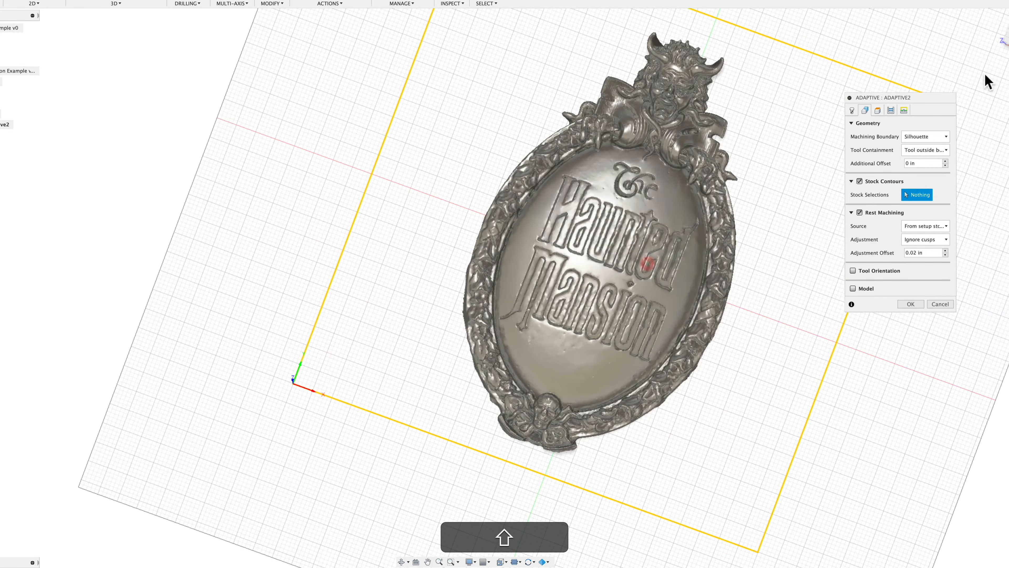
{"action": "middle_click_drag", "start_coordinate": [640, 151], "coordinate": [636, 234]}
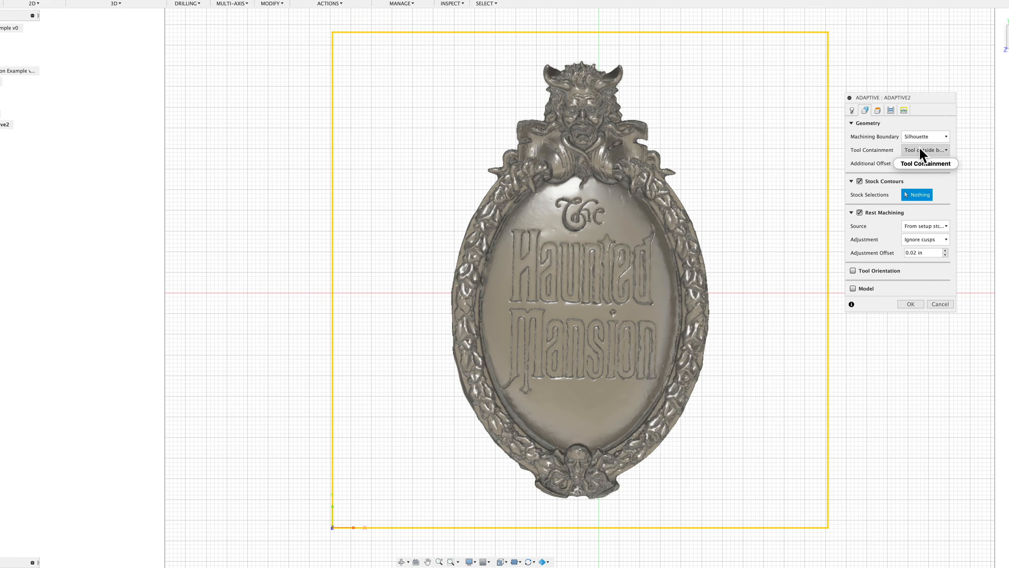
{"action": "mouse_move", "coordinate": [921, 155]}
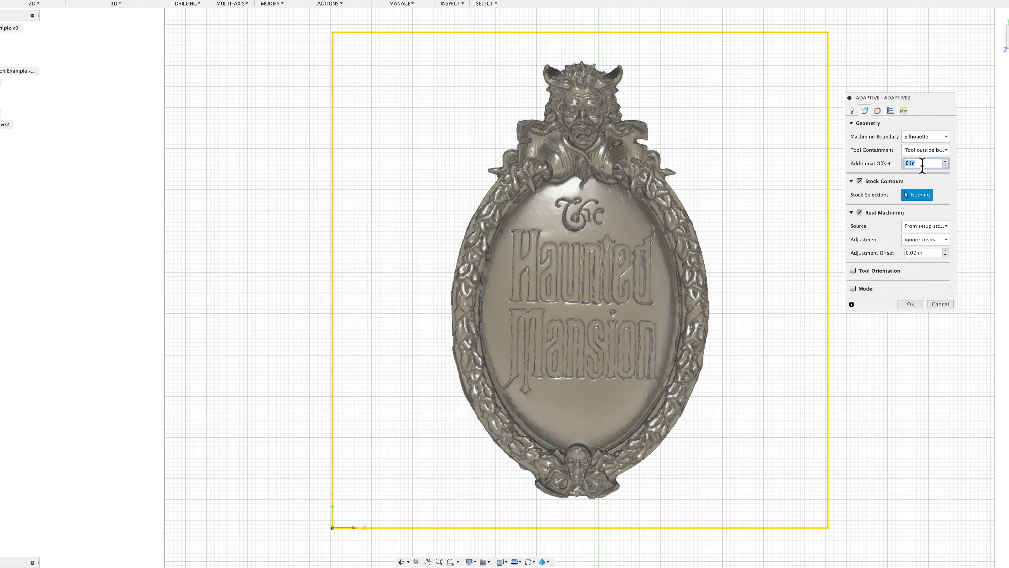
{"action": "type", "text": ".25"}
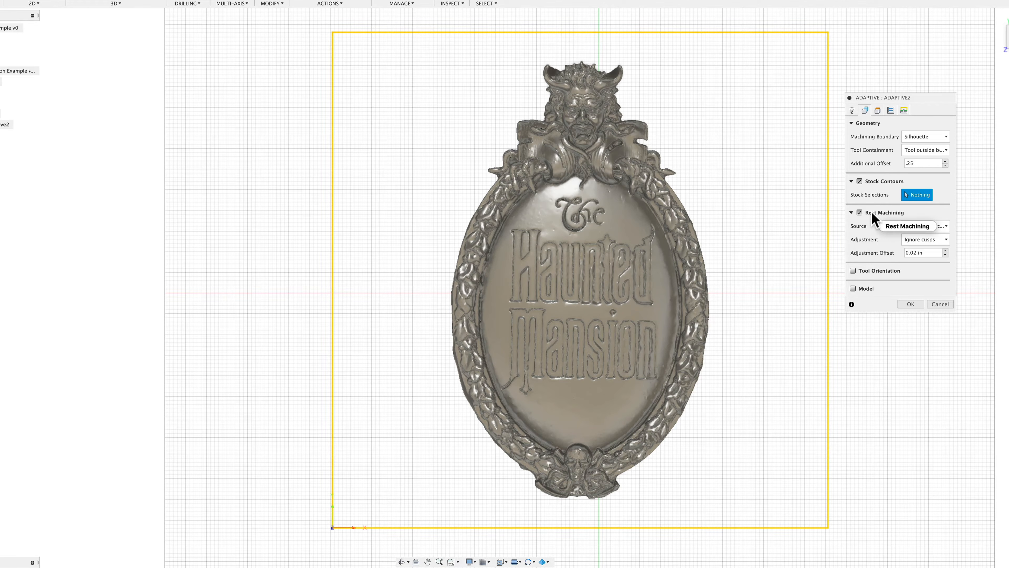
Enable the Model option of the adaptive operation and select the plaque as its model surface.
{"action": "mouse_move", "coordinate": [873, 215]}
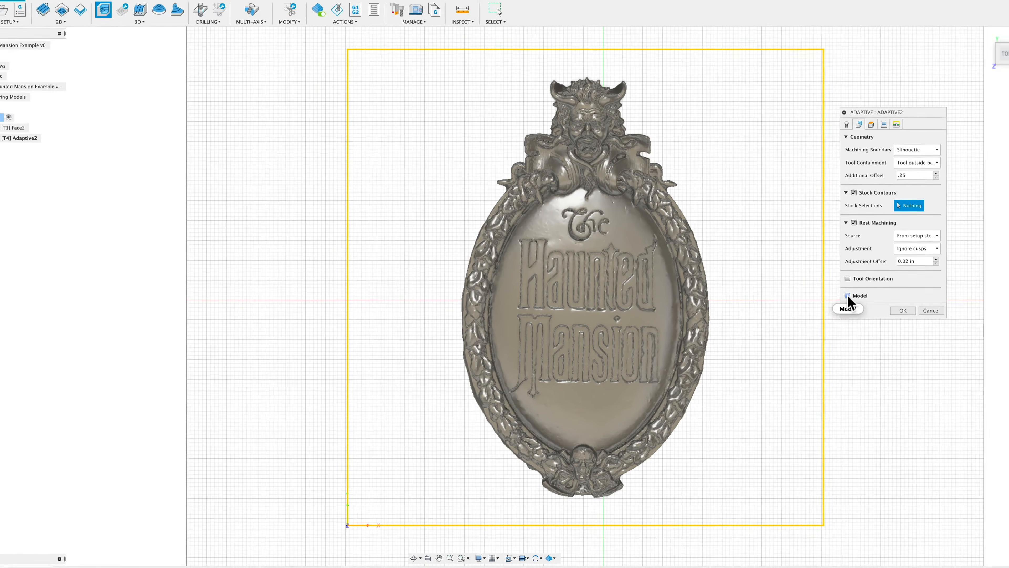
{"action": "left_click", "coordinate": [847, 296]}
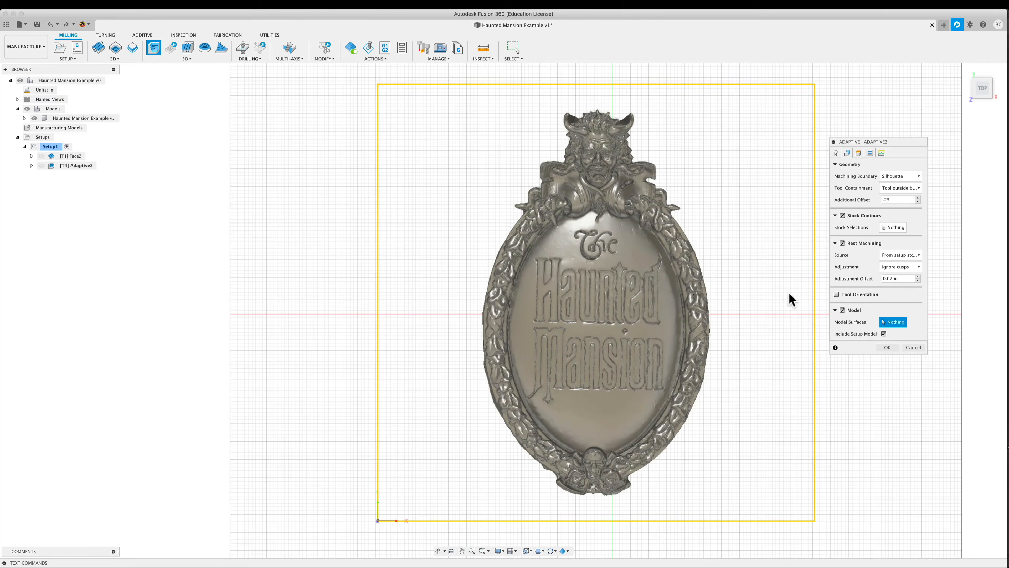
{"action": "left_click", "coordinate": [637, 338]}
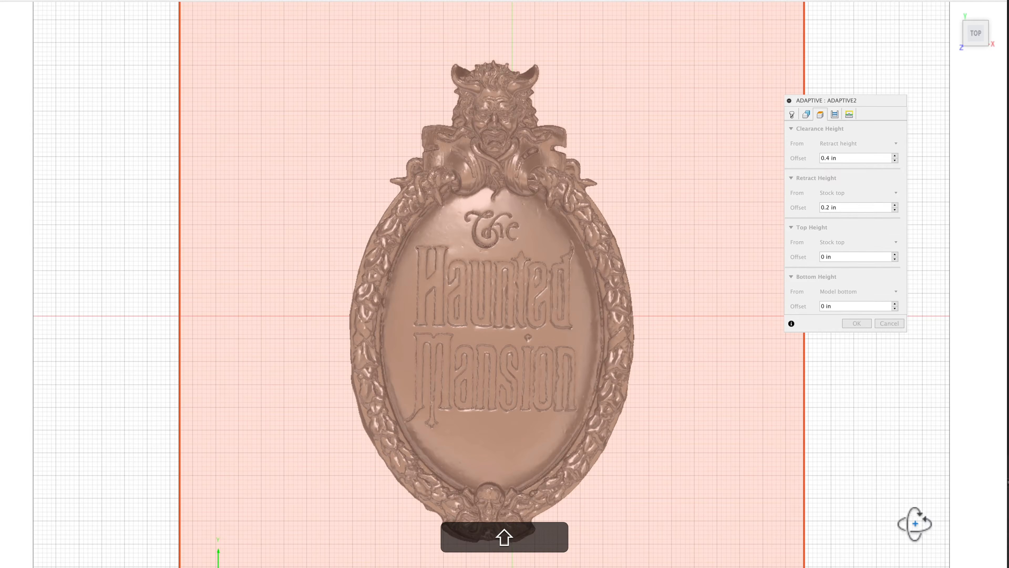
Show the adaptive operation's height settings and examine the clearance, retract, top and bottom planes from above and the front.
{"action": "middle_click_drag", "start_coordinate": [912, 521], "coordinate": [928, 455], "text": "shift"}
{"action": "scroll", "coordinate": [407, 497], "scroll_direction": "up", "scroll_amount": 3}
{"action": "middle_click_drag", "start_coordinate": [407, 497], "coordinate": [427, 488], "text": "shift"}
{"action": "scroll", "coordinate": [428, 487], "scroll_direction": "down", "scroll_amount": 5}
{"action": "middle_click_drag", "start_coordinate": [458, 544], "coordinate": [527, 439], "text": "shift"}
{"action": "scroll", "coordinate": [527, 441], "scroll_direction": "up", "scroll_amount": 5}
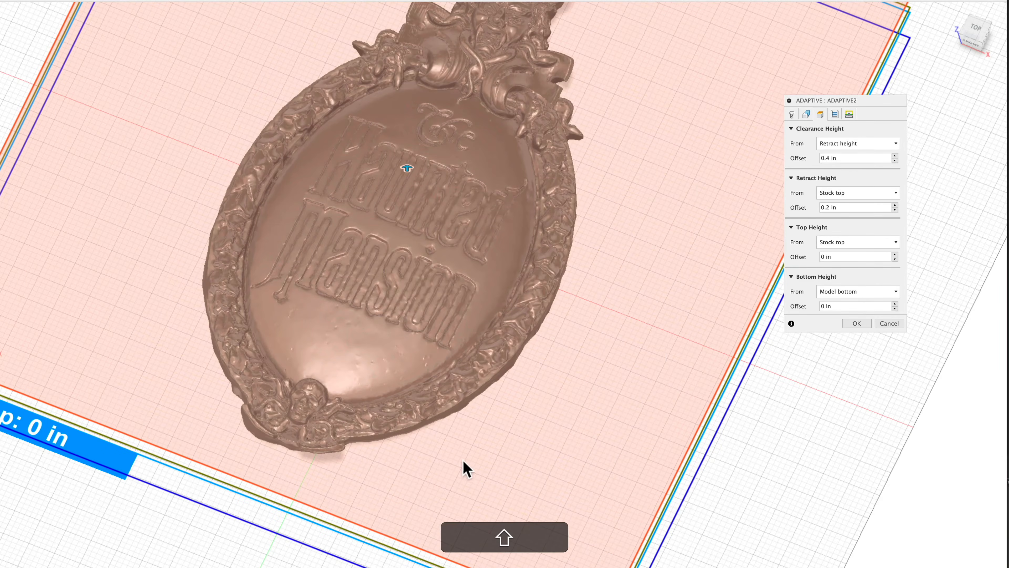
{"action": "middle_click_drag", "start_coordinate": [467, 467], "coordinate": [478, 419], "text": "shift"}
{"action": "scroll", "coordinate": [473, 483], "scroll_direction": "up", "scroll_amount": 5}
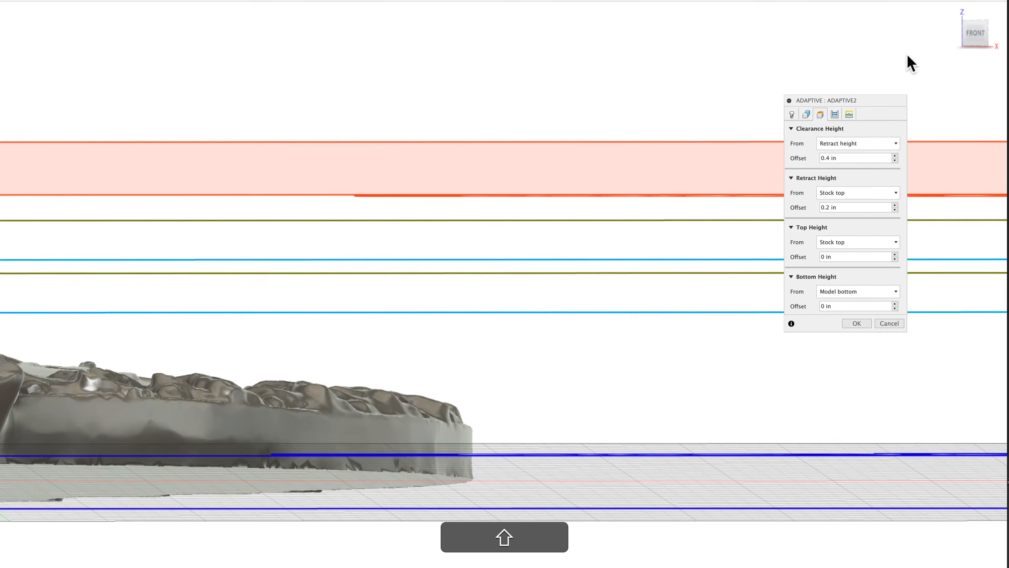
{"action": "left_click", "coordinate": [964, 40]}
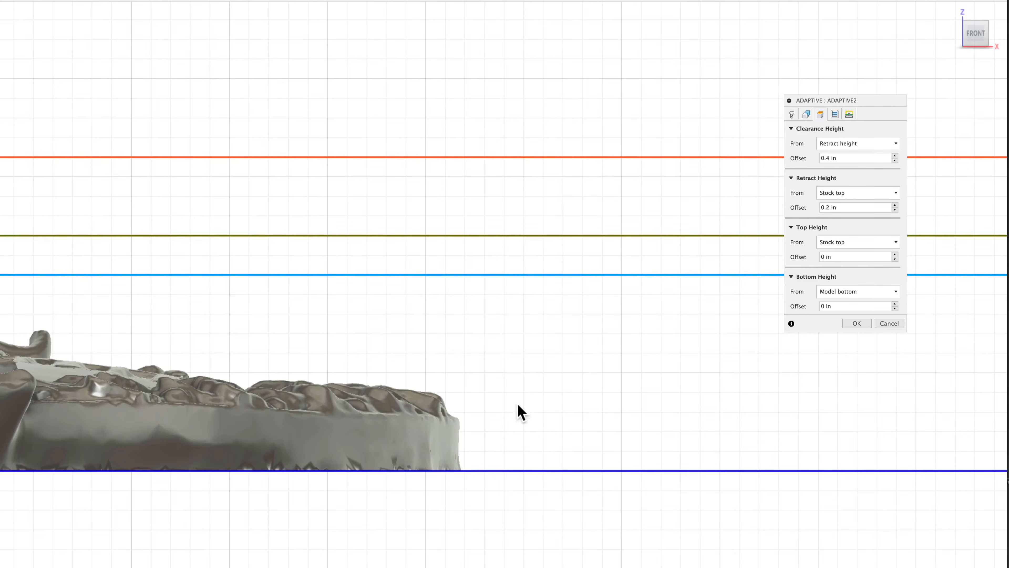
{"action": "scroll", "coordinate": [470, 416], "scroll_direction": "down", "scroll_amount": 4}
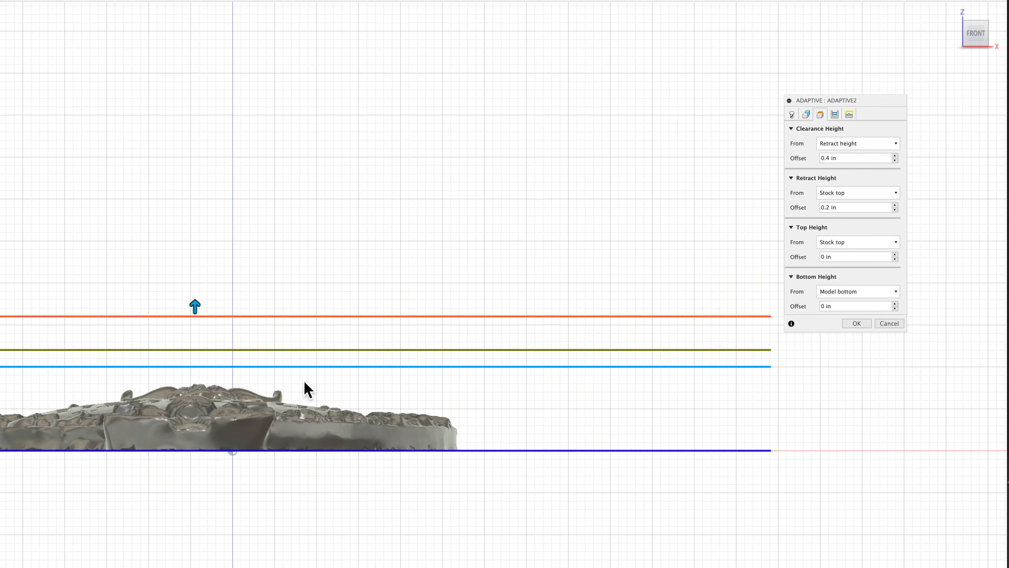
Examine the height planes around the plaque at low angles from its left and right sides.
{"action": "middle_click_drag", "start_coordinate": [304, 382], "coordinate": [298, 416], "text": "shift"}
{"action": "middle_click_drag", "start_coordinate": [0, 464], "coordinate": [31, 424]}
{"action": "scroll", "coordinate": [622, 182], "scroll_direction": "up", "scroll_amount": 5}
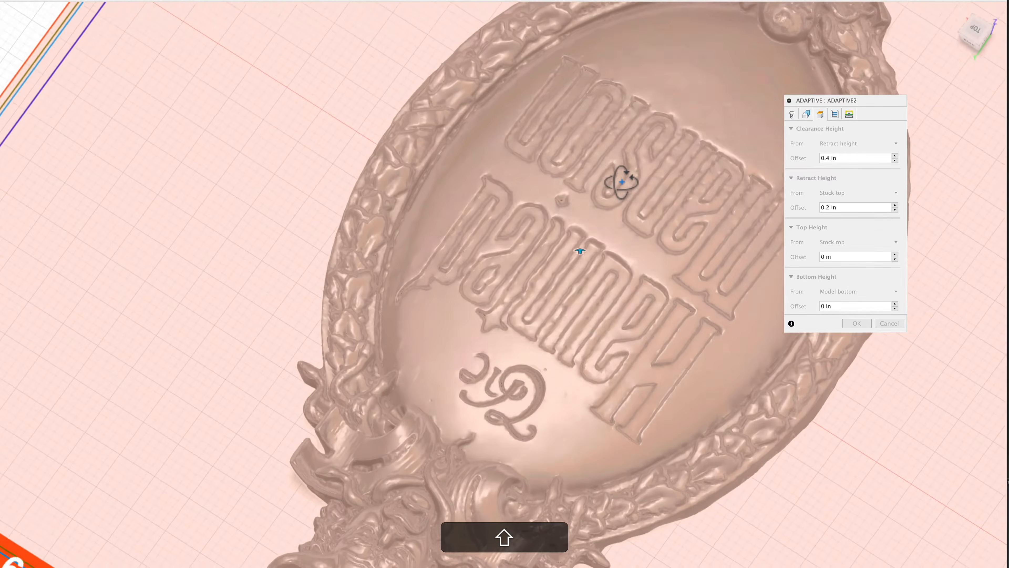
{"action": "middle_click_drag", "start_coordinate": [621, 183], "coordinate": [602, 137], "text": "shift"}
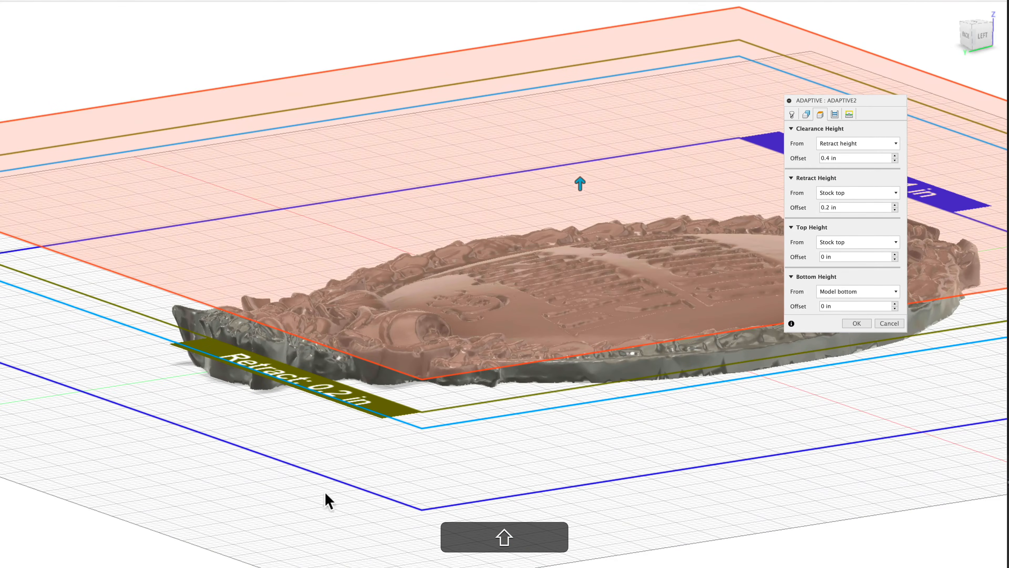
{"action": "middle_click_drag", "start_coordinate": [326, 500], "coordinate": [295, 474], "text": "shift"}
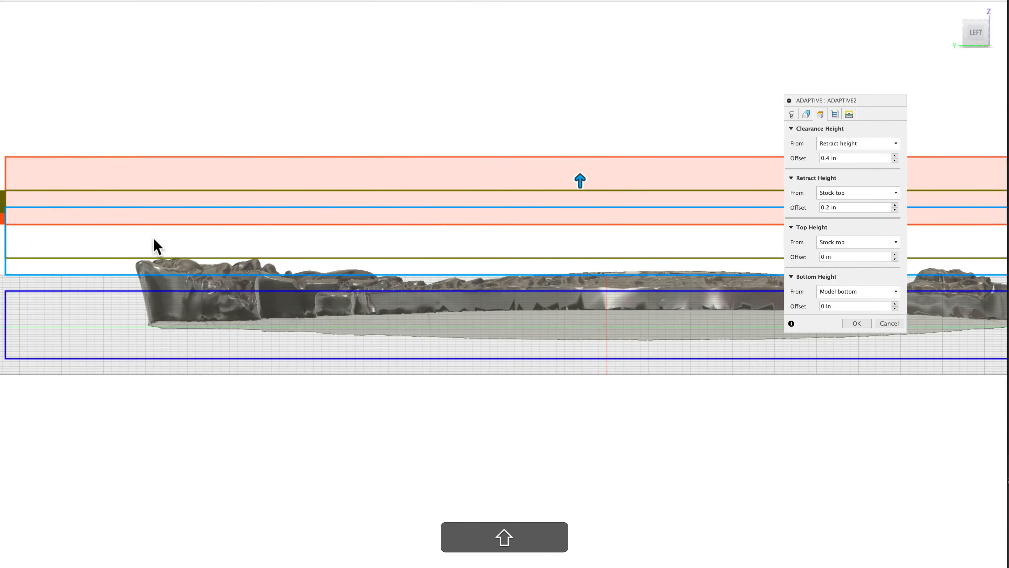
{"action": "middle_click_drag", "start_coordinate": [633, 320], "coordinate": [564, 457], "text": "shift"}
{"action": "scroll", "coordinate": [677, 390], "scroll_direction": "down", "scroll_amount": 5}
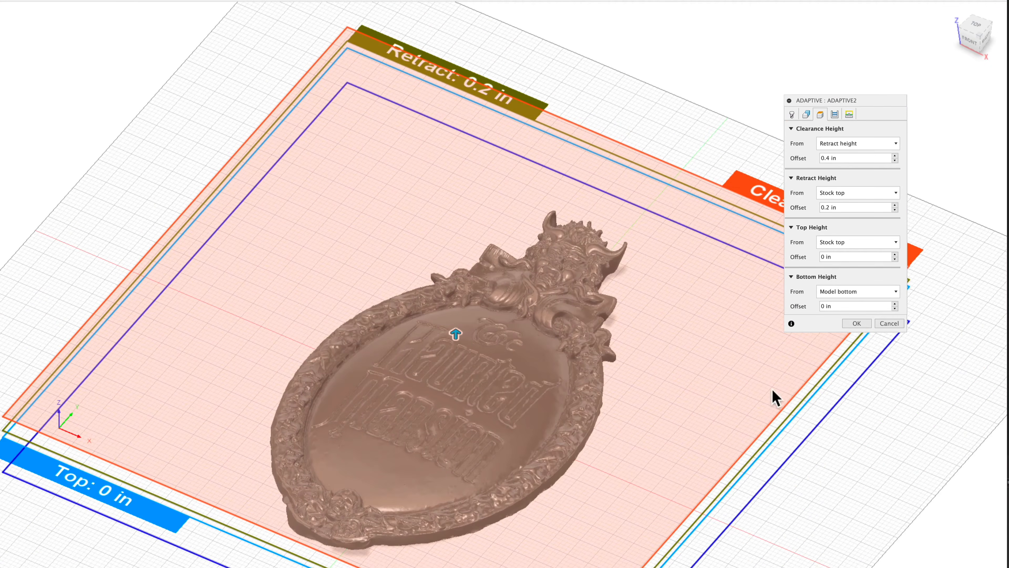
{"action": "middle_click_drag", "start_coordinate": [743, 444], "coordinate": [703, 382], "text": "shift"}
{"action": "left_click", "coordinate": [978, 34]}
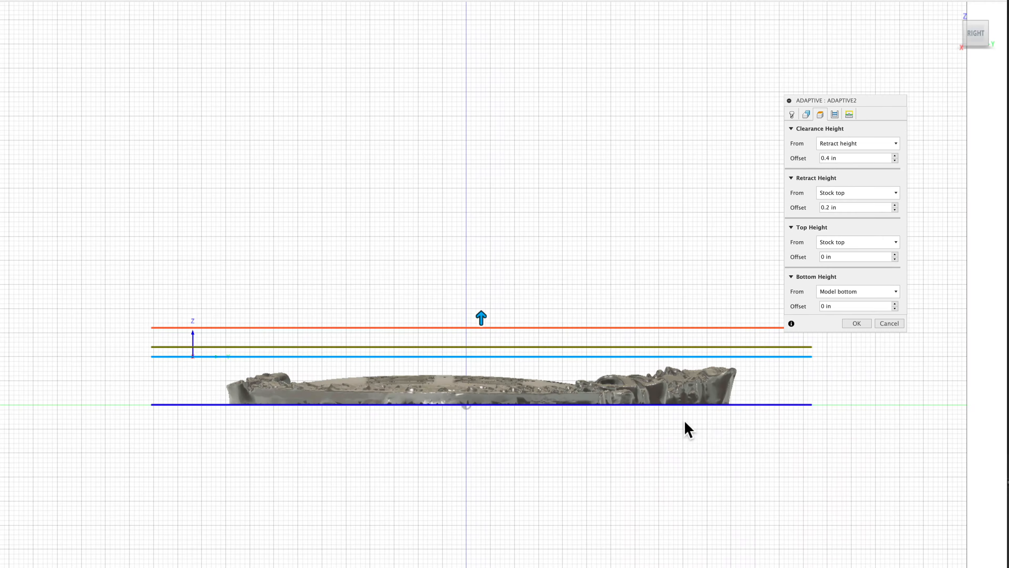
Measure the adaptive operation's top height from Model top and set its offset to .02 in.
{"action": "scroll", "coordinate": [687, 429], "scroll_direction": "up", "scroll_amount": 4}
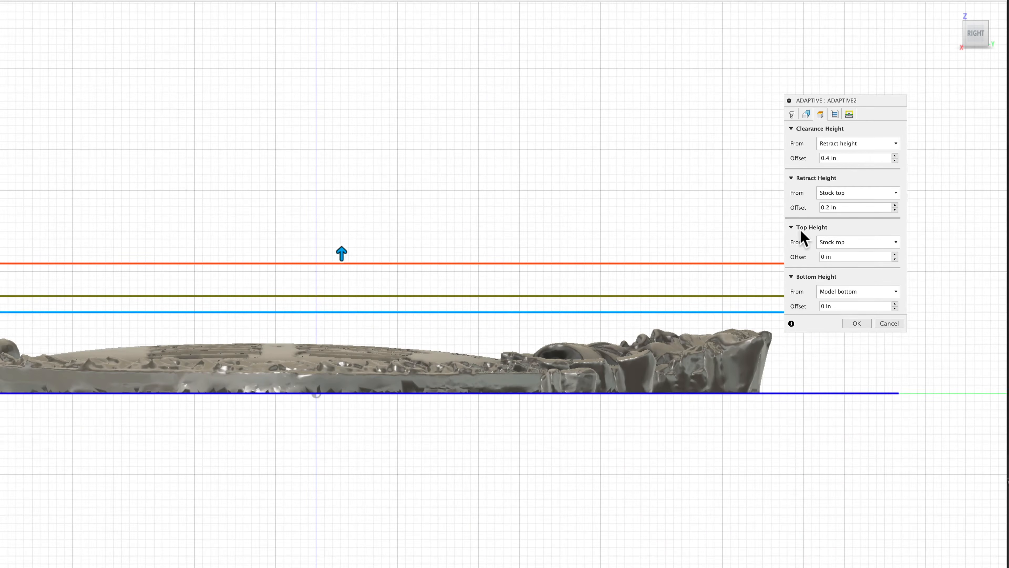
{"action": "left_click", "coordinate": [848, 248]}
{"action": "left_click", "coordinate": [850, 286]}
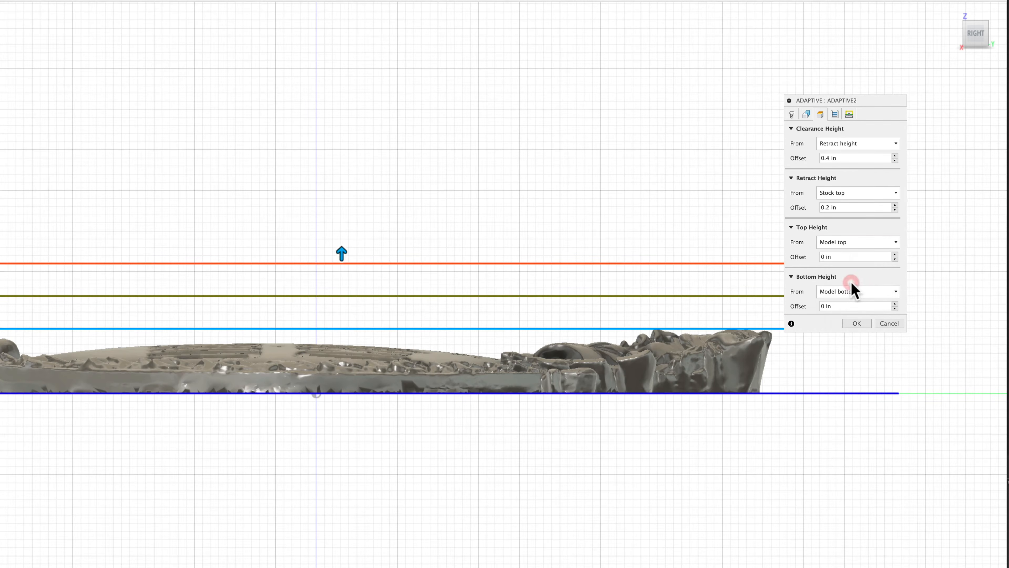
{"action": "key", "text": "a"}
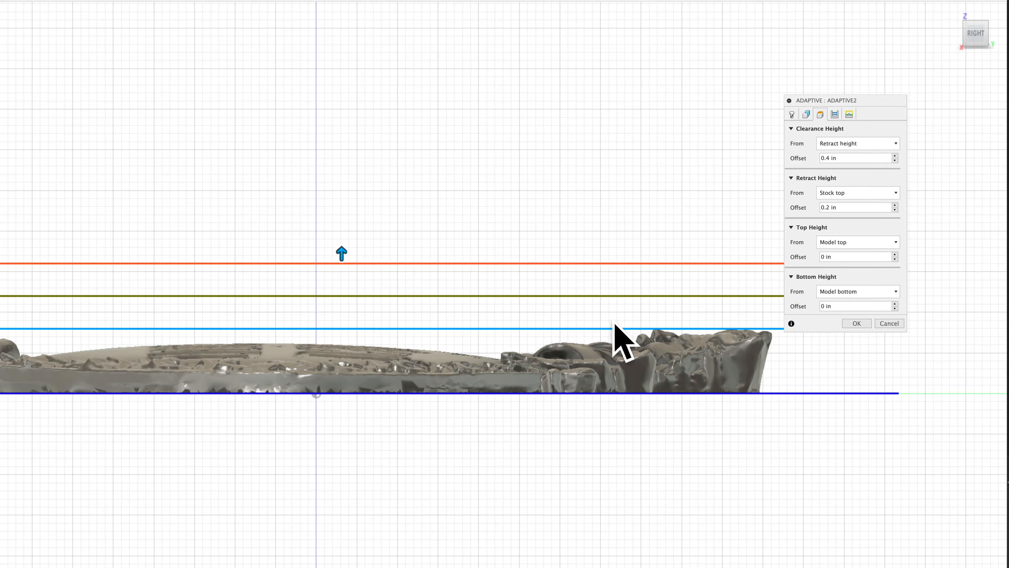
{"action": "left_click", "coordinate": [846, 257]}
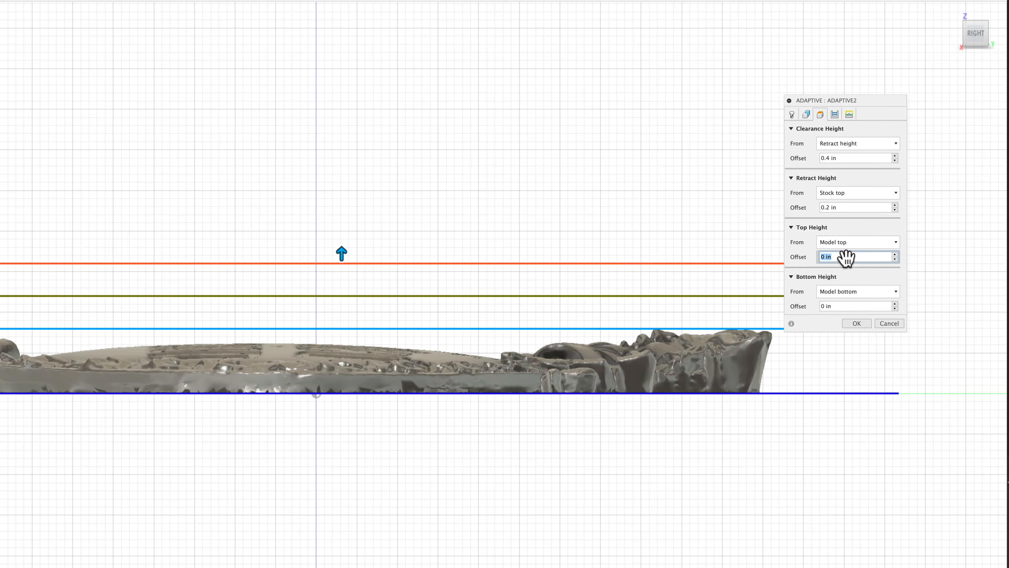
{"action": "type", "text": ".2"}
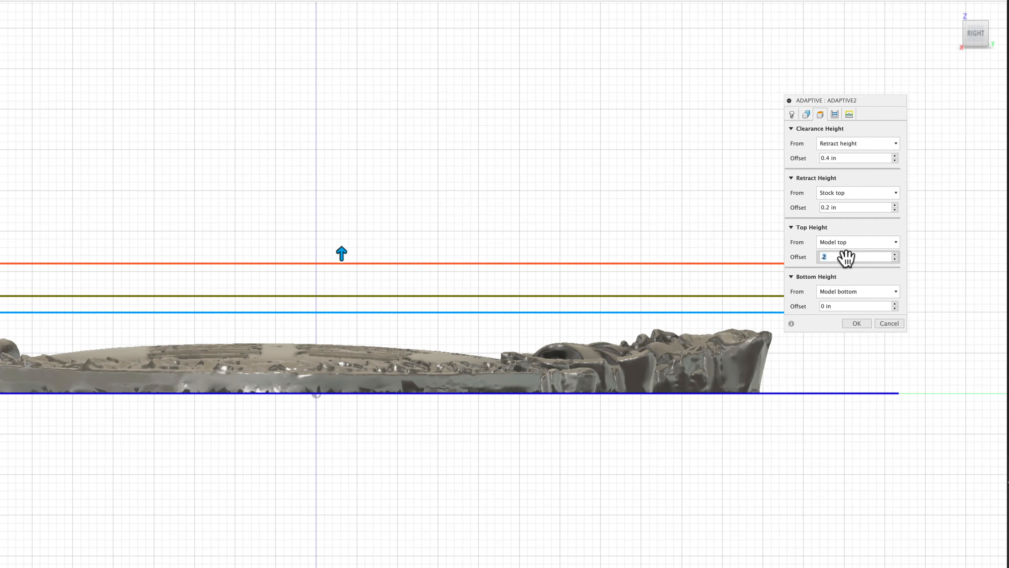
{"action": "type", "text": ".02"}
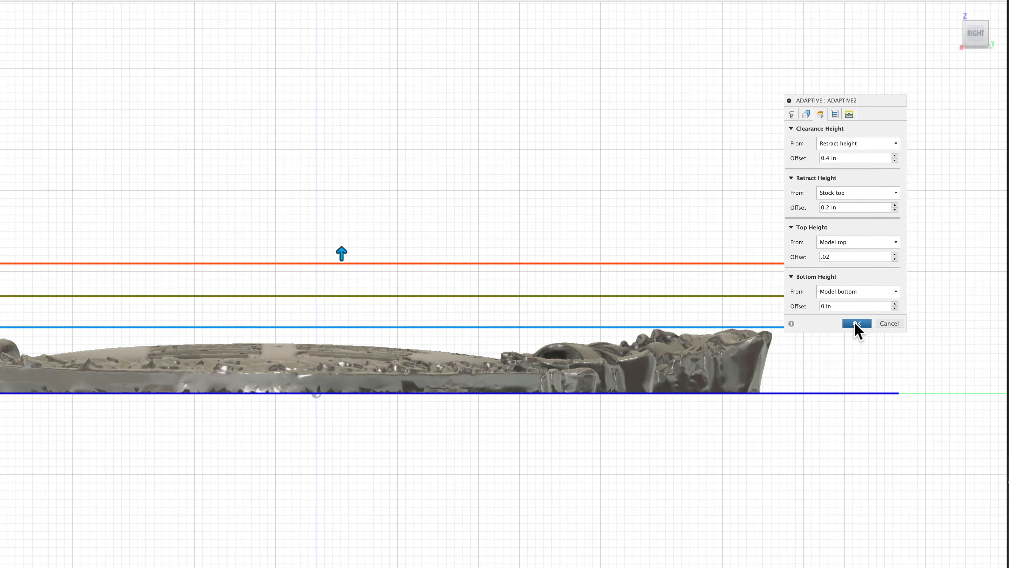
Set the adaptive operation's maximum roughing stepdown to .25/2 in and finish the operation to generate its toolpath.
{"action": "left_click", "coordinate": [834, 114]}
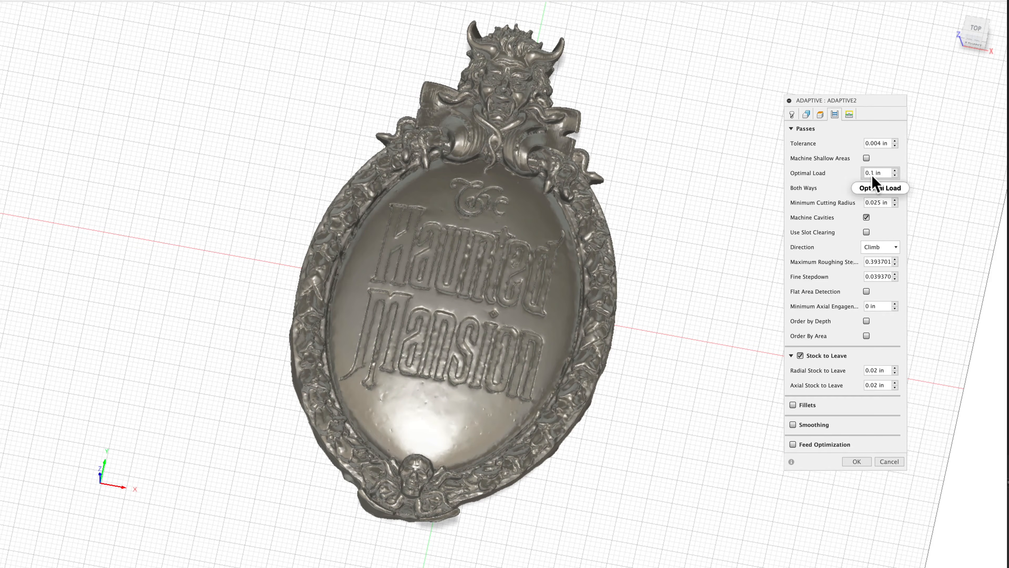
{"action": "mouse_move", "coordinate": [872, 176]}
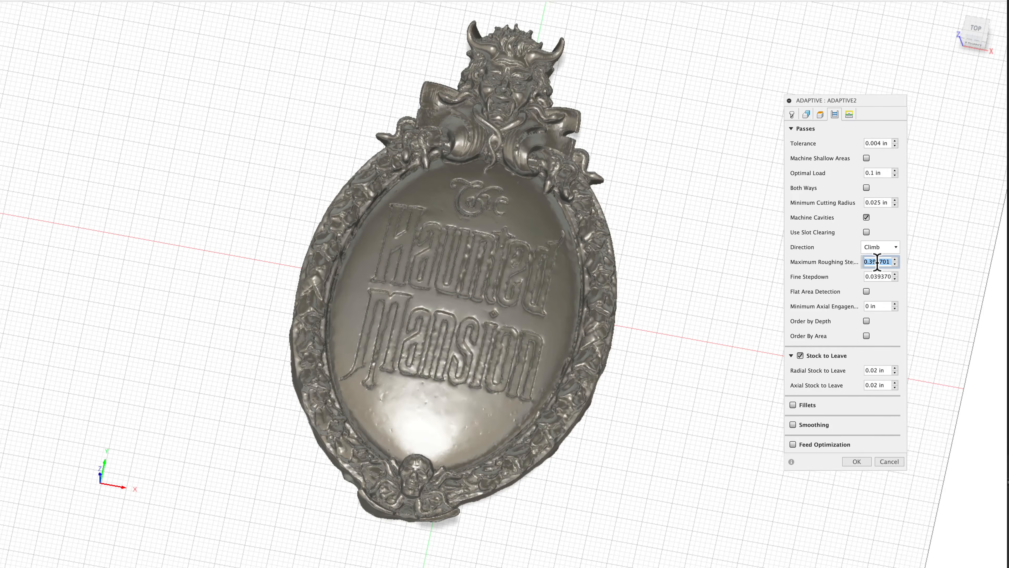
{"action": "type", "text": ".25/2"}
{"action": "left_click", "coordinate": [850, 114]}
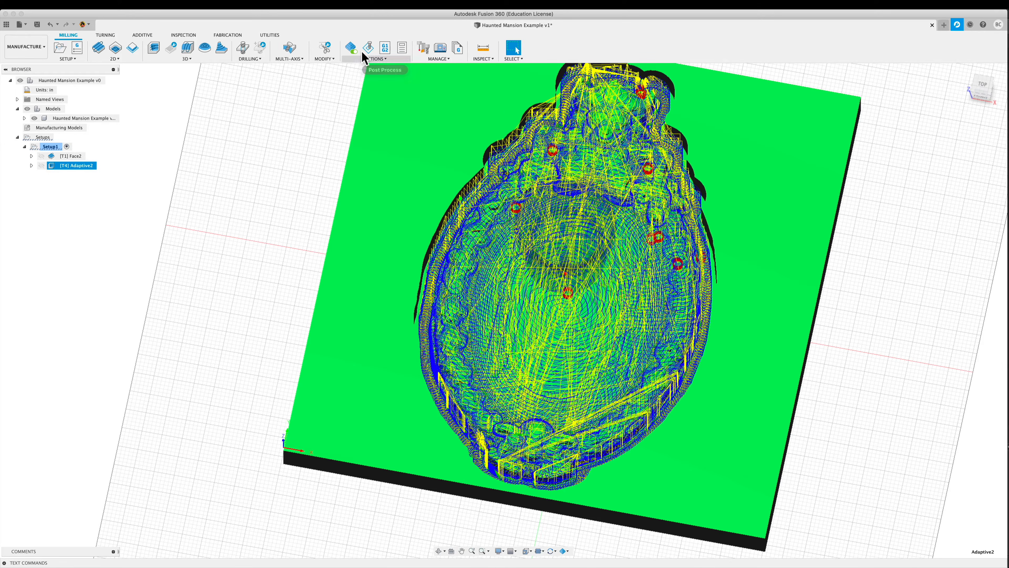
Examine the generated adaptive toolpath from an angle and open a simulation of that operation alone.
{"action": "middle_click_drag", "start_coordinate": [846, 483], "coordinate": [821, 464], "text": "shift"}
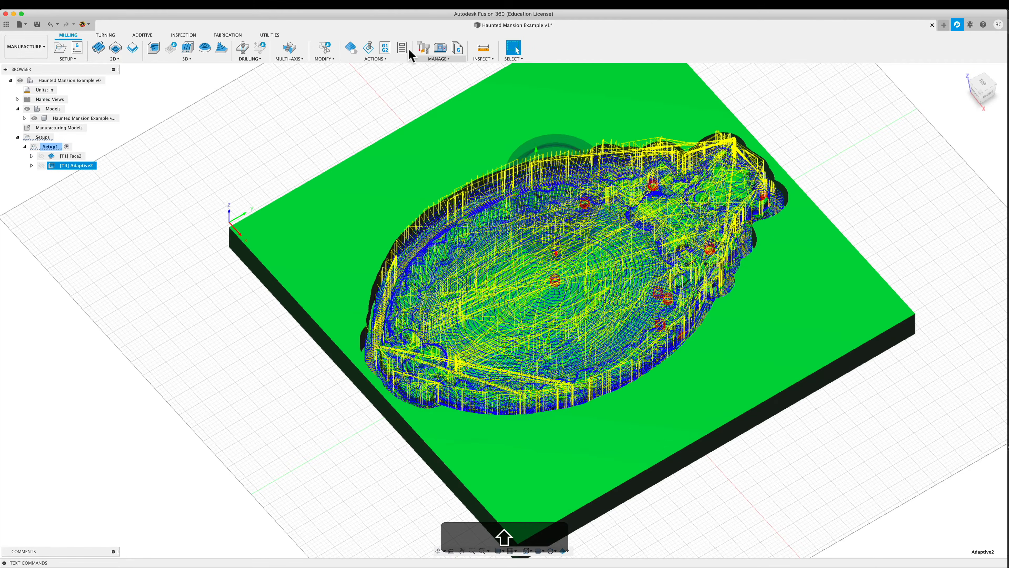
{"action": "left_click", "coordinate": [369, 47]}
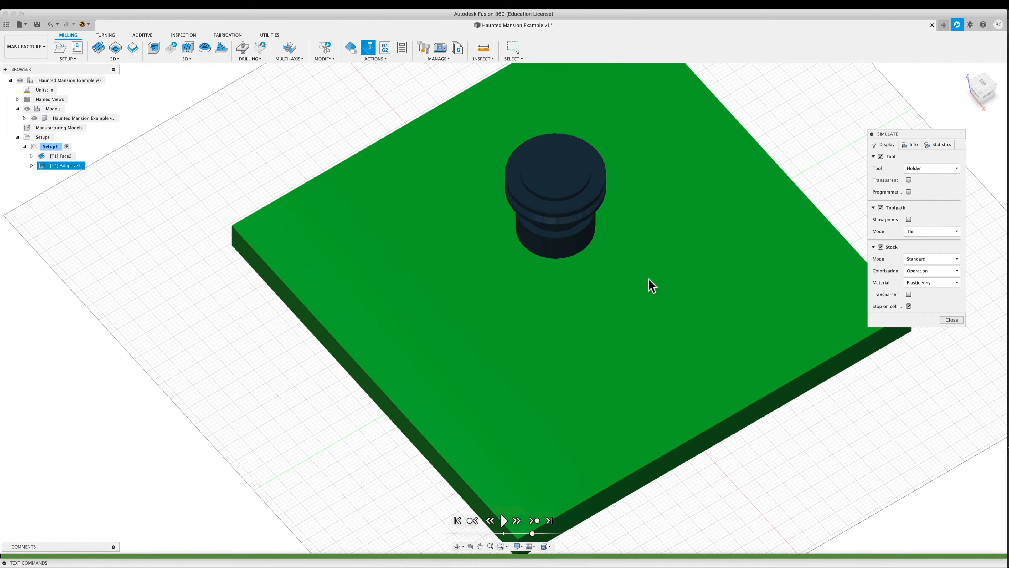
{"action": "middle_click_drag", "start_coordinate": [804, 467], "coordinate": [799, 442], "text": "shift"}
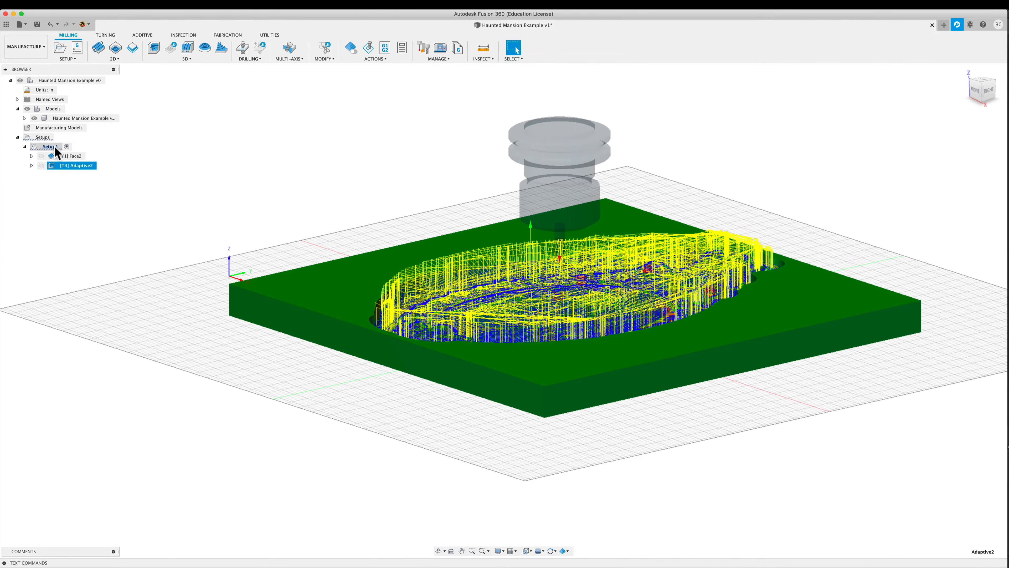
Simulate all operations of Setup1 and skip past the facing to the start of the adaptive clearing.
{"action": "left_click", "coordinate": [54, 146]}
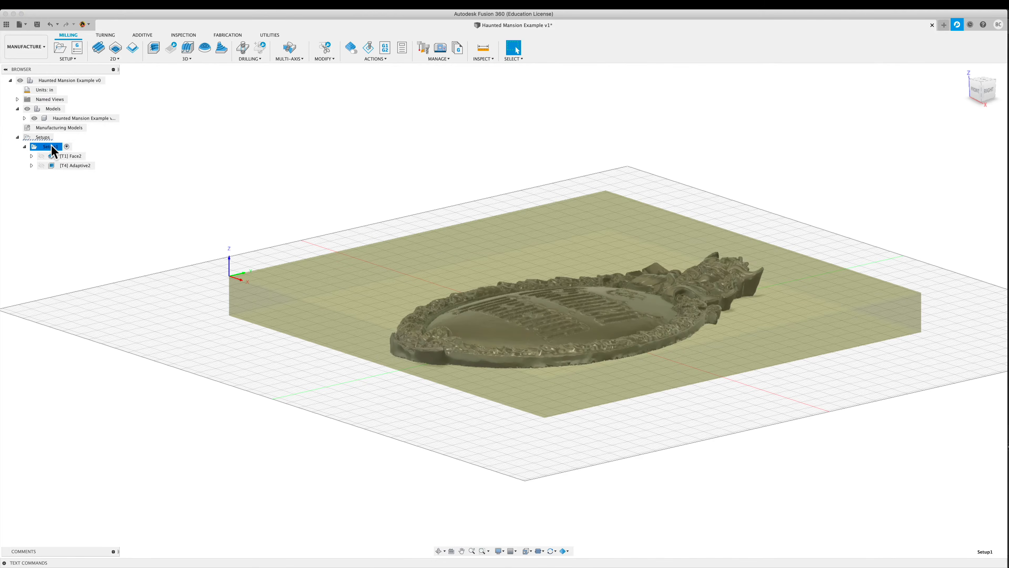
{"action": "right_click", "coordinate": [51, 145]}
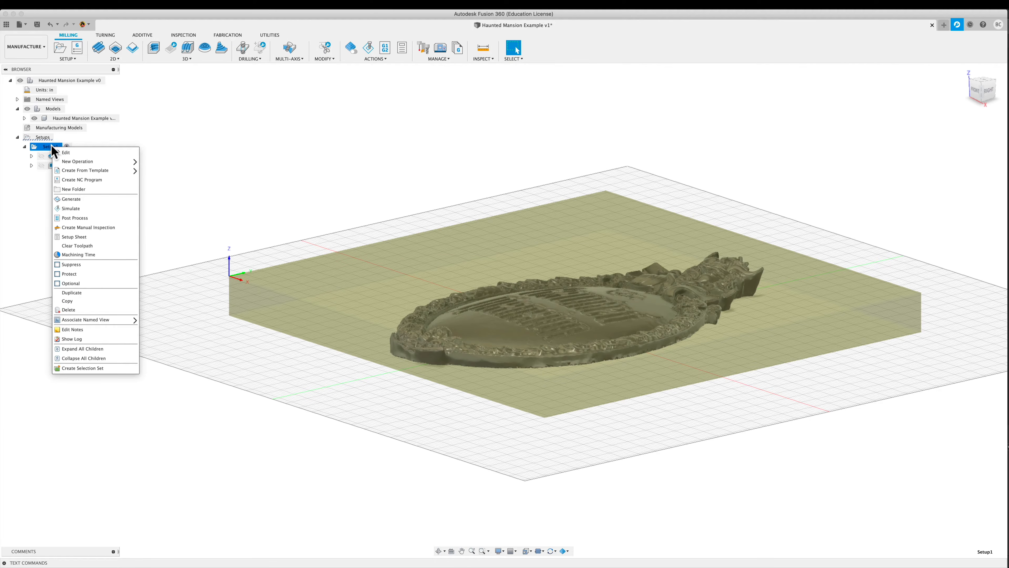
{"action": "left_click", "coordinate": [34, 144]}
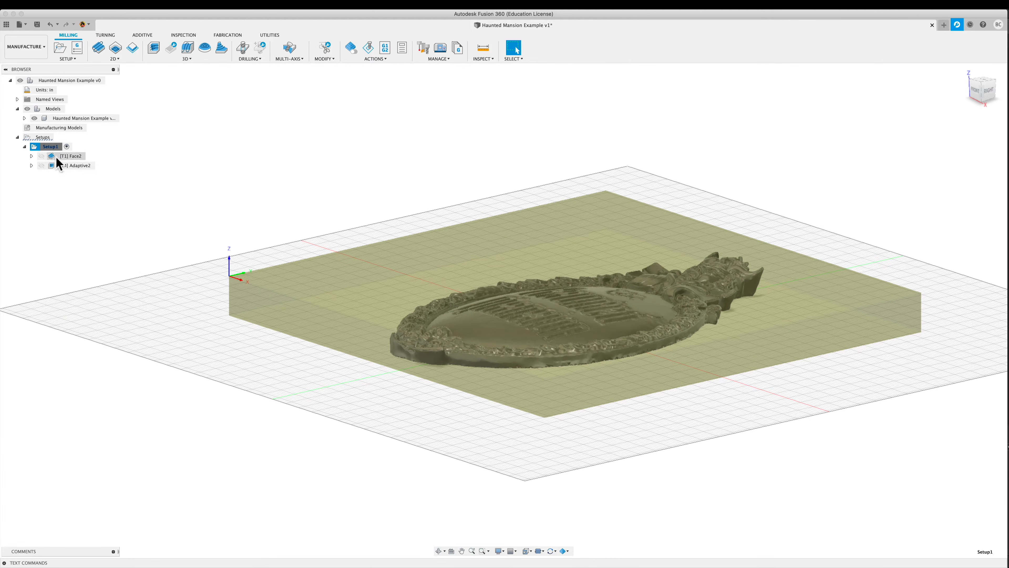
{"action": "left_click", "coordinate": [371, 45]}
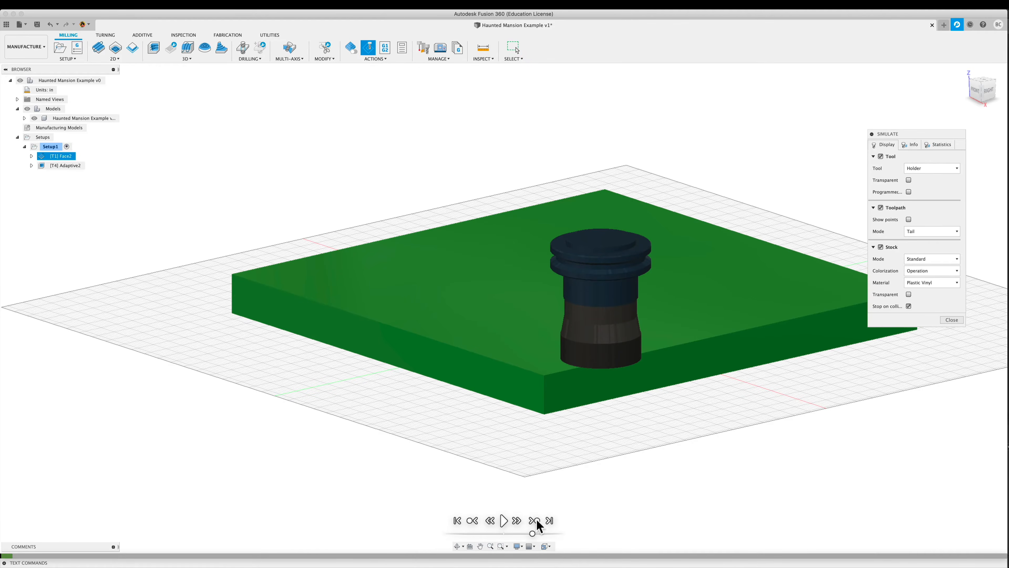
{"action": "left_click", "coordinate": [536, 521]}
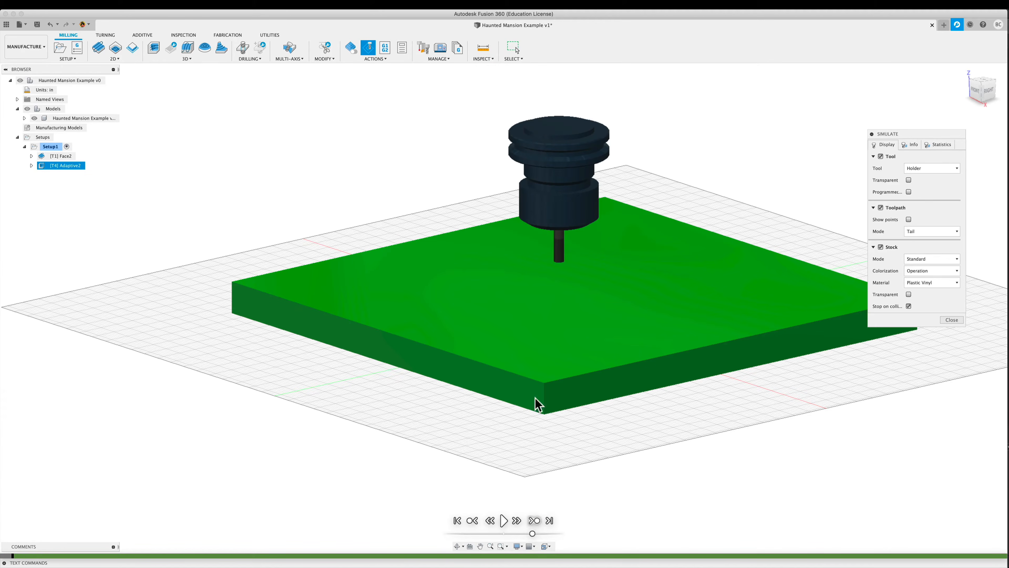
Play the adaptive clearing simulation at increased speed, viewing the stock from higher up, and pause the playback.
{"action": "left_click", "coordinate": [503, 520]}
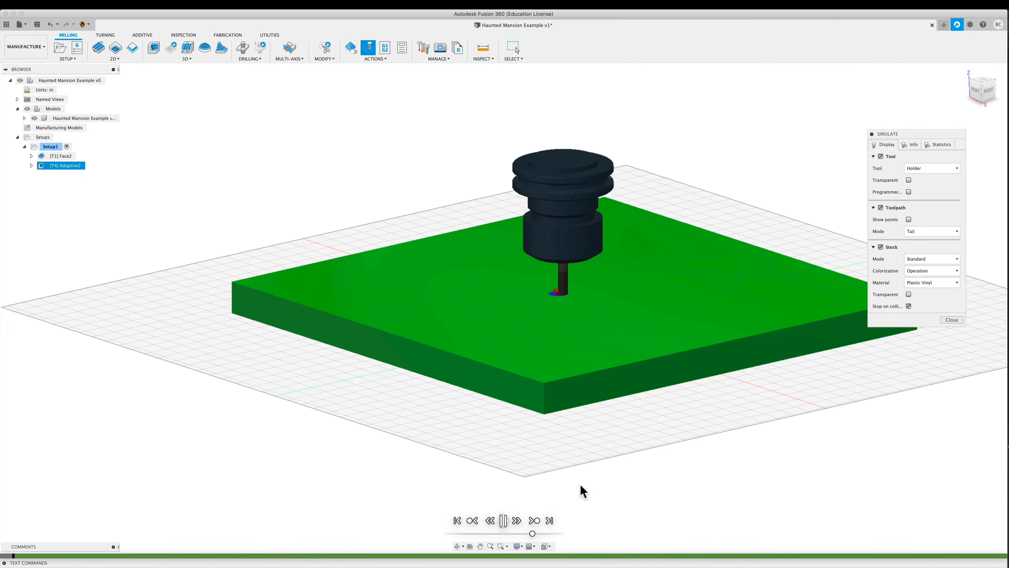
{"action": "scroll", "coordinate": [616, 458], "scroll_direction": "down", "scroll_amount": 1}
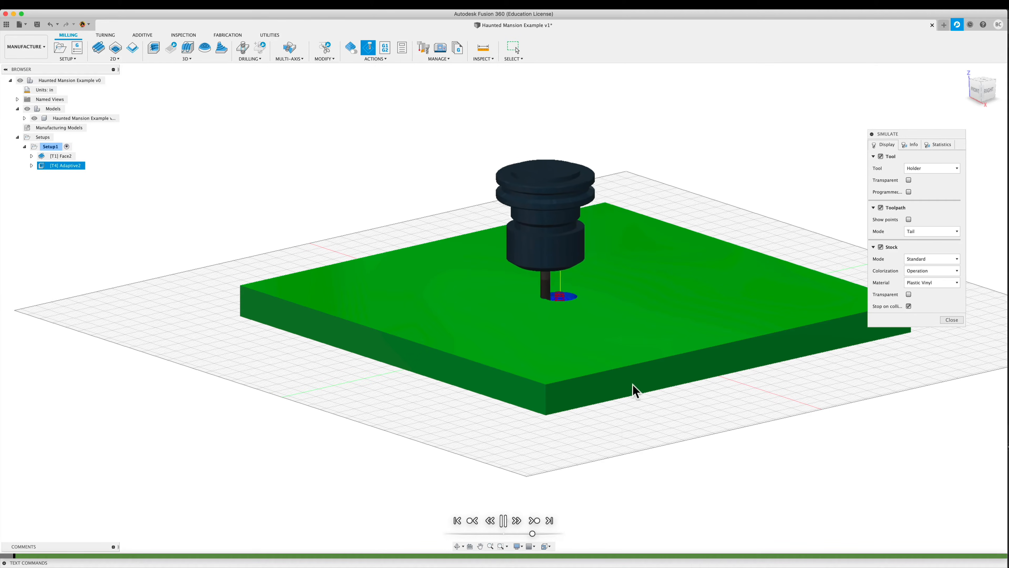
{"action": "middle_click_drag", "start_coordinate": [624, 421], "coordinate": [624, 428], "text": "shift"}
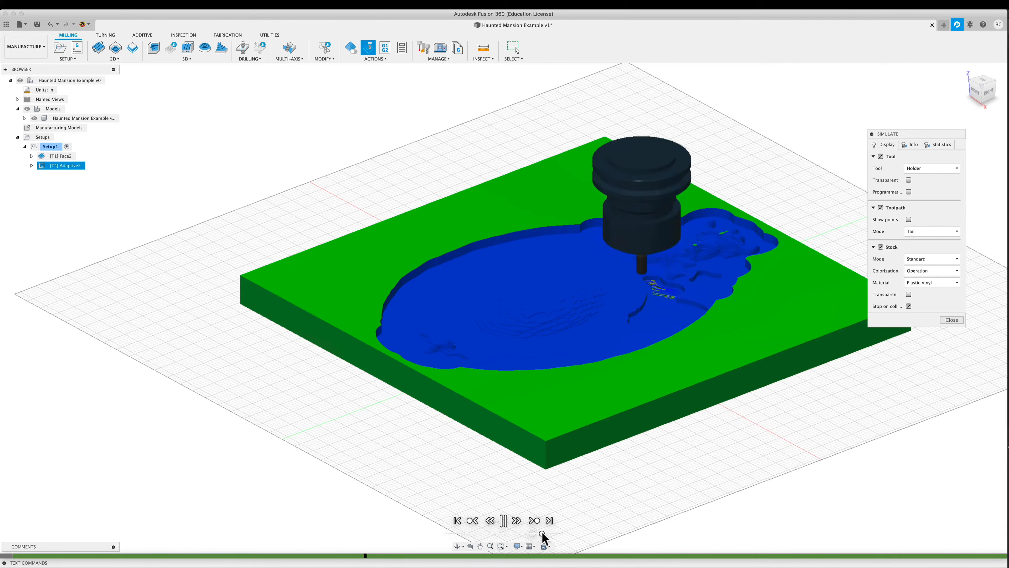
{"action": "left_click_drag", "start_coordinate": [542, 533], "coordinate": [550, 532]}
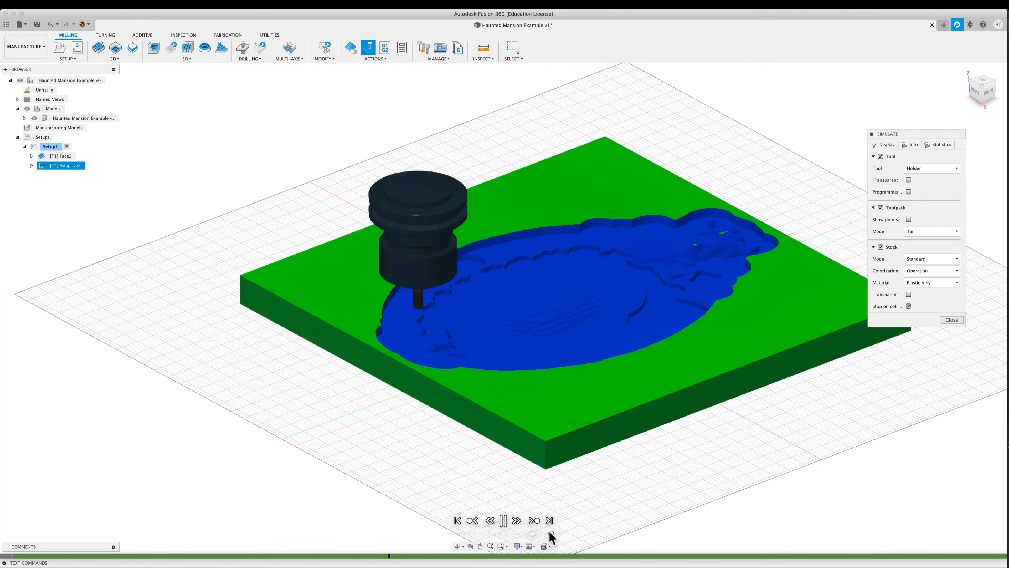
{"action": "left_click", "coordinate": [505, 521]}
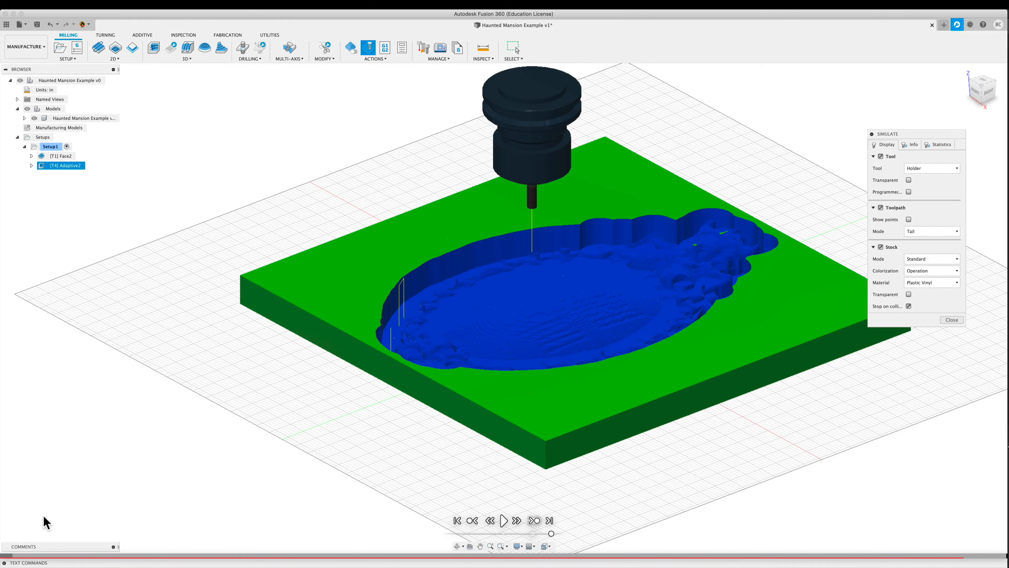
Check the simulation timeline and the machining statistics for the setup, and close the simulation.
{"action": "mouse_move", "coordinate": [12, 555]}
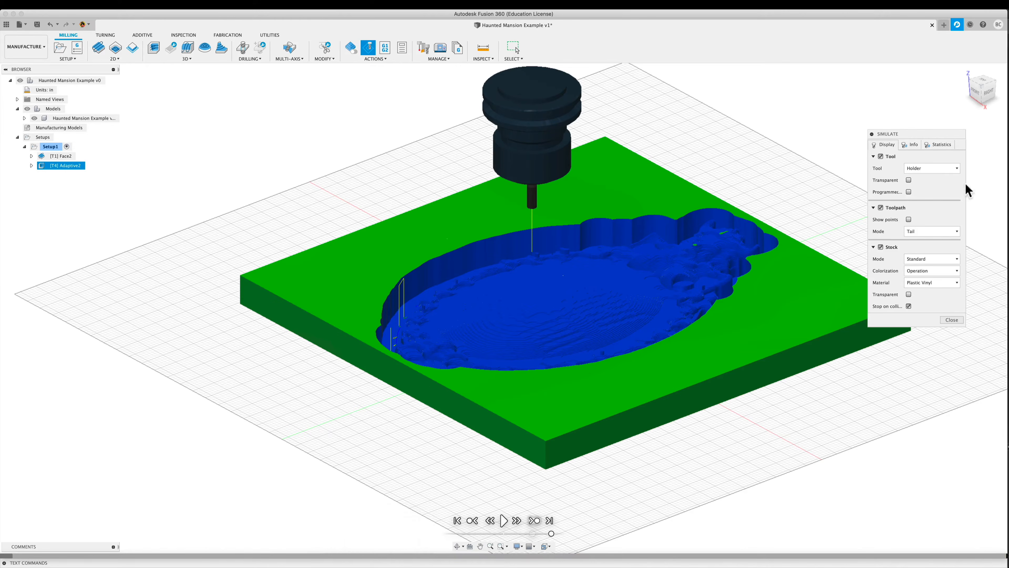
{"action": "left_click", "coordinate": [941, 145]}
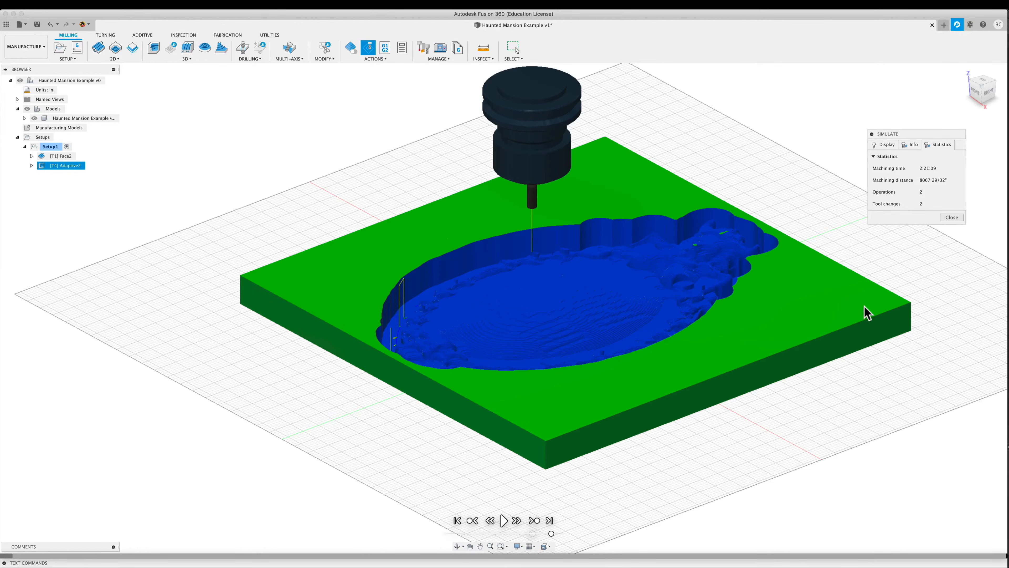
{"action": "mouse_move", "coordinate": [462, 186]}
{"action": "middle_mouse_down", "text": "shift"}
{"action": "mouse_move", "coordinate": [475, 209]}
{"action": "mouse_move", "coordinate": [465, 173]}
{"action": "mouse_move", "coordinate": [464, 204]}
{"action": "middle_mouse_up", "text": "shift"}
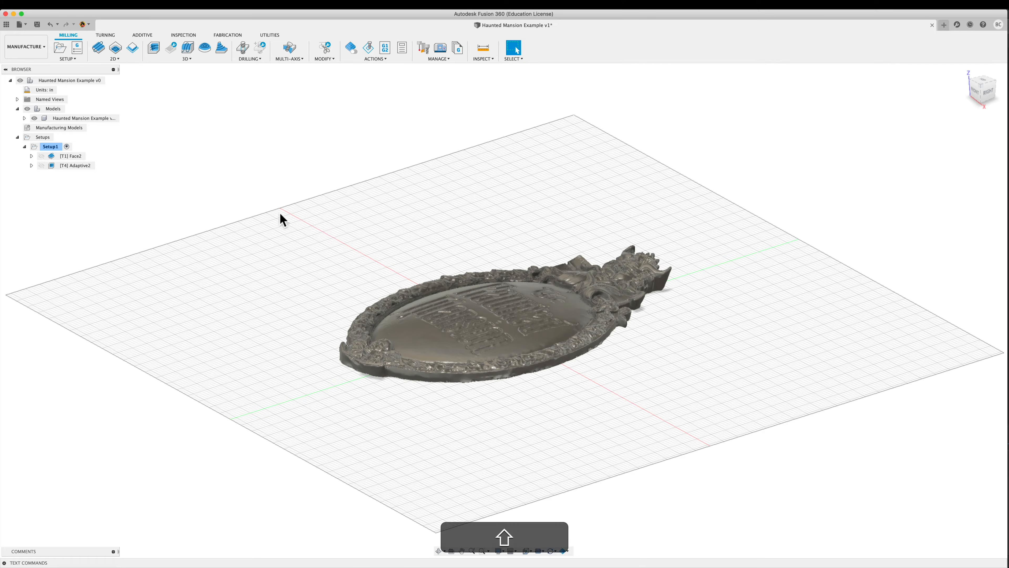
Create a 3D Parallel operation using tool 14, the Ø0.075" ball end mill from the Tutorial - Inch library.
{"action": "middle_click_drag", "start_coordinate": [275, 216], "coordinate": [277, 218], "text": "shift"}
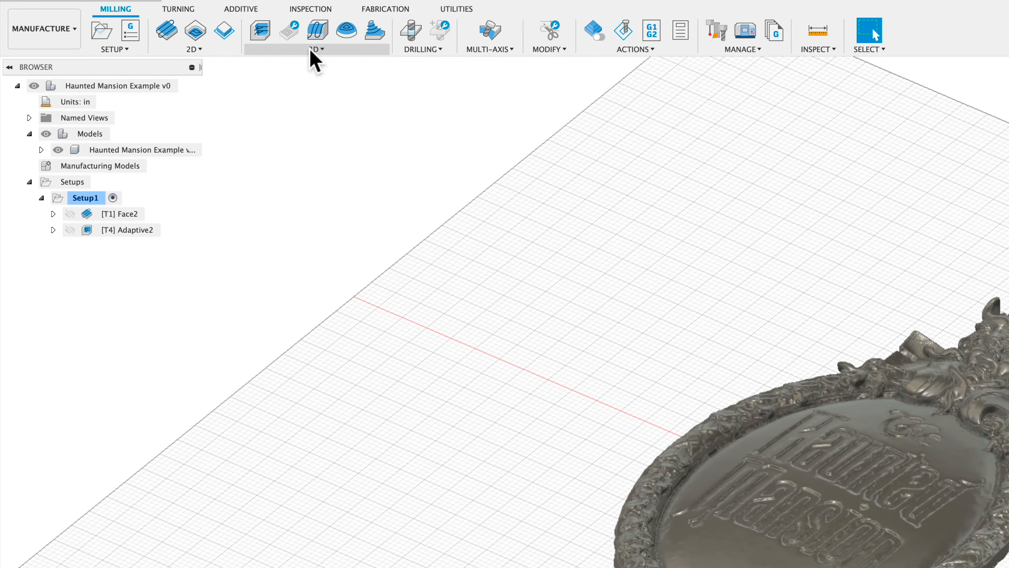
{"action": "left_click", "coordinate": [314, 50]}
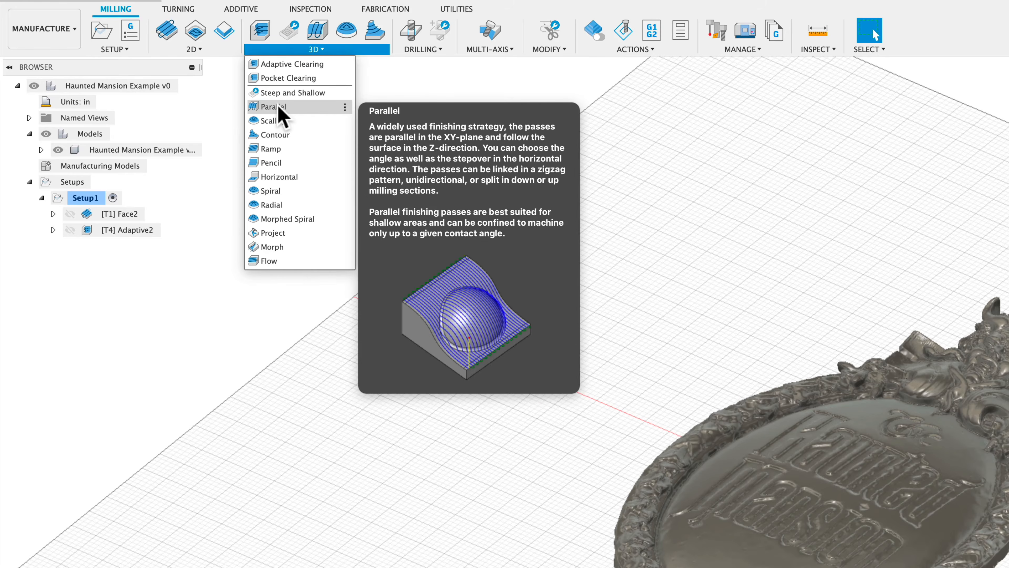
{"action": "left_click", "coordinate": [279, 108]}
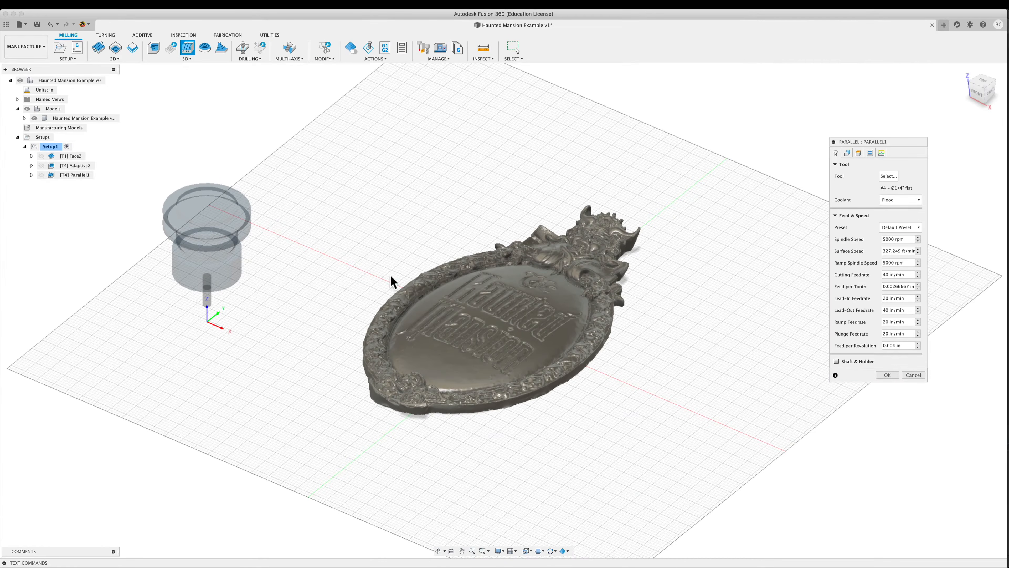
{"action": "left_click", "coordinate": [888, 177]}
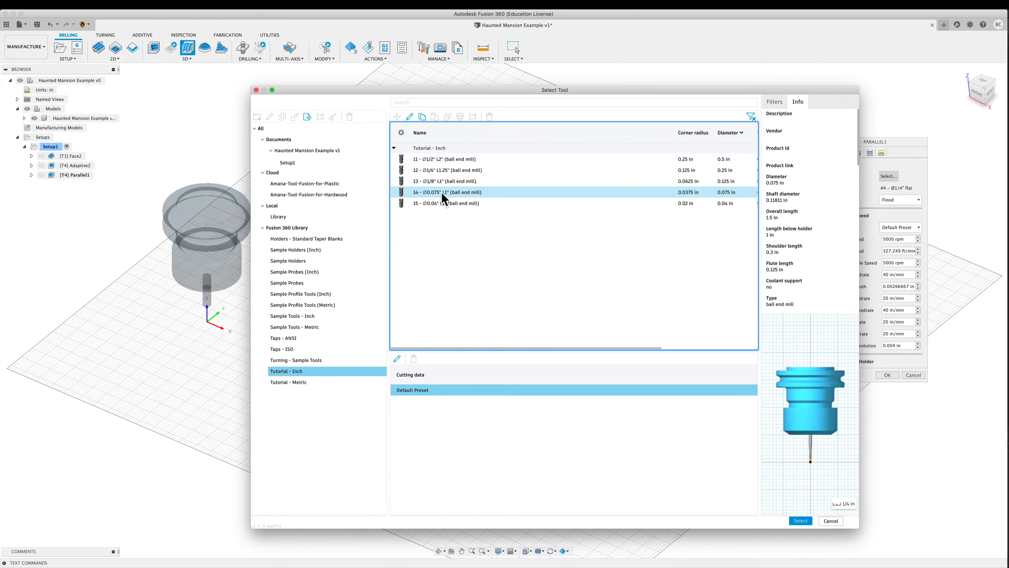
{"action": "left_click", "coordinate": [801, 521]}
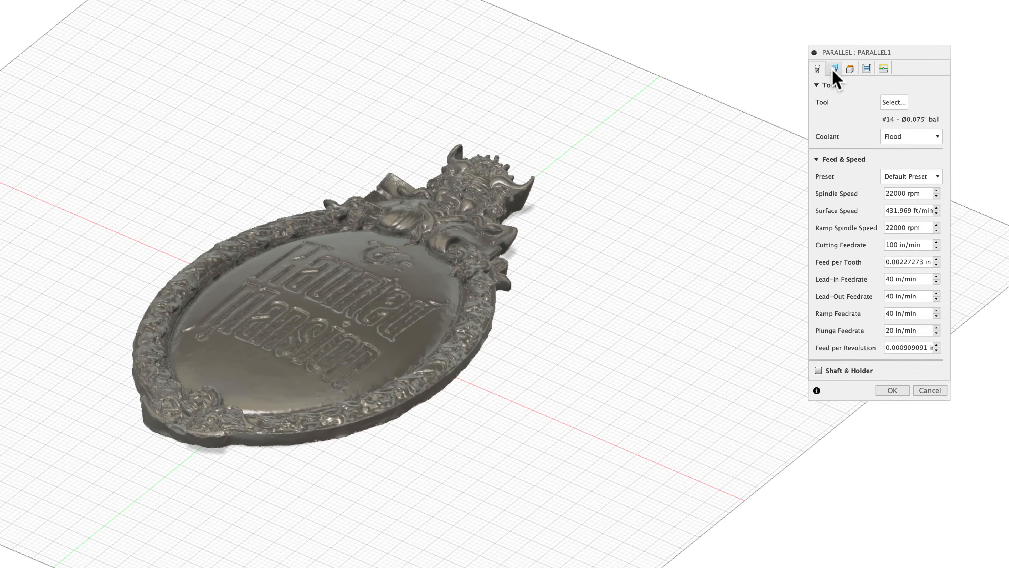
Keep the parallel operation's silhouette containment at Tool center on boundary, and enable Model with the plaque as its model surface.
{"action": "left_click", "coordinate": [833, 69]}
{"action": "middle_click_drag", "start_coordinate": [660, 325], "coordinate": [534, 277]}
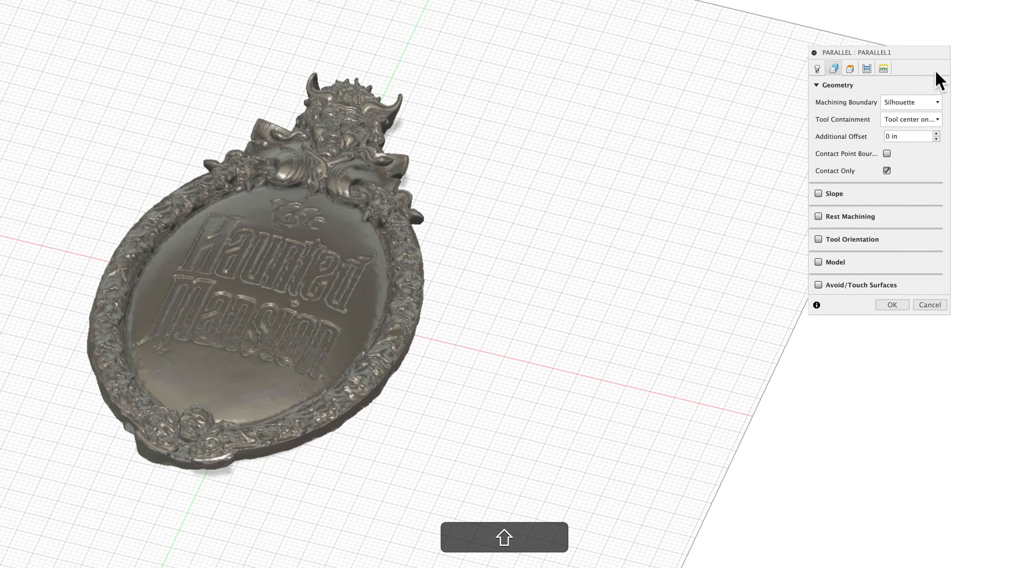
{"action": "left_click", "coordinate": [908, 119]}
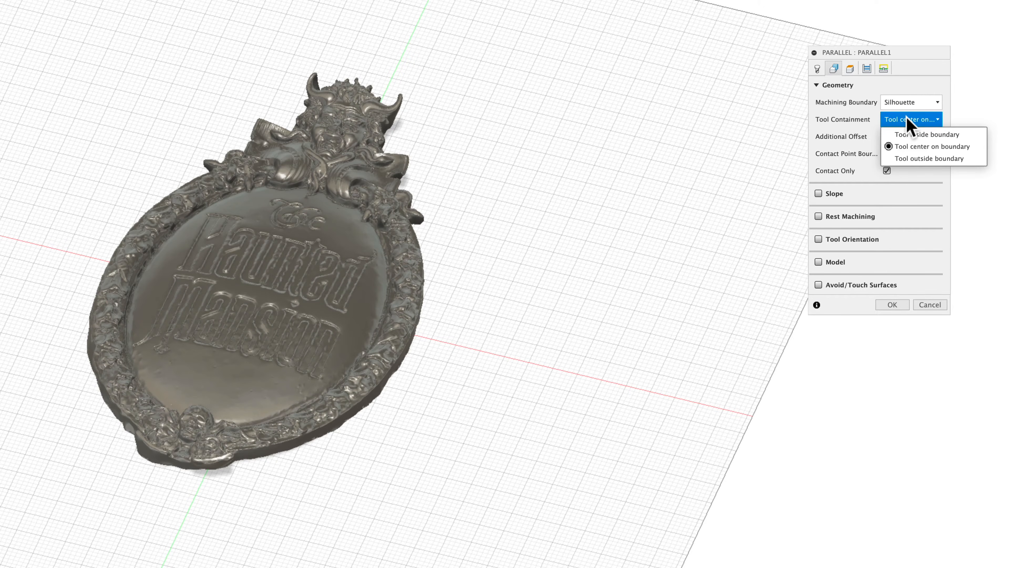
{"action": "left_click", "coordinate": [909, 146]}
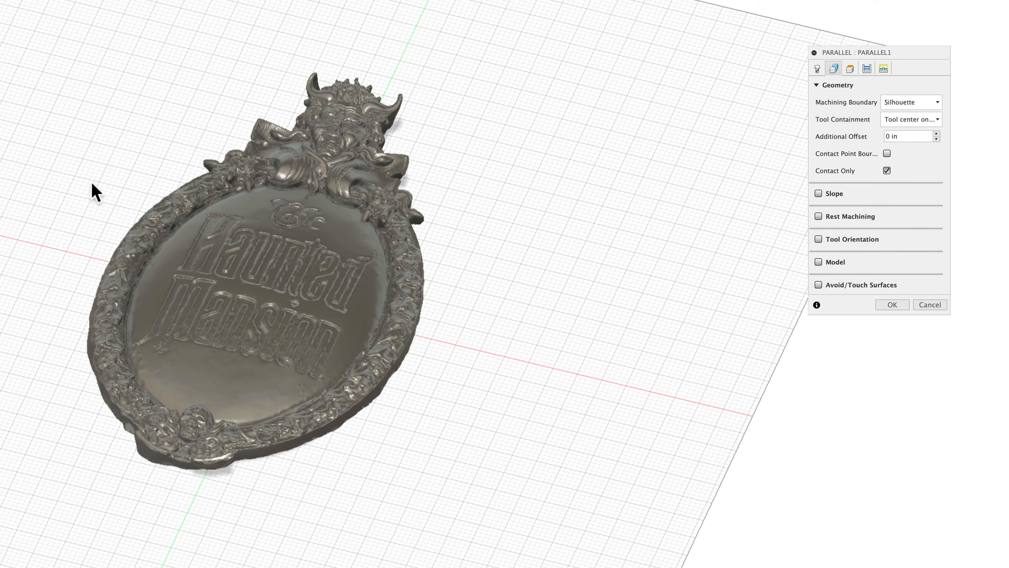
{"action": "left_click", "coordinate": [818, 261]}
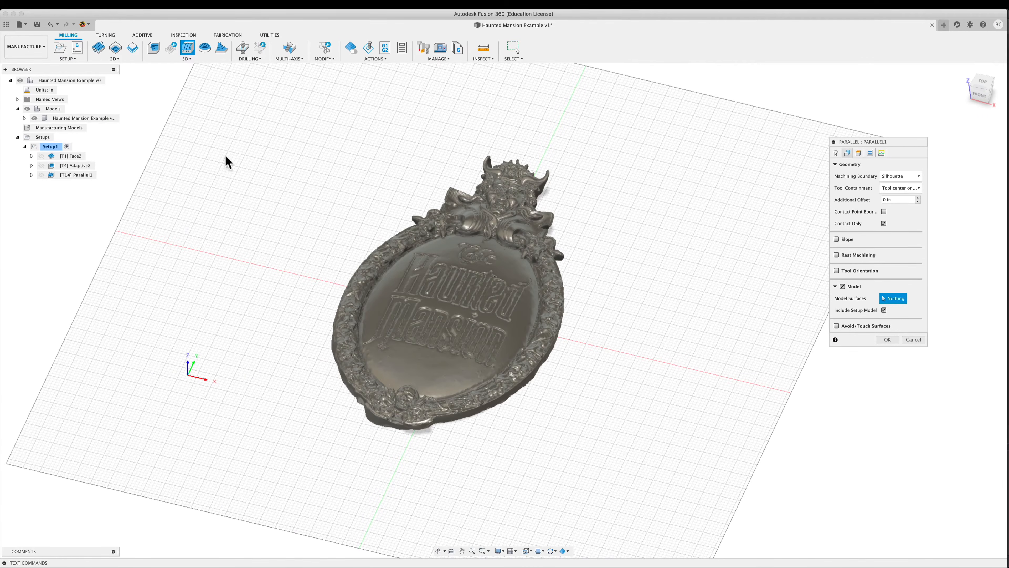
{"action": "left_click", "coordinate": [64, 118]}
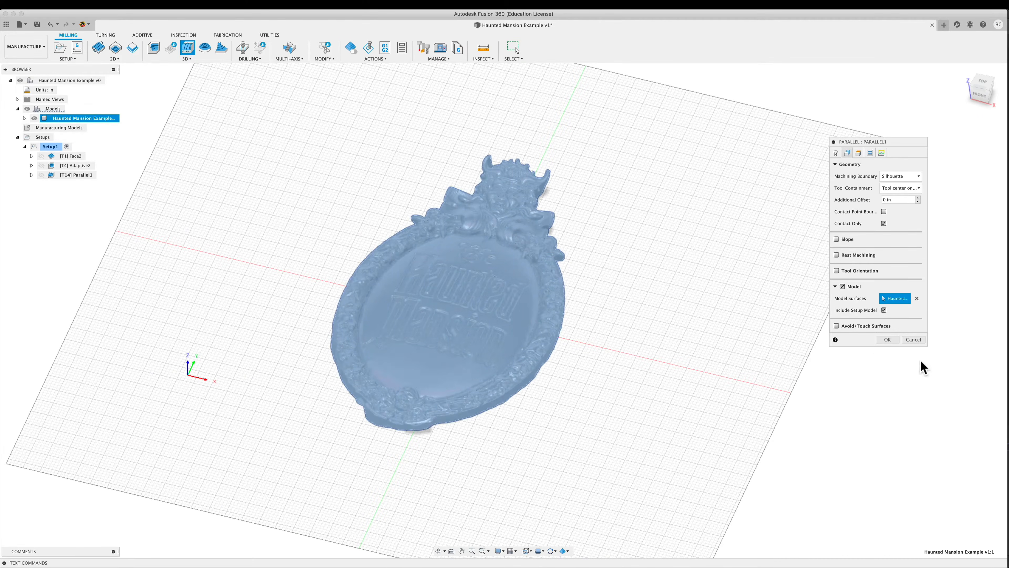
Set the parallel operation's top height to start from Model top with a 0.02 in offset.
{"action": "left_click", "coordinate": [858, 152]}
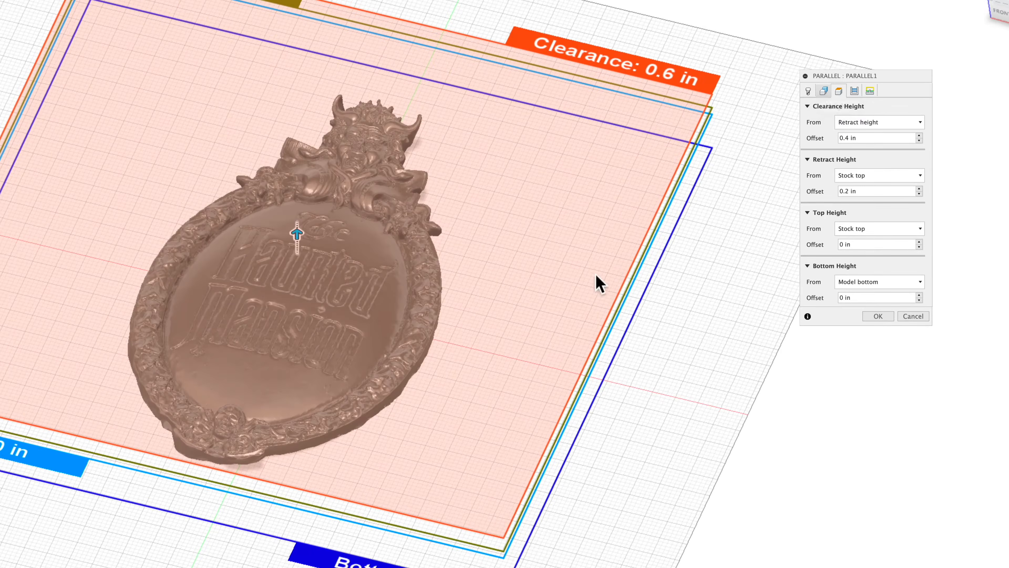
{"action": "middle_click_drag", "start_coordinate": [736, 368], "coordinate": [705, 339], "text": "shift"}
{"action": "mouse_move", "coordinate": [630, 344]}
{"action": "middle_mouse_down", "text": "shift"}
{"action": "mouse_move", "coordinate": [659, 377]}
{"action": "mouse_move", "coordinate": [667, 356]}
{"action": "mouse_move", "coordinate": [620, 344]}
{"action": "middle_mouse_up", "text": "shift"}
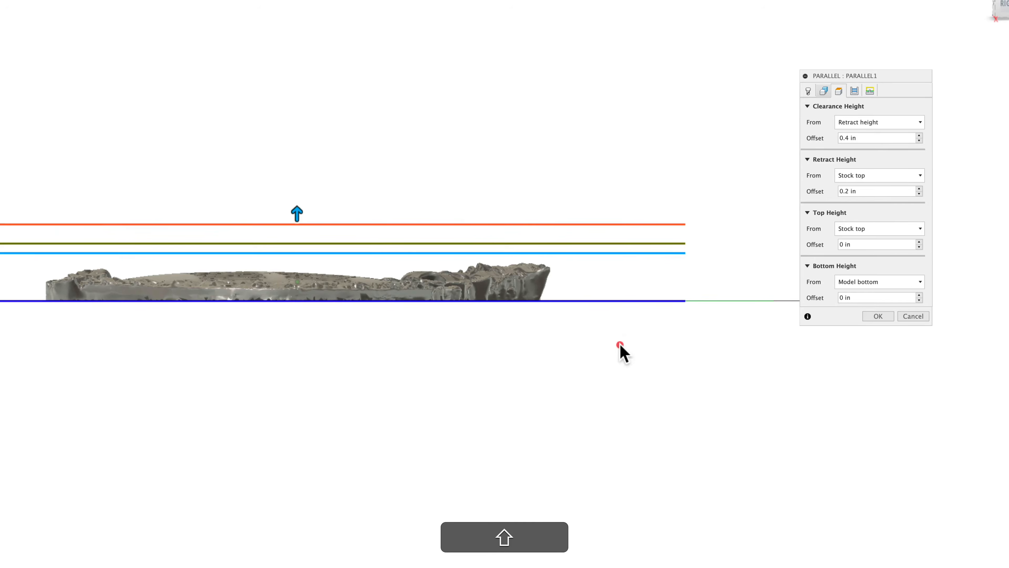
{"action": "left_click", "coordinate": [874, 230]}
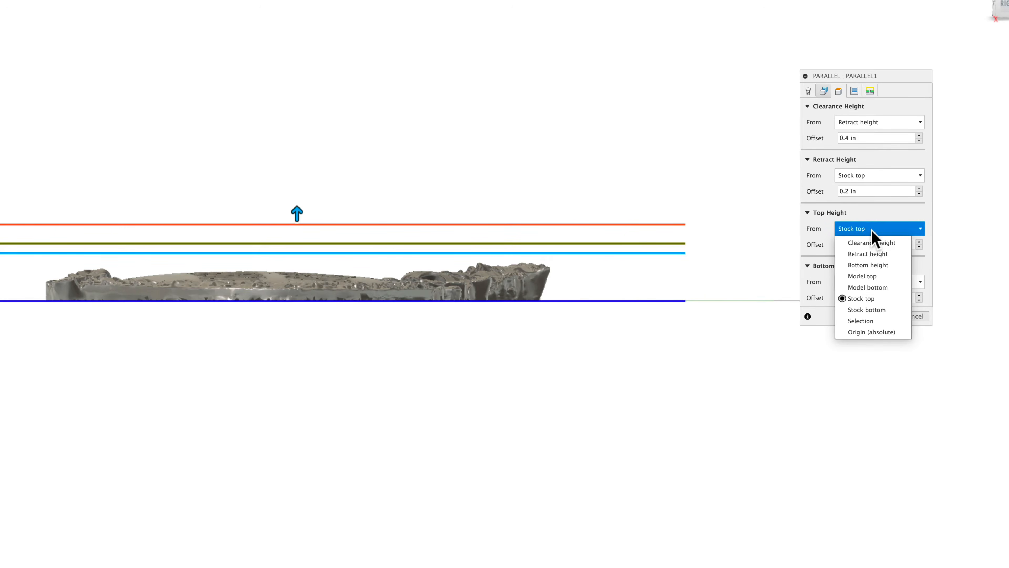
{"action": "left_click", "coordinate": [880, 277]}
{"action": "left_click", "coordinate": [865, 244]}
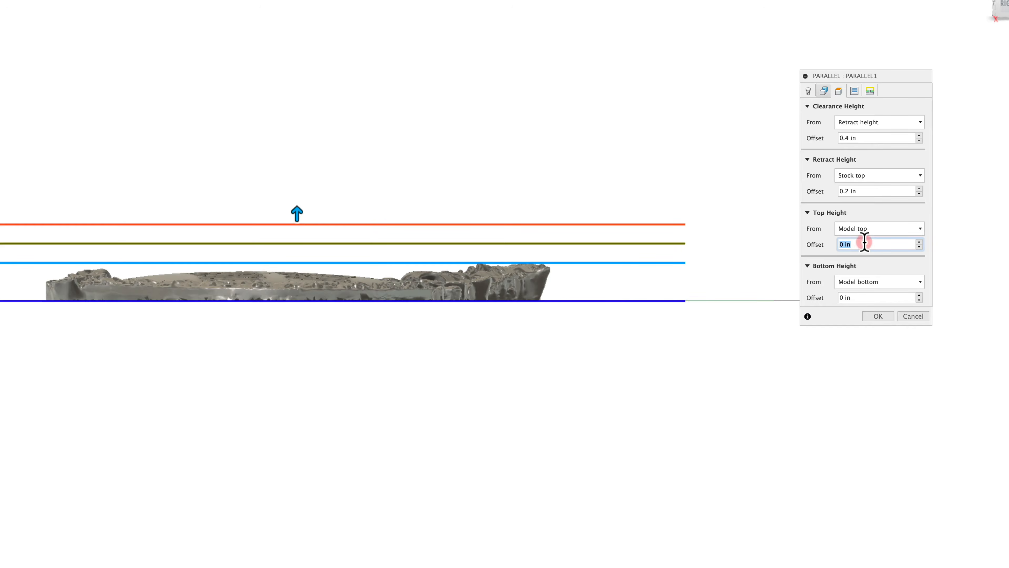
{"action": "type", "text": ".02"}
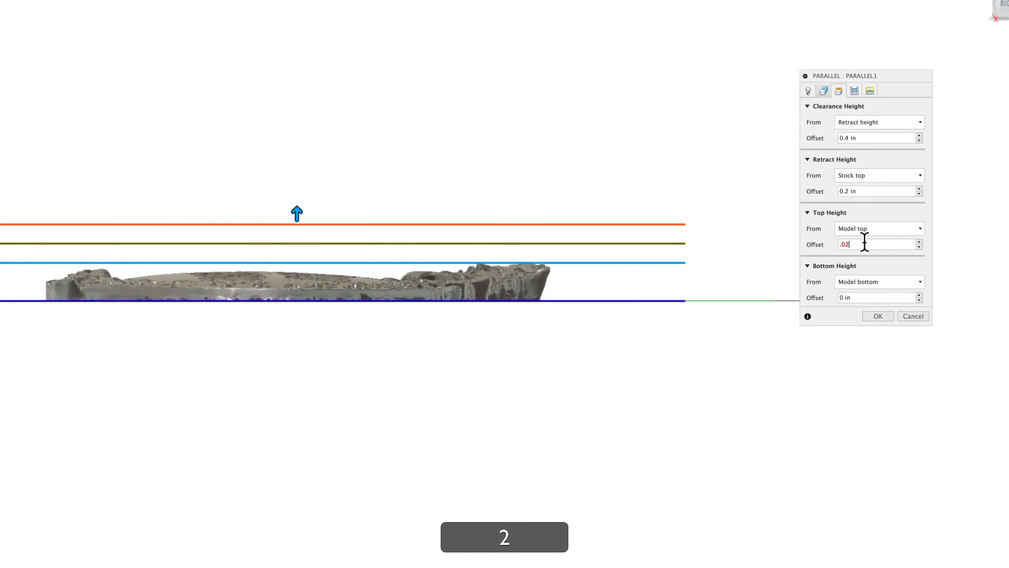
Set the stepover of the parallel passes to 0.05 in.
{"action": "left_click", "coordinate": [854, 93]}
{"action": "middle_click_drag", "start_coordinate": [493, 163], "coordinate": [560, 206], "text": "shift"}
{"action": "scroll", "coordinate": [447, 265], "scroll_direction": "up", "scroll_amount": 3}
{"action": "scroll", "coordinate": [438, 312], "scroll_direction": "up", "scroll_amount": 1}
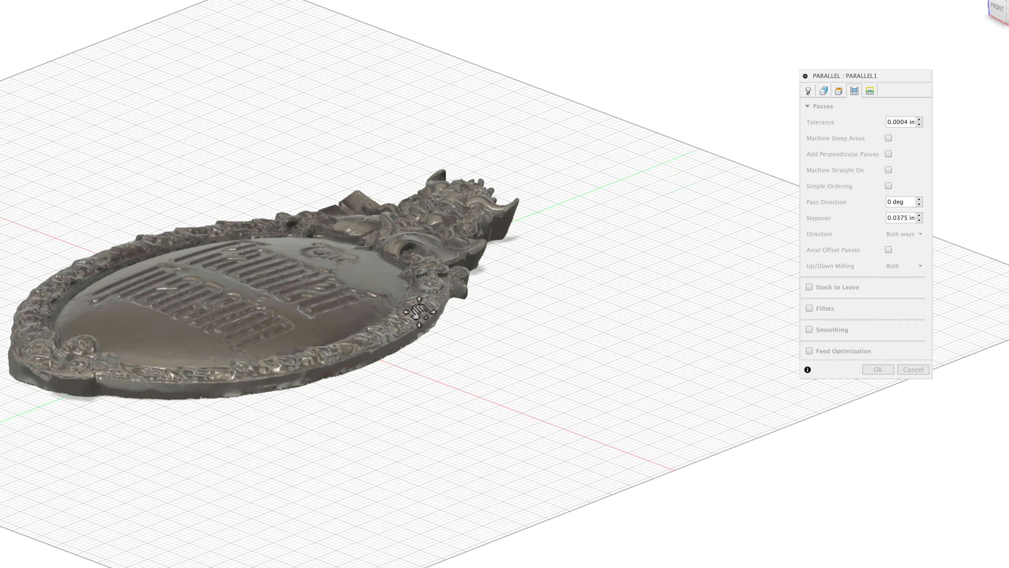
{"action": "middle_click_drag", "start_coordinate": [424, 315], "coordinate": [569, 313]}
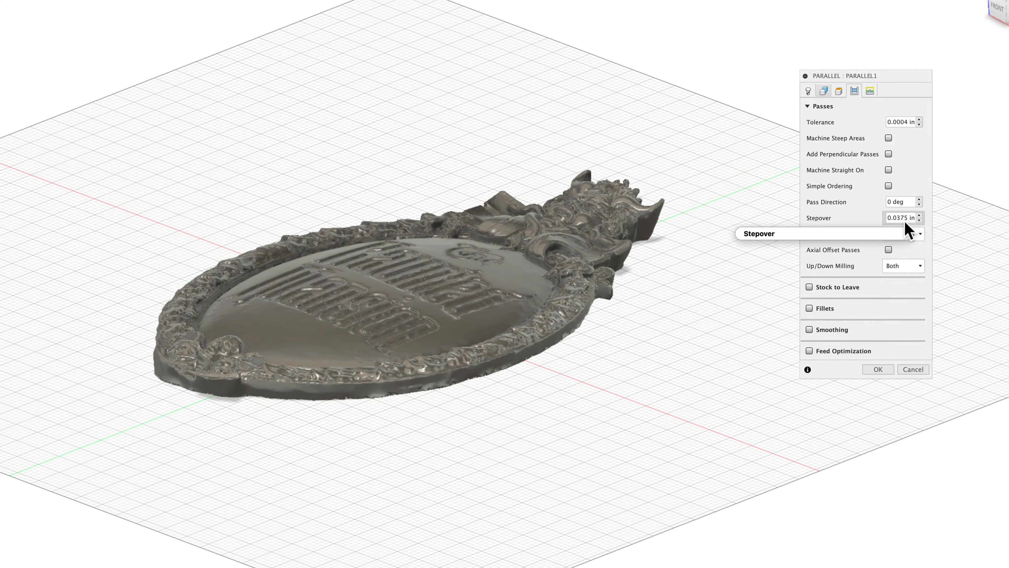
{"action": "mouse_move", "coordinate": [908, 229]}
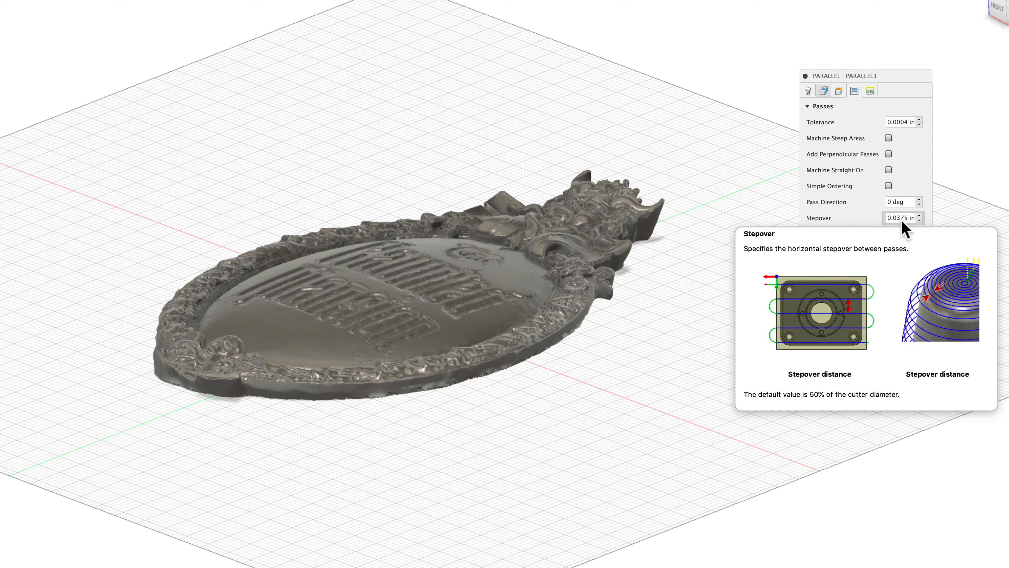
{"action": "left_click", "coordinate": [903, 218]}
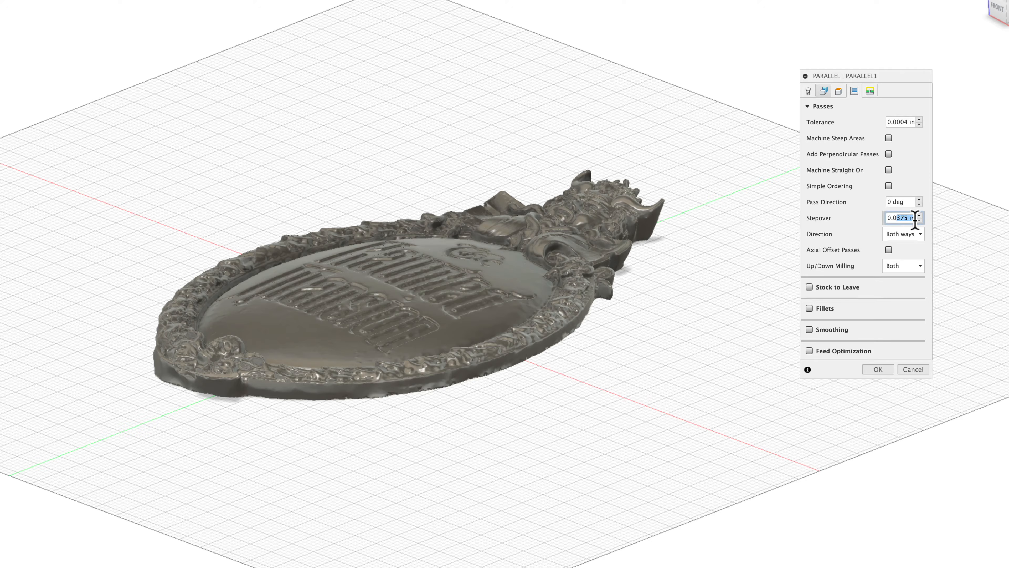
{"action": "type", "text": "5"}
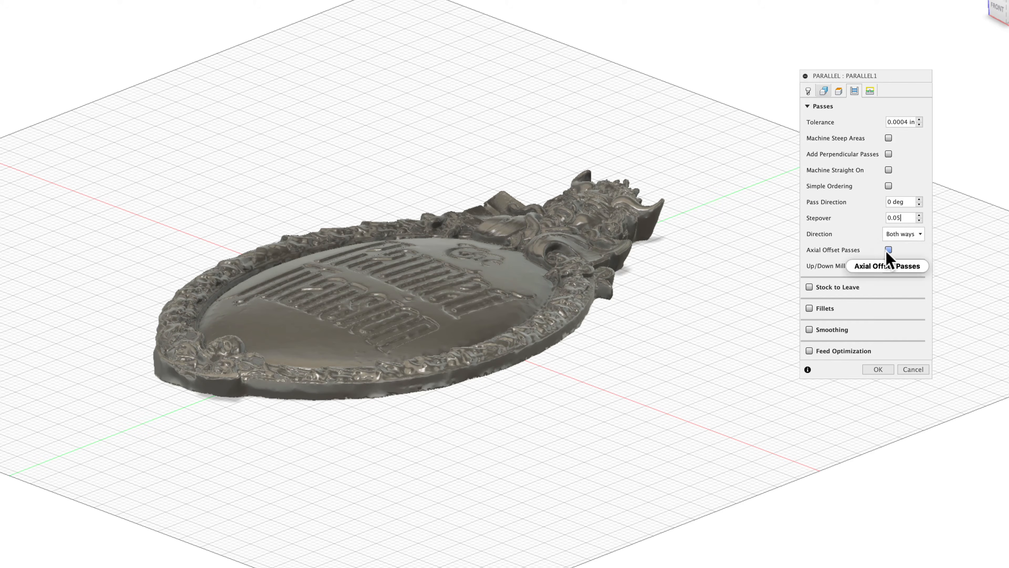
Keep the pass direction at Both ways with perpendicular passes off, and generate the parallel toolpath.
{"action": "left_click", "coordinate": [907, 236]}
{"action": "left_click", "coordinate": [906, 235]}
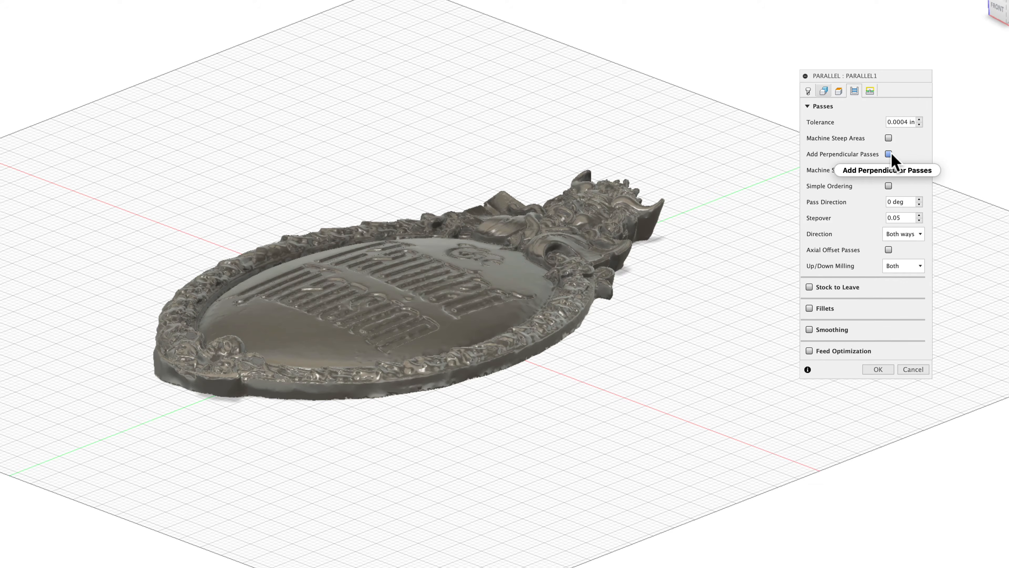
{"action": "mouse_move", "coordinate": [890, 159]}
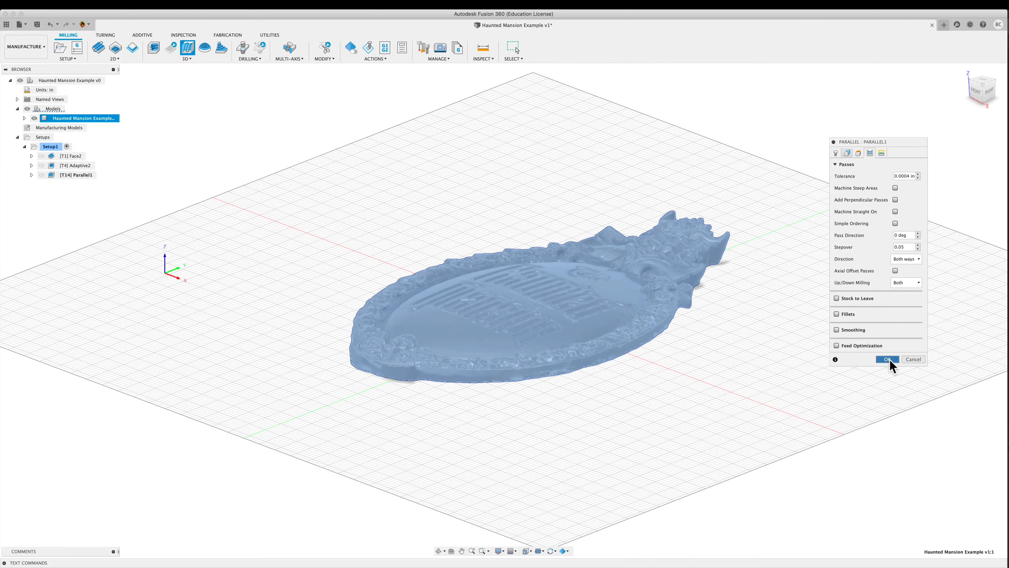
{"action": "left_click", "coordinate": [888, 359]}
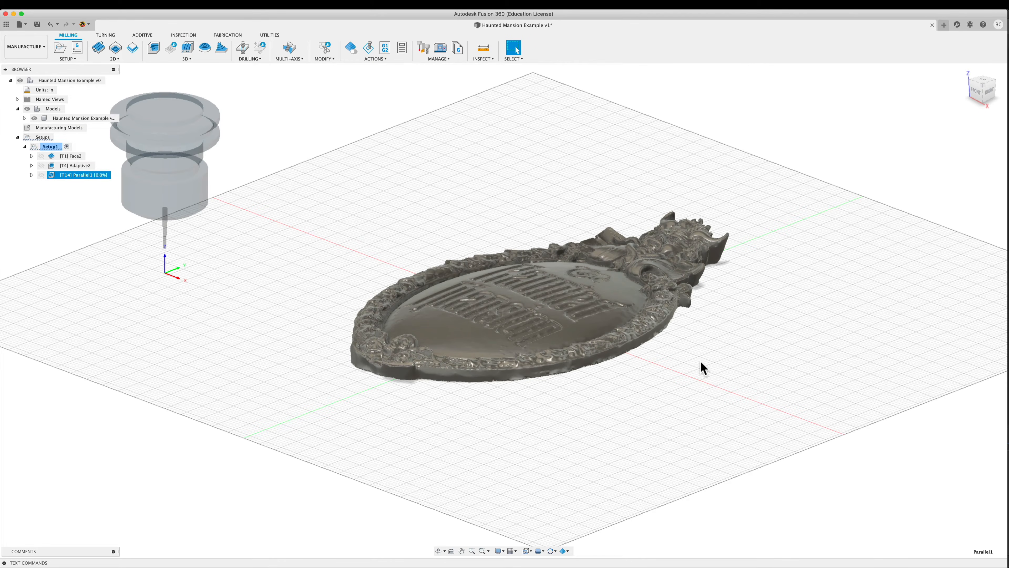
{"action": "middle_click_drag", "start_coordinate": [700, 361], "coordinate": [656, 333], "text": "shift"}
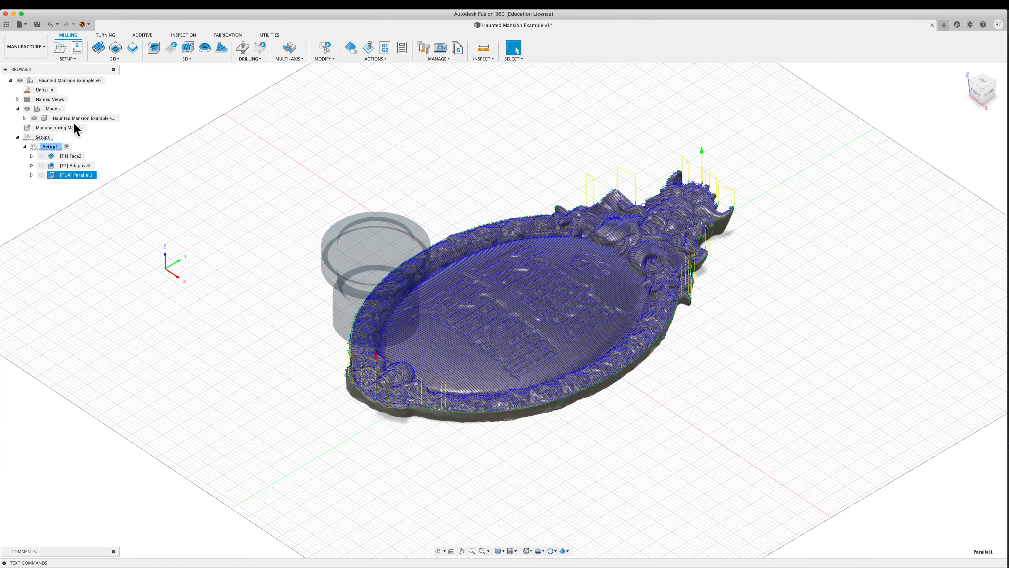
Simulate all operations of the setup, skip past facing and adaptive clearing, and play the parallel pass.
{"action": "left_click", "coordinate": [43, 137]}
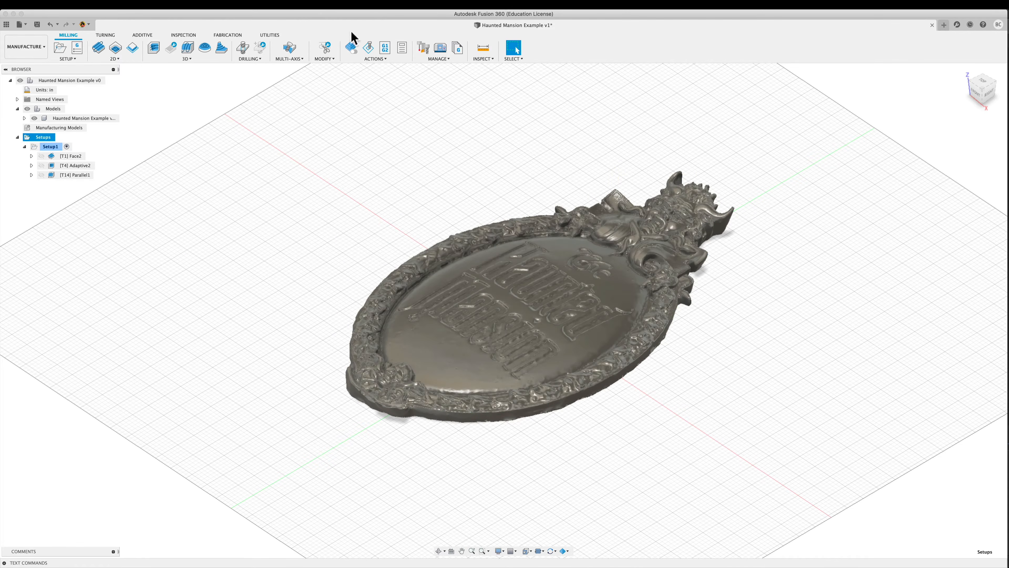
{"action": "left_click", "coordinate": [368, 47]}
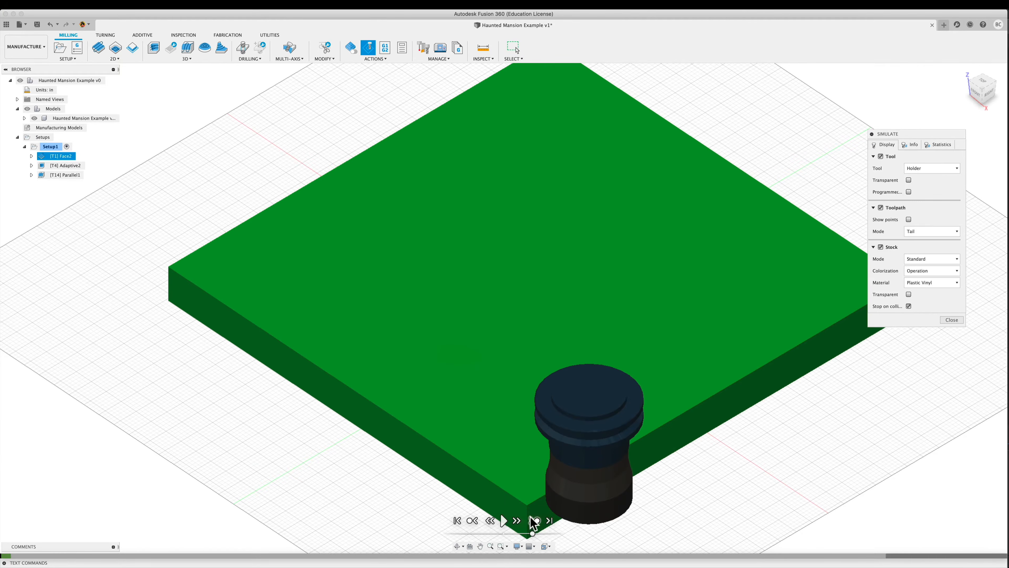
{"action": "left_click", "coordinate": [534, 521]}
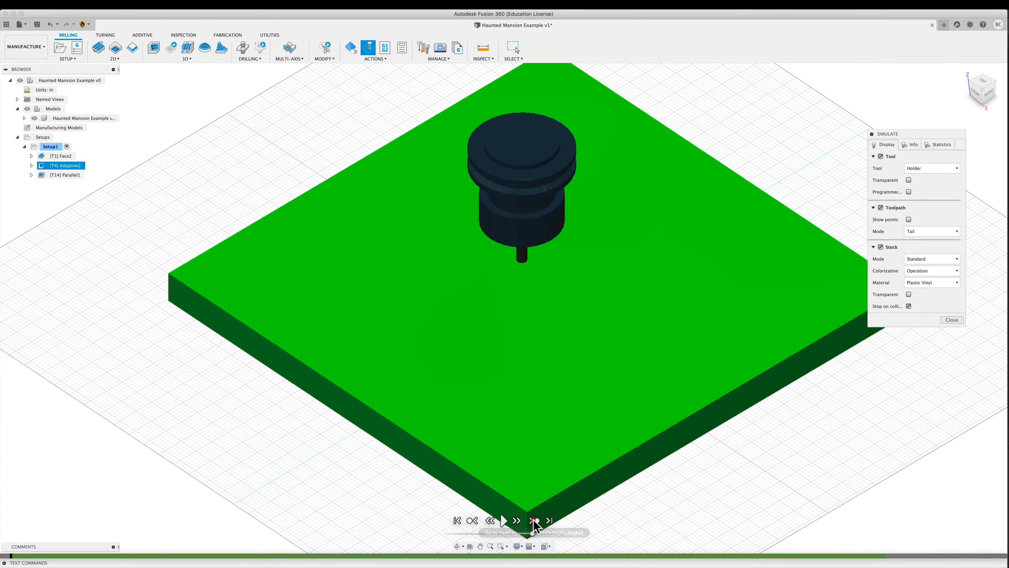
{"action": "left_click", "coordinate": [534, 522]}
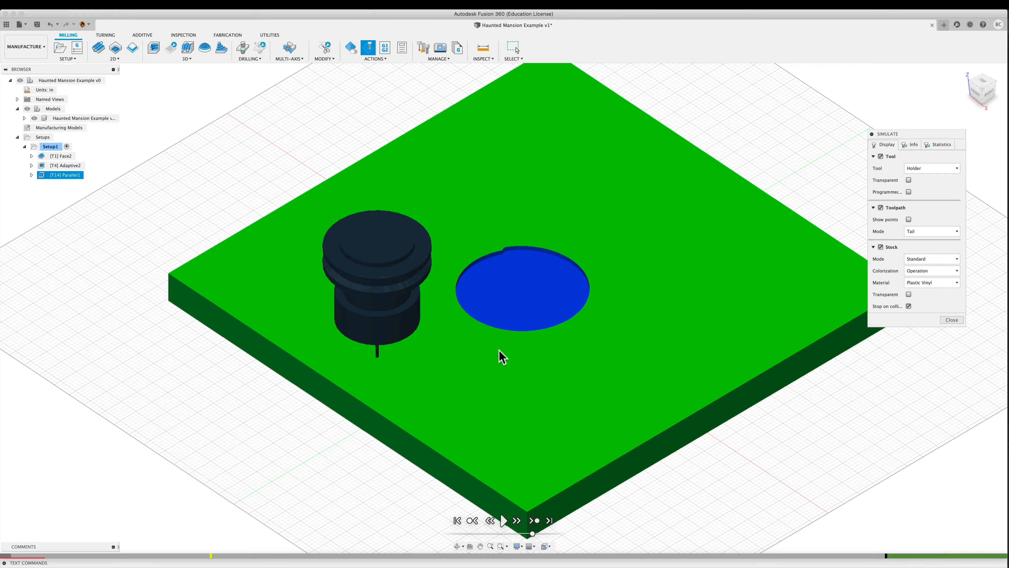
{"action": "left_click", "coordinate": [504, 521]}
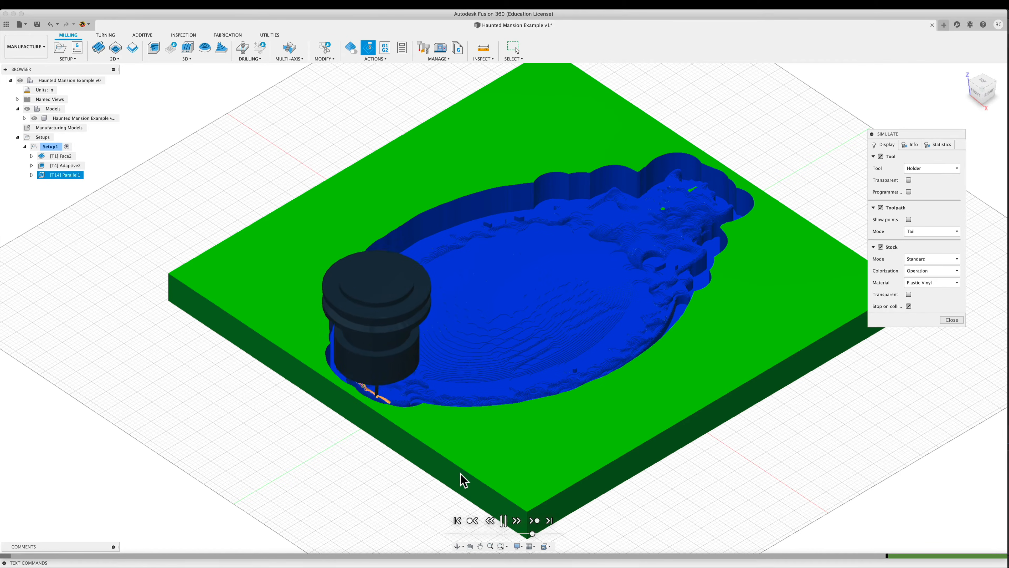
Follow the simulated ball end mill over the plaque's frame and lettering, up close and from above.
{"action": "scroll", "coordinate": [363, 376], "scroll_direction": "up", "scroll_amount": 8}
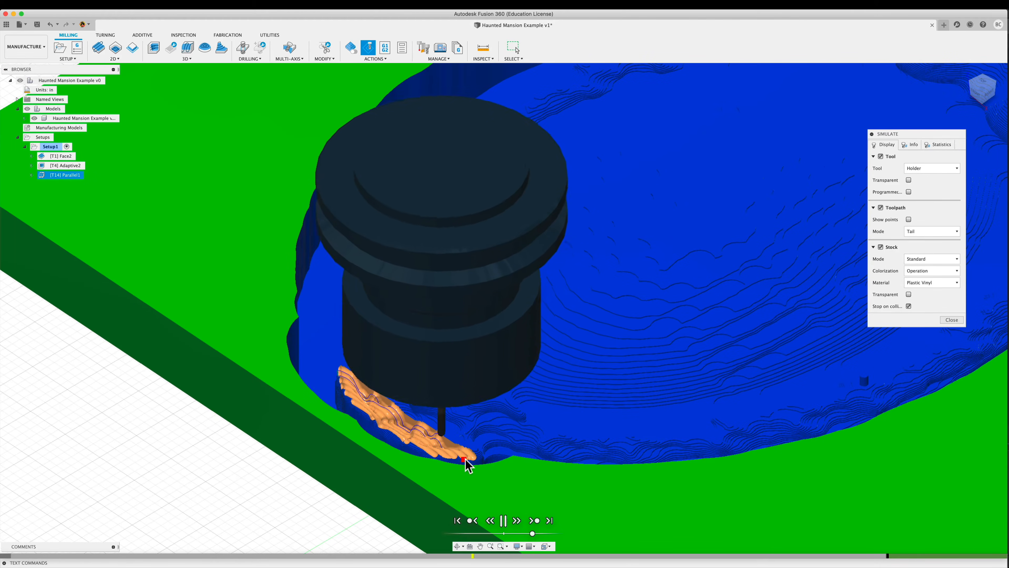
{"action": "key", "text": "shift"}
{"action": "middle_click_drag", "start_coordinate": [413, 424], "coordinate": [372, 445], "text": "shift"}
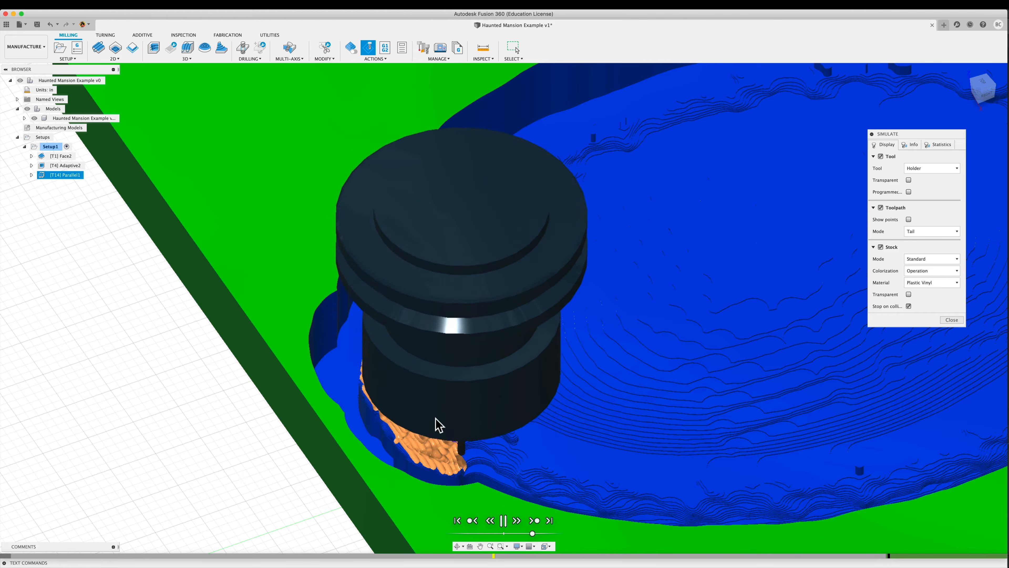
{"action": "scroll", "coordinate": [453, 481], "scroll_direction": "down", "scroll_amount": 5}
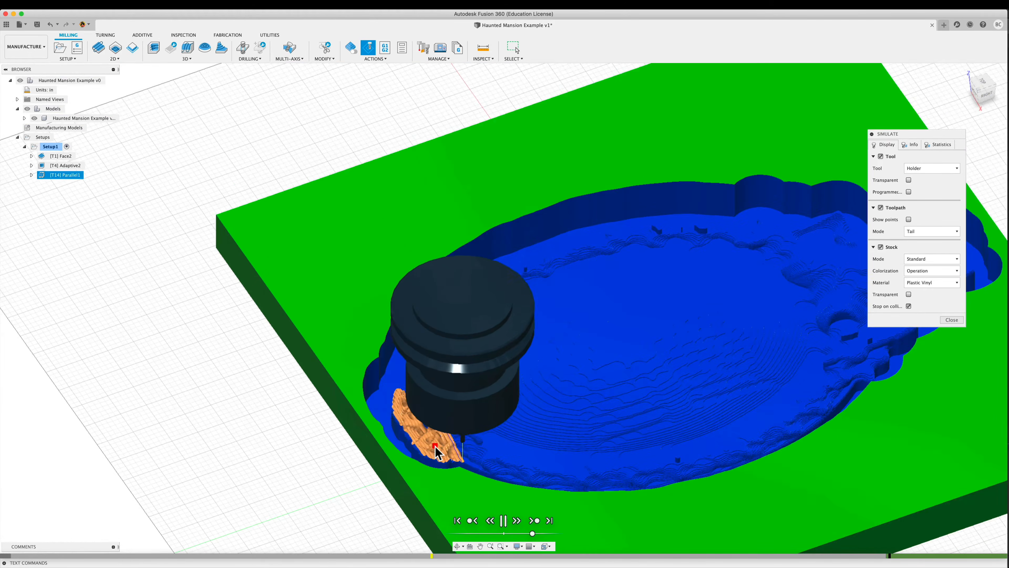
{"action": "scroll", "coordinate": [436, 447], "scroll_direction": "down", "scroll_amount": 5}
{"action": "middle_click_drag", "start_coordinate": [378, 452], "coordinate": [384, 444], "text": "shift"}
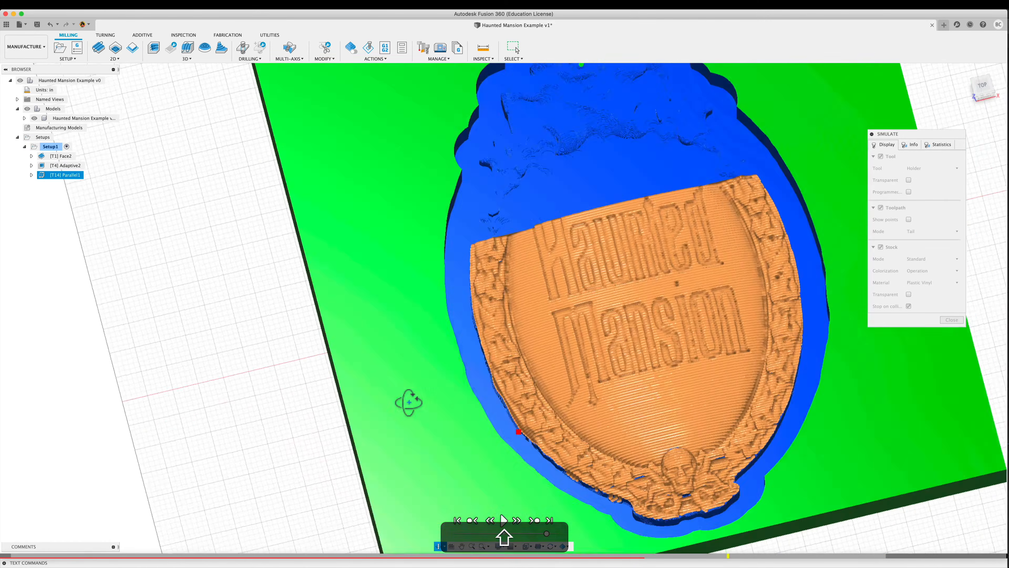
{"action": "middle_click_drag", "start_coordinate": [407, 401], "coordinate": [423, 378], "text": "shift"}
{"action": "middle_click_drag", "start_coordinate": [552, 317], "coordinate": [326, 406]}
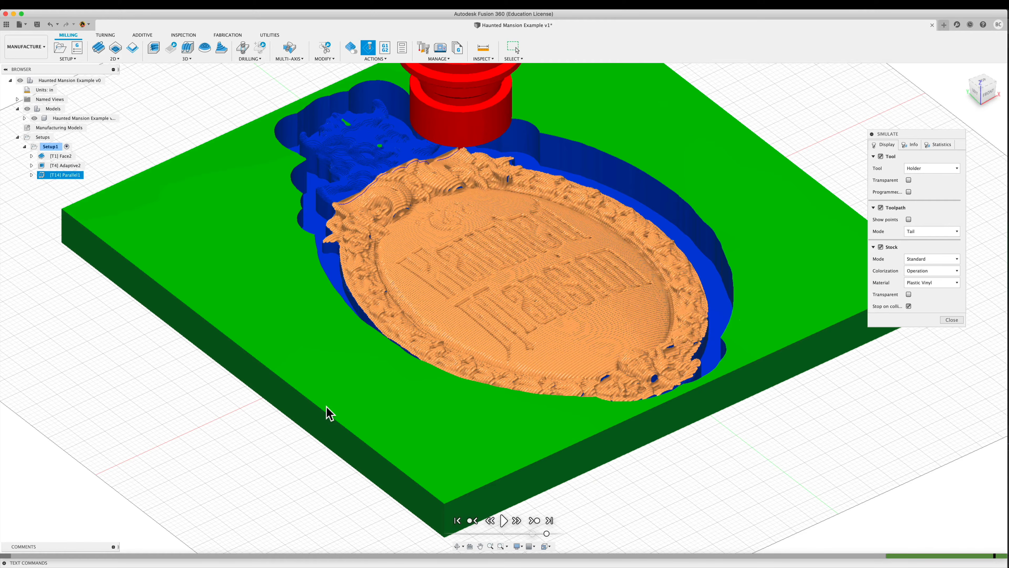
Examine the tool and holder against the surrounding stock near the plaque's upper ornament from several angles.
{"action": "scroll", "coordinate": [538, 199], "scroll_direction": "up", "scroll_amount": 1}
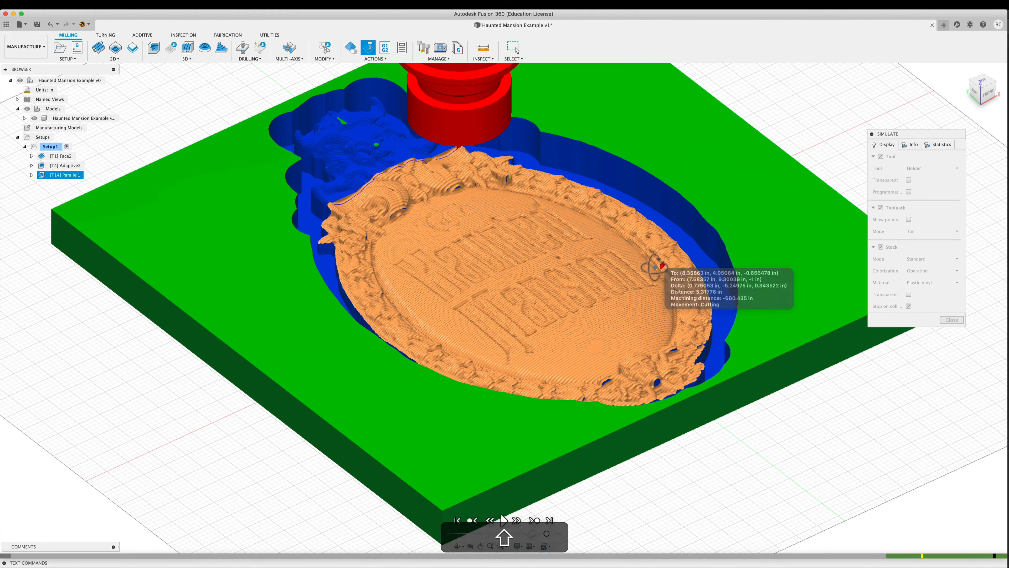
{"action": "middle_click_drag", "start_coordinate": [653, 266], "coordinate": [621, 349], "text": "shift"}
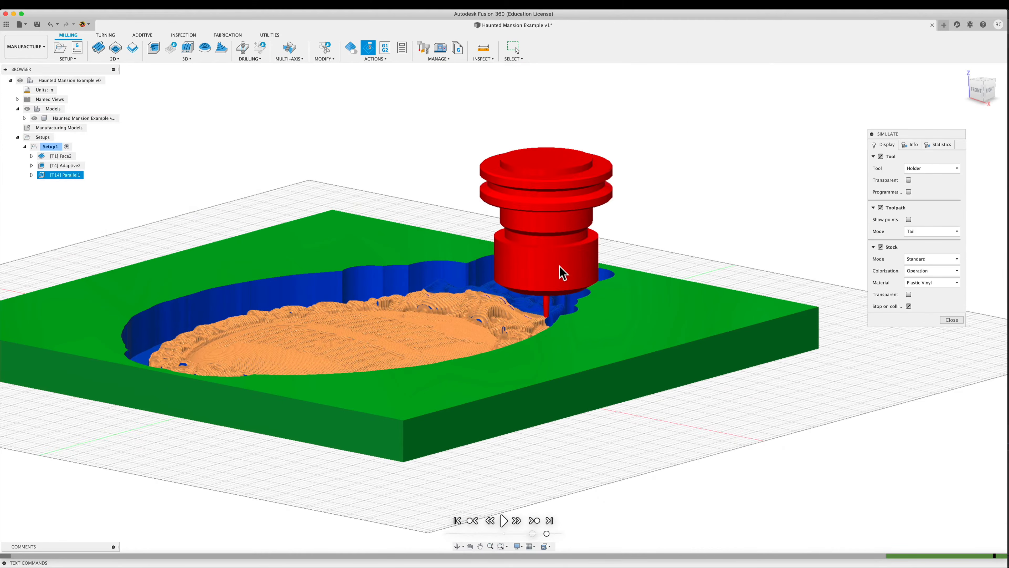
{"action": "scroll", "coordinate": [579, 304], "scroll_direction": "up", "scroll_amount": 10}
{"action": "middle_click_drag", "start_coordinate": [580, 282], "coordinate": [550, 357], "text": "shift"}
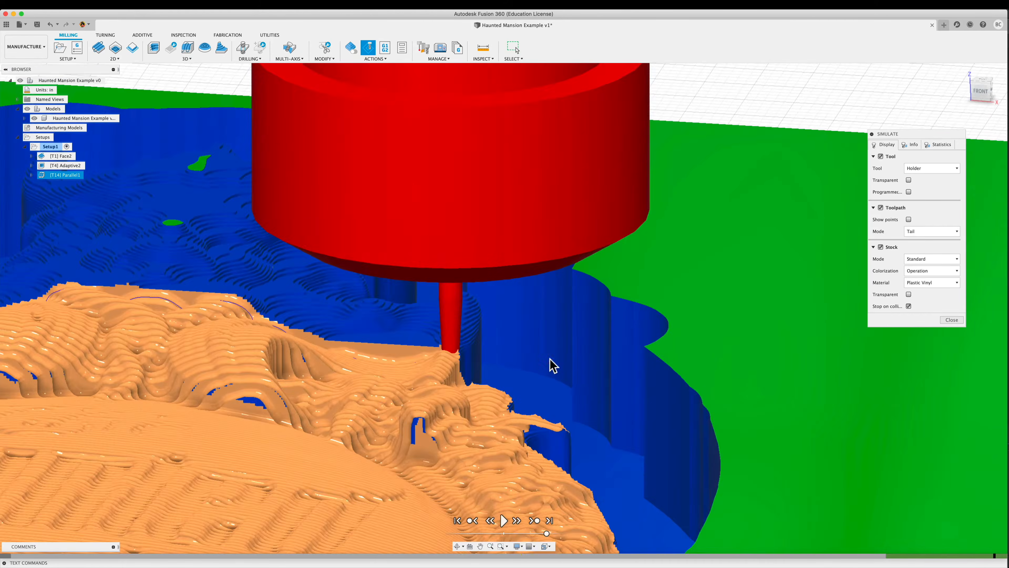
{"action": "scroll", "coordinate": [549, 357], "scroll_direction": "up", "scroll_amount": 5}
{"action": "scroll", "coordinate": [372, 328], "scroll_direction": "down", "scroll_amount": 5}
{"action": "middle_click_drag", "start_coordinate": [457, 375], "coordinate": [516, 402], "text": "shift"}
{"action": "scroll", "coordinate": [530, 331], "scroll_direction": "down", "scroll_amount": 10}
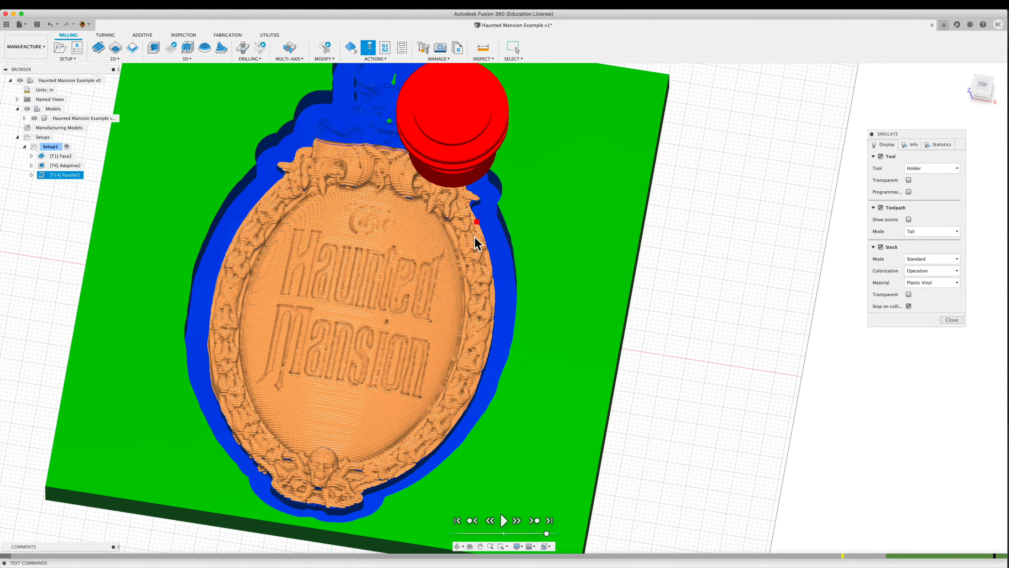
Inspect the simulated finish of the frame's outer edge and the plaque's face, and close the simulation.
{"action": "scroll", "coordinate": [531, 308], "scroll_direction": "up", "scroll_amount": 8}
{"action": "middle_click_drag", "start_coordinate": [536, 309], "coordinate": [516, 289], "text": "shift"}
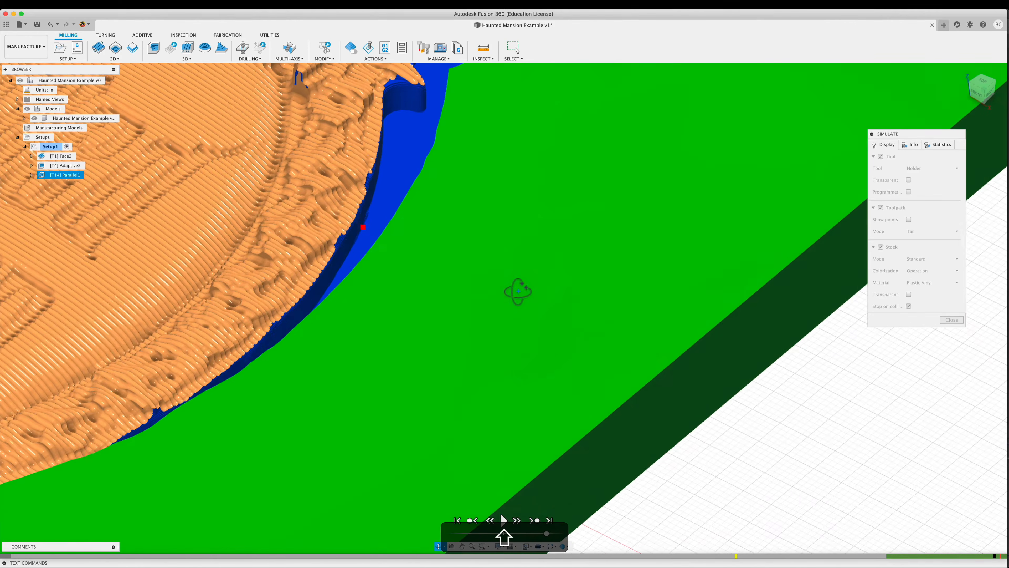
{"action": "scroll", "coordinate": [390, 243], "scroll_direction": "down", "scroll_amount": 6}
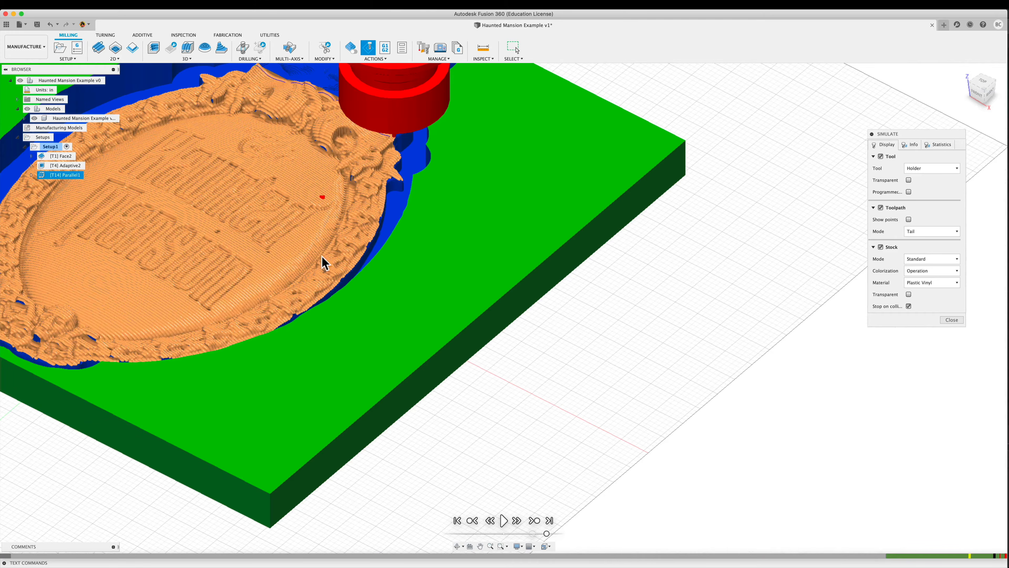
{"action": "scroll", "coordinate": [397, 302], "scroll_direction": "down", "scroll_amount": 4}
{"action": "scroll", "coordinate": [445, 254], "scroll_direction": "up", "scroll_amount": 5}
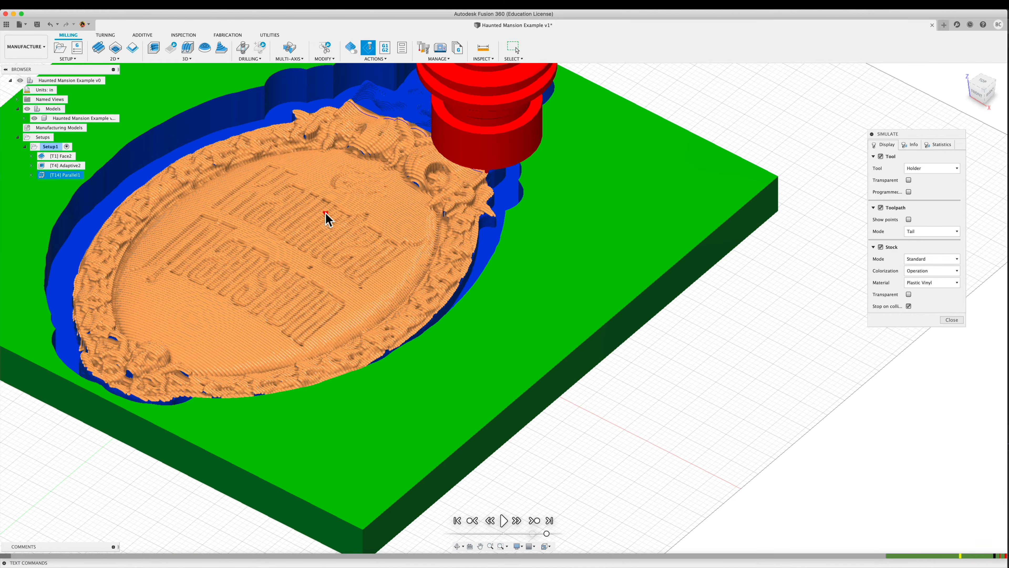
{"action": "left_click", "coordinate": [950, 321]}
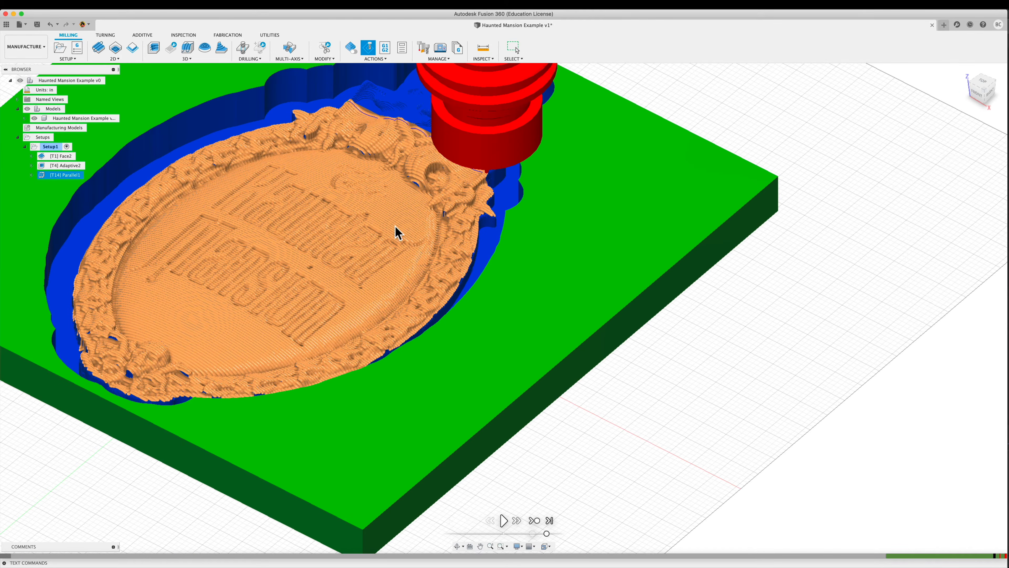
Edit the parallel finishing operation and raise its bottom height to an offset of 0.2 in from the model bottom.
{"action": "right_click", "coordinate": [69, 181]}
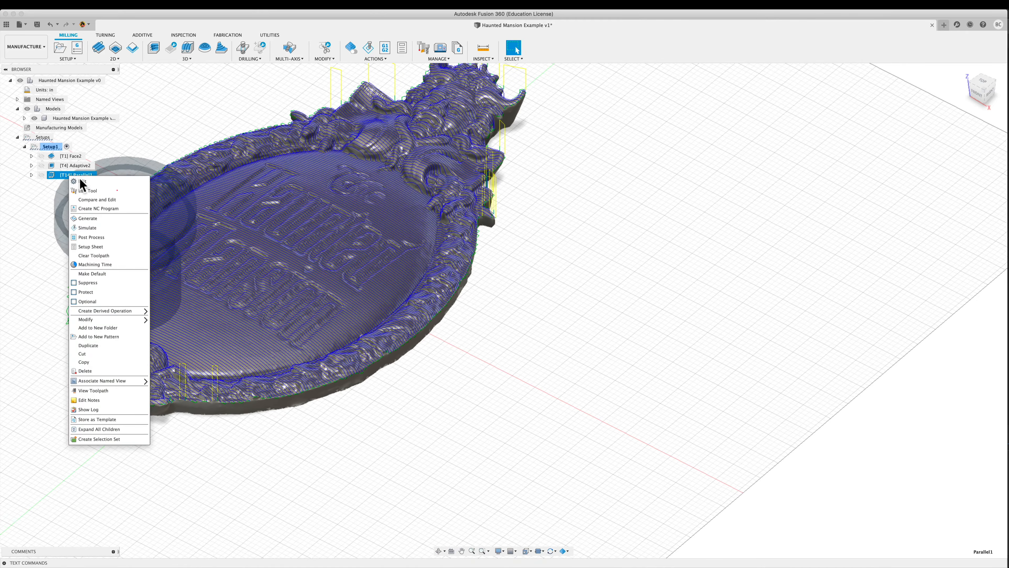
{"action": "left_click", "coordinate": [83, 190]}
{"action": "left_click", "coordinate": [858, 153]}
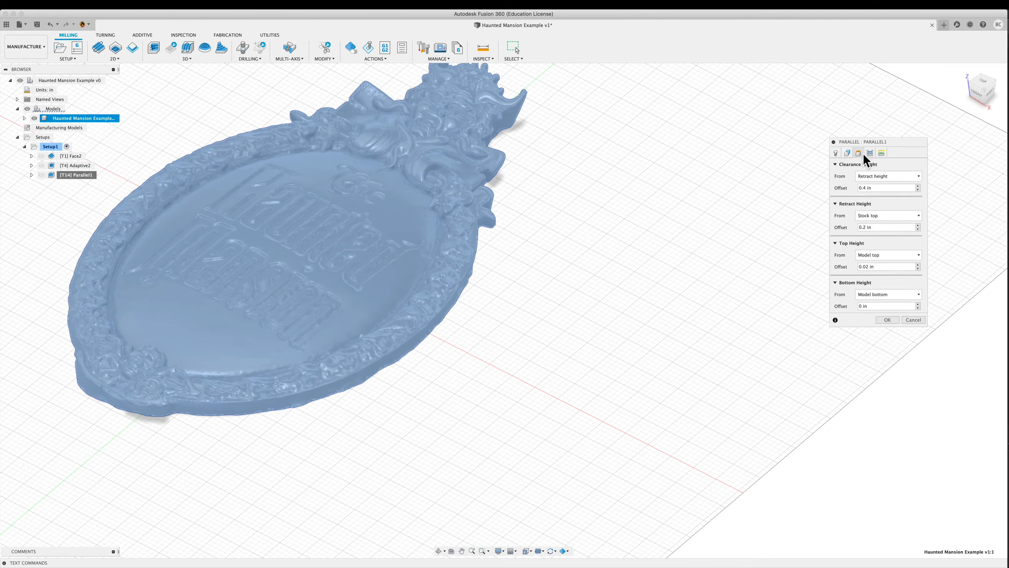
{"action": "middle_click_drag", "start_coordinate": [771, 383], "coordinate": [740, 368], "text": "shift"}
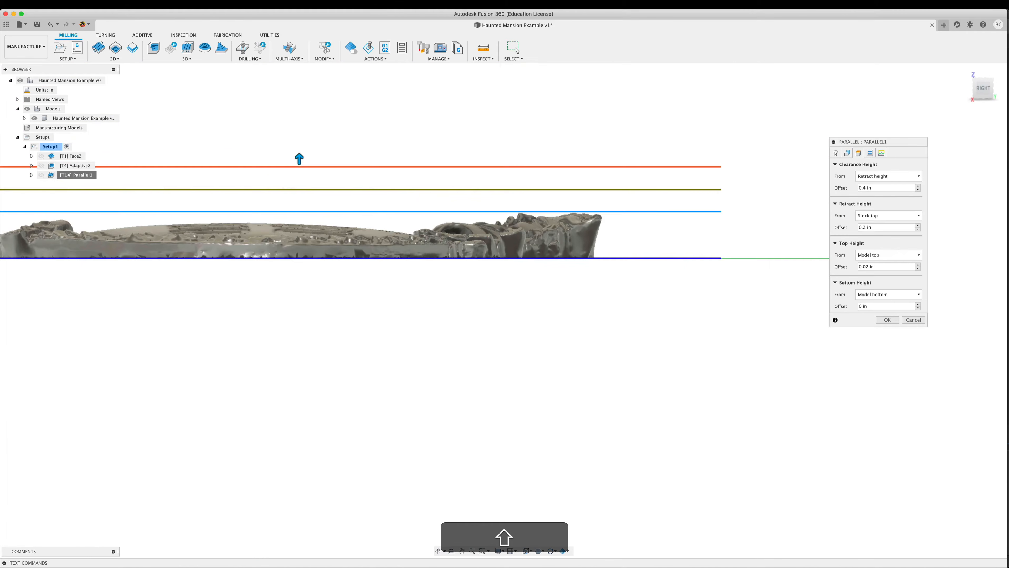
{"action": "left_click", "coordinate": [887, 306]}
{"action": "type", "text": ".25"}
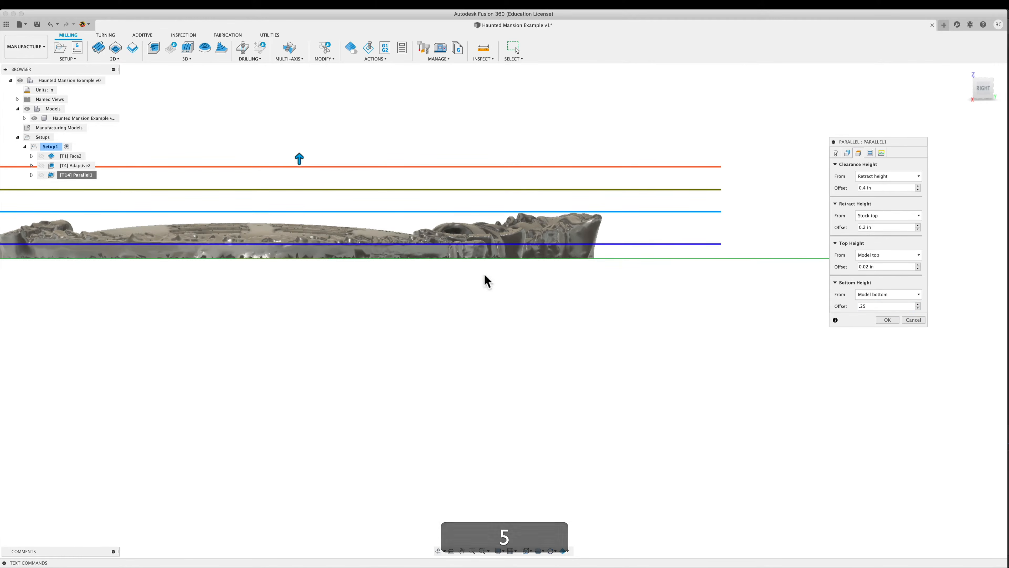
{"action": "scroll", "coordinate": [333, 272], "scroll_direction": "up", "scroll_amount": 1}
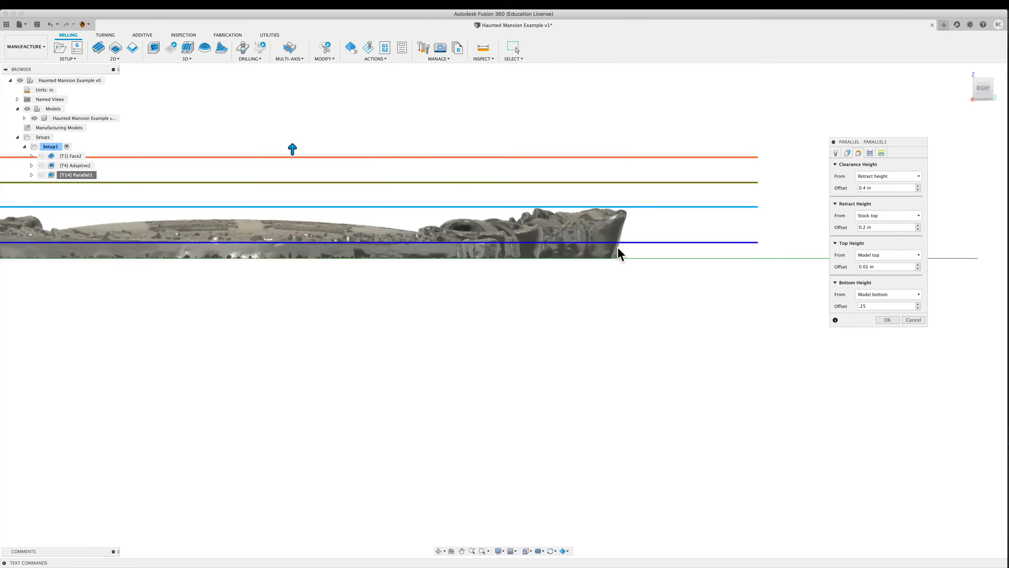
{"action": "middle_click_drag", "start_coordinate": [296, 272], "coordinate": [438, 285]}
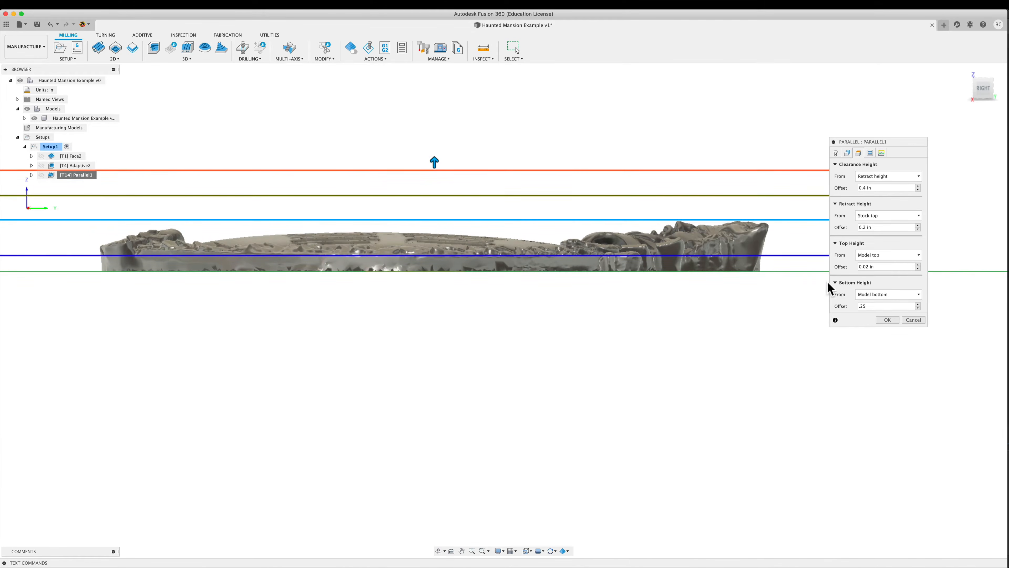
{"action": "left_click", "coordinate": [876, 306]}
{"action": "type", "text": ".2"}
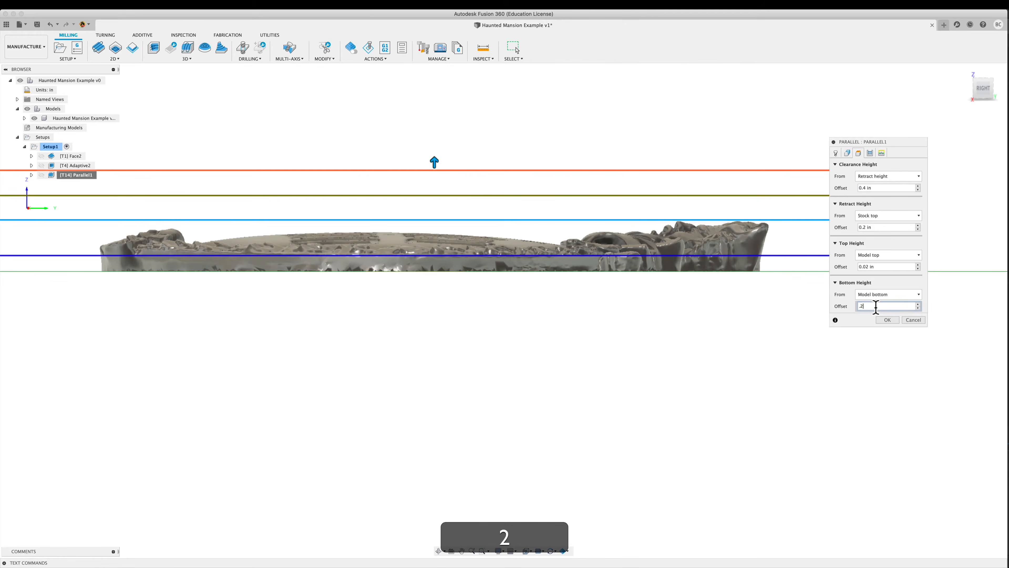
{"action": "middle_click_drag", "start_coordinate": [406, 271], "coordinate": [506, 300], "text": "shift"}
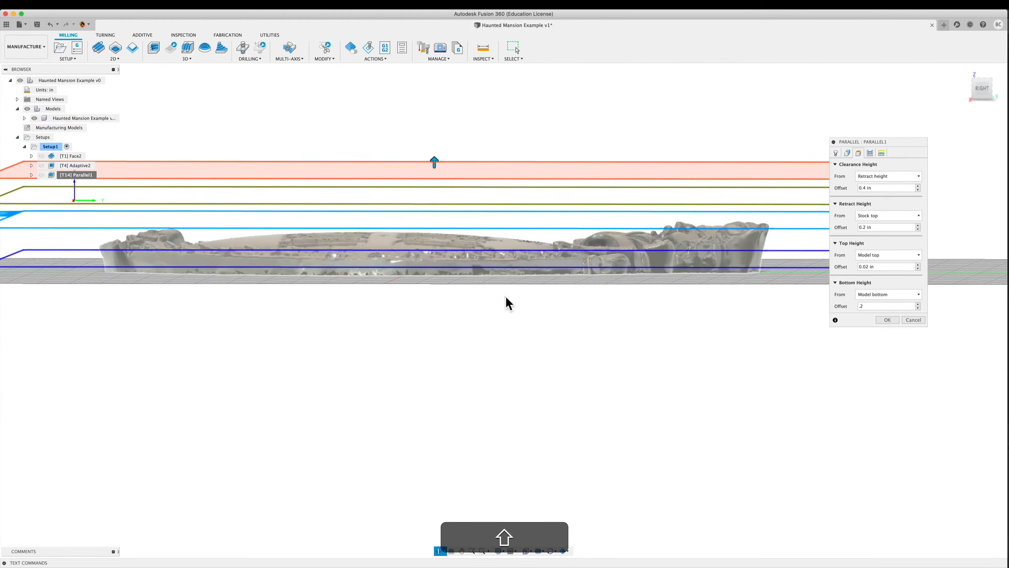
Set the parallel passes' stepover to 0.02 in and apply the edited operation to regenerate its toolpath.
{"action": "left_click", "coordinate": [875, 156]}
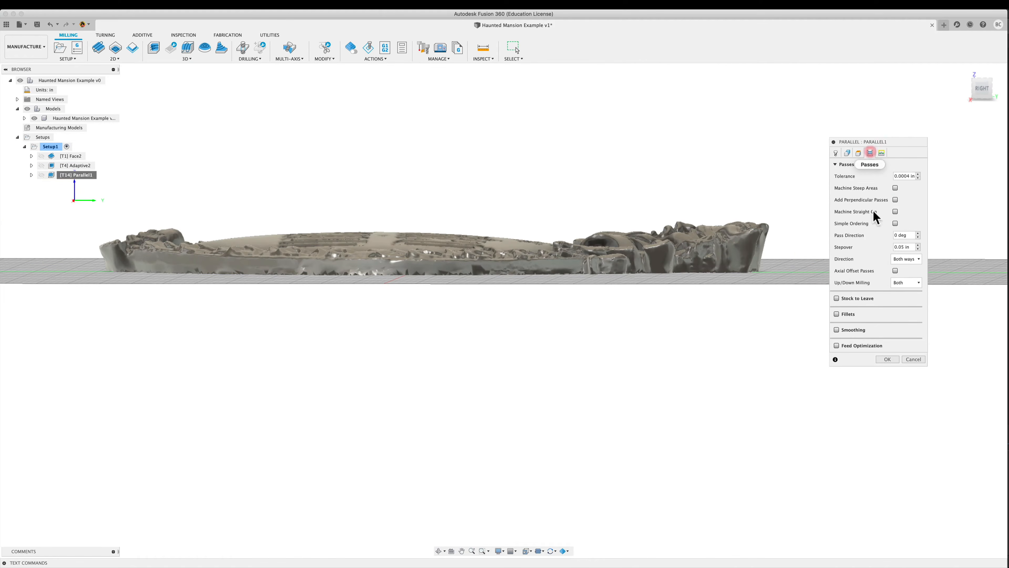
{"action": "left_click", "coordinate": [904, 247]}
{"action": "key", "text": "BackSpace"}
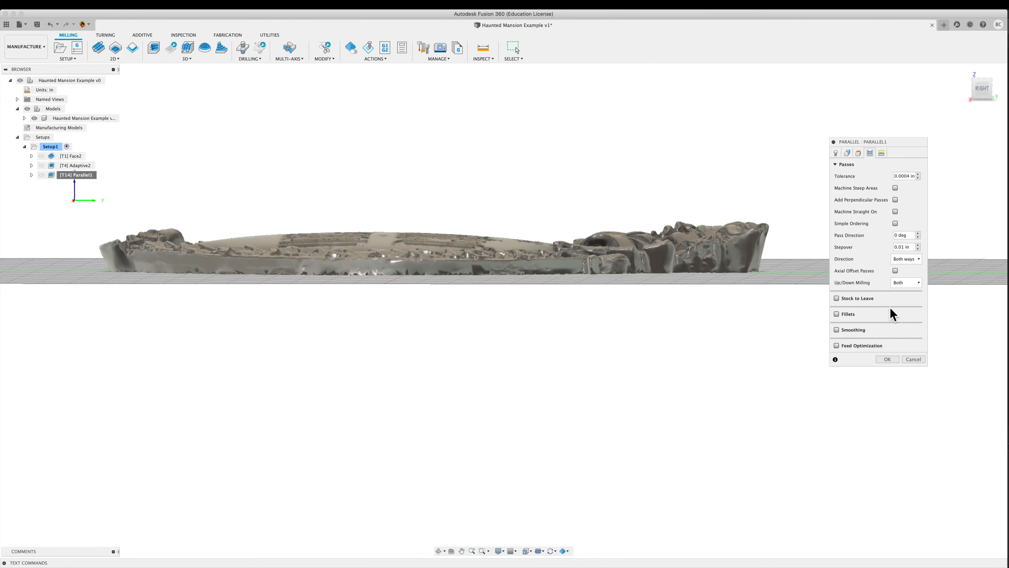
{"action": "key", "text": "BackSpace"}
{"action": "type", "text": "2"}
{"action": "left_click", "coordinate": [887, 359]}
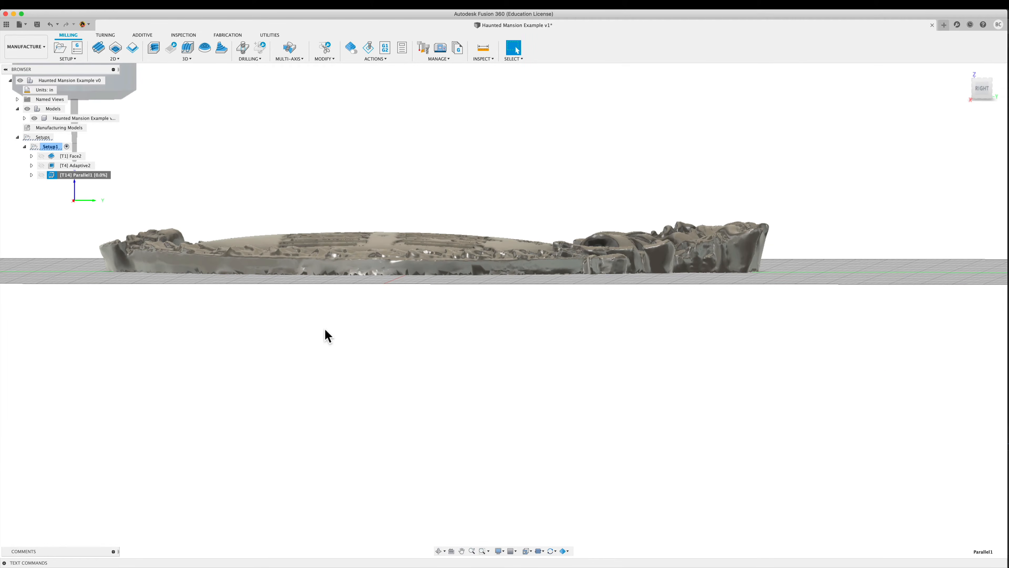
Edit the Adaptive2 operation so its bottom height is offset 0.2 in from the model bottom, and regenerate the toolpath.
{"action": "middle_click_drag", "start_coordinate": [328, 336], "coordinate": [475, 261], "text": "shift"}
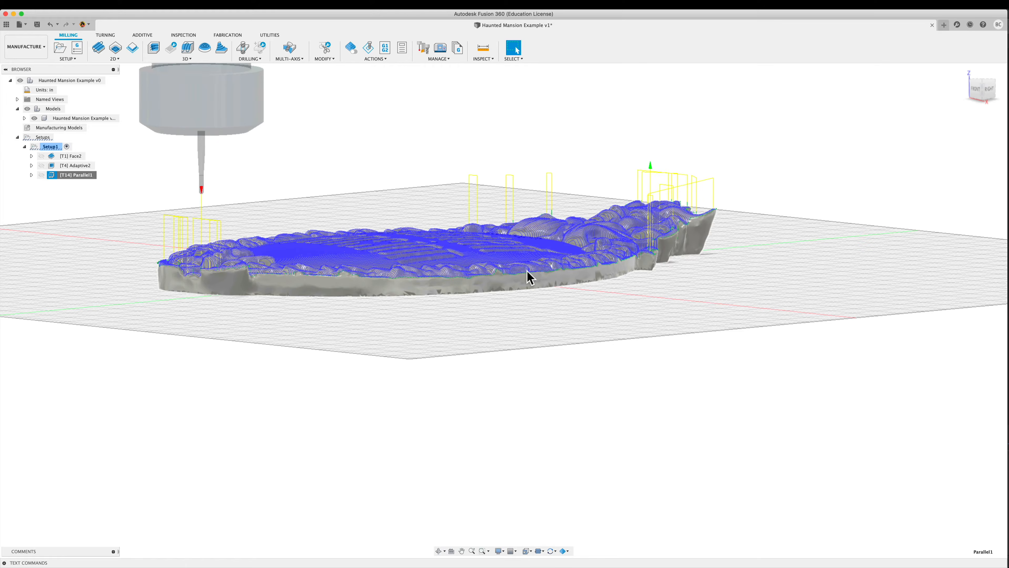
{"action": "left_click", "coordinate": [874, 458]}
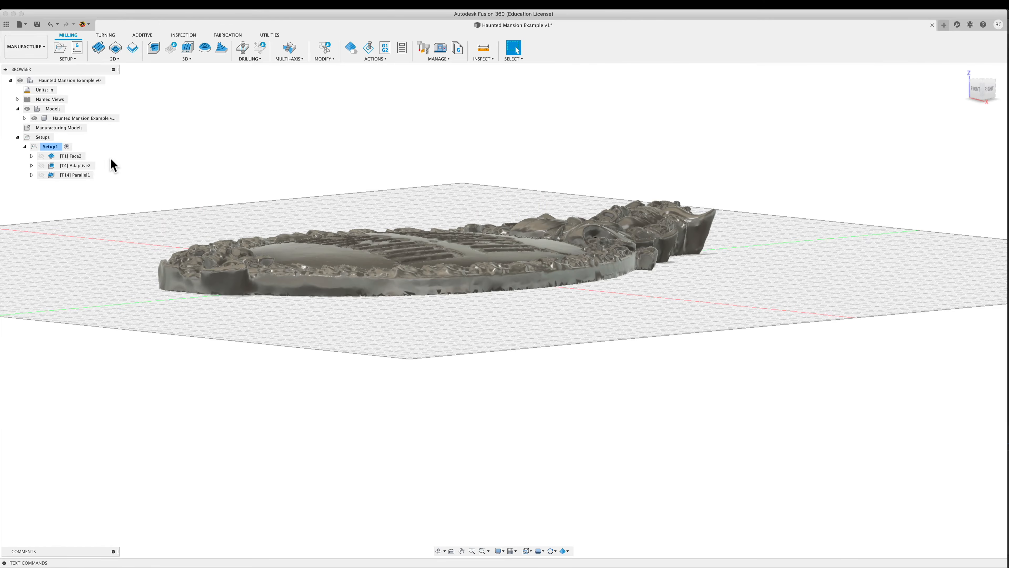
{"action": "right_click", "coordinate": [82, 170]}
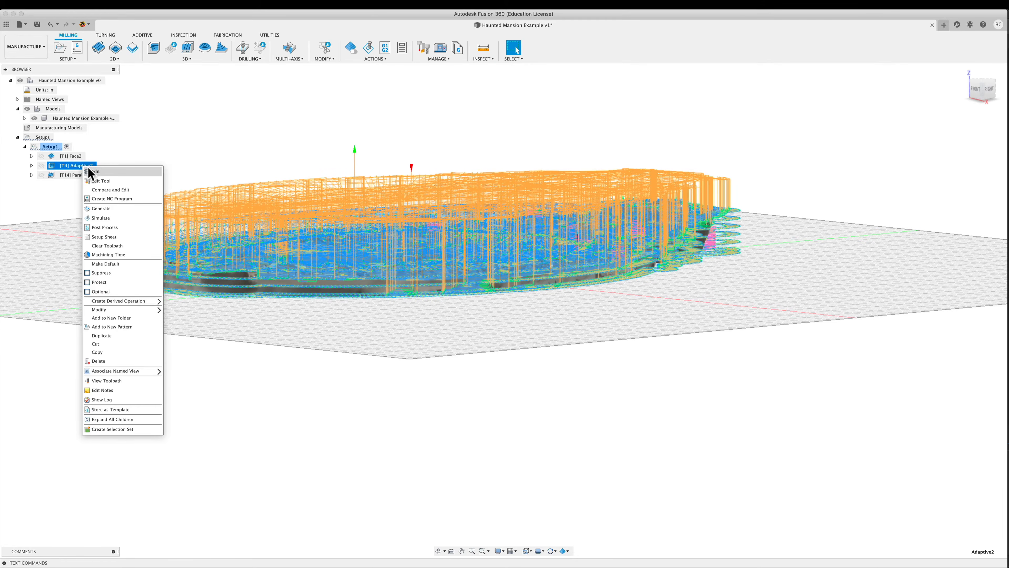
{"action": "left_click", "coordinate": [95, 177]}
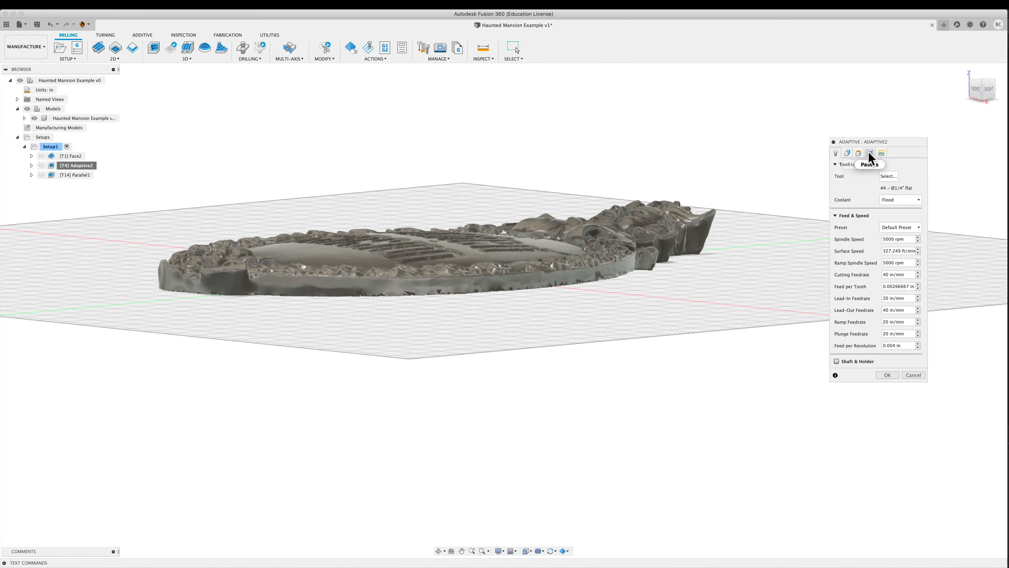
{"action": "left_click", "coordinate": [858, 153]}
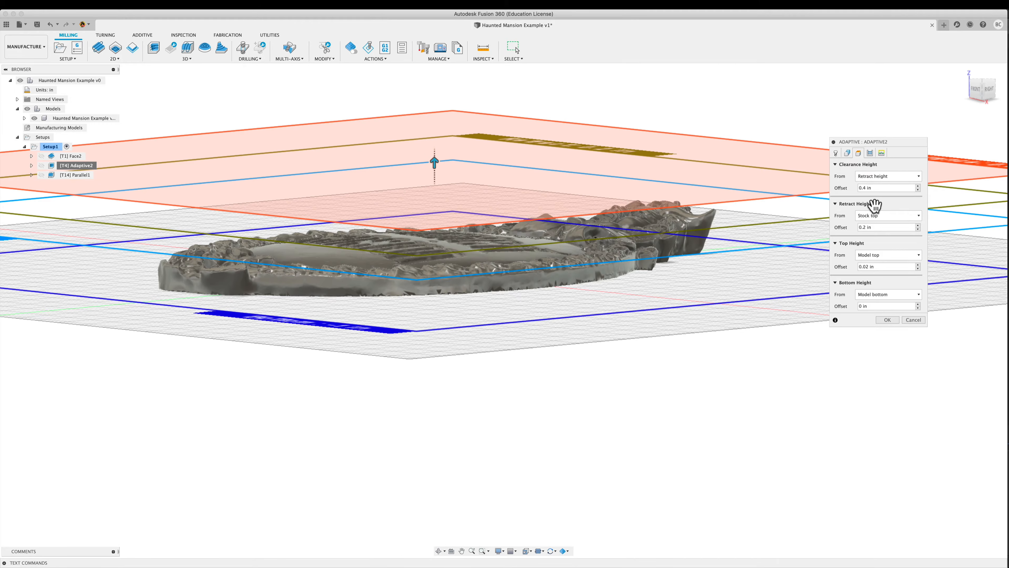
{"action": "left_click", "coordinate": [871, 306]}
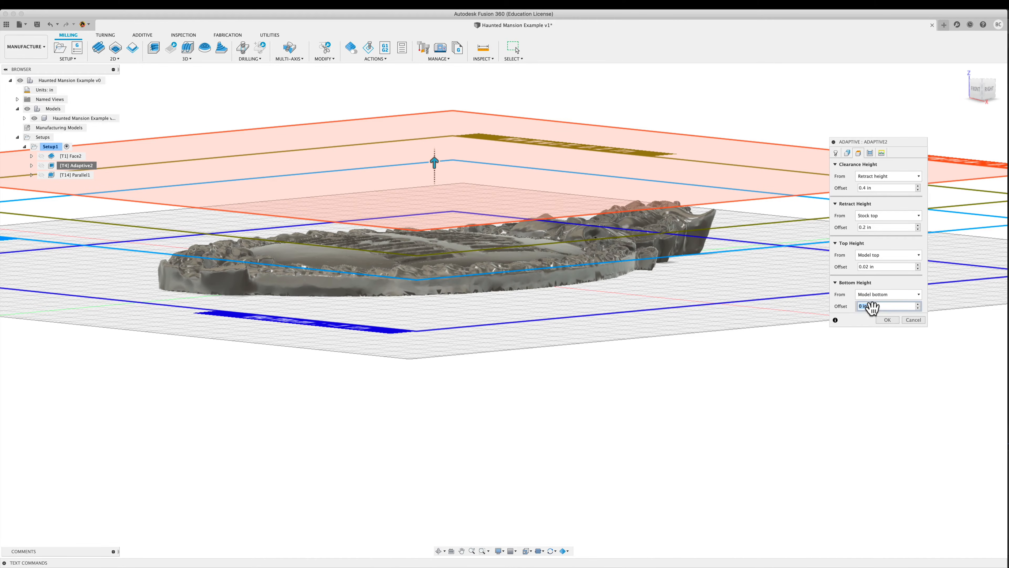
{"action": "type", "text": ".2"}
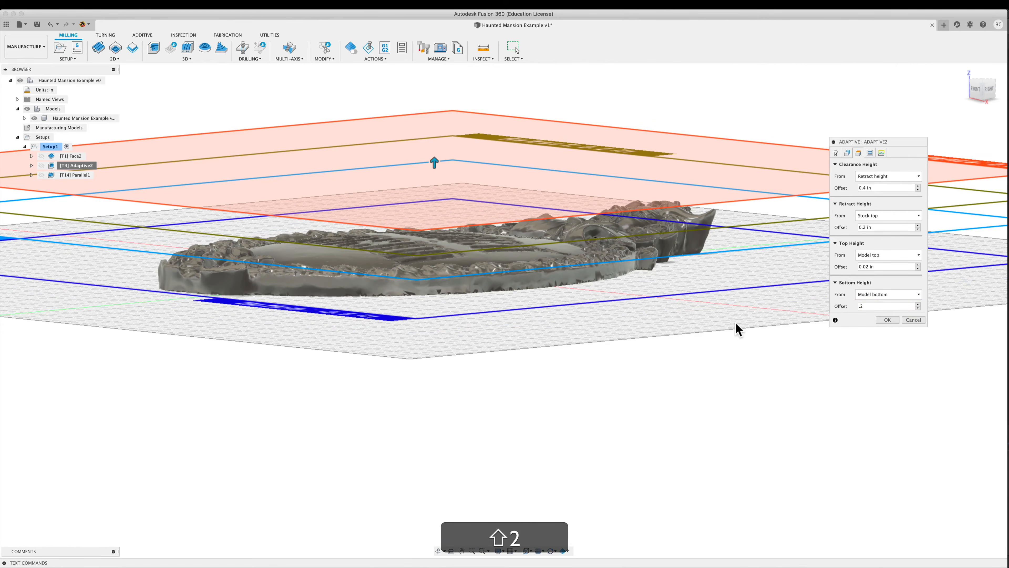
{"action": "middle_click_drag", "start_coordinate": [737, 329], "coordinate": [717, 318], "text": "shift"}
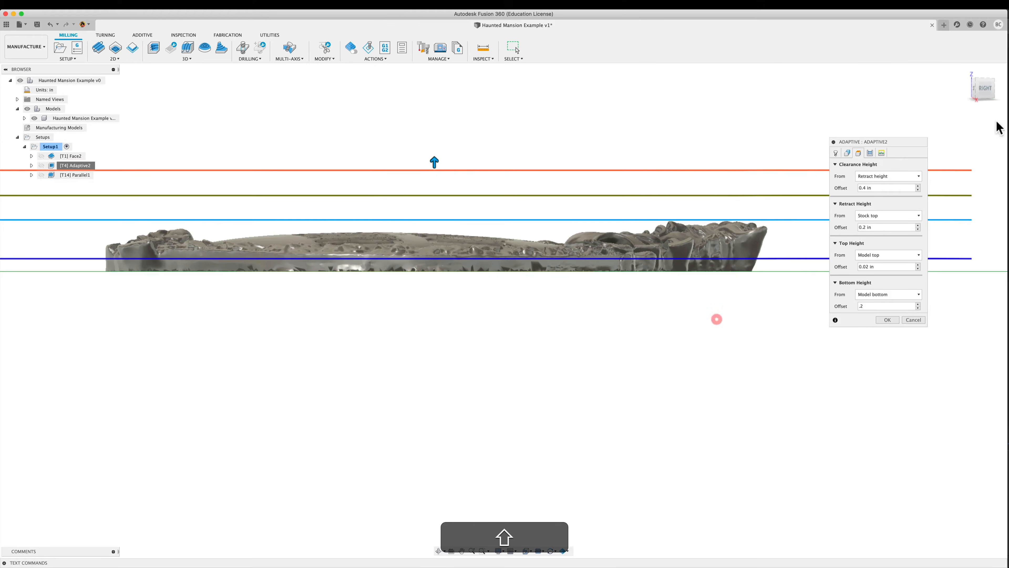
{"action": "left_click", "coordinate": [984, 91]}
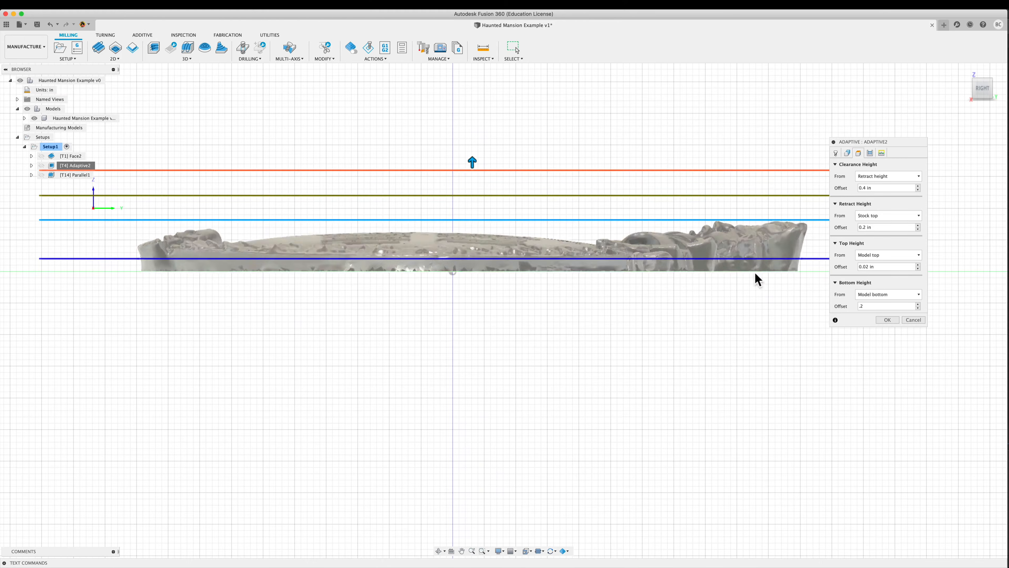
{"action": "left_click", "coordinate": [887, 319]}
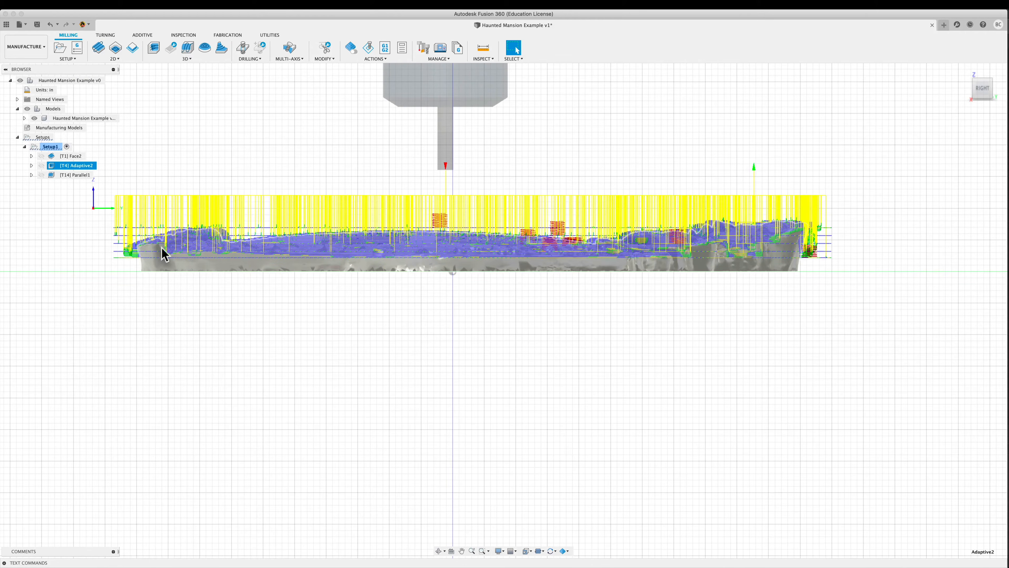
Simulate all of Setup1's toolpaths through to the end with stop on collision turned off, and examine the carved sign.
{"action": "middle_click_drag", "start_coordinate": [131, 264], "coordinate": [194, 266], "text": "shift"}
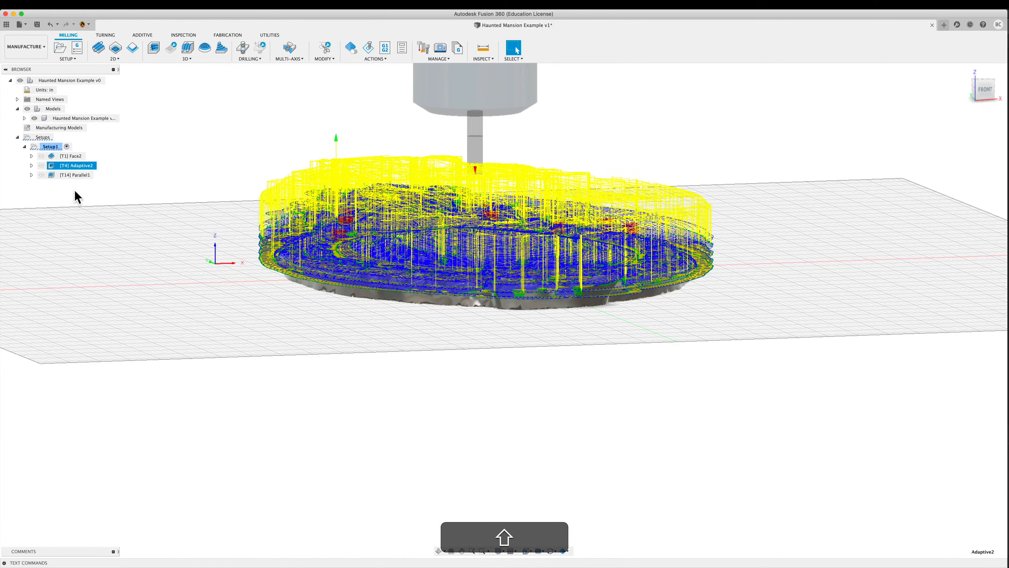
{"action": "left_click", "coordinate": [75, 175]}
{"action": "middle_click_drag", "start_coordinate": [442, 450], "coordinate": [364, 468], "text": "shift"}
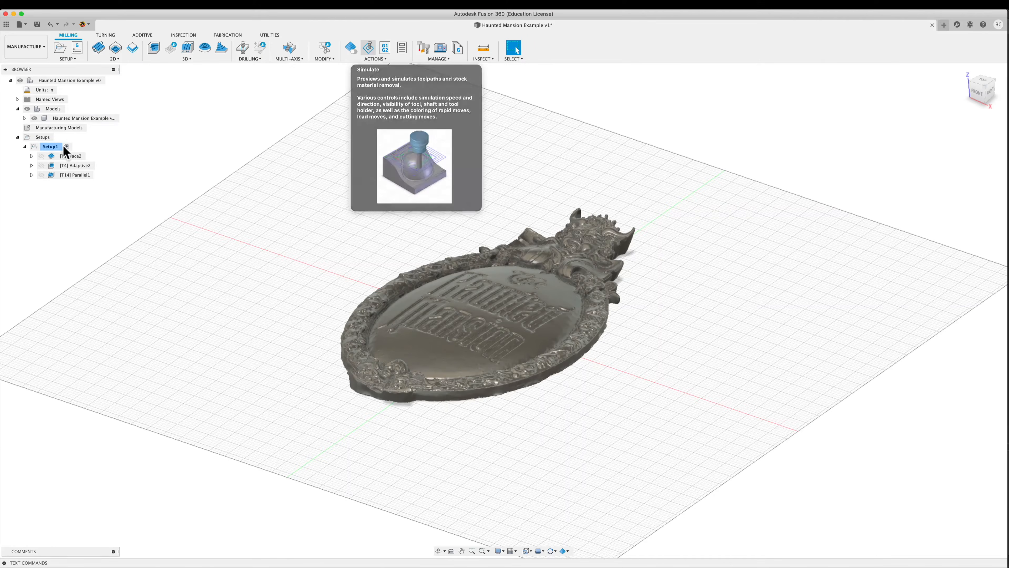
{"action": "left_click", "coordinate": [57, 148]}
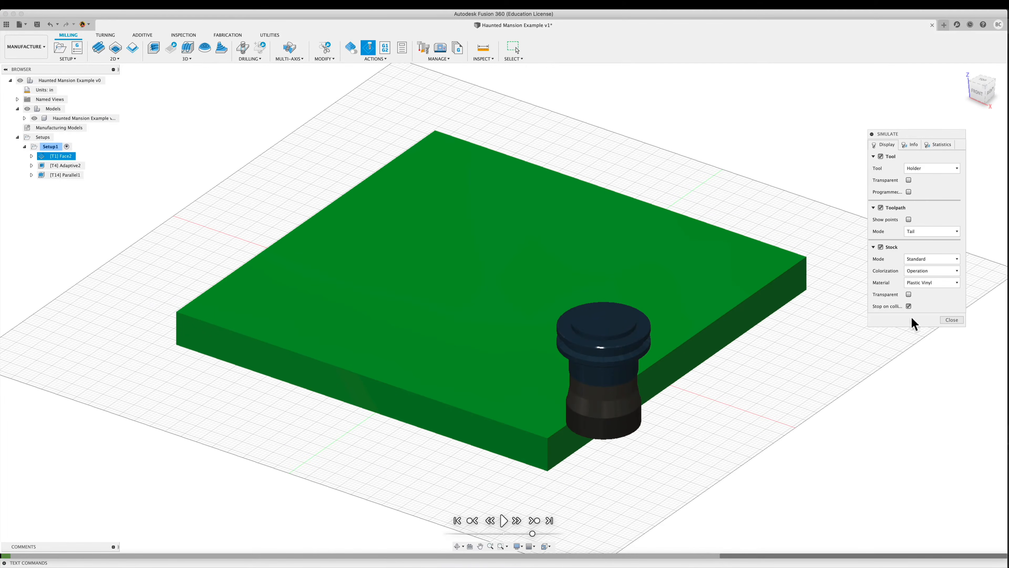
{"action": "left_click", "coordinate": [909, 306]}
{"action": "left_click", "coordinate": [549, 521]}
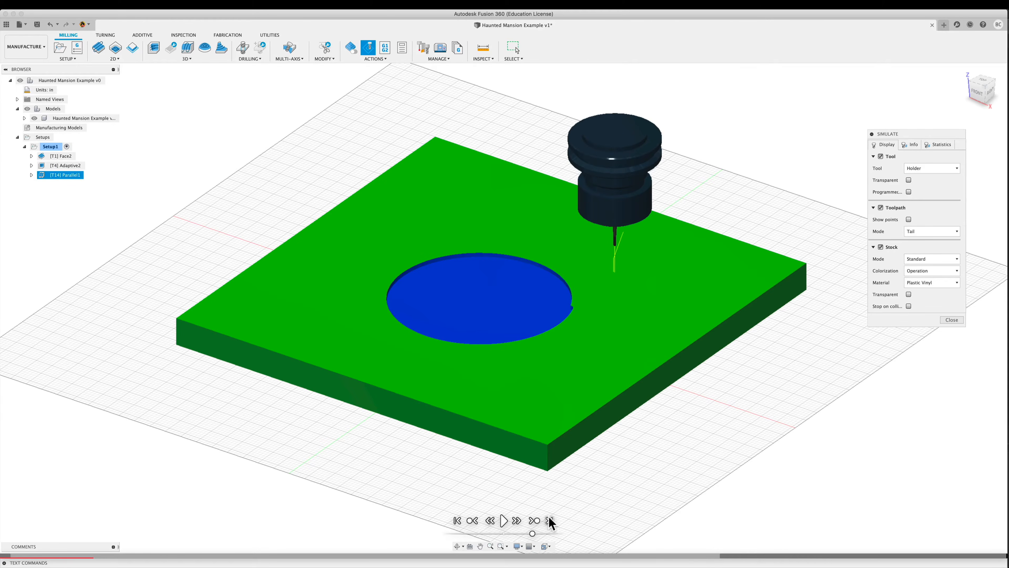
{"action": "middle_click_drag", "start_coordinate": [417, 449], "coordinate": [411, 533], "text": "shift"}
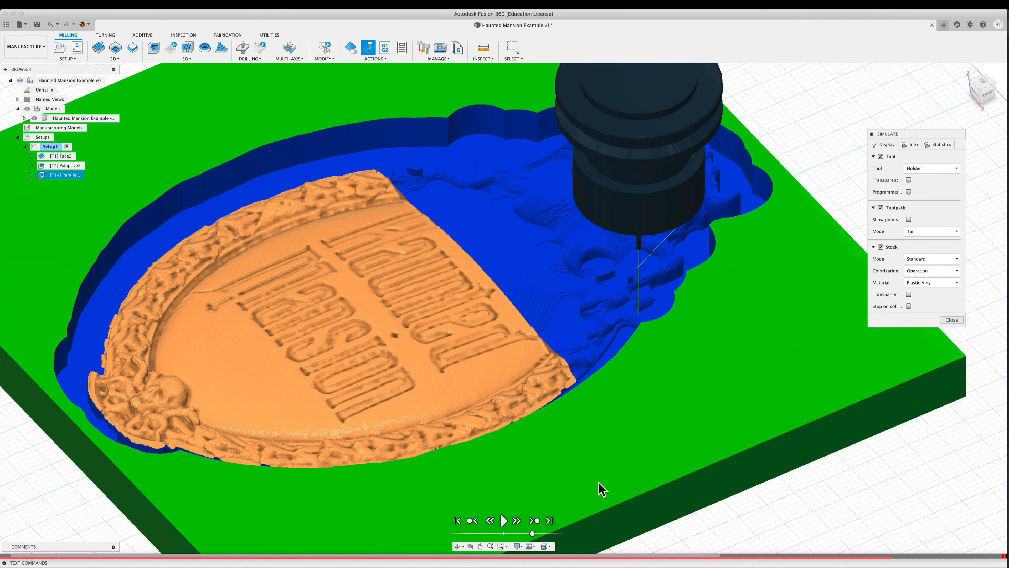
{"action": "middle_click_drag", "start_coordinate": [692, 357], "coordinate": [635, 378], "text": "shift"}
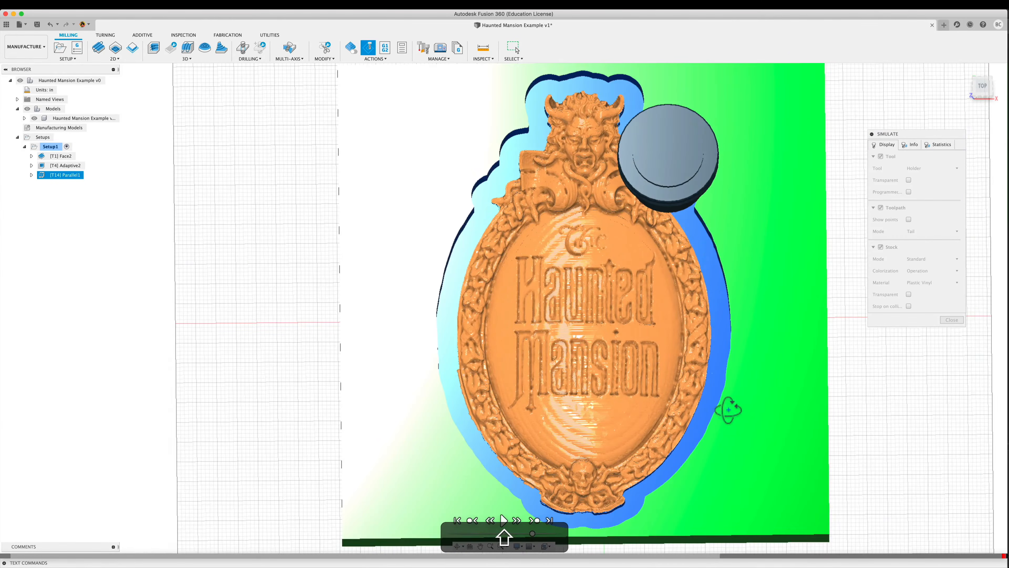
{"action": "mouse_move", "coordinate": [726, 412]}
{"action": "middle_mouse_down", "text": "shift"}
{"action": "mouse_move", "coordinate": [705, 368]}
{"action": "mouse_move", "coordinate": [698, 401]}
{"action": "mouse_move", "coordinate": [725, 406]}
{"action": "middle_mouse_up", "text": "shift"}
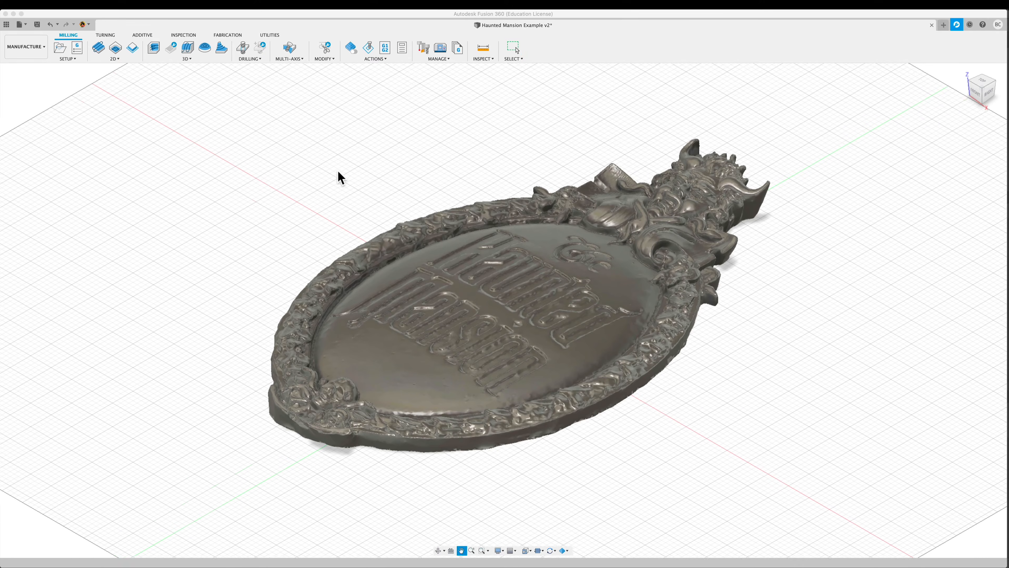
Create a 2D Contour operation in Setup1 using the #4 1/4" flat end mill.
{"action": "middle_click_drag", "start_coordinate": [338, 179], "coordinate": [353, 208], "text": "shift"}
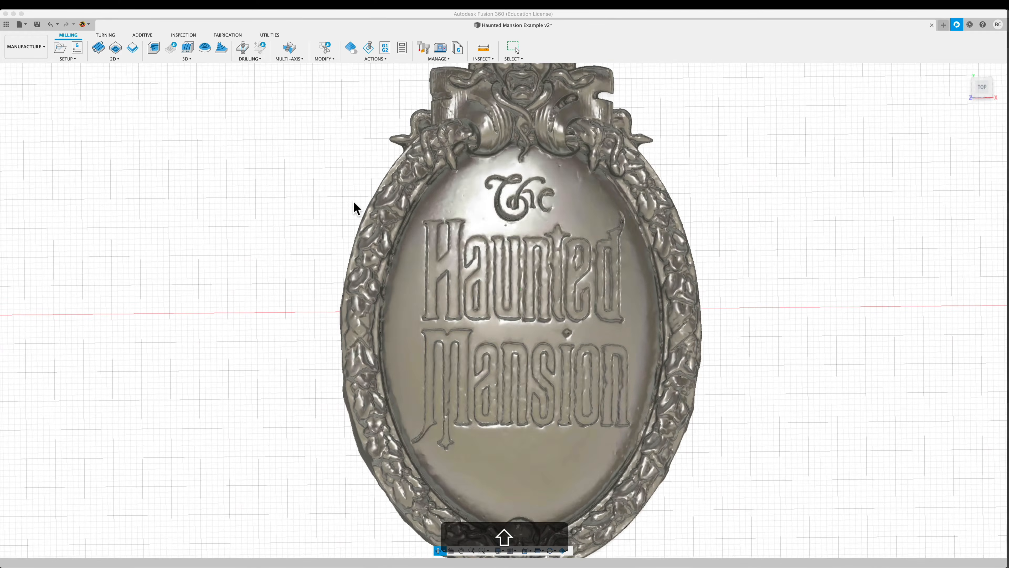
{"action": "scroll", "coordinate": [324, 213], "scroll_direction": "up", "scroll_amount": 2}
{"action": "scroll", "coordinate": [324, 211], "scroll_direction": "down", "scroll_amount": 5}
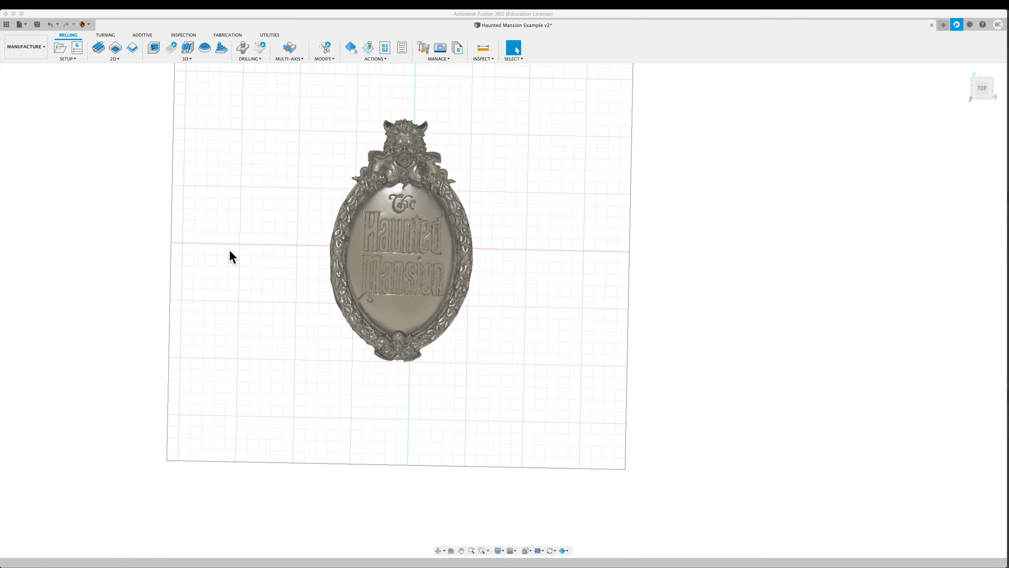
{"action": "middle_click_drag", "start_coordinate": [231, 256], "coordinate": [313, 295]}
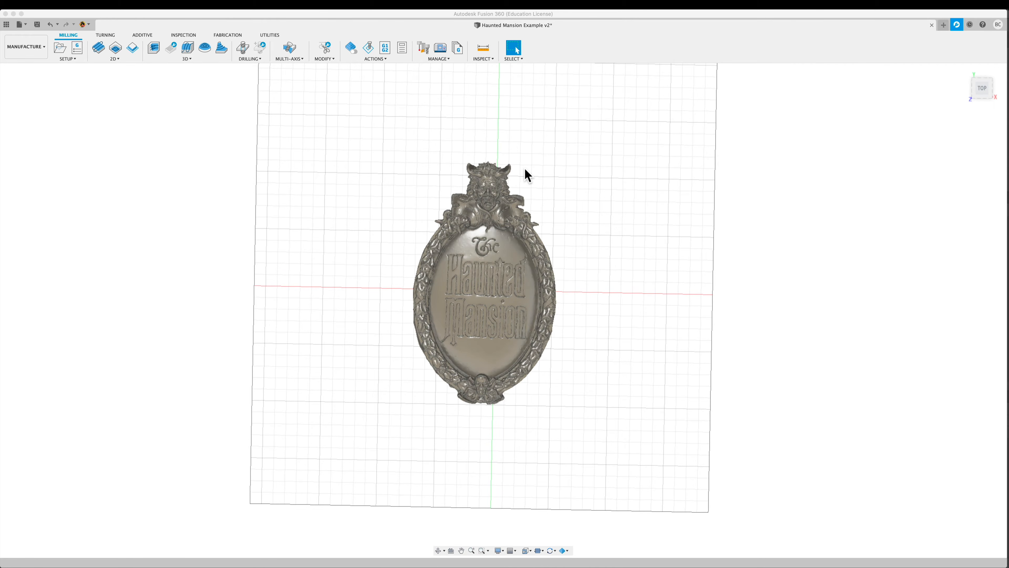
{"action": "left_click", "coordinate": [344, 165]}
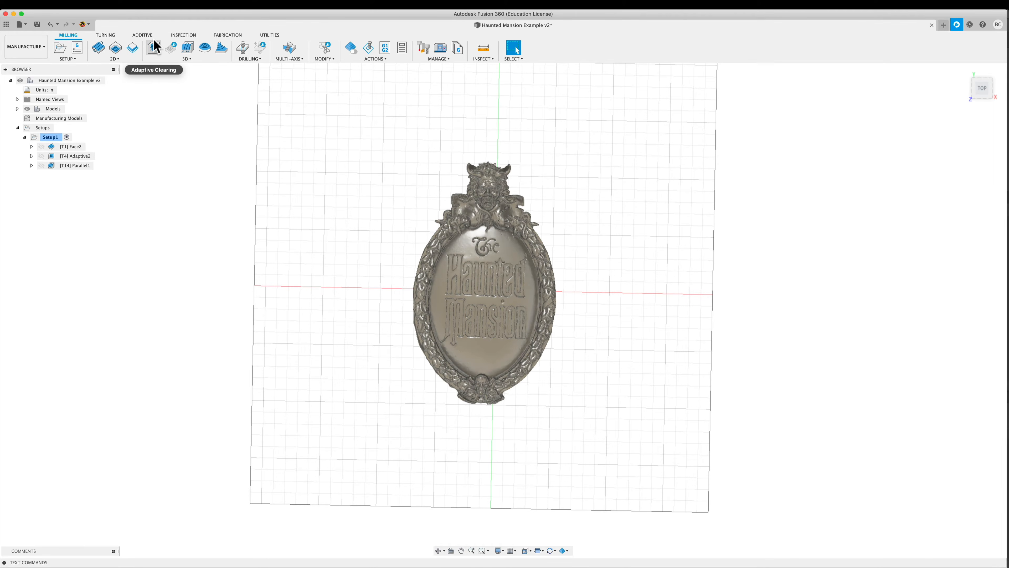
{"action": "left_click", "coordinate": [135, 48]}
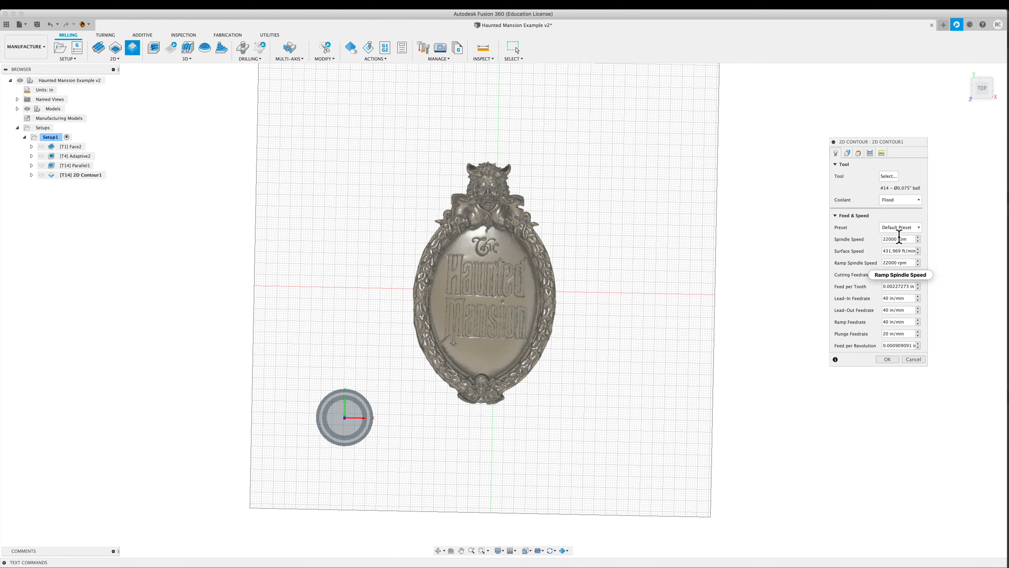
{"action": "left_click", "coordinate": [889, 177]}
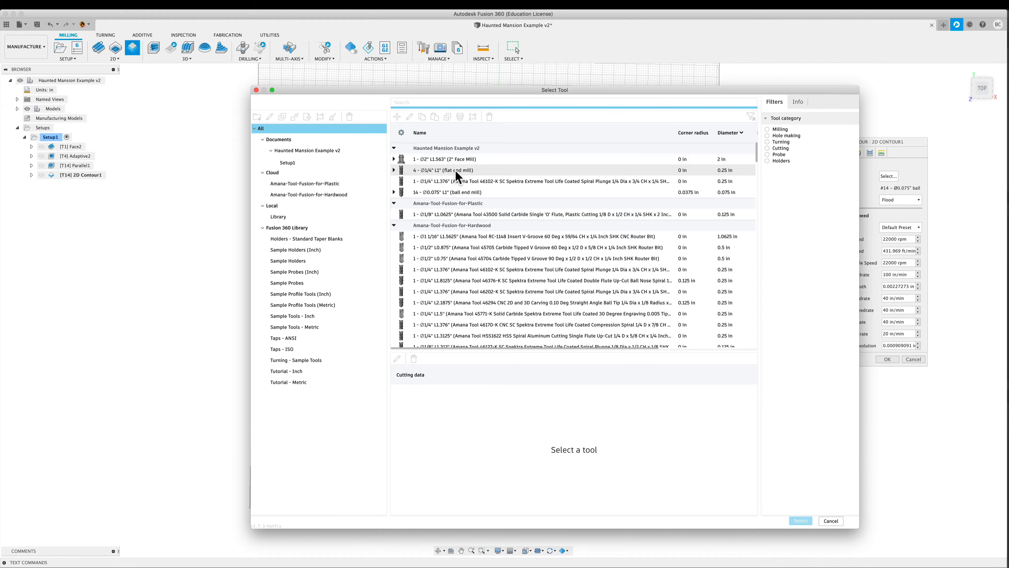
{"action": "left_click", "coordinate": [456, 171]}
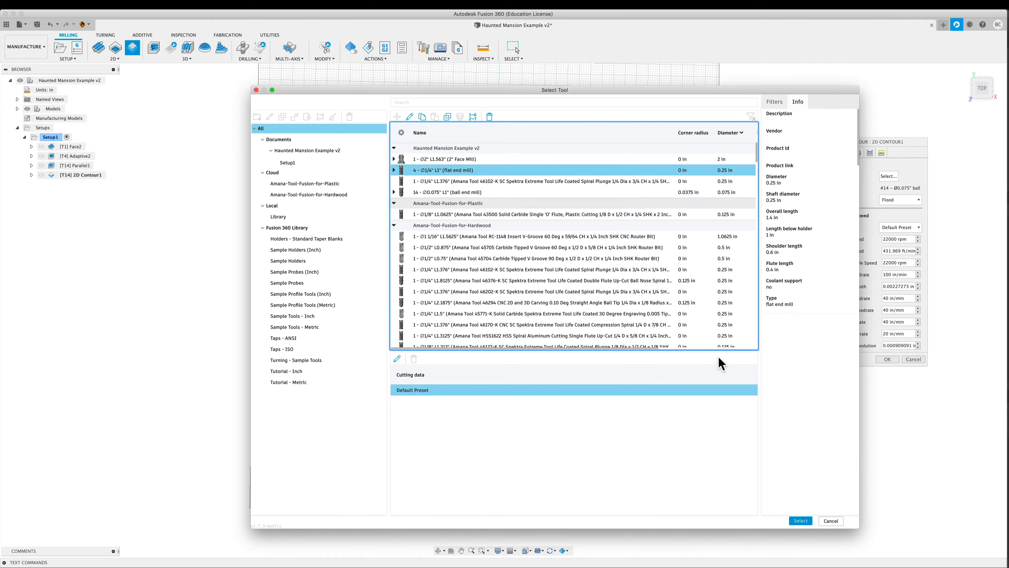
{"action": "left_click", "coordinate": [800, 521]}
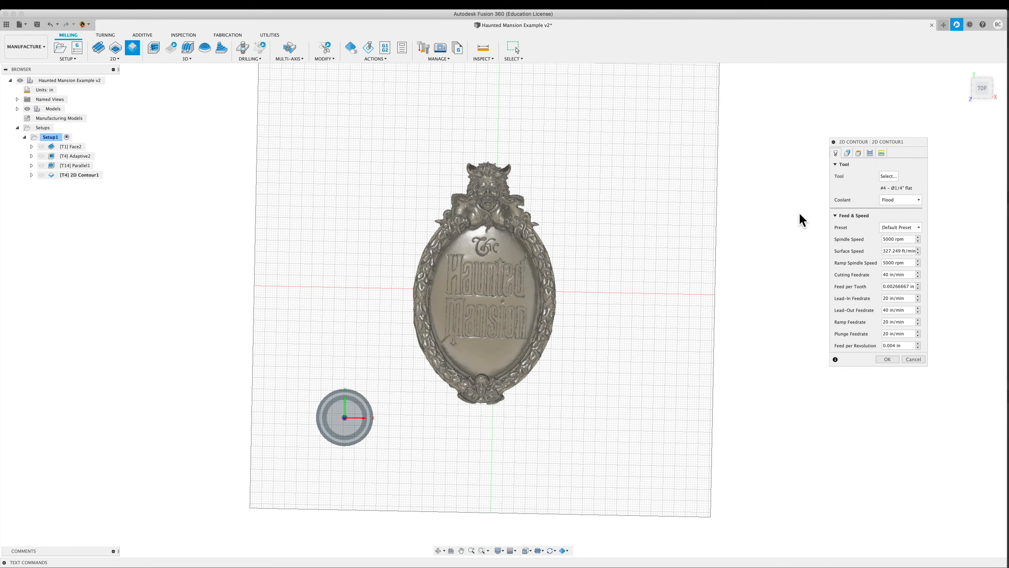
Open the 2D contour's geometry settings and examine the sign's outer edge for the contour selection.
{"action": "left_click", "coordinate": [848, 153]}
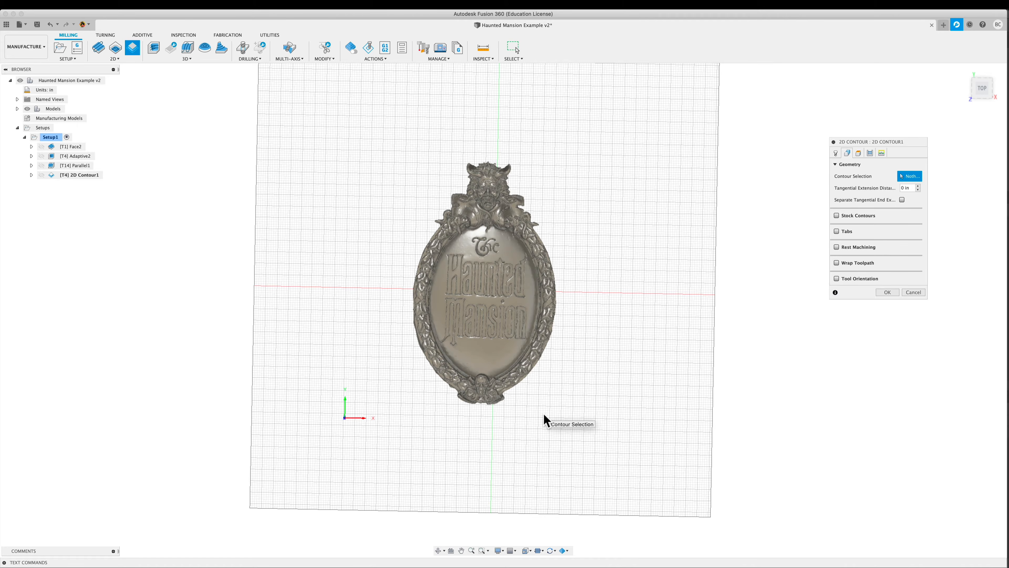
{"action": "key", "text": "alt"}
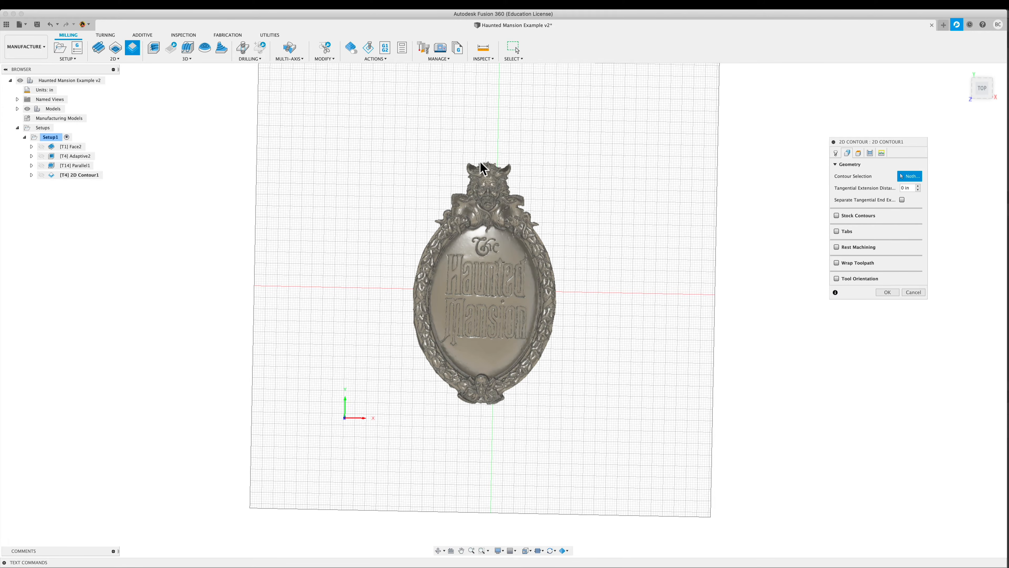
{"action": "scroll", "coordinate": [508, 178], "scroll_direction": "up", "scroll_amount": 5}
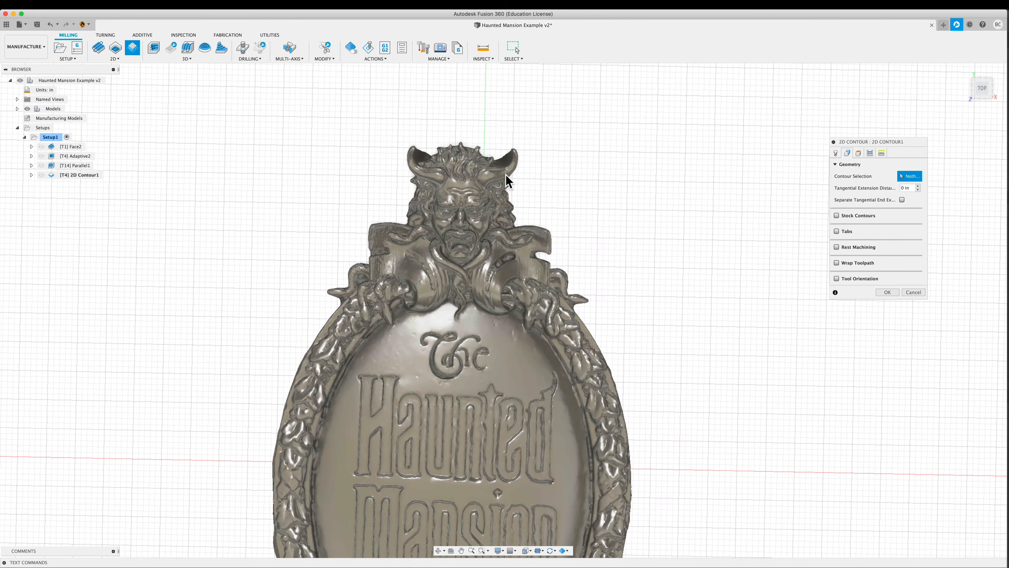
{"action": "scroll", "coordinate": [574, 395], "scroll_direction": "down", "scroll_amount": 8}
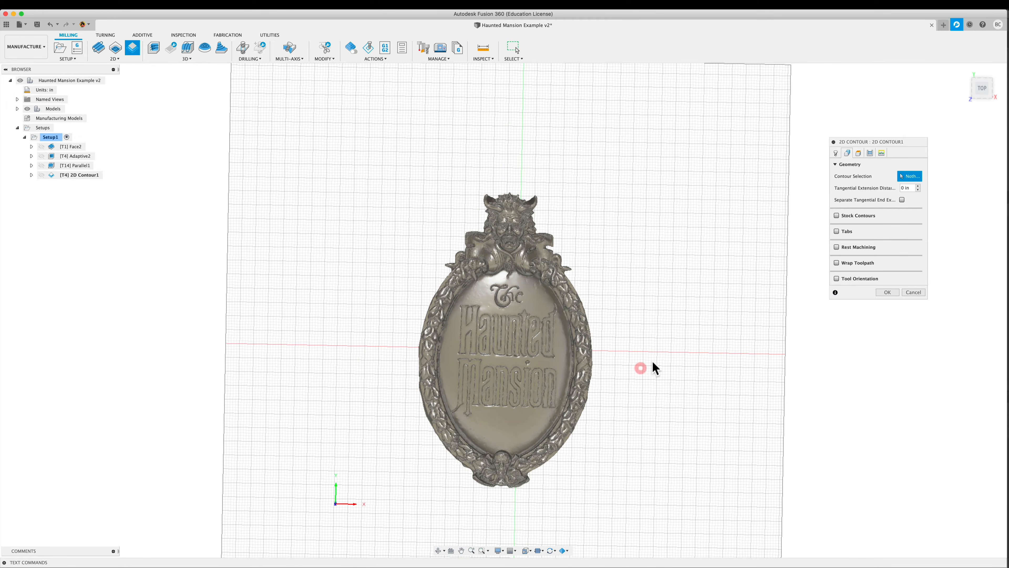
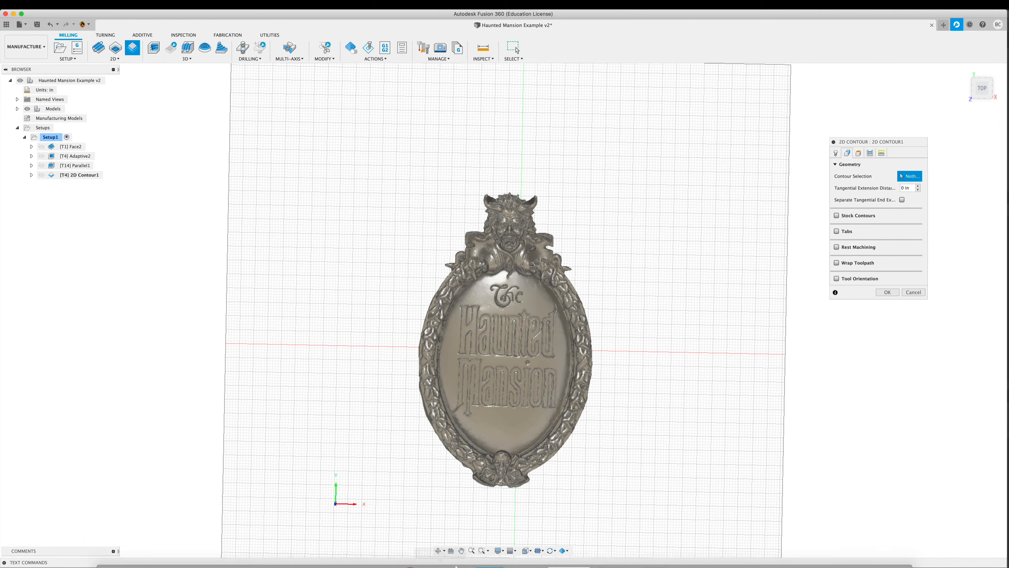
Switch to Photoshop, select the sign in the screenshot with Select Subject, and hide its background with a layer mask.
{"action": "mouse_move", "coordinate": [457, 565]}
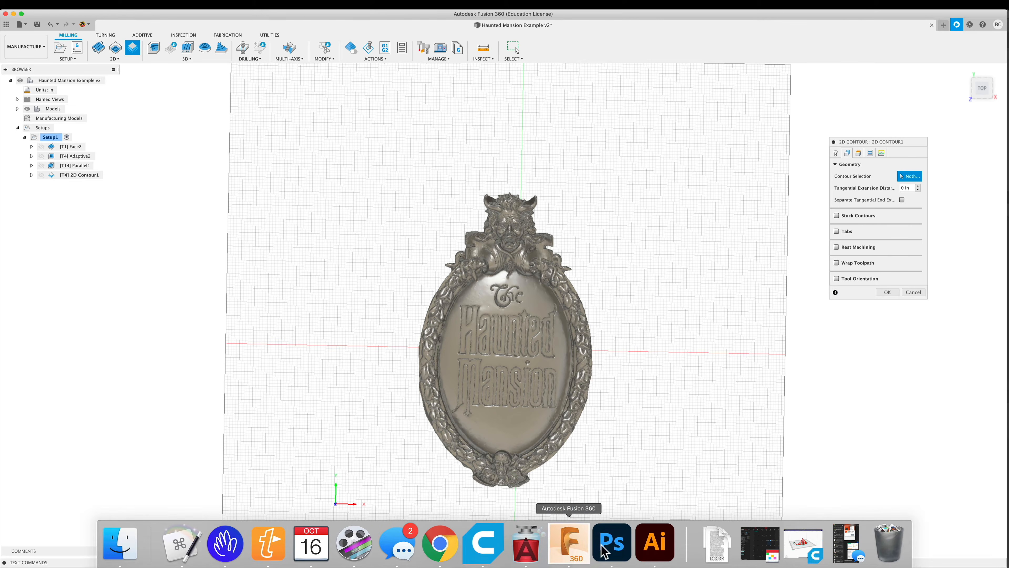
{"action": "left_click", "coordinate": [608, 541]}
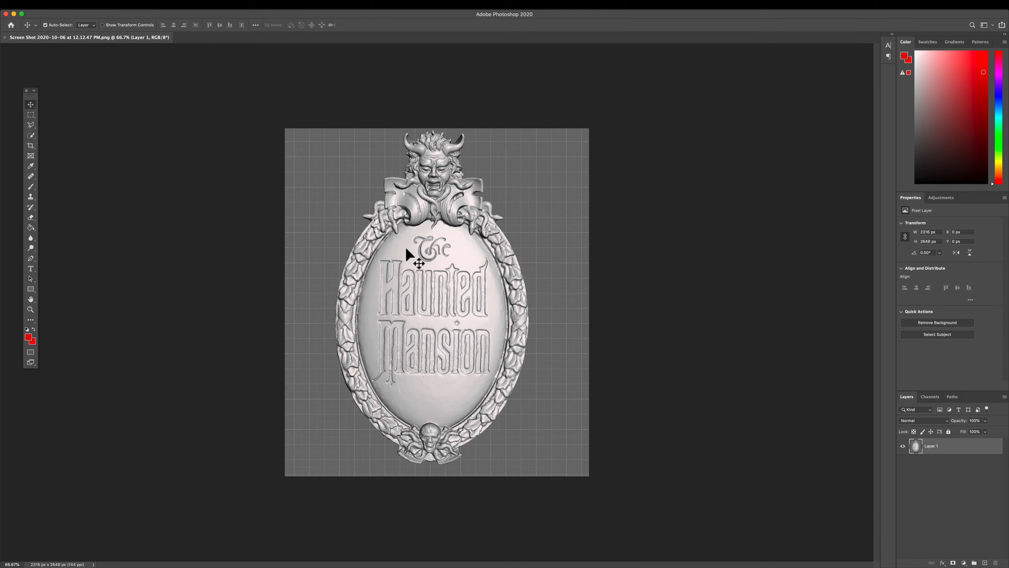
{"action": "key", "text": "super+equal"}
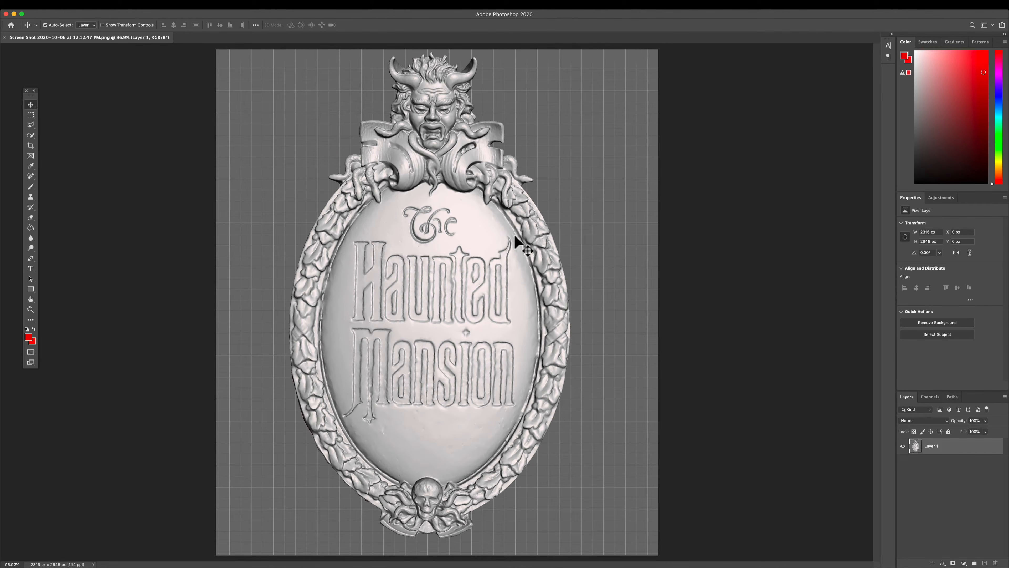
{"action": "key", "text": "super+minus"}
{"action": "key", "text": "super+equal"}
{"action": "key", "text": "super+minus"}
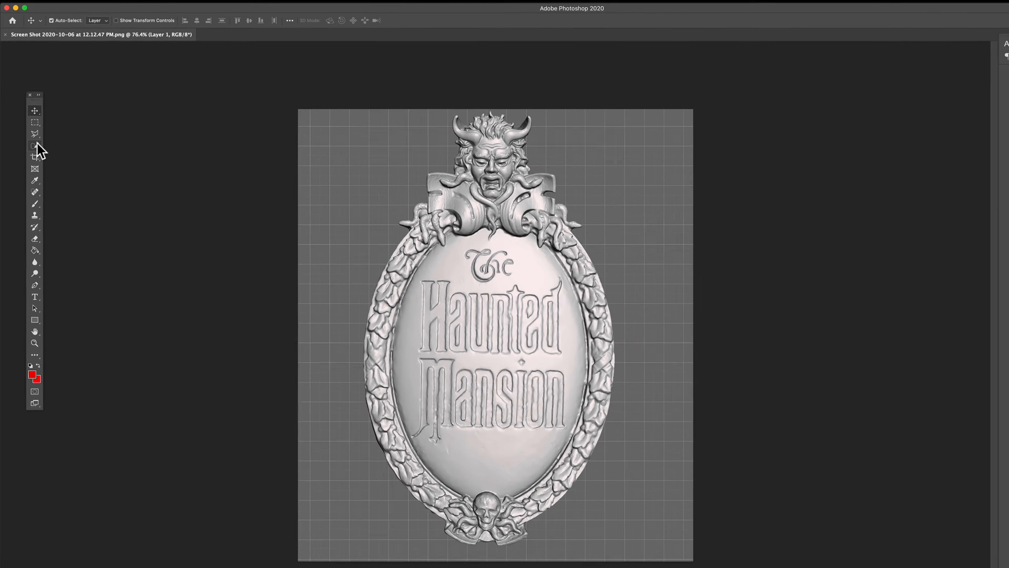
{"action": "left_click", "coordinate": [30, 135]}
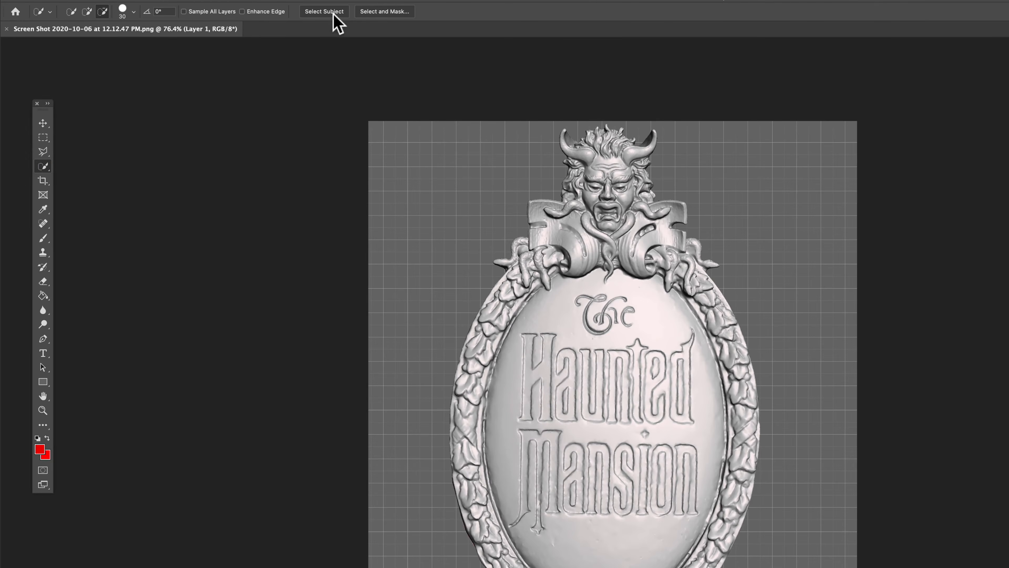
{"action": "left_click", "coordinate": [323, 12]}
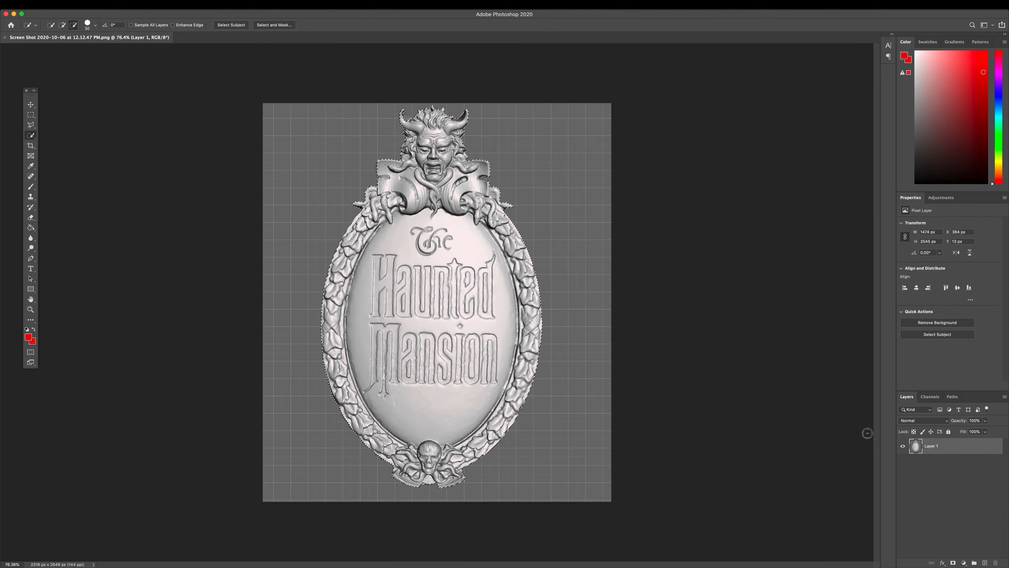
{"action": "left_click", "coordinate": [953, 563]}
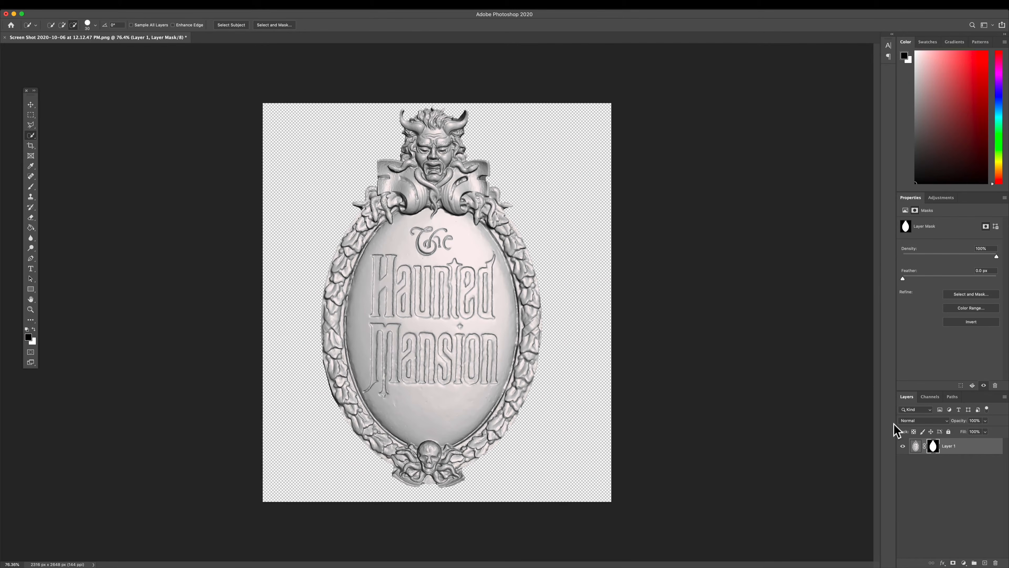
Apply a black Color Overlay to the sign layer with Normal blend mode and 100% opacity.
{"action": "left_click", "coordinate": [958, 452]}
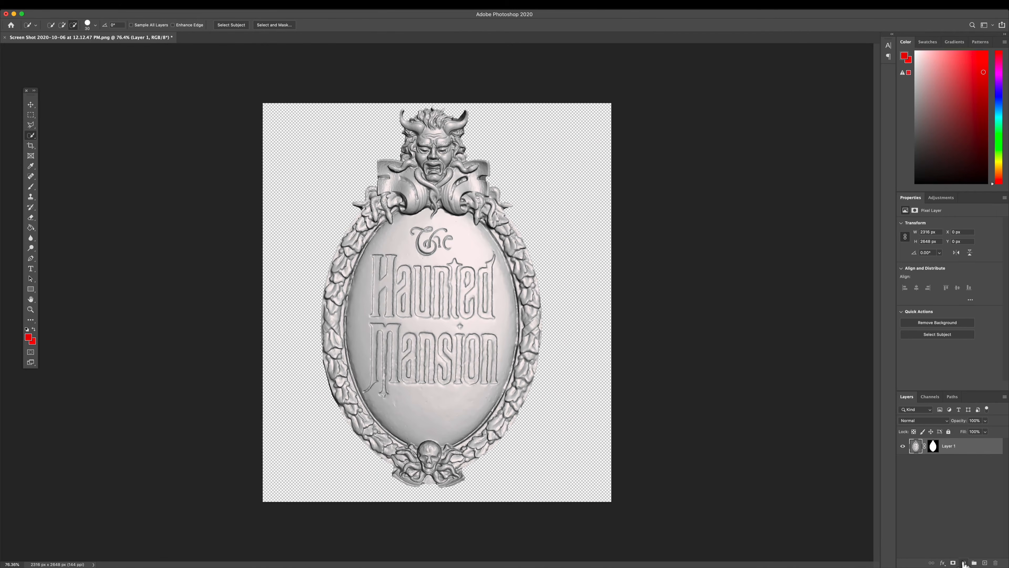
{"action": "left_click", "coordinate": [942, 562]}
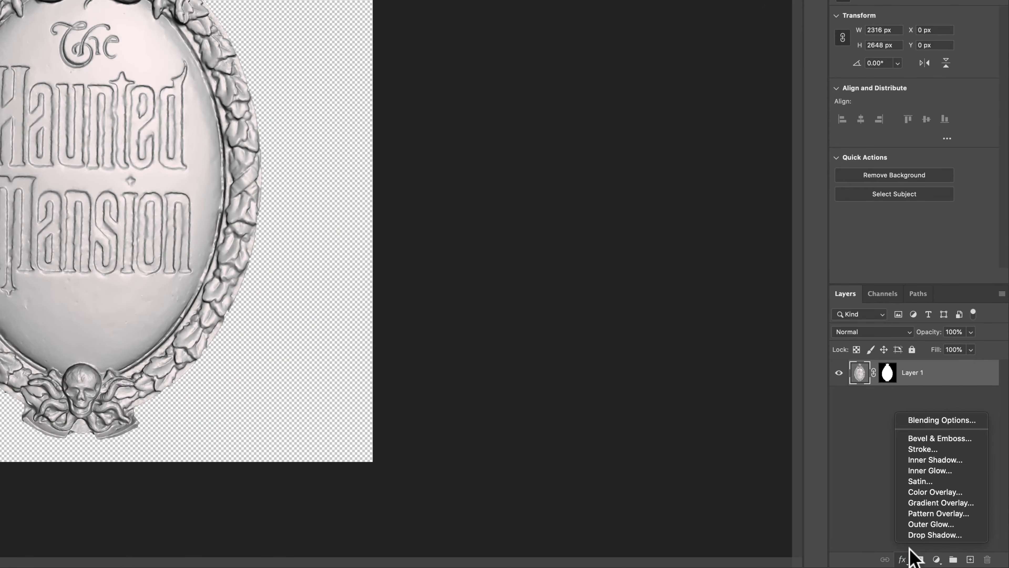
{"action": "left_click", "coordinate": [923, 493]}
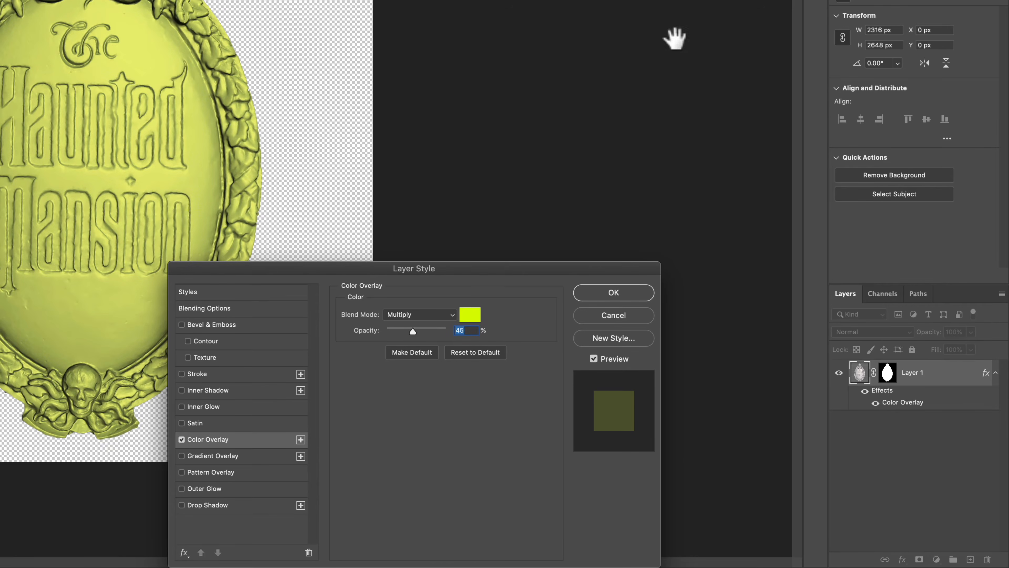
{"action": "left_click", "coordinate": [419, 314]}
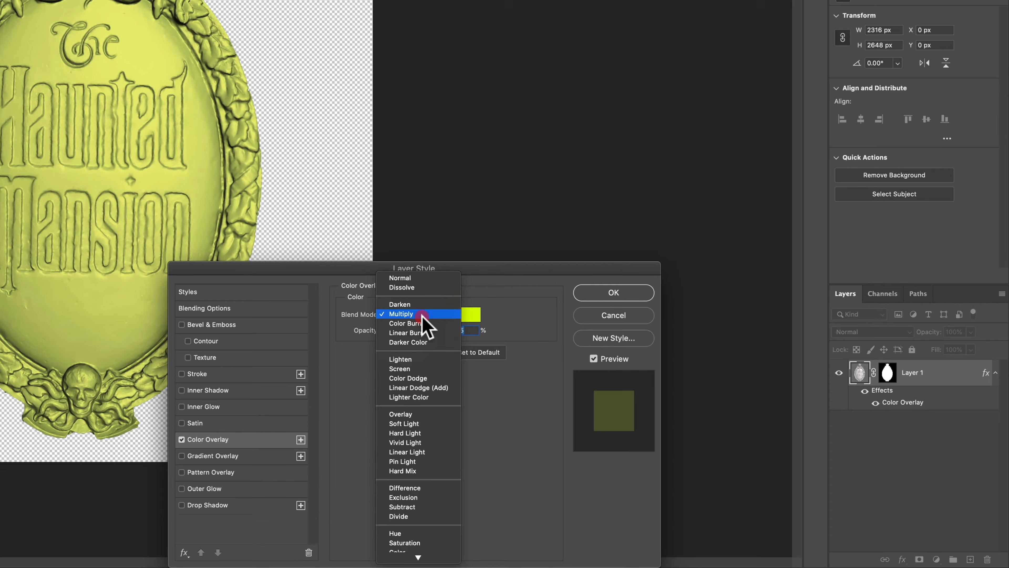
{"action": "left_click", "coordinate": [419, 280]}
{"action": "left_click", "coordinate": [470, 314]}
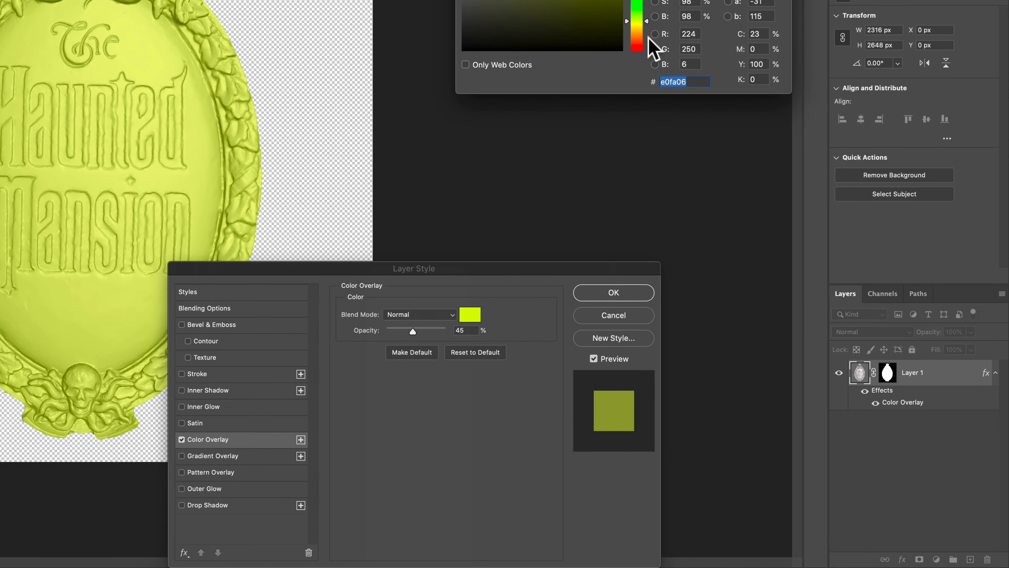
{"action": "left_click", "coordinate": [619, 47]}
{"action": "left_click", "coordinate": [833, 55]}
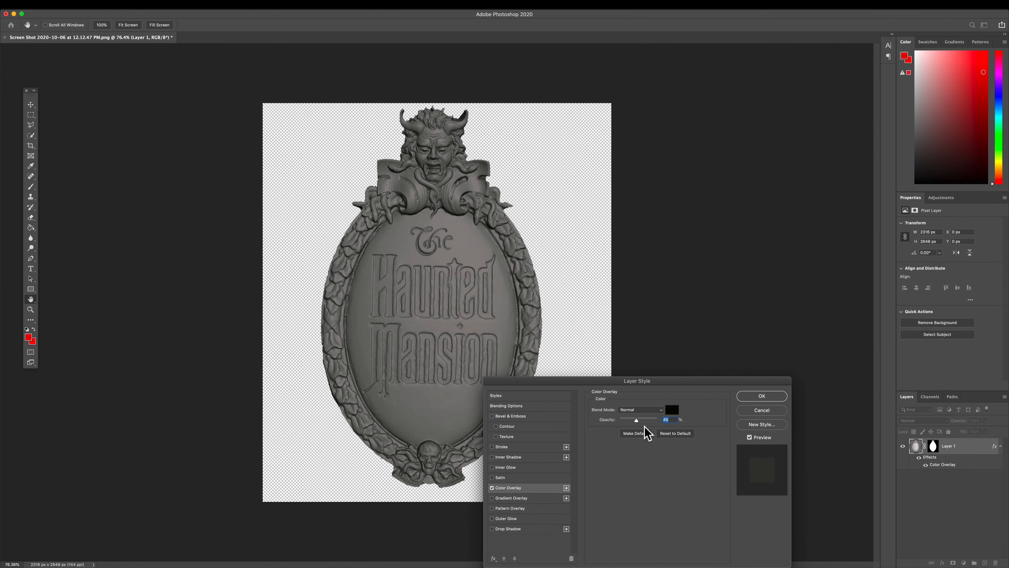
{"action": "left_click_drag", "start_coordinate": [637, 424], "coordinate": [670, 430]}
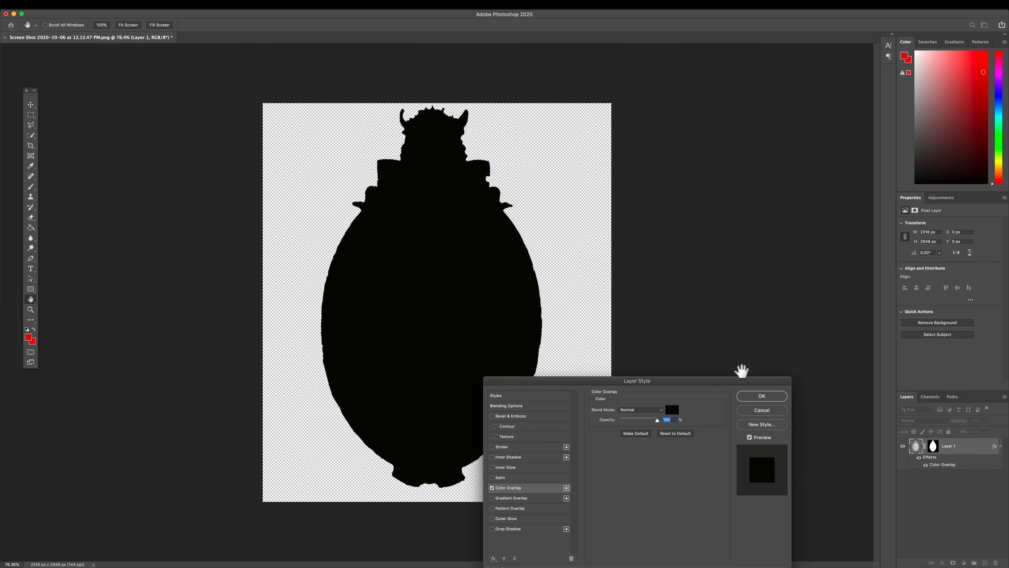
{"action": "left_click", "coordinate": [746, 399]}
Export the black silhouette from Photoshop as a JPG with Save for Web and open it in Illustrator.
{"action": "key", "text": "w"}
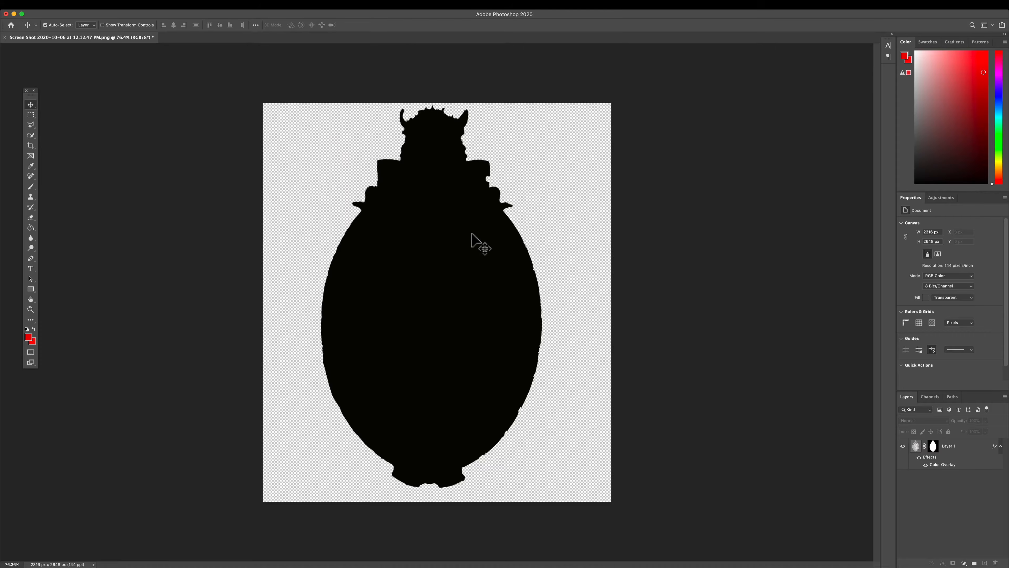
{"action": "key", "text": "alt+shift+super+s"}
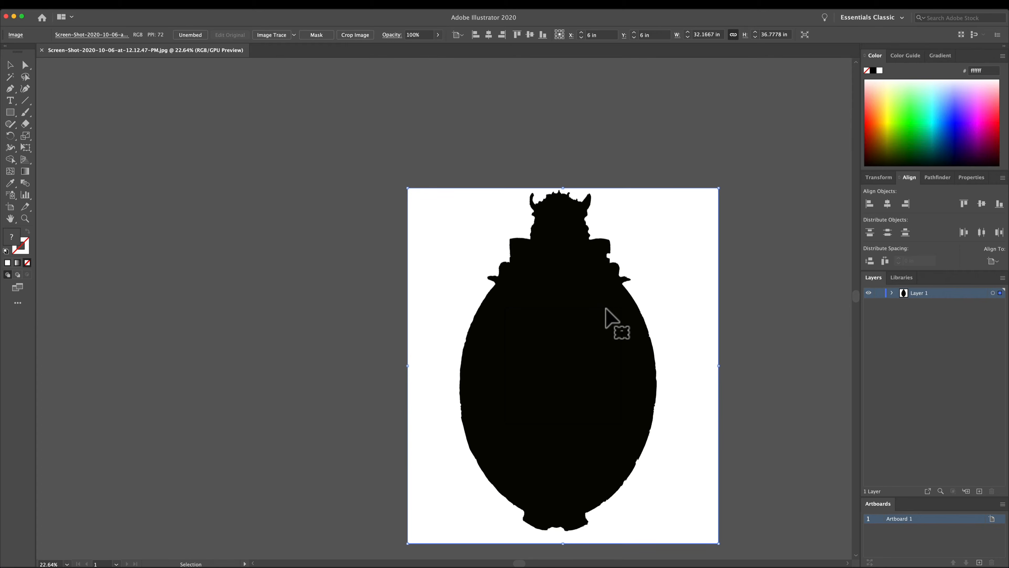
{"action": "left_click", "coordinate": [580, 277]}
{"action": "scroll", "coordinate": [580, 277], "scroll_direction": "up", "scroll_amount": 5, "text": "alt"}
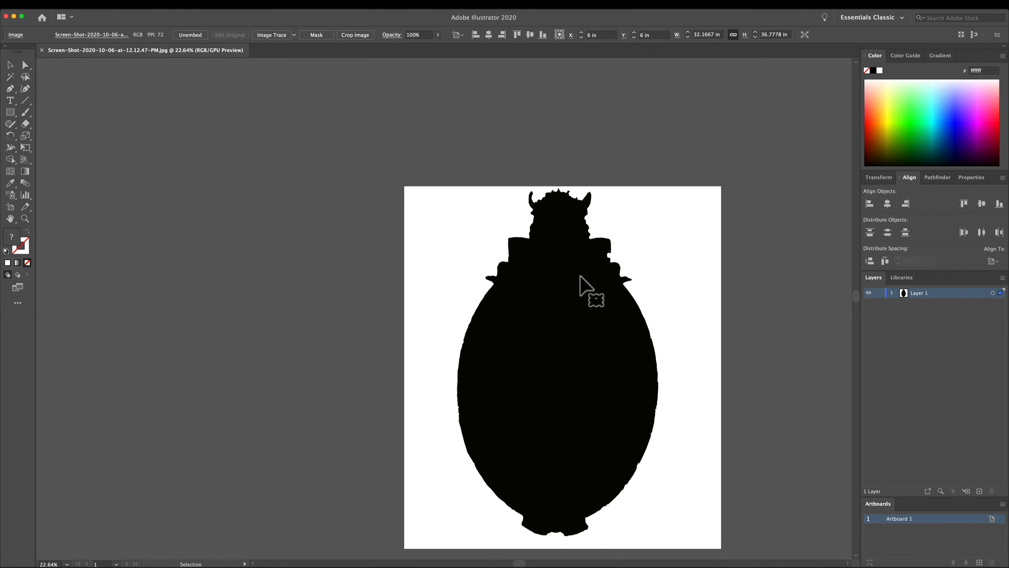
{"action": "scroll", "coordinate": [571, 330], "scroll_direction": "down", "scroll_amount": 3, "text": "alt"}
{"action": "scroll", "coordinate": [570, 330], "scroll_direction": "down", "scroll_amount": 3, "text": "alt"}
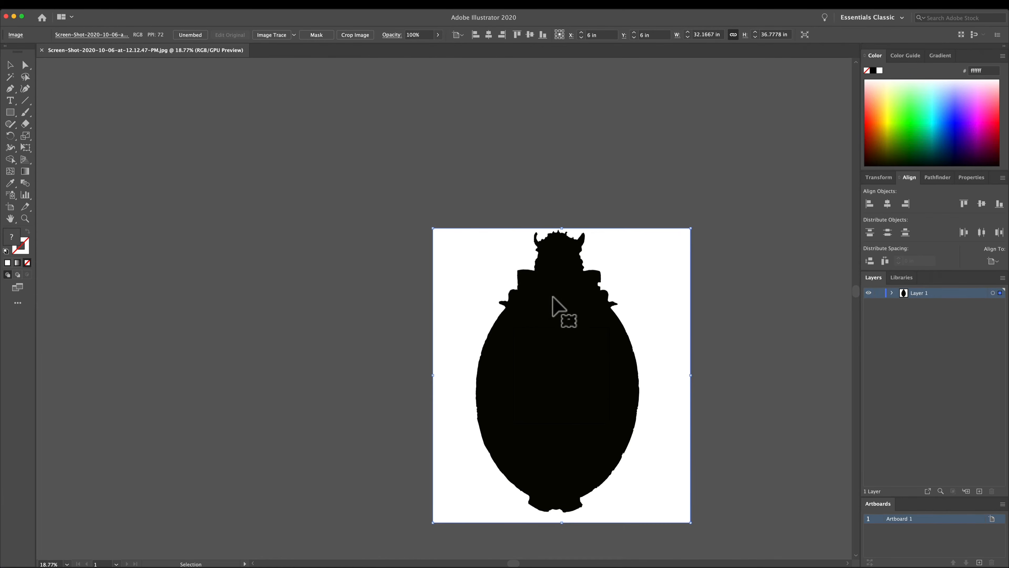
Trace the silhouette image with the Black and White Logo preset and expand the tracing into paths.
{"action": "left_click", "coordinate": [560, 409]}
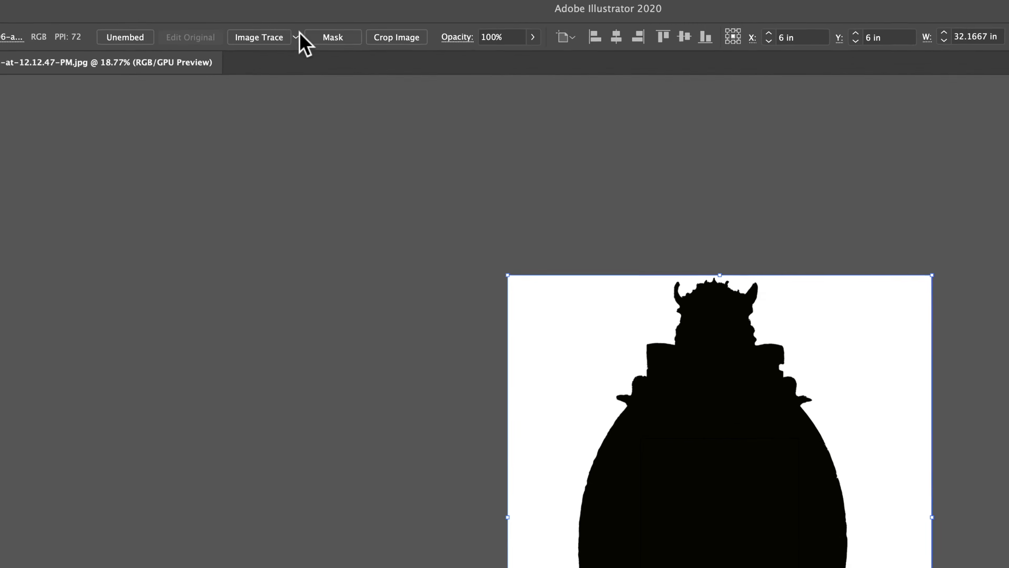
{"action": "left_click", "coordinate": [294, 35]}
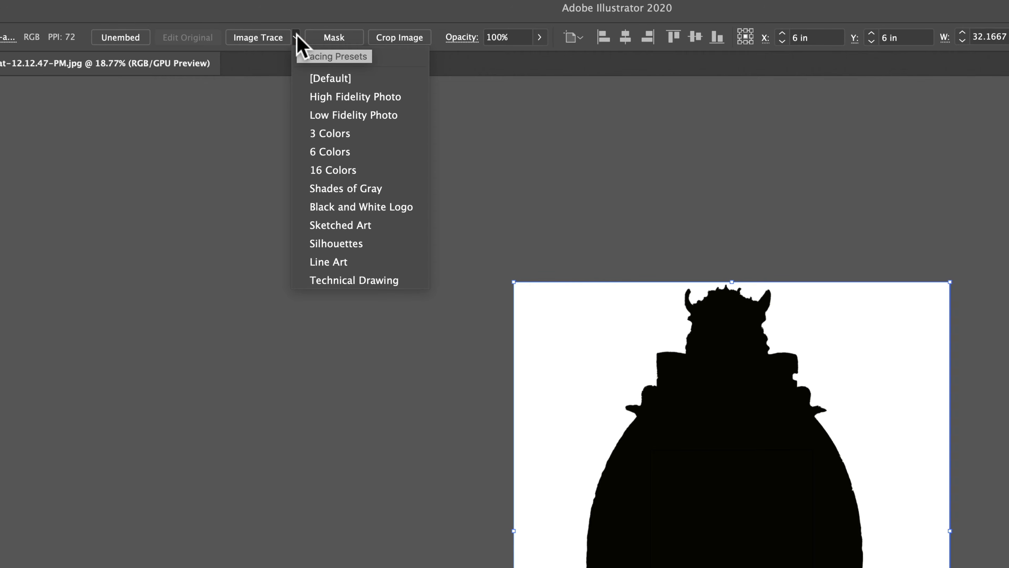
{"action": "left_click", "coordinate": [355, 207]}
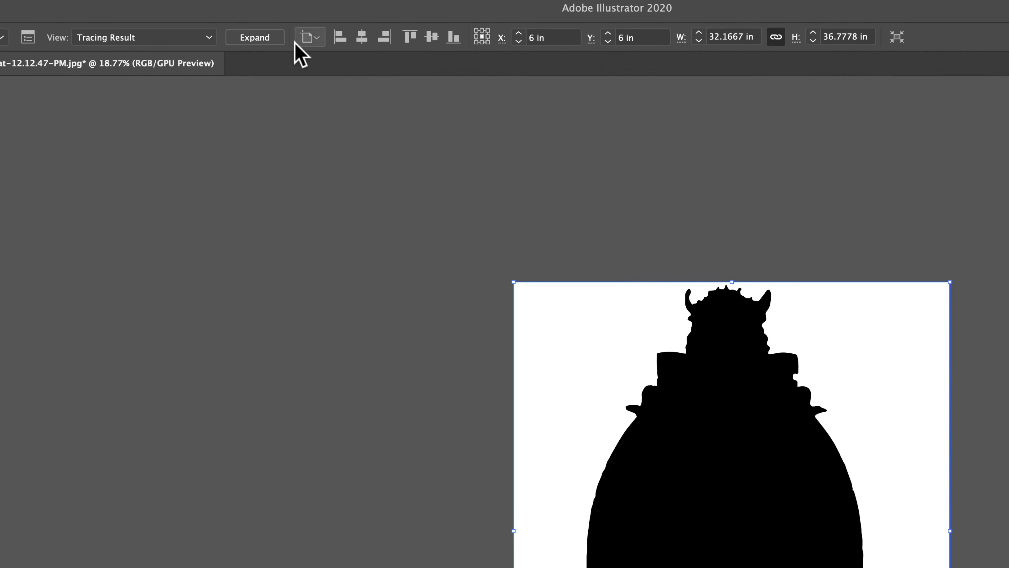
{"action": "left_click", "coordinate": [251, 40]}
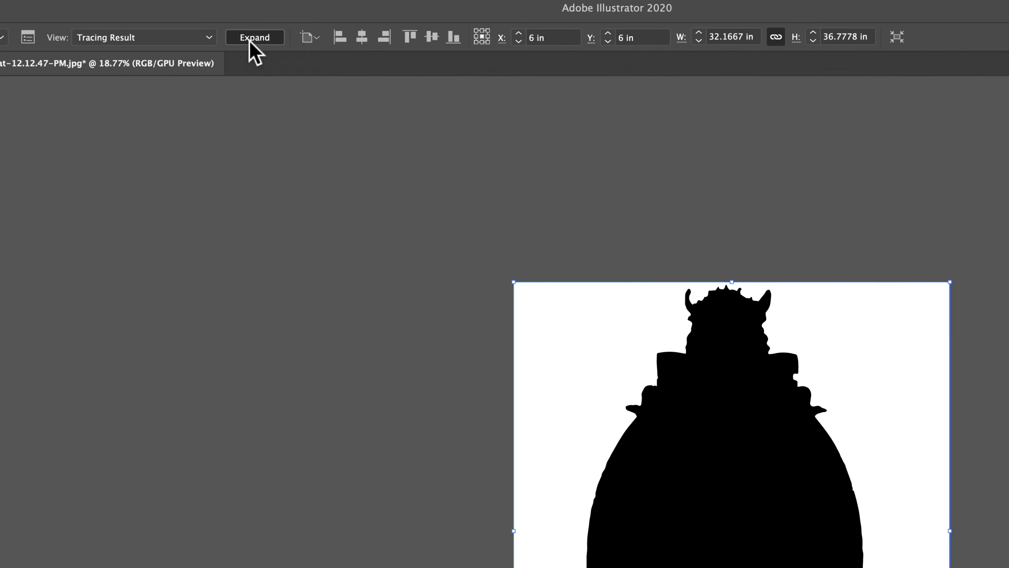
Ungroup the traced artwork and delete the white background shape around the silhouette.
{"action": "key", "text": "shift+super"}
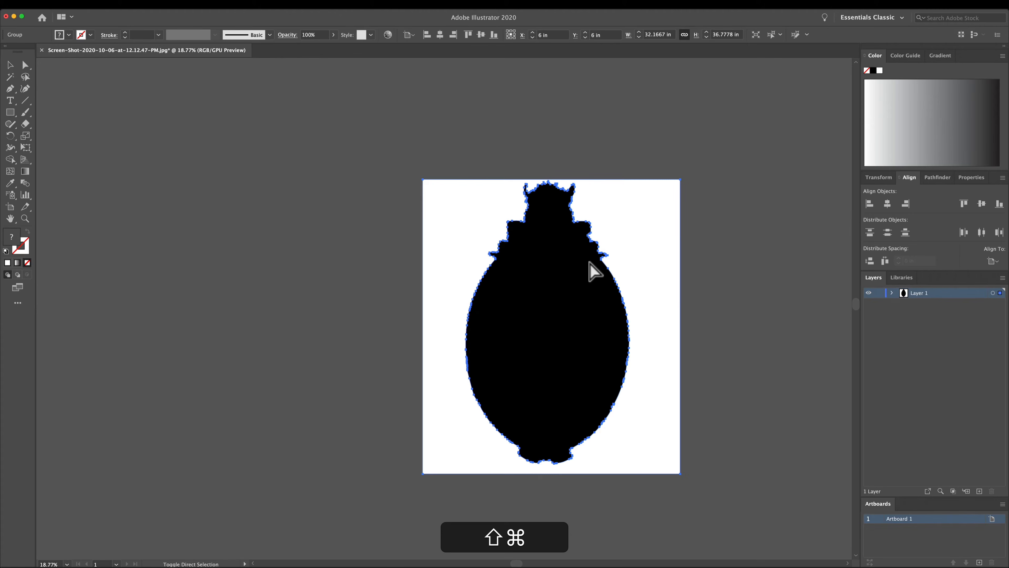
{"action": "key", "text": "shift+super+g"}
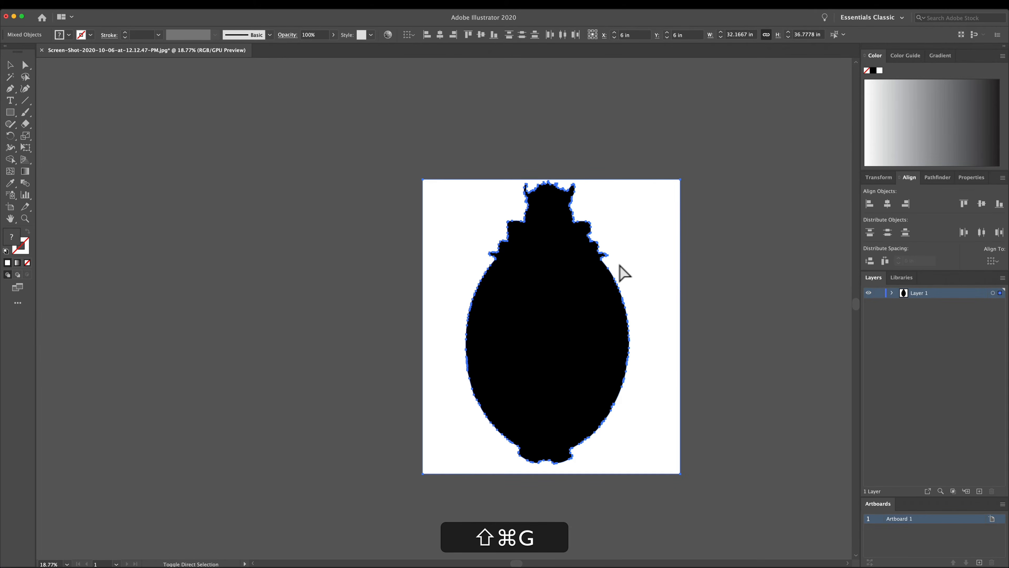
{"action": "left_click", "coordinate": [684, 275]}
{"action": "left_click", "coordinate": [655, 259]}
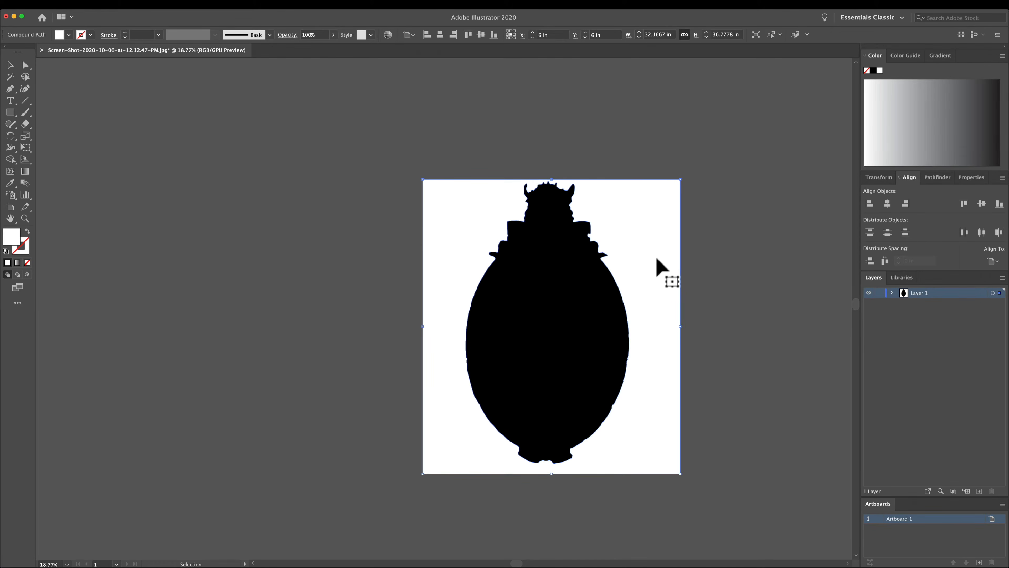
{"action": "key", "text": "BackSpace"}
Enlarge the artboard about its center until it encloses the whole silhouette, keeping the silhouette in its original position.
{"action": "scroll", "coordinate": [682, 294], "scroll_direction": "down", "scroll_amount": 3, "text": "alt"}
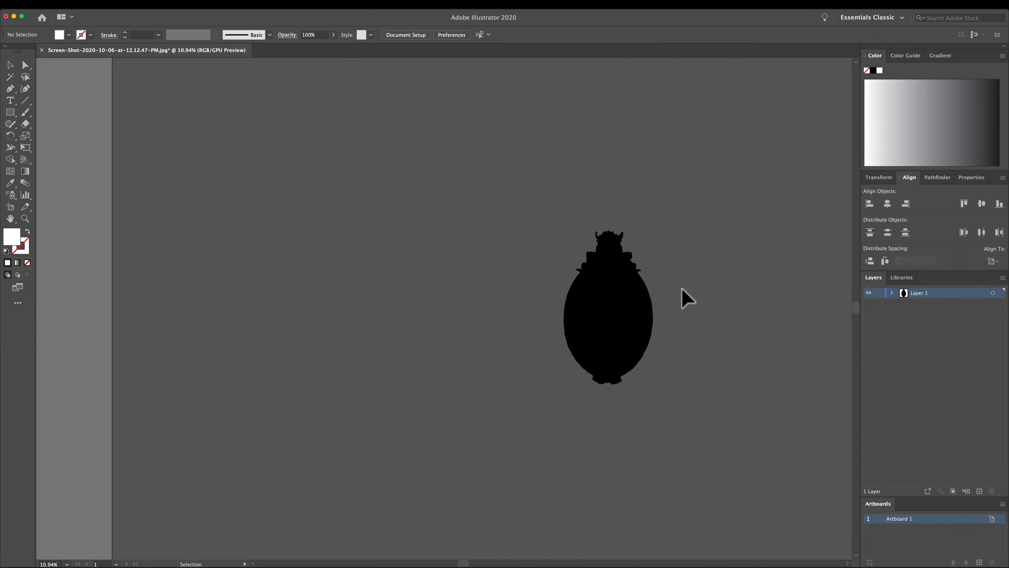
{"action": "left_click", "coordinate": [9, 207]}
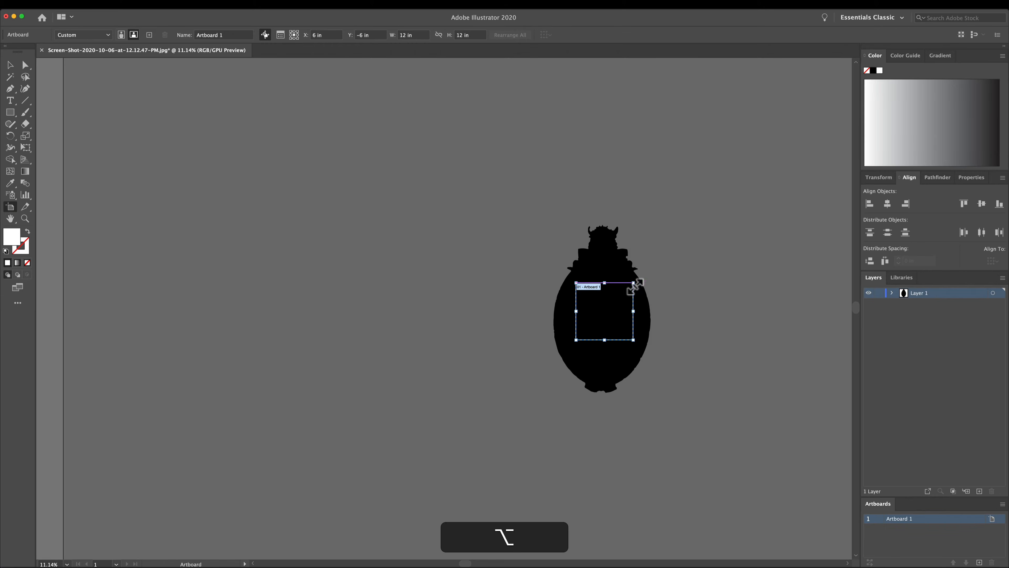
{"action": "left_click_drag", "start_coordinate": [633, 283], "coordinate": [684, 221], "text": "alt"}
{"action": "key", "text": "v"}
{"action": "left_click_drag", "start_coordinate": [605, 299], "coordinate": [602, 273]}
{"action": "key", "text": "super+z"}
{"action": "scroll", "coordinate": [649, 299], "scroll_direction": "up", "scroll_amount": 8, "text": "alt"}
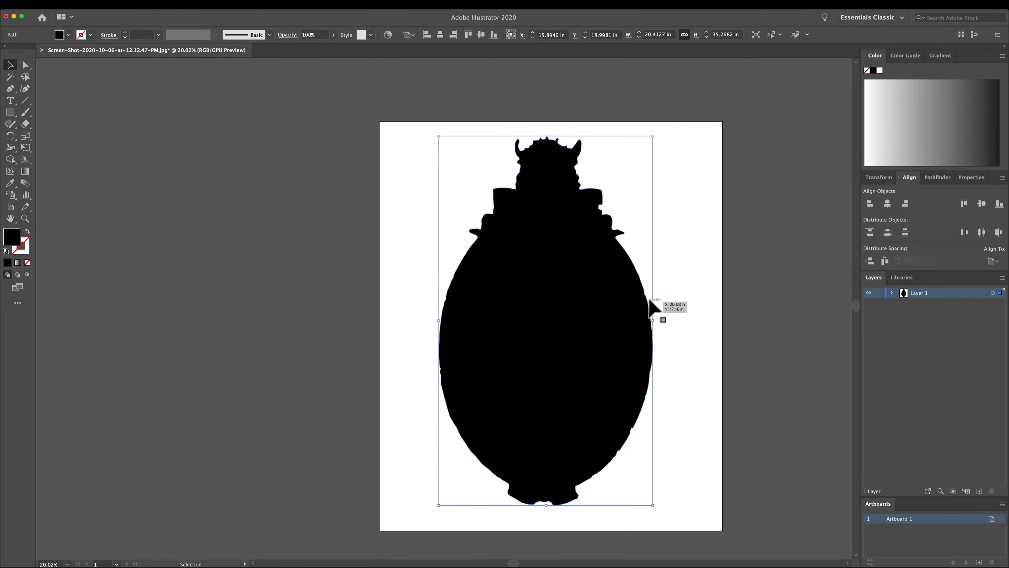
{"action": "left_click", "coordinate": [649, 299]}
Save the silhouette to the Desktop in SVG format under the name "out".
{"action": "left_click", "coordinate": [60, 5]}
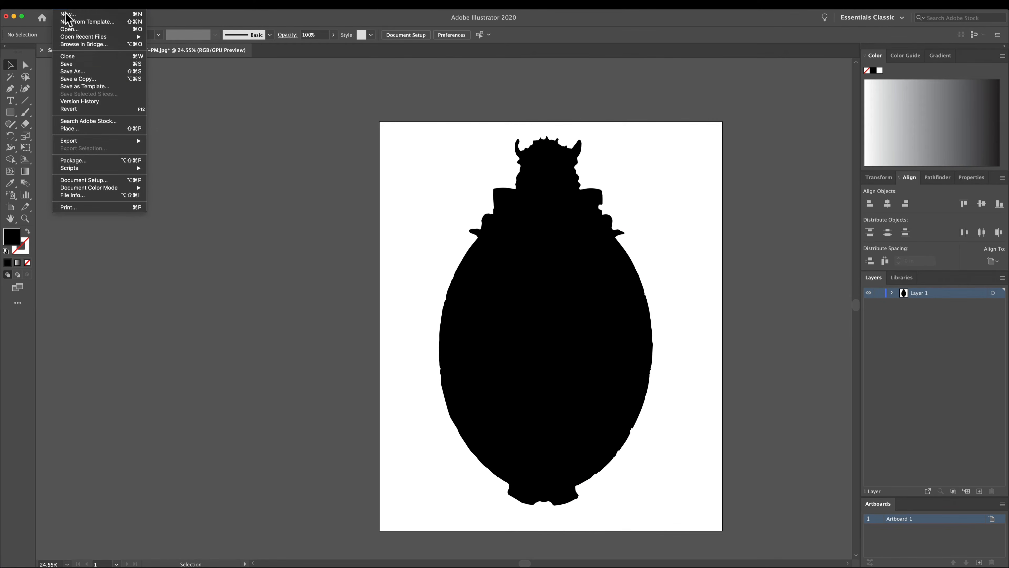
{"action": "left_click", "coordinate": [74, 69]}
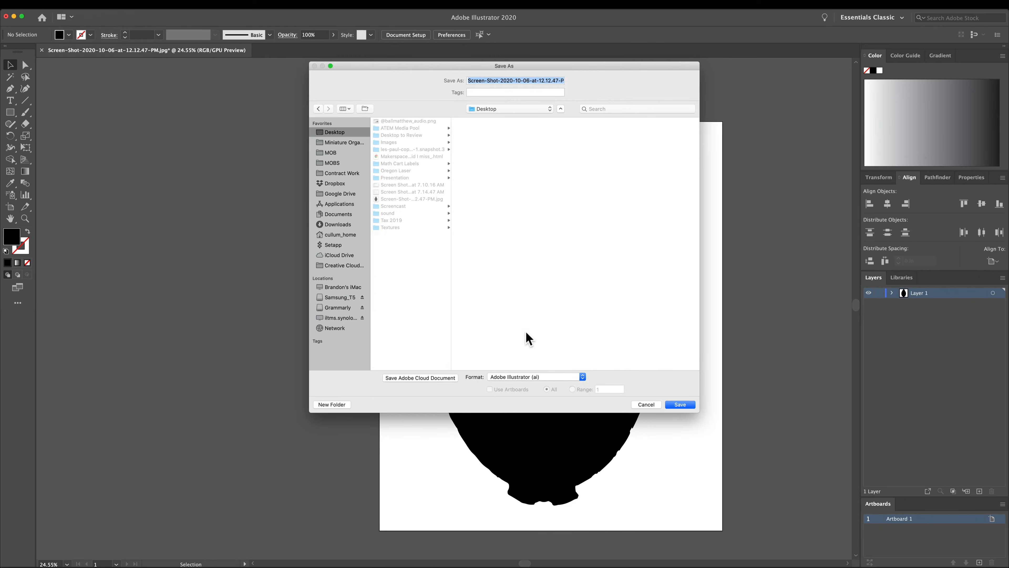
{"action": "left_click", "coordinate": [493, 377]}
{"action": "left_click", "coordinate": [521, 414]}
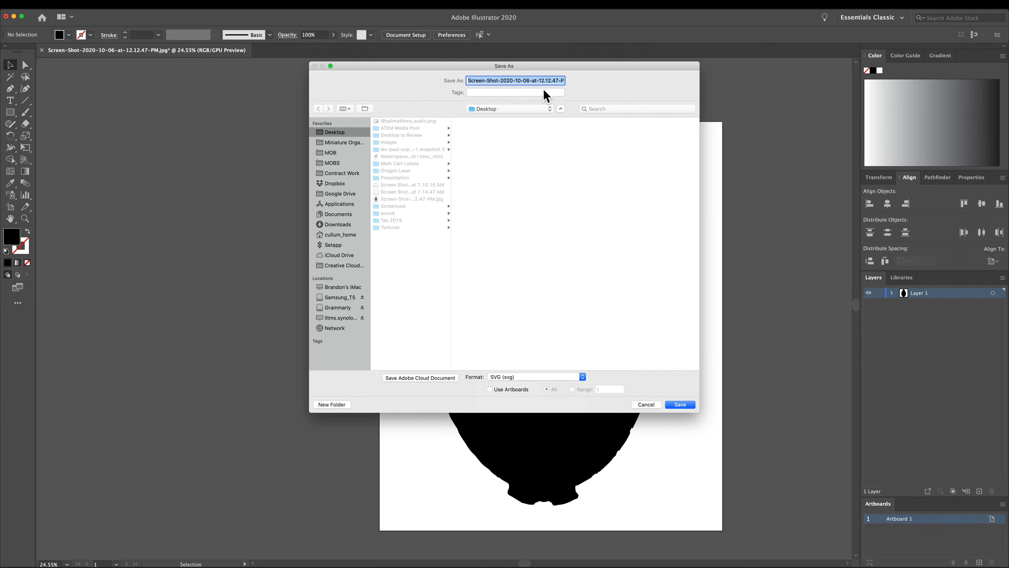
{"action": "type", "text": "out"}
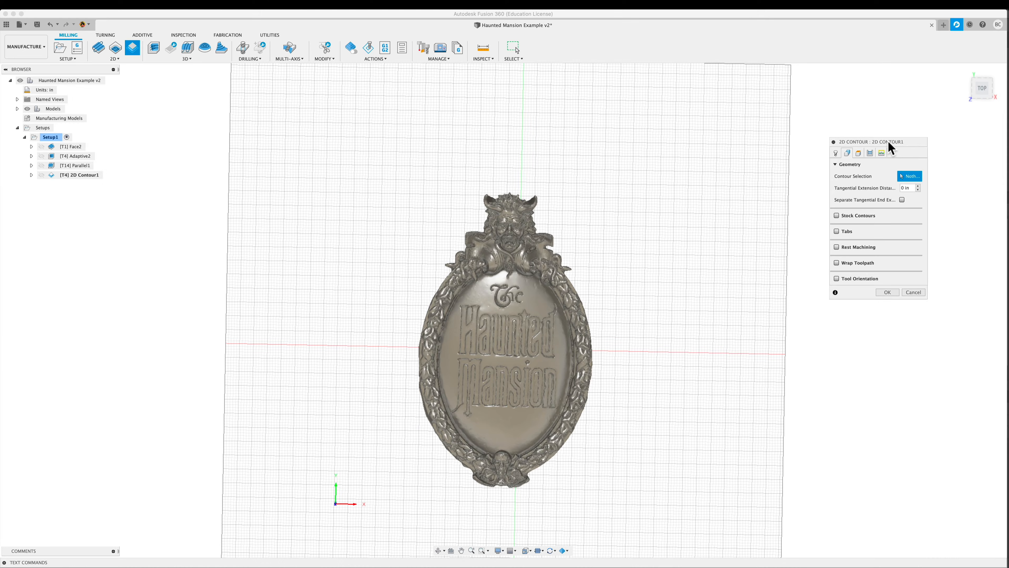
Switch back to Fusion 360, cancel the 2D Contour operation, and change to the Design workspace.
{"action": "left_click", "coordinate": [915, 294]}
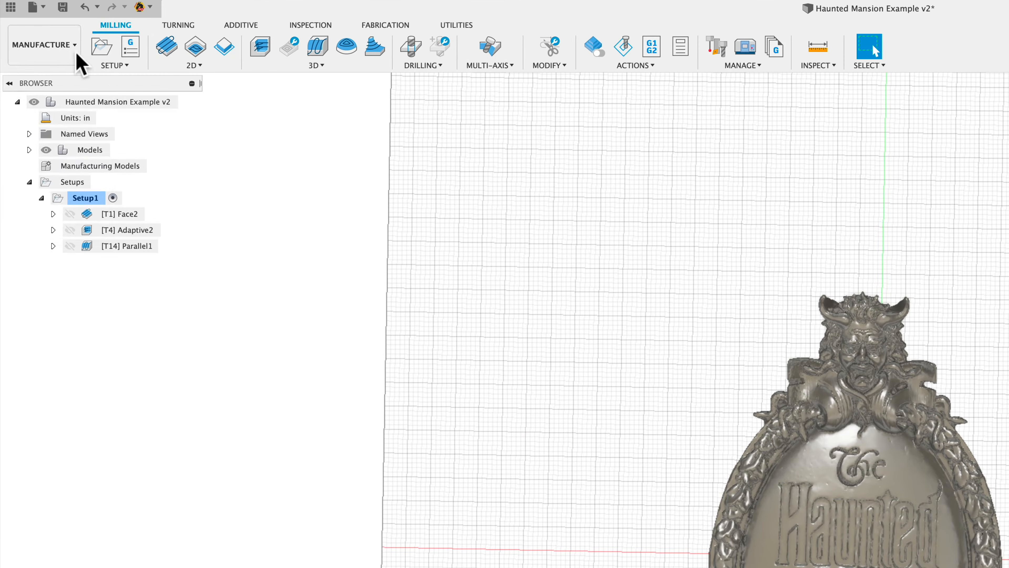
{"action": "left_click", "coordinate": [35, 47]}
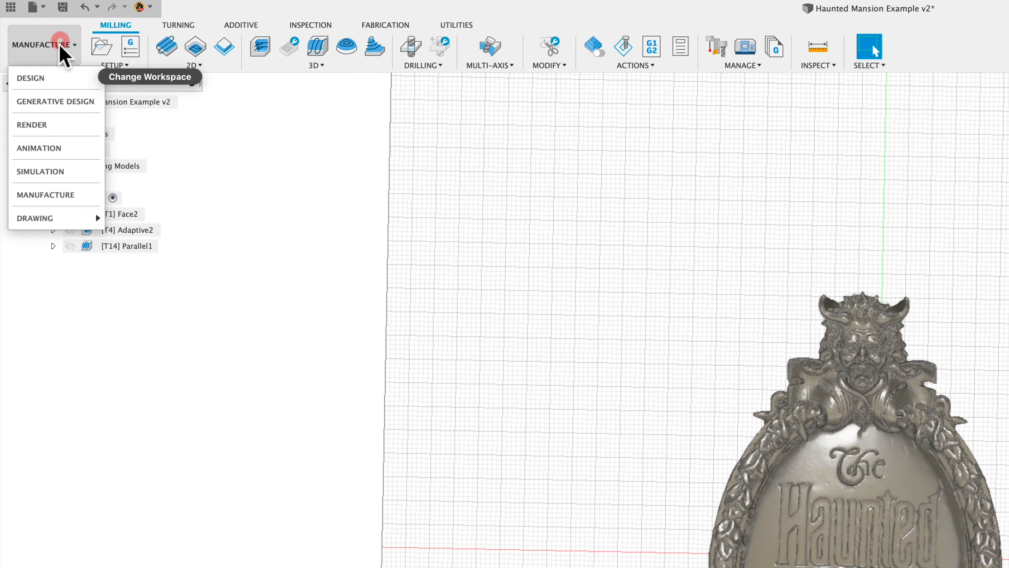
{"action": "left_click", "coordinate": [46, 80]}
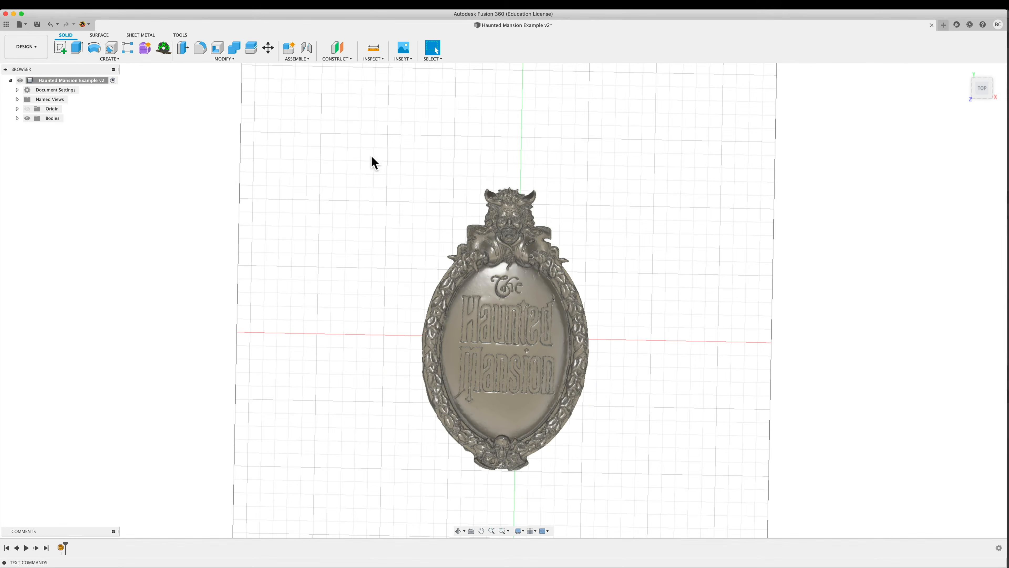
Insert the outlinej.svg file from the Desktop as a sketch on the horizontal origin plane.
{"action": "left_click", "coordinate": [404, 60]}
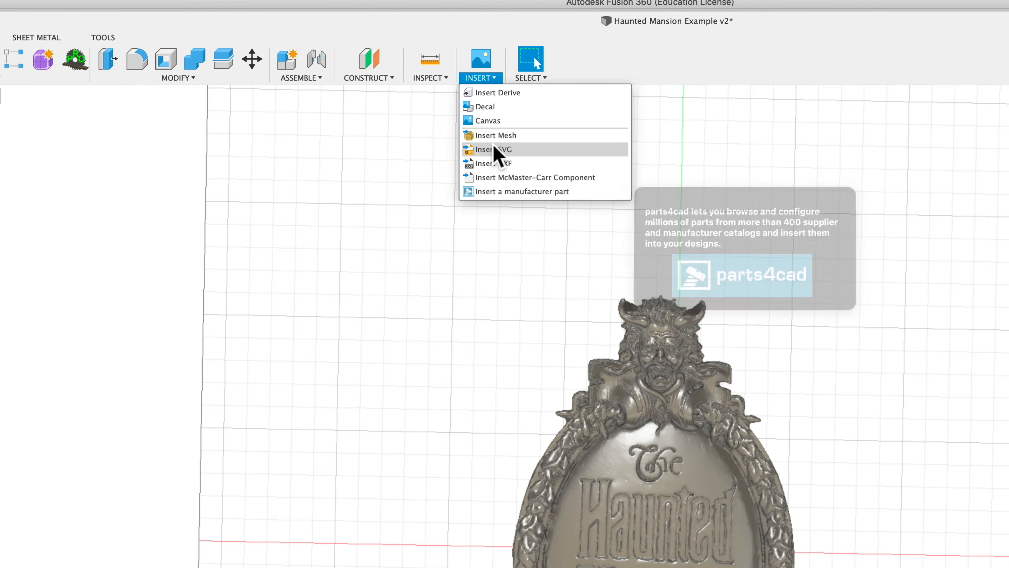
{"action": "left_click", "coordinate": [495, 153]}
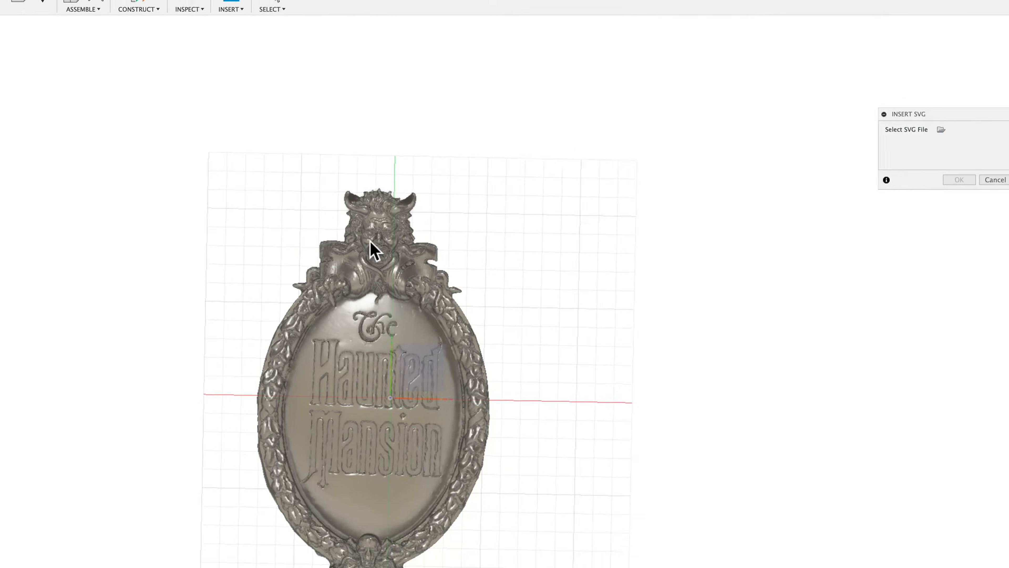
{"action": "left_click", "coordinate": [879, 115]}
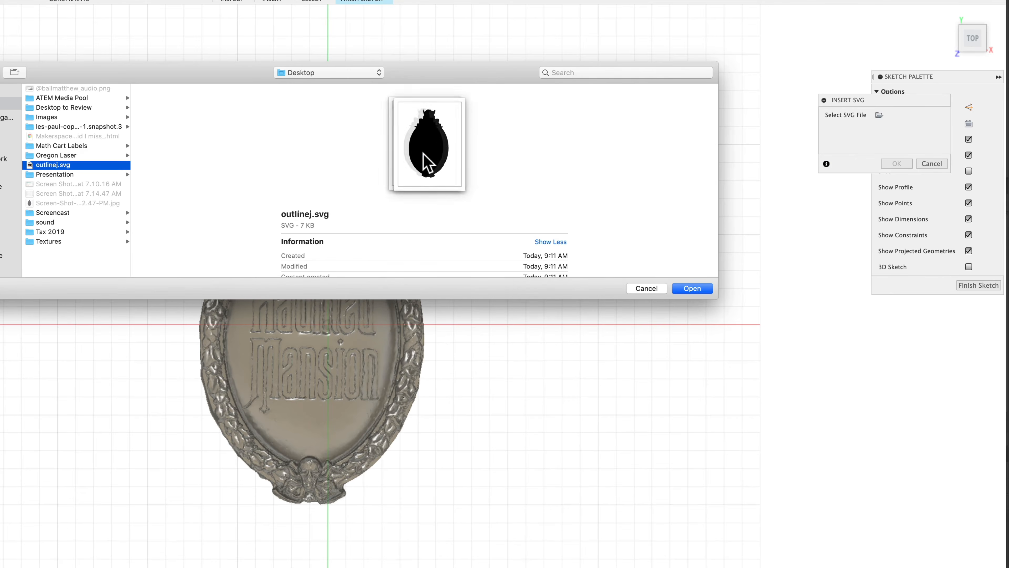
{"action": "left_click", "coordinate": [701, 289]}
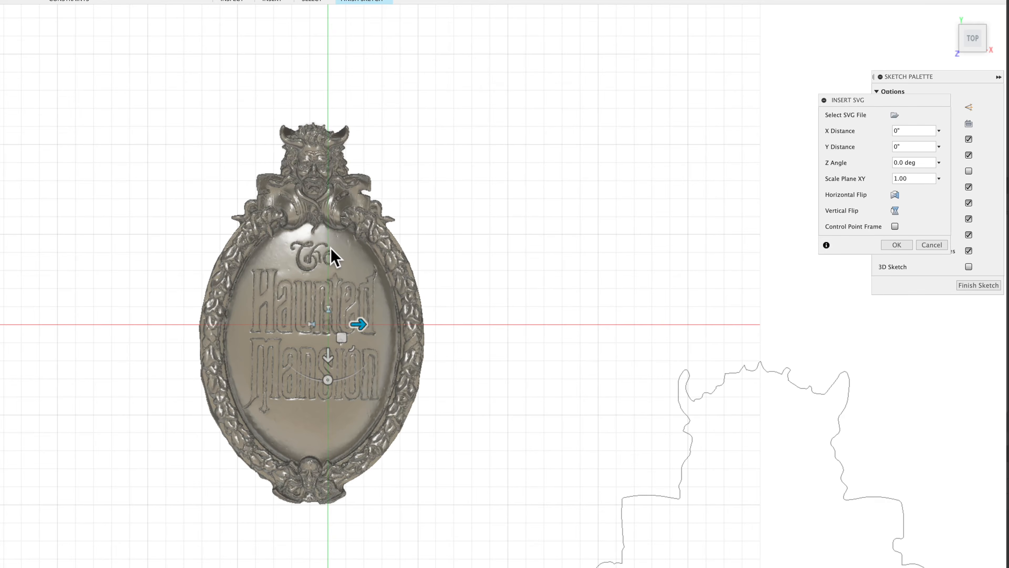
Move the inserted outline over the sign model, about -12 31/64" in X and -13 3/16" in Y.
{"action": "scroll", "coordinate": [572, 504], "scroll_direction": "up", "scroll_amount": 2}
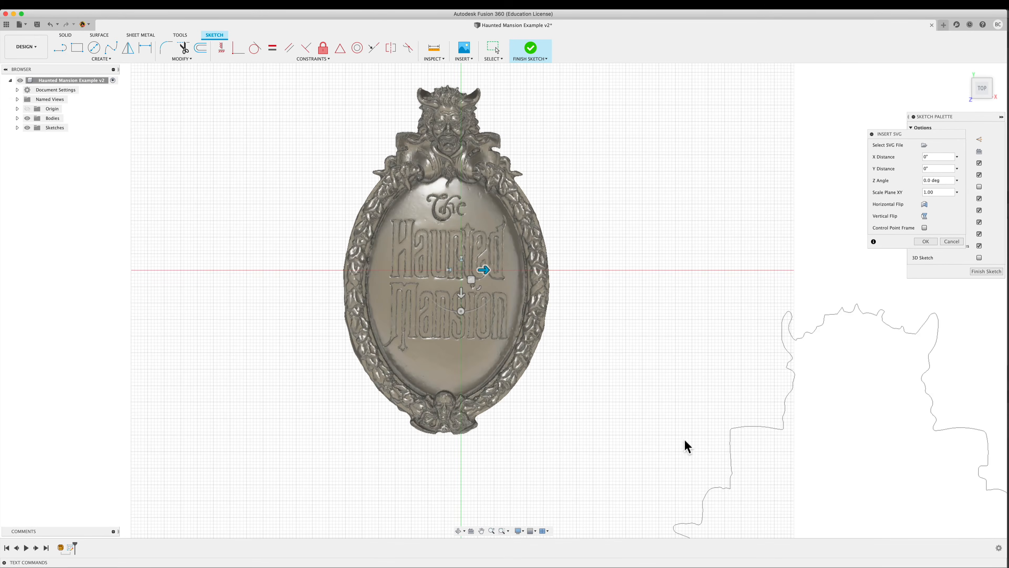
{"action": "scroll", "coordinate": [569, 529], "scroll_direction": "down", "scroll_amount": 5}
{"action": "scroll", "coordinate": [683, 486], "scroll_direction": "down", "scroll_amount": 3}
{"action": "middle_click_drag", "start_coordinate": [726, 521], "coordinate": [582, 328]}
{"action": "left_click_drag", "start_coordinate": [510, 249], "coordinate": [420, 162]}
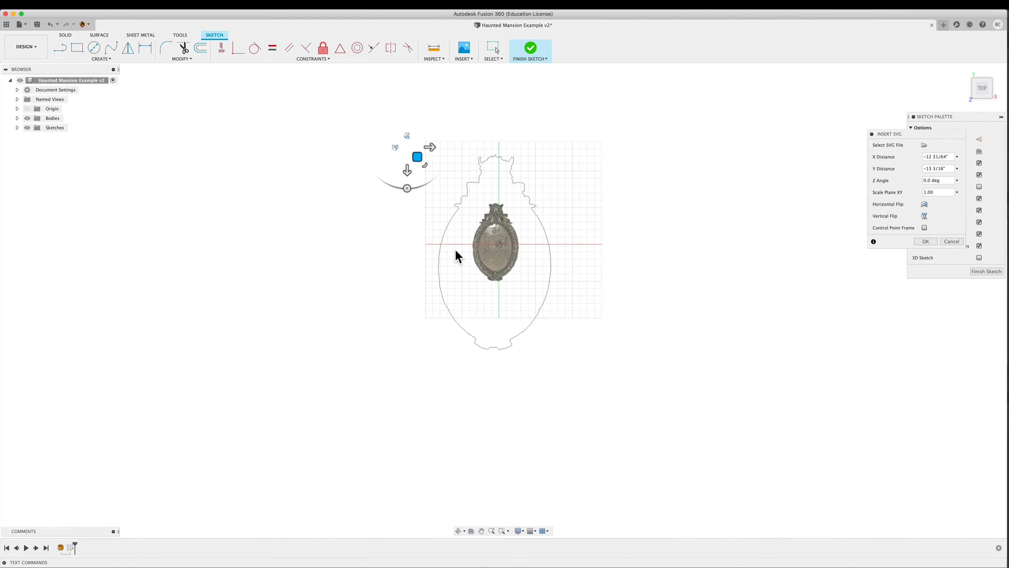
Set the inserted outline's XY plane scale to 0.5.
{"action": "scroll", "coordinate": [458, 256], "scroll_direction": "up", "scroll_amount": 3}
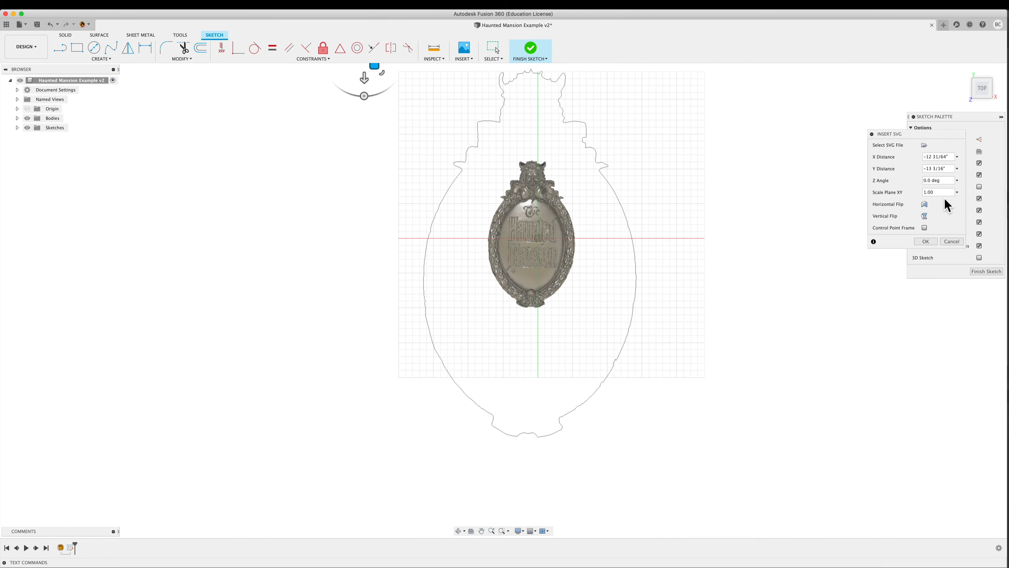
{"action": "left_click", "coordinate": [935, 192]}
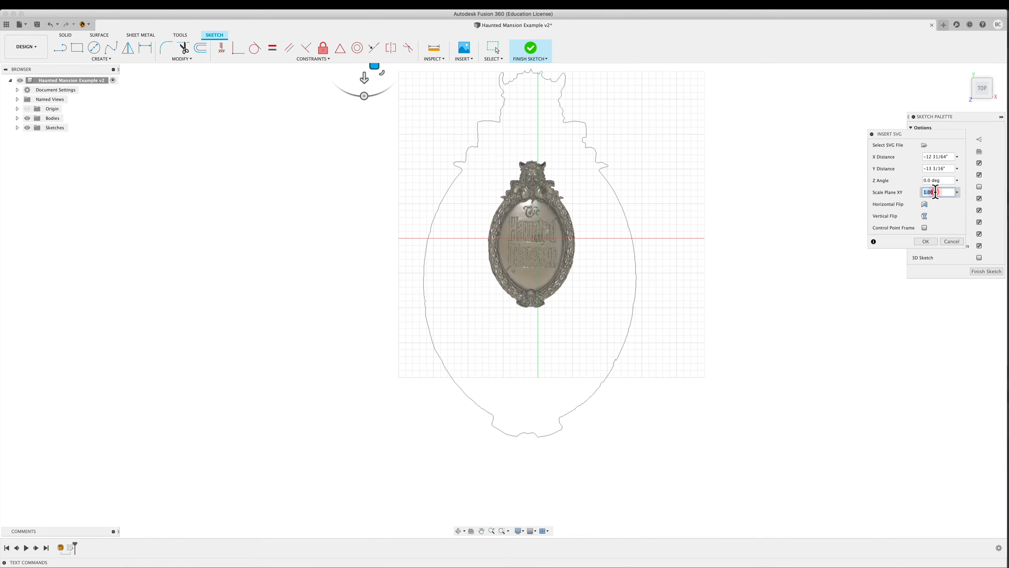
{"action": "type", "text": ".5"}
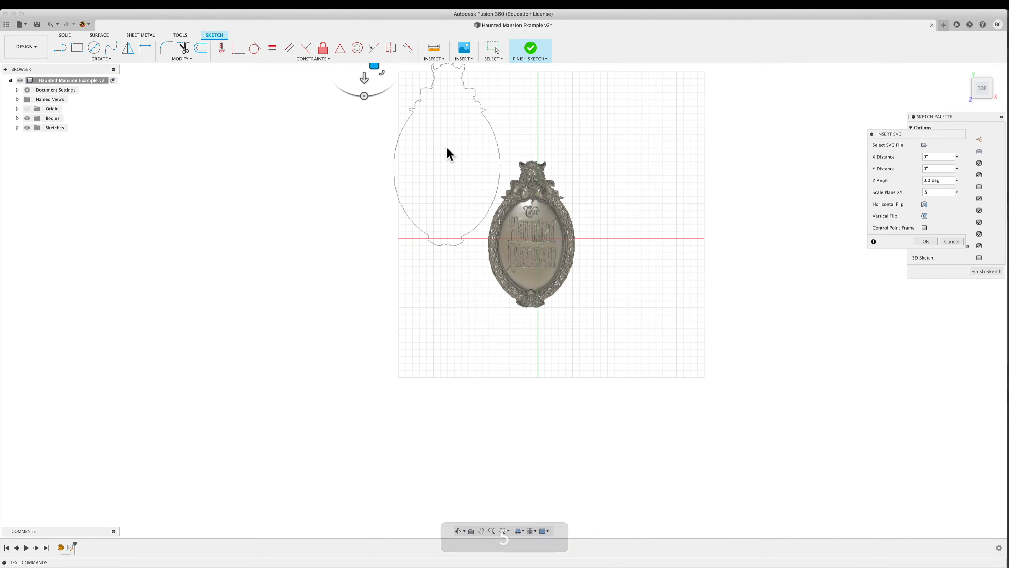
Align the scaled outline with the sign's edges, offset about 1 5/64" in X and 1 25/64" in Y, and finish the SVG insertion.
{"action": "left_click_drag", "start_coordinate": [374, 67], "coordinate": [473, 165]}
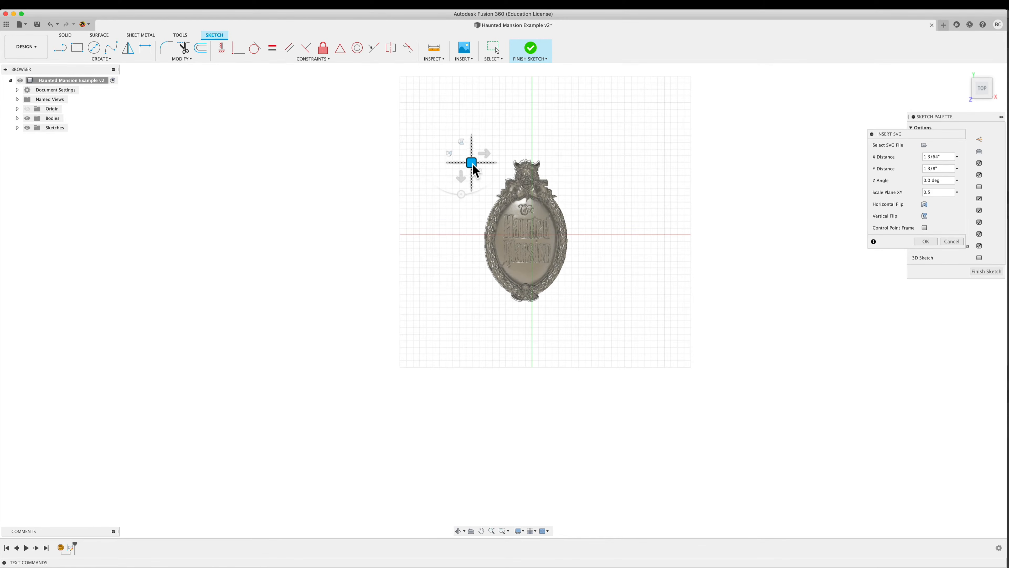
{"action": "scroll", "coordinate": [512, 226], "scroll_direction": "up", "scroll_amount": 2}
{"action": "scroll", "coordinate": [512, 227], "scroll_direction": "up", "scroll_amount": 2}
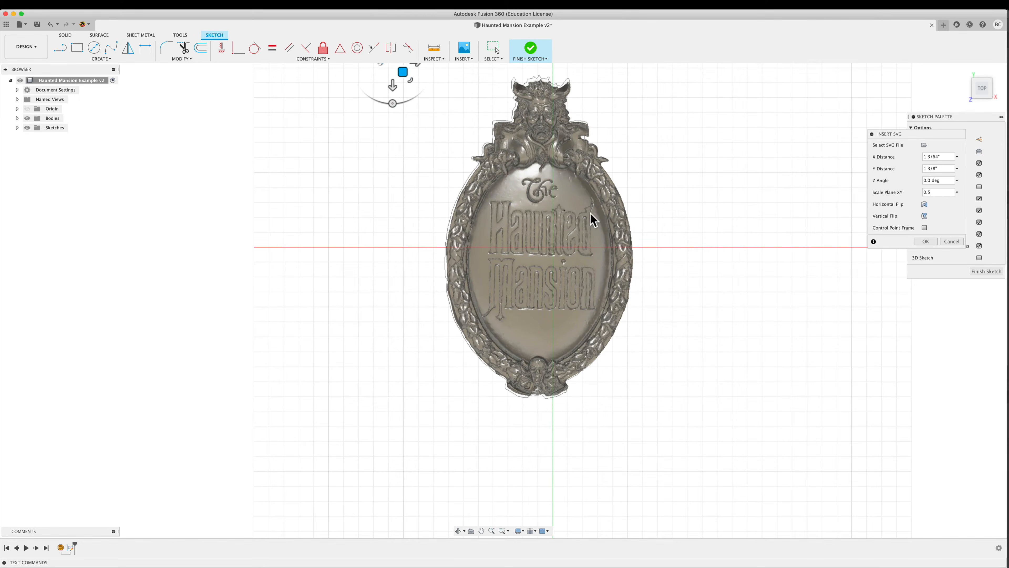
{"action": "middle_click_drag", "start_coordinate": [590, 214], "coordinate": [577, 237]}
{"action": "left_click_drag", "start_coordinate": [392, 97], "coordinate": [397, 107]}
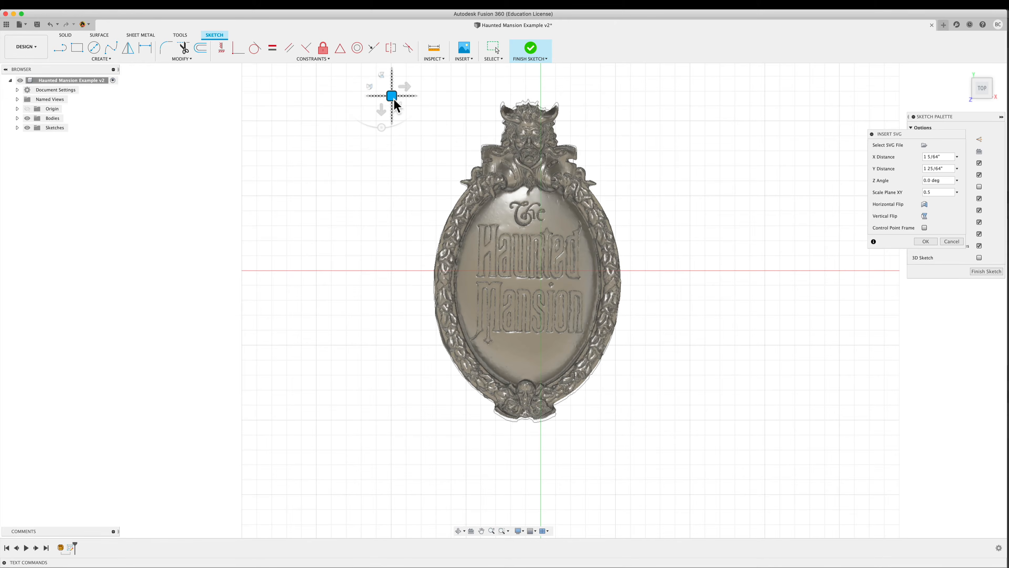
{"action": "key", "text": "Return"}
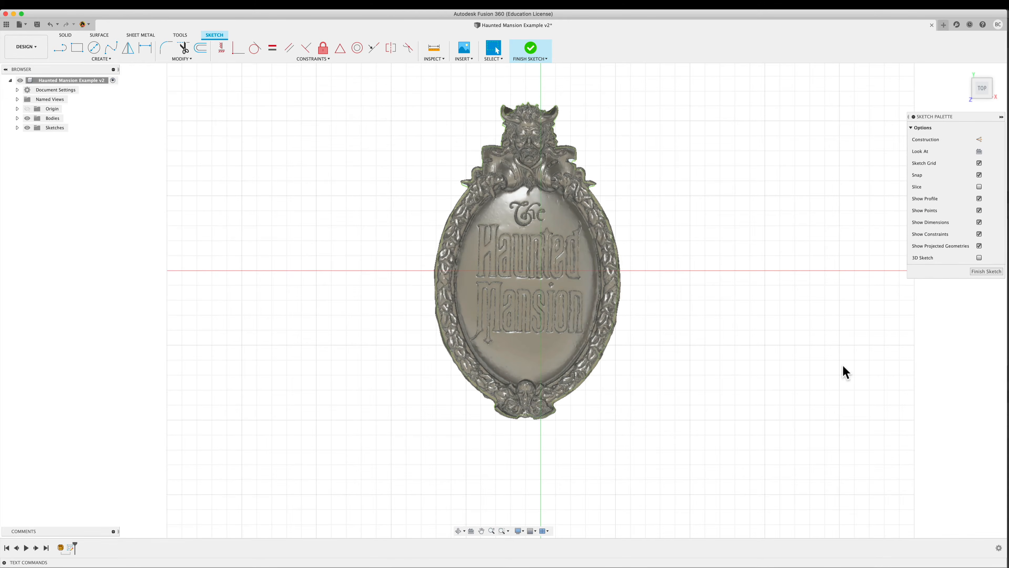
Hide the bodies and highlight the inserted sketch to examine the outline on its own.
{"action": "left_click", "coordinate": [17, 127]}
{"action": "left_click", "coordinate": [63, 138]}
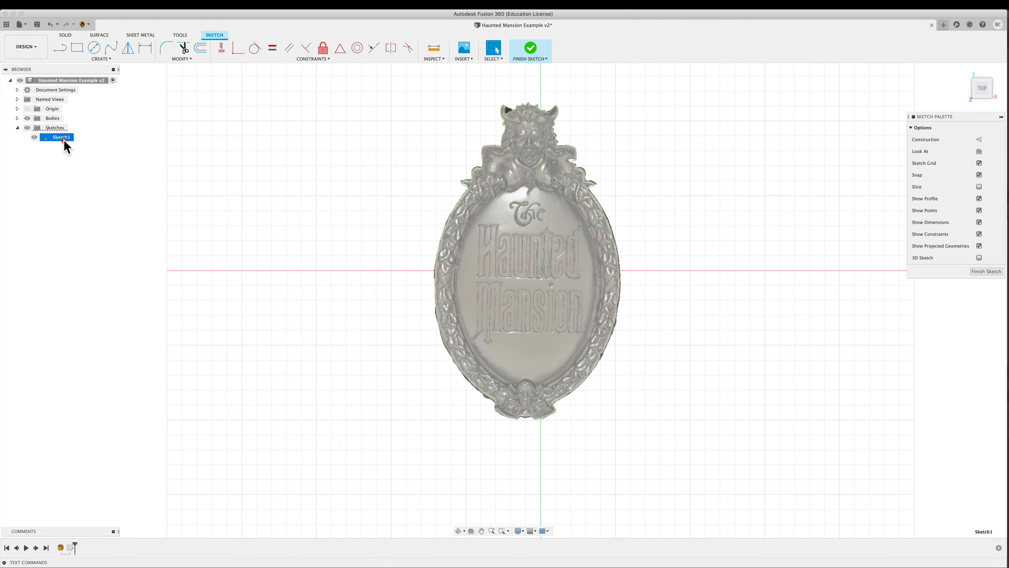
{"action": "left_click", "coordinate": [27, 118]}
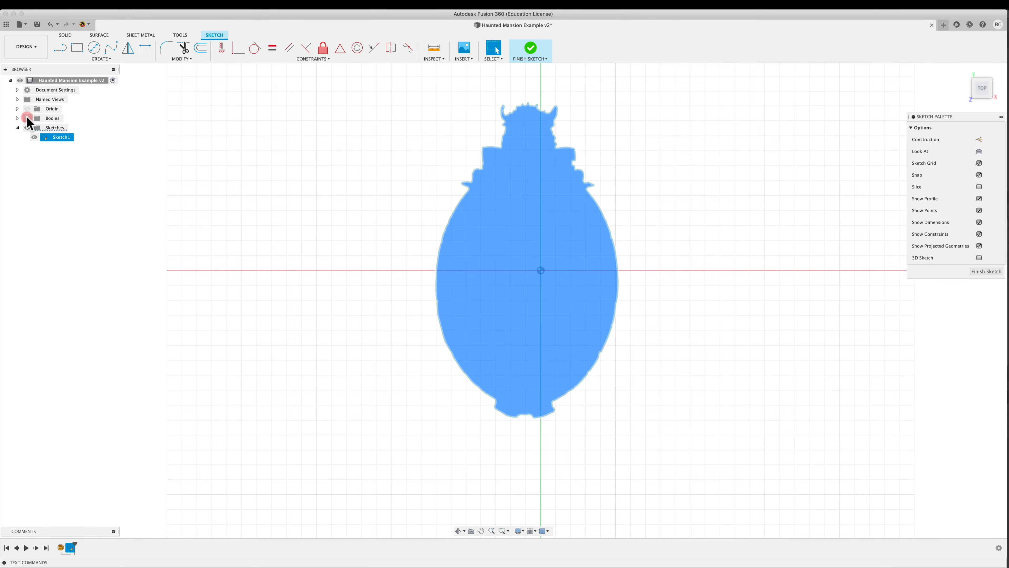
{"action": "left_click", "coordinate": [330, 179]}
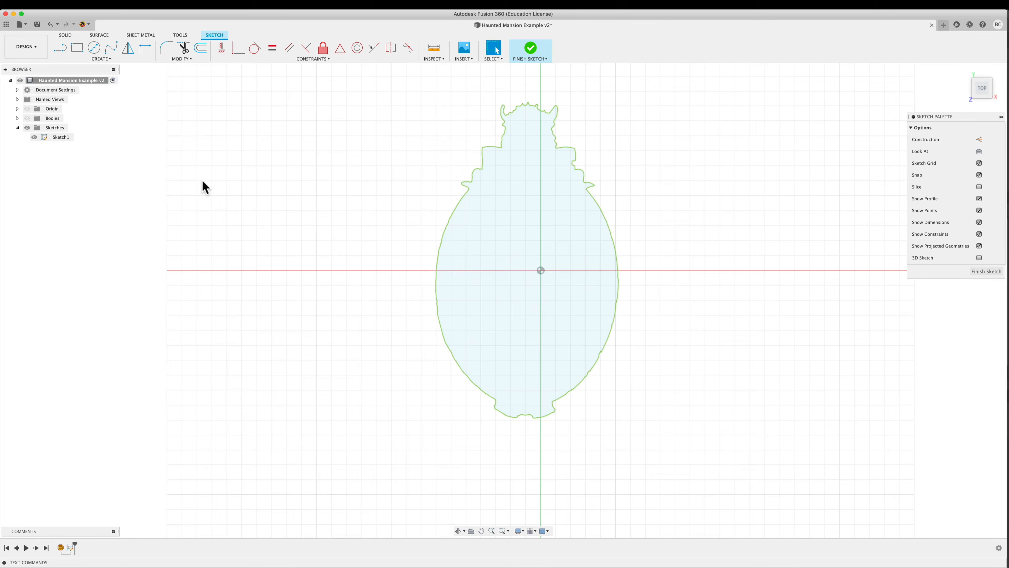
Switch to the Manufacture workspace with the sign model shown together with its outline.
{"action": "left_click", "coordinate": [34, 54]}
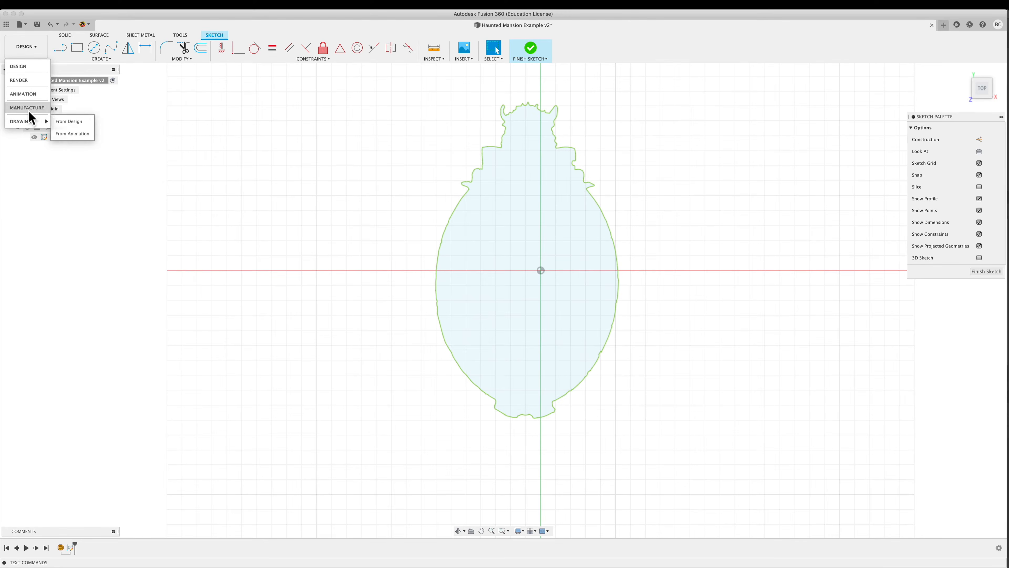
{"action": "left_click", "coordinate": [28, 111]}
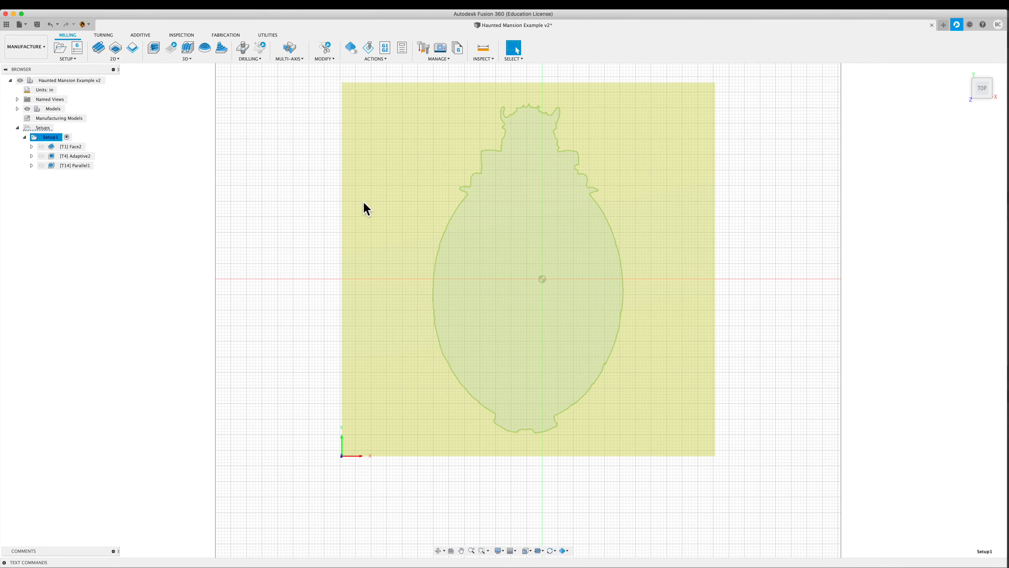
{"action": "left_click", "coordinate": [320, 237]}
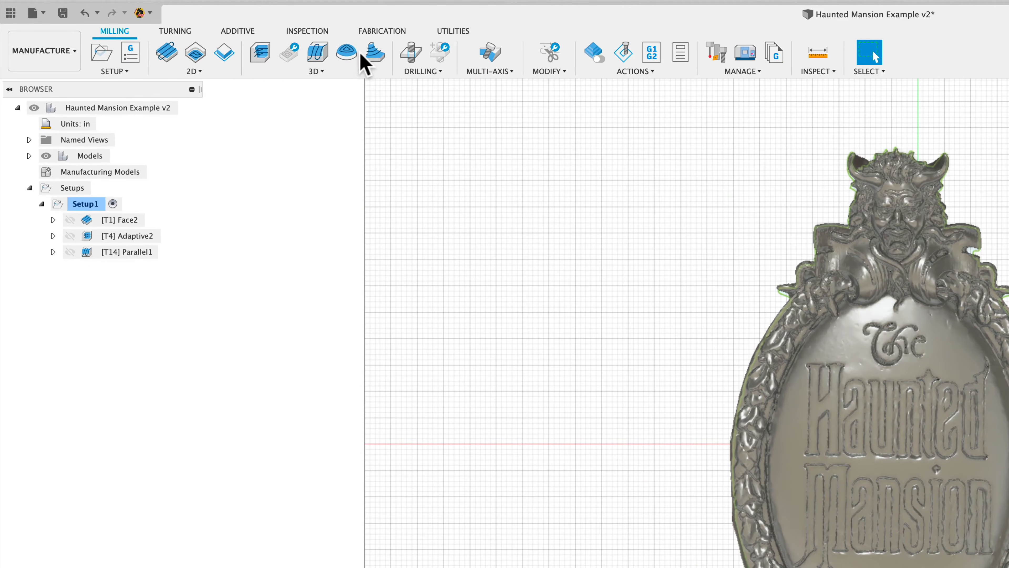
Create a 2D Contour operation and assign tool 4, the 1/4" flat end mill.
{"action": "left_click", "coordinate": [219, 52]}
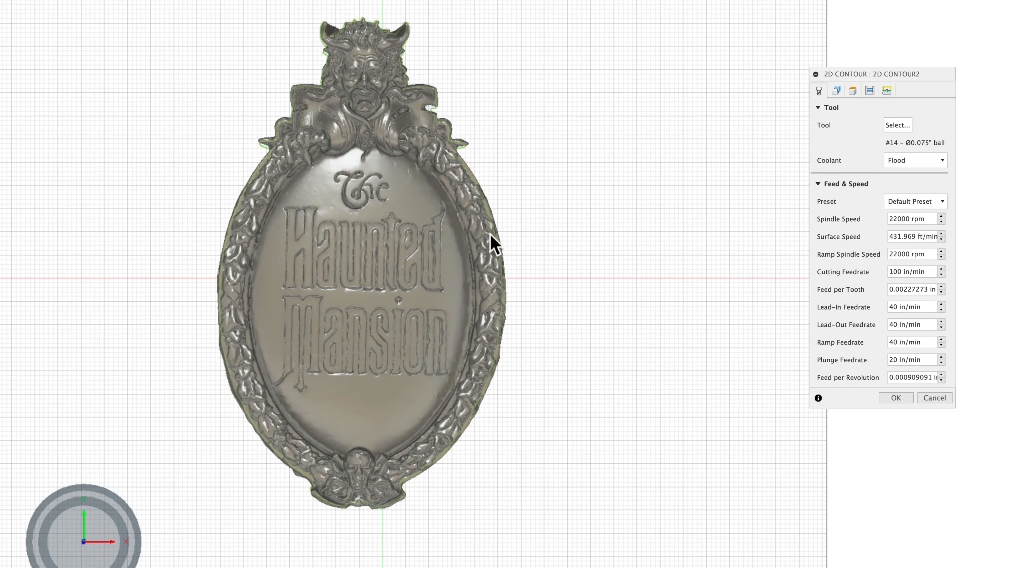
{"action": "left_click", "coordinate": [900, 126]}
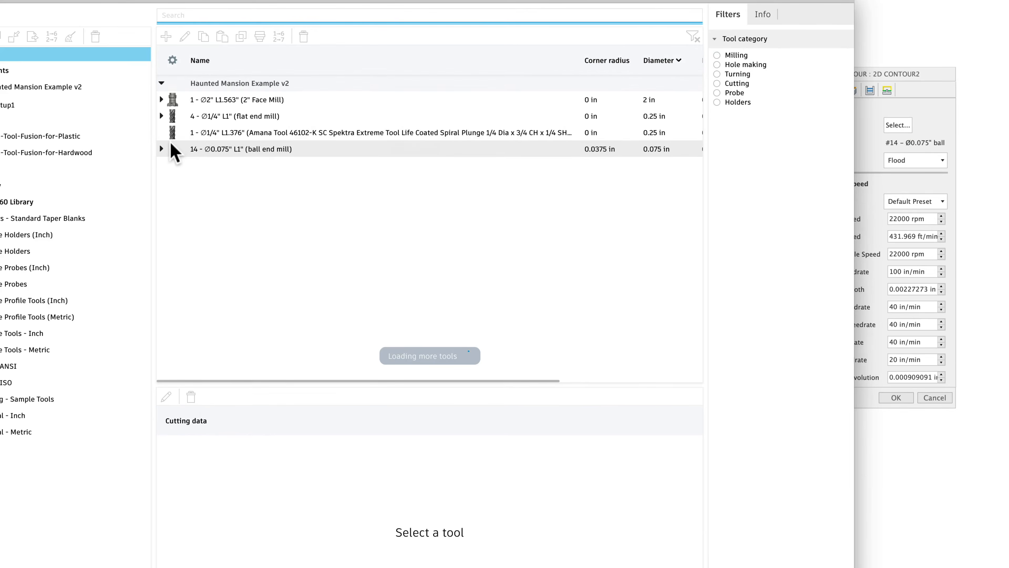
{"action": "left_click", "coordinate": [183, 118]}
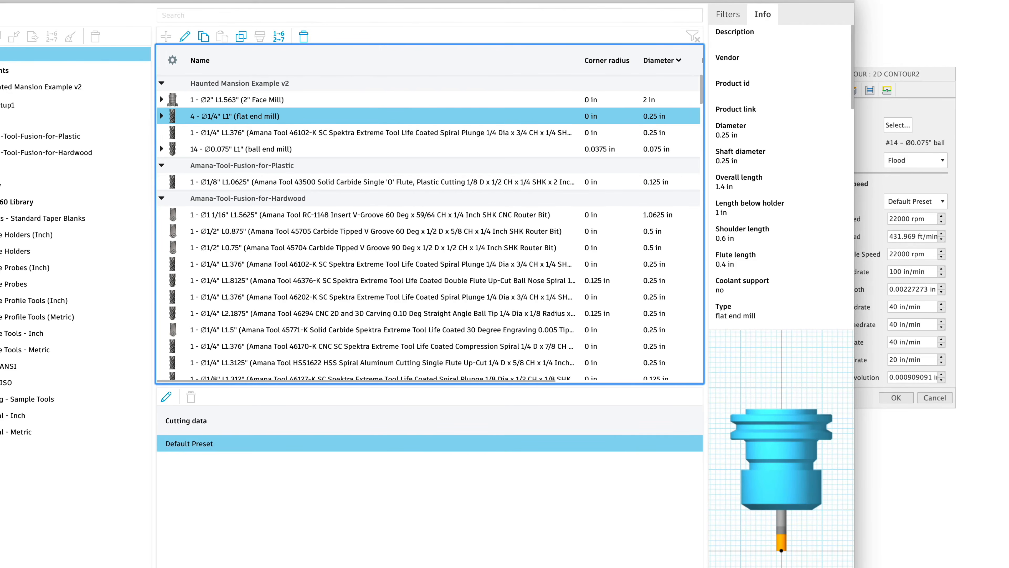
{"action": "left_click", "coordinate": [779, 567]}
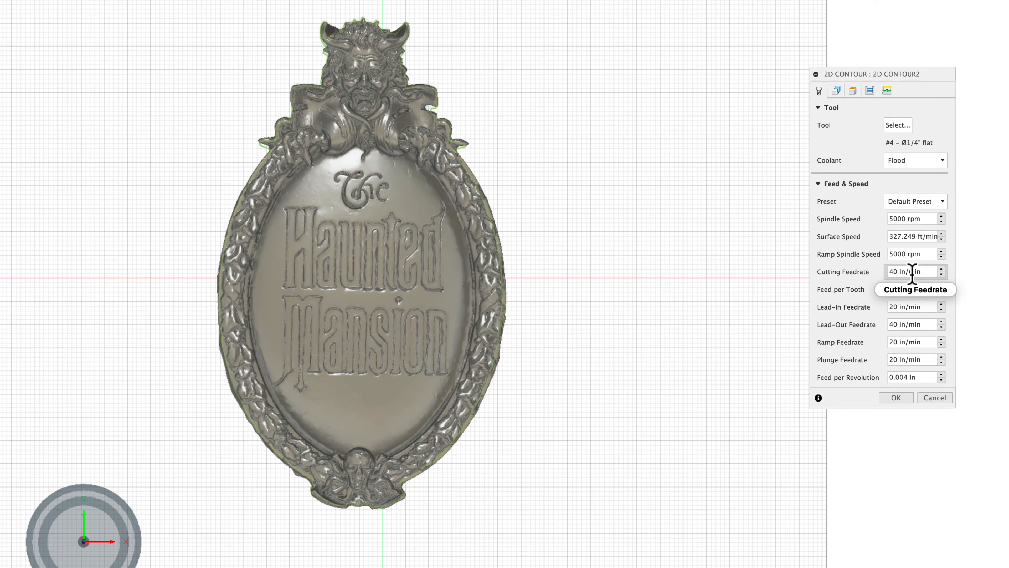
Select the sketched sign outline as the contour, enable rectangular tabs positioned at points, and place six tabs around the outline.
{"action": "left_click", "coordinate": [837, 91]}
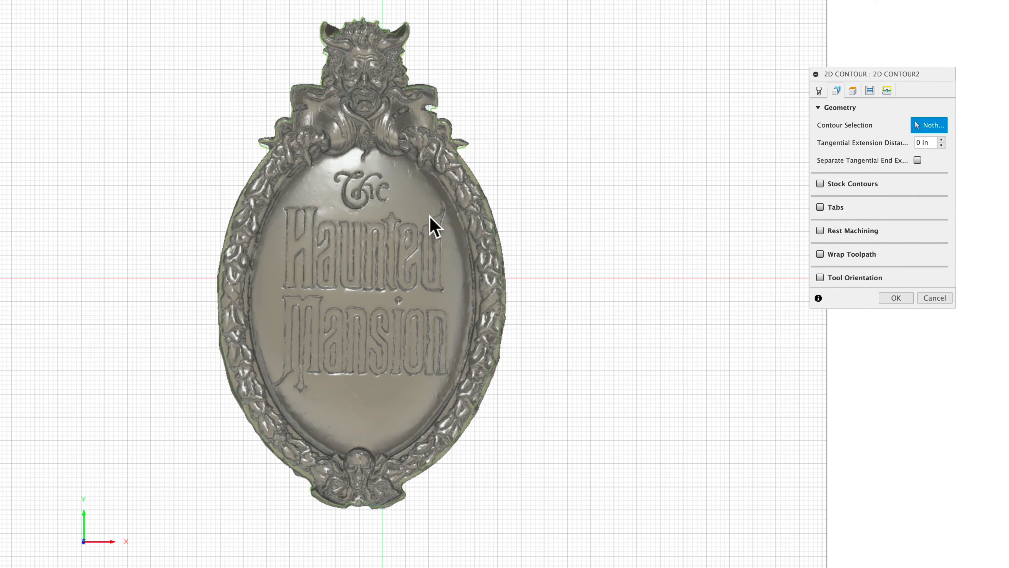
{"action": "left_click", "coordinate": [474, 183]}
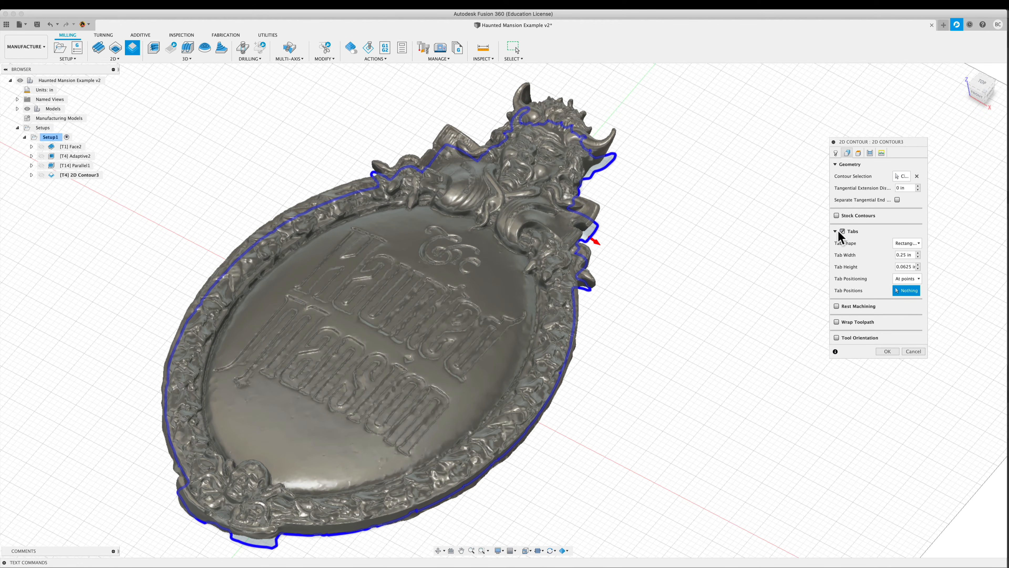
{"action": "left_click", "coordinate": [909, 279]}
{"action": "left_click", "coordinate": [911, 299]}
{"action": "left_click", "coordinate": [223, 528]}
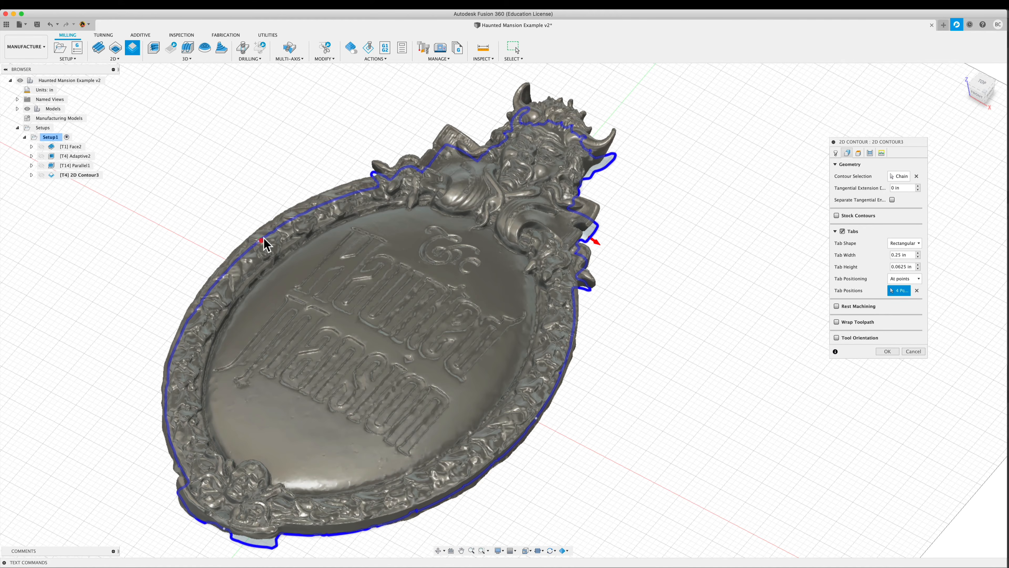
{"action": "left_click", "coordinate": [601, 169]}
Examine the tabs' size and placement around the contour from several angles, hiding the models for a clear view.
{"action": "middle_click_drag", "start_coordinate": [694, 357], "coordinate": [660, 331], "text": "shift"}
{"action": "scroll", "coordinate": [684, 212], "scroll_direction": "up", "scroll_amount": 5}
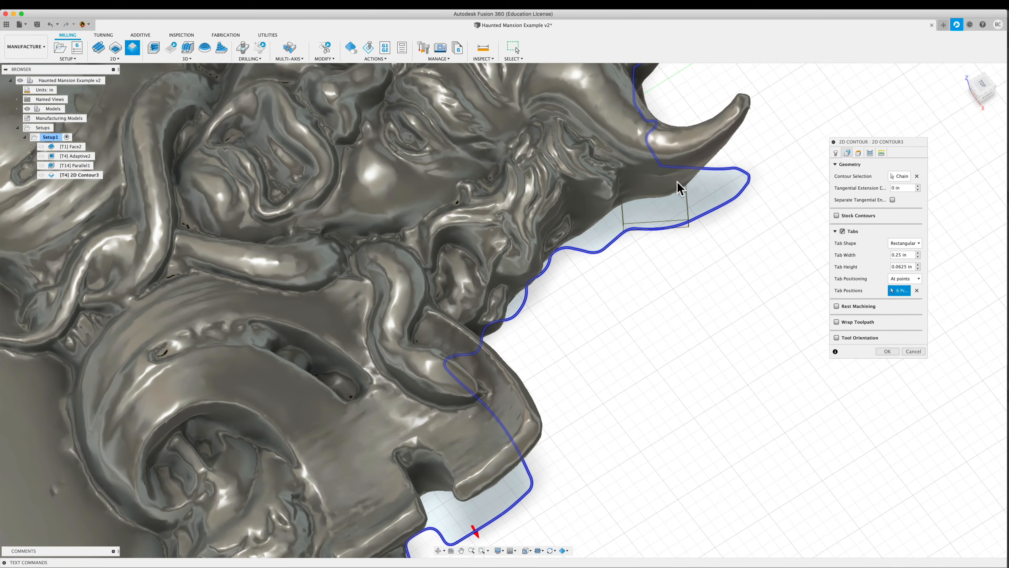
{"action": "mouse_move", "coordinate": [685, 356]}
{"action": "middle_mouse_down", "text": "shift"}
{"action": "mouse_move", "coordinate": [685, 315]}
{"action": "mouse_move", "coordinate": [684, 346]}
{"action": "middle_mouse_up", "text": "shift"}
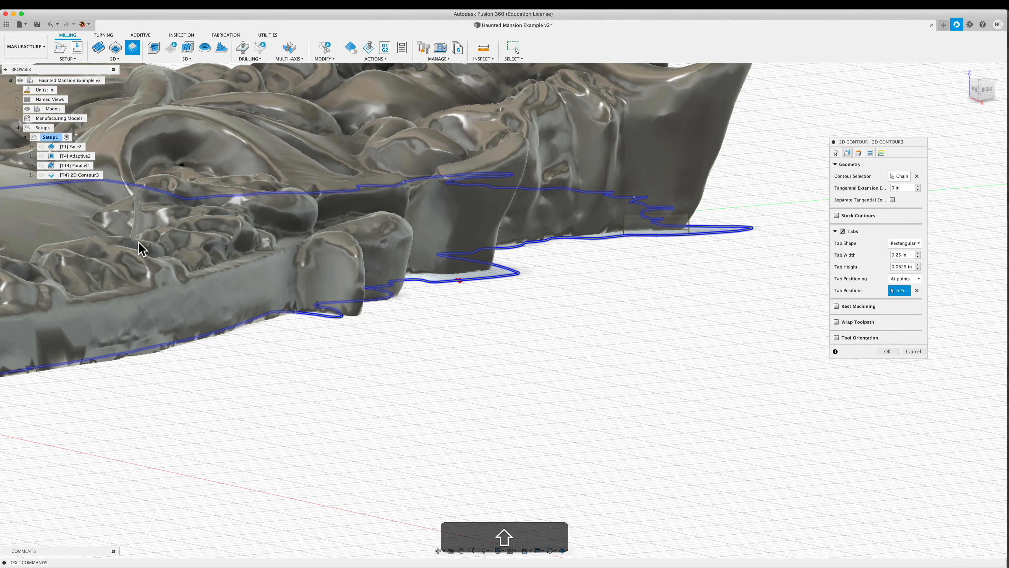
{"action": "left_click", "coordinate": [27, 109]}
{"action": "middle_click_drag", "start_coordinate": [485, 421], "coordinate": [630, 358]}
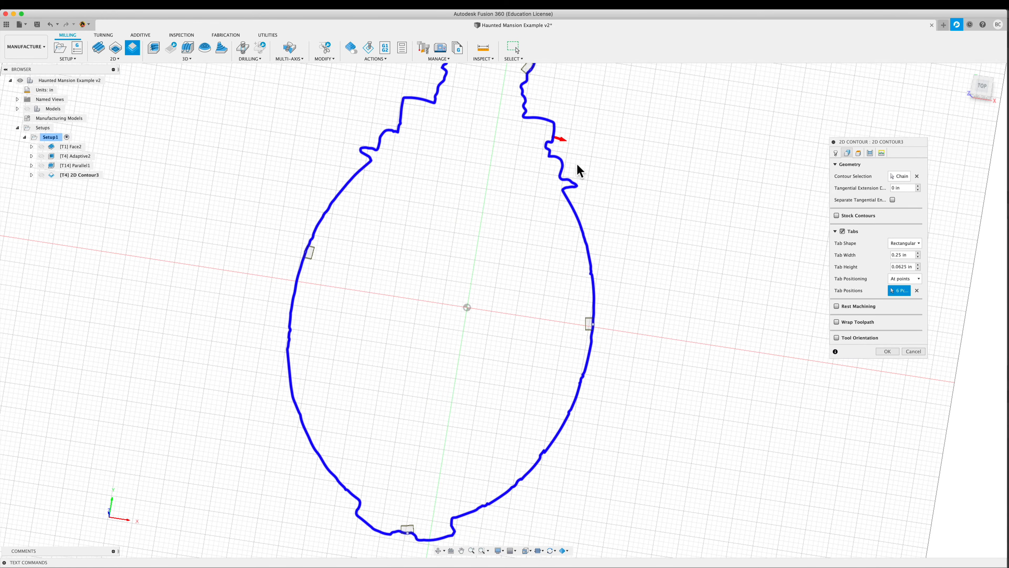
{"action": "middle_click_drag", "start_coordinate": [588, 122], "coordinate": [521, 255]}
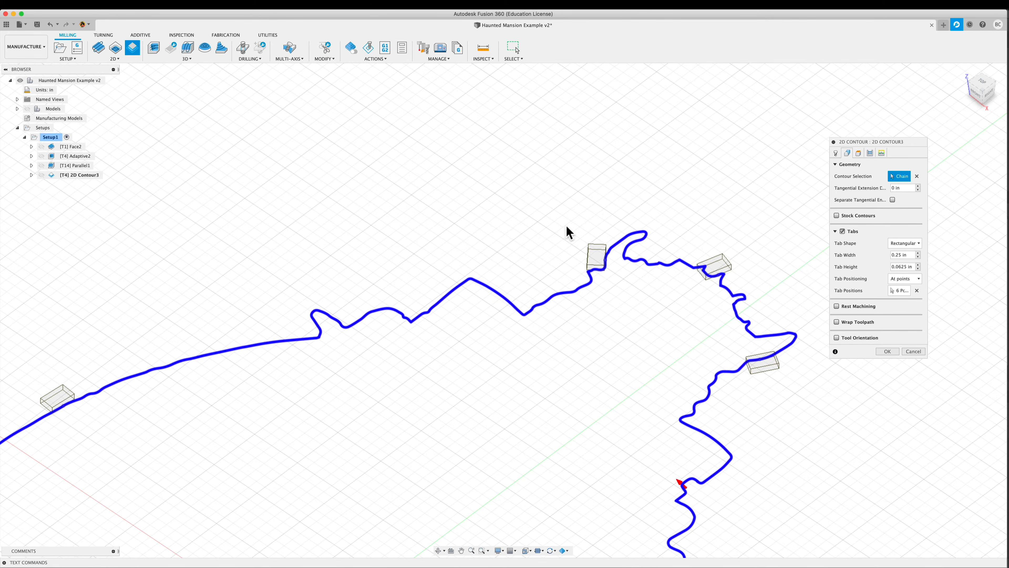
{"action": "middle_click_drag", "start_coordinate": [781, 401], "coordinate": [752, 391], "text": "shift"}
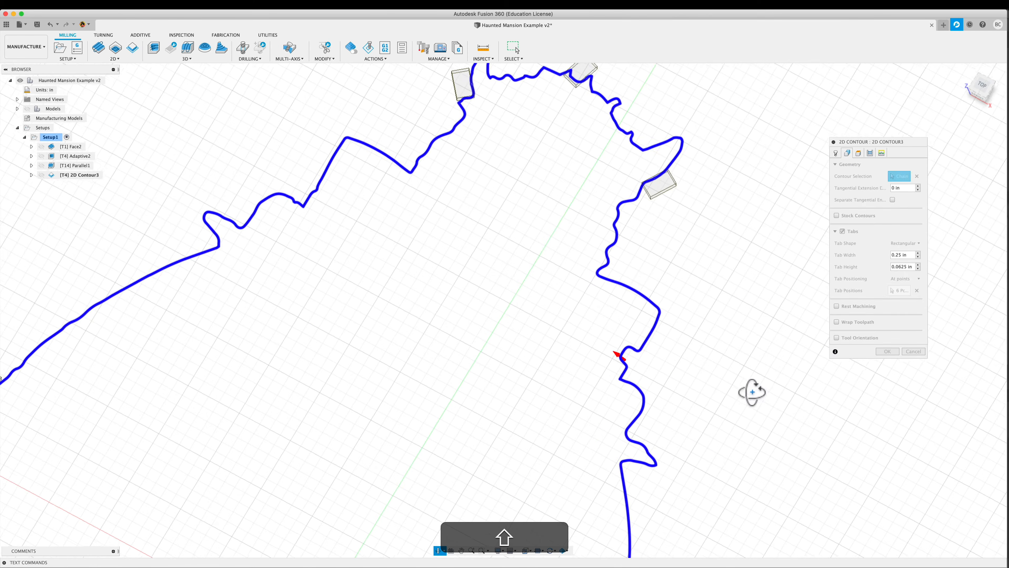
{"action": "scroll", "coordinate": [704, 389], "scroll_direction": "down", "scroll_amount": 8}
{"action": "middle_click_drag", "start_coordinate": [640, 391], "coordinate": [633, 269]}
{"action": "scroll", "coordinate": [673, 387], "scroll_direction": "up", "scroll_amount": 1}
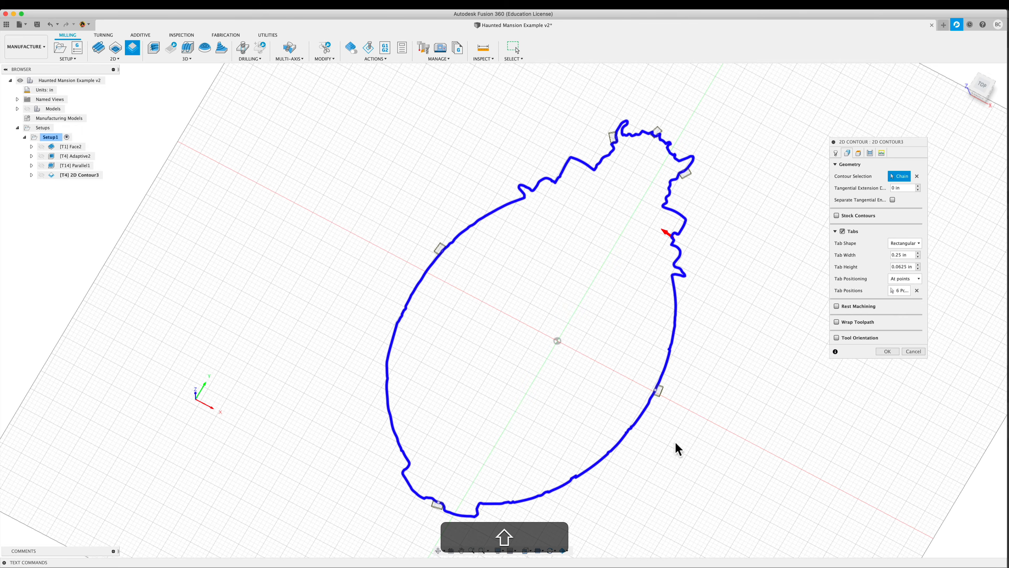
{"action": "mouse_move", "coordinate": [676, 446]}
{"action": "middle_mouse_down", "text": "shift"}
{"action": "mouse_move", "coordinate": [686, 454]}
{"action": "mouse_move", "coordinate": [677, 447]}
{"action": "middle_mouse_up", "text": "shift"}
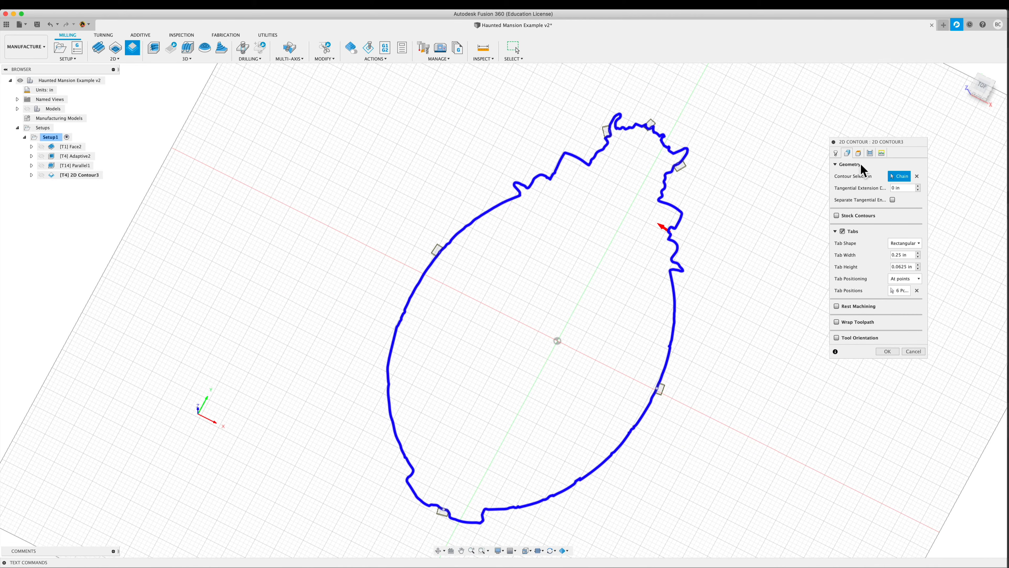
Enable multiple depths on the 2D contour with a maximum roughing stepdown of .25/2 in, leave roughing passes off, and generate the toolpath.
{"action": "left_click", "coordinate": [858, 155]}
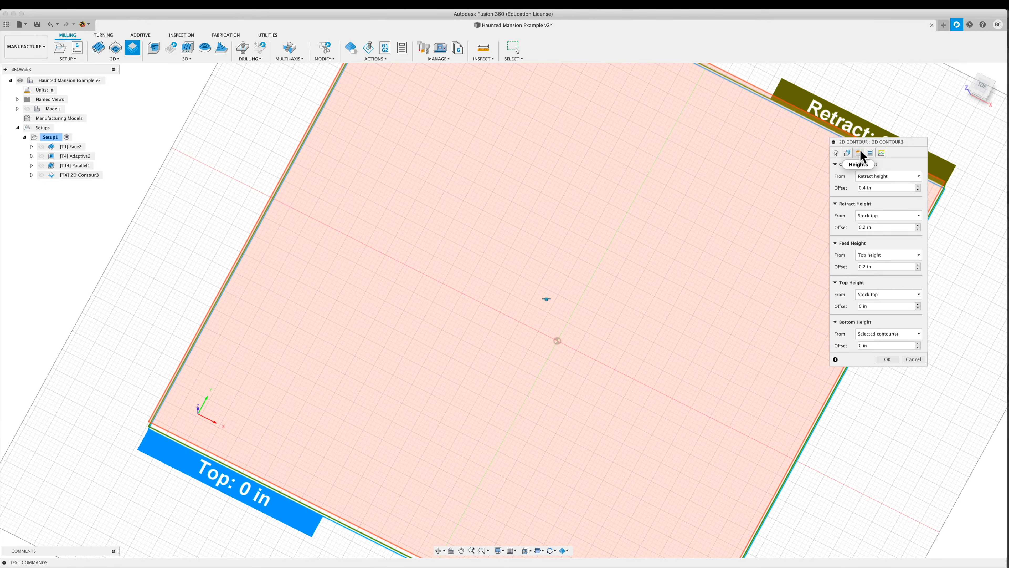
{"action": "left_click", "coordinate": [869, 155]}
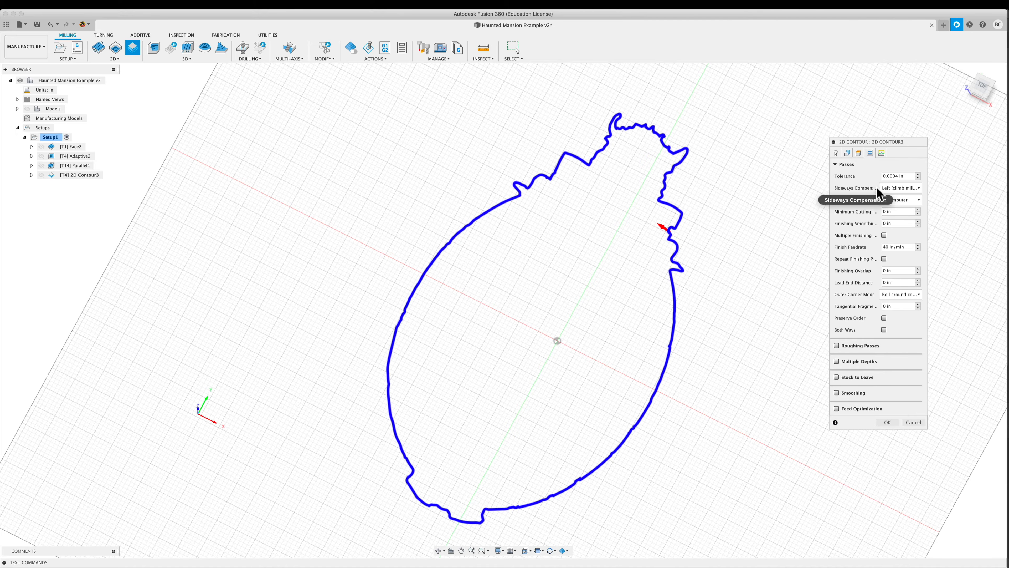
{"action": "left_click", "coordinate": [838, 362]}
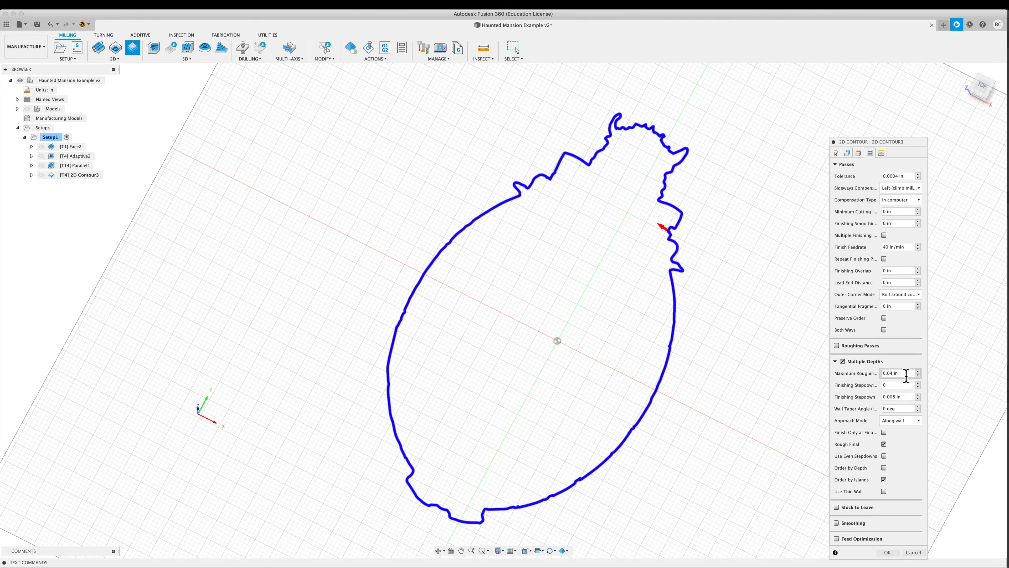
{"action": "type", "text": ".25/2"}
{"action": "left_click", "coordinate": [904, 383]}
{"action": "left_click", "coordinate": [836, 345]}
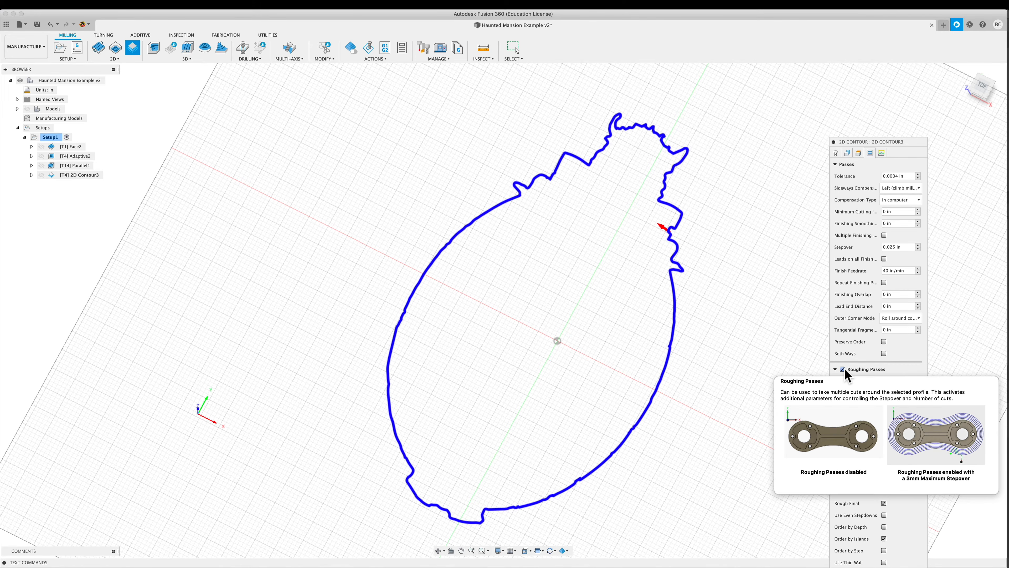
{"action": "left_click", "coordinate": [843, 369]}
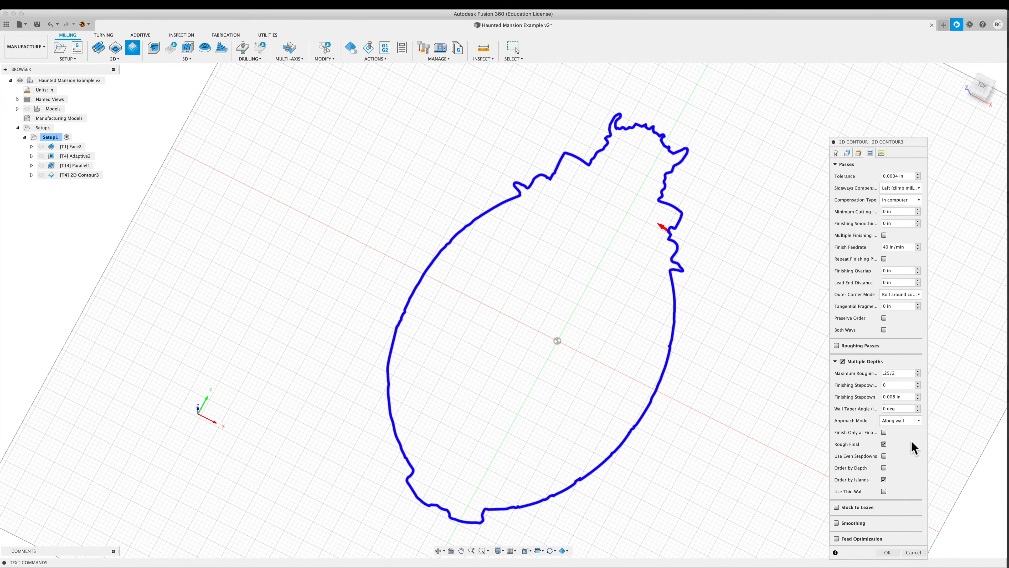
{"action": "left_click", "coordinate": [887, 553]}
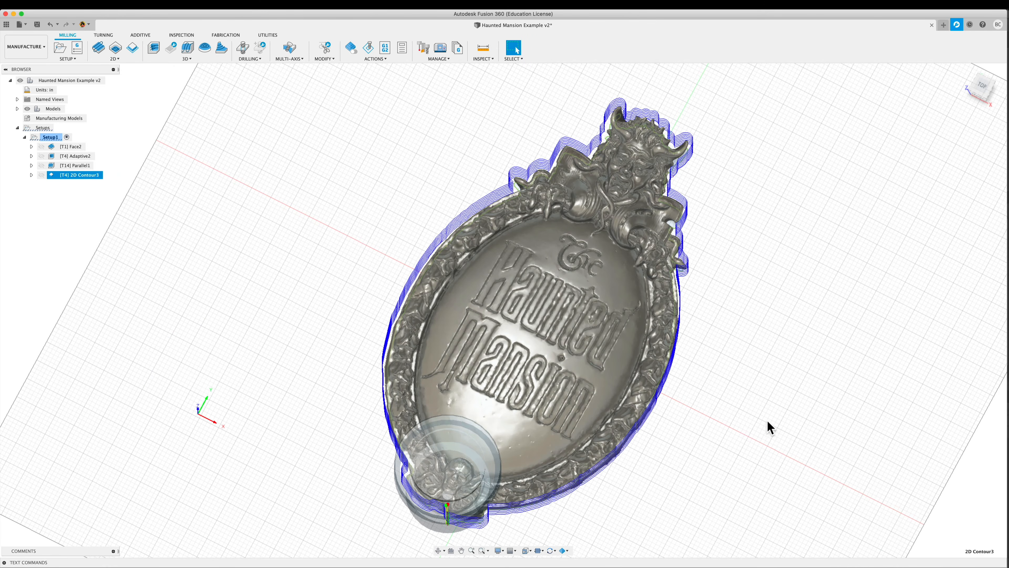
{"action": "middle_click_drag", "start_coordinate": [777, 428], "coordinate": [752, 387], "text": "shift"}
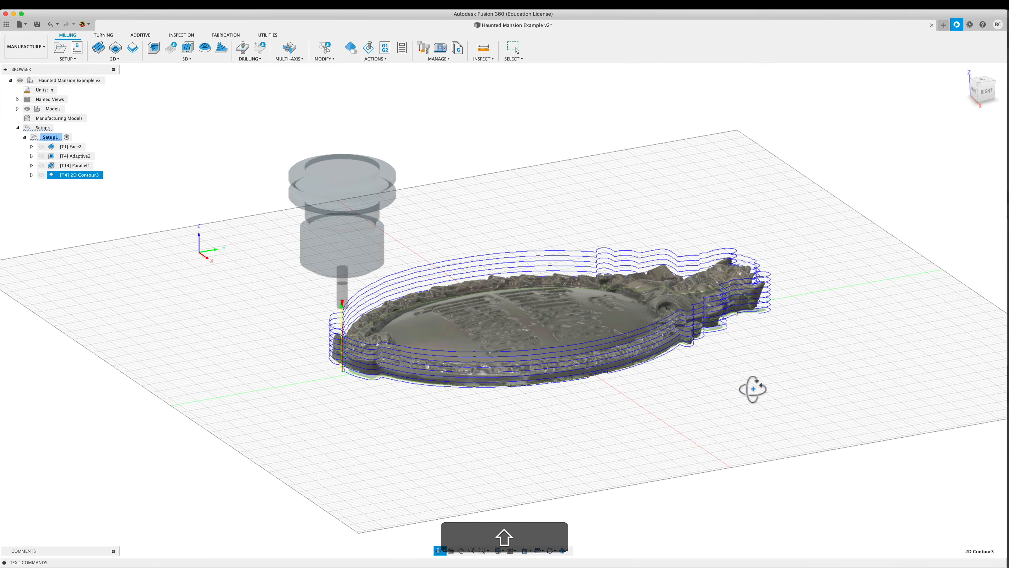
Set the 2D contour's bottom height to Model bottom with a -0.005 in offset, check it at the sign's base, and regenerate the toolpath.
{"action": "double_click", "coordinate": [90, 176]}
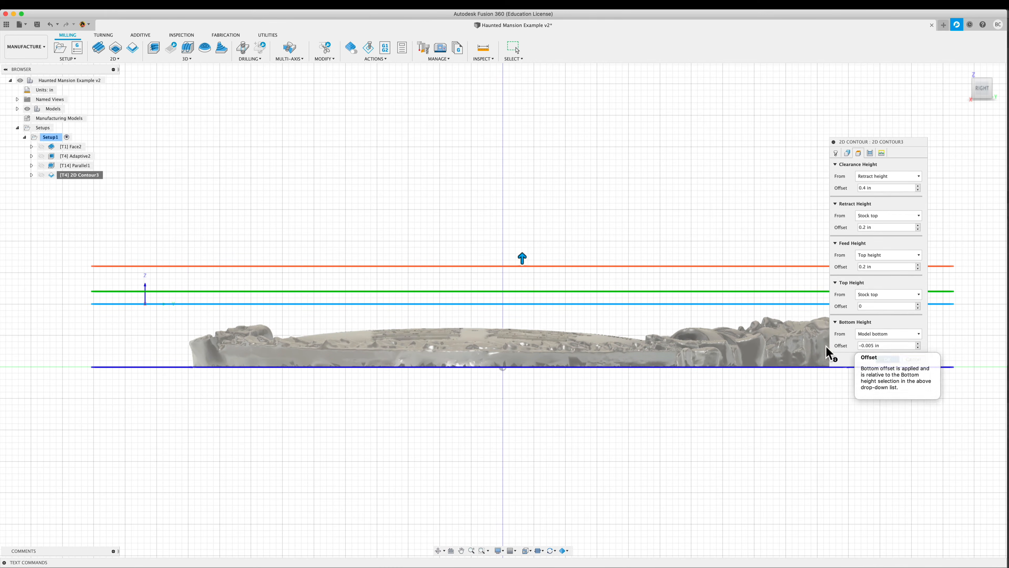
{"action": "scroll", "coordinate": [874, 350], "scroll_direction": "up", "scroll_amount": 5}
{"action": "scroll", "coordinate": [800, 390], "scroll_direction": "up", "scroll_amount": 3}
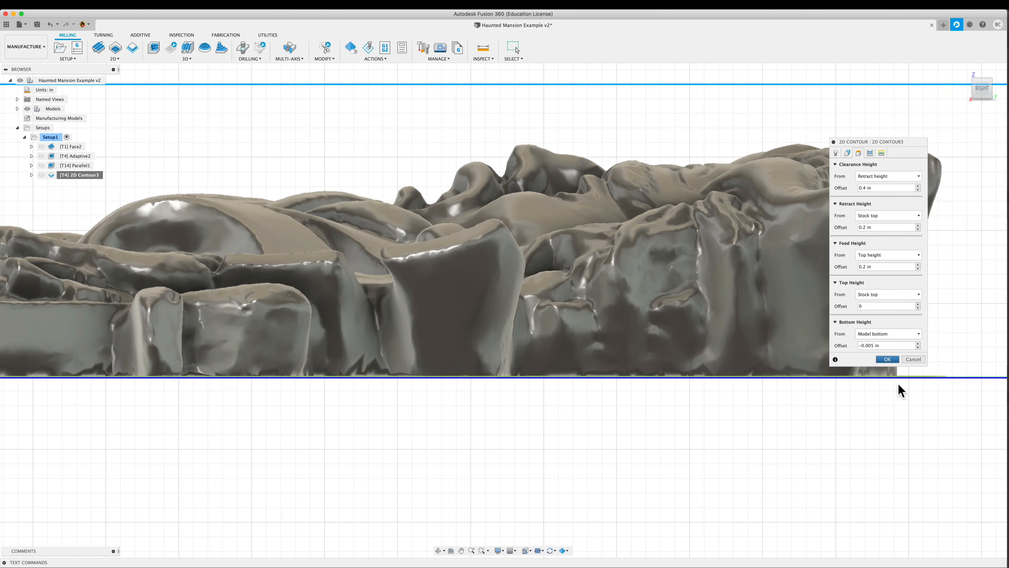
{"action": "middle_click_drag", "start_coordinate": [899, 386], "coordinate": [597, 338]}
{"action": "scroll", "coordinate": [584, 326], "scroll_direction": "up", "scroll_amount": 3}
{"action": "scroll", "coordinate": [583, 326], "scroll_direction": "up", "scroll_amount": 2}
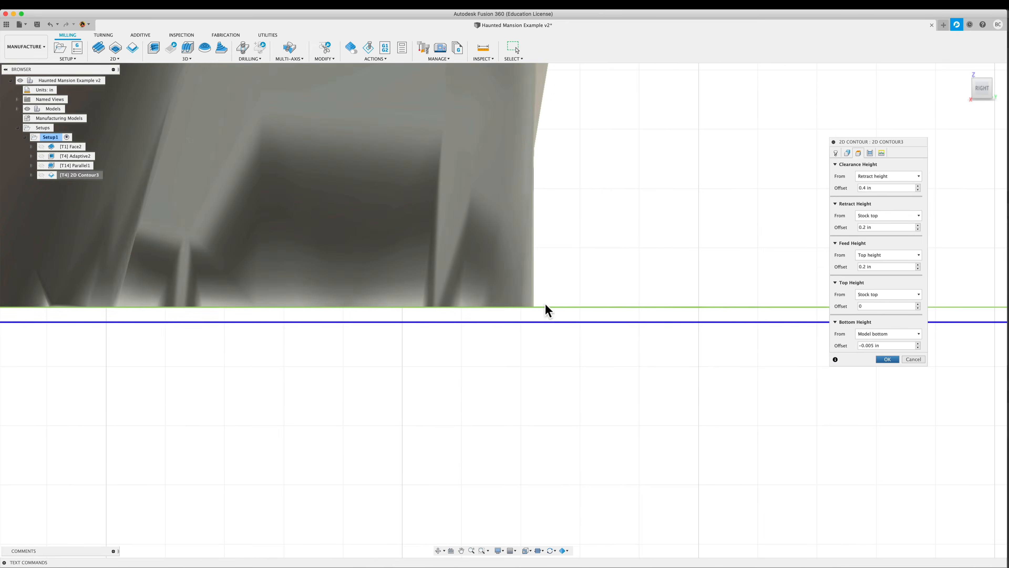
{"action": "scroll", "coordinate": [601, 367], "scroll_direction": "down", "scroll_amount": 8}
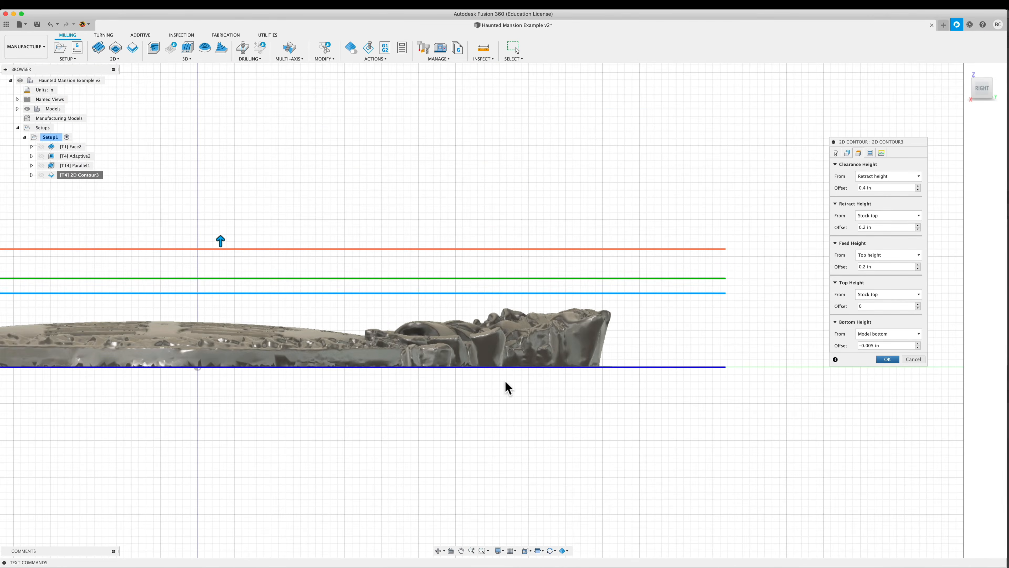
{"action": "scroll", "coordinate": [564, 277], "scroll_direction": "down", "scroll_amount": 5}
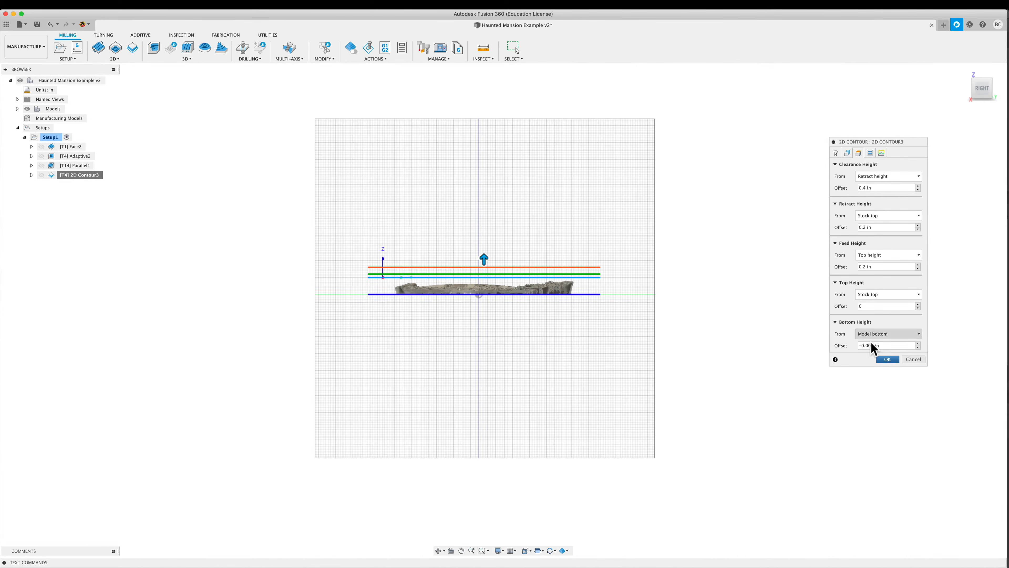
{"action": "left_click", "coordinate": [869, 153]}
{"action": "scroll", "coordinate": [522, 273], "scroll_direction": "up", "scroll_amount": 3}
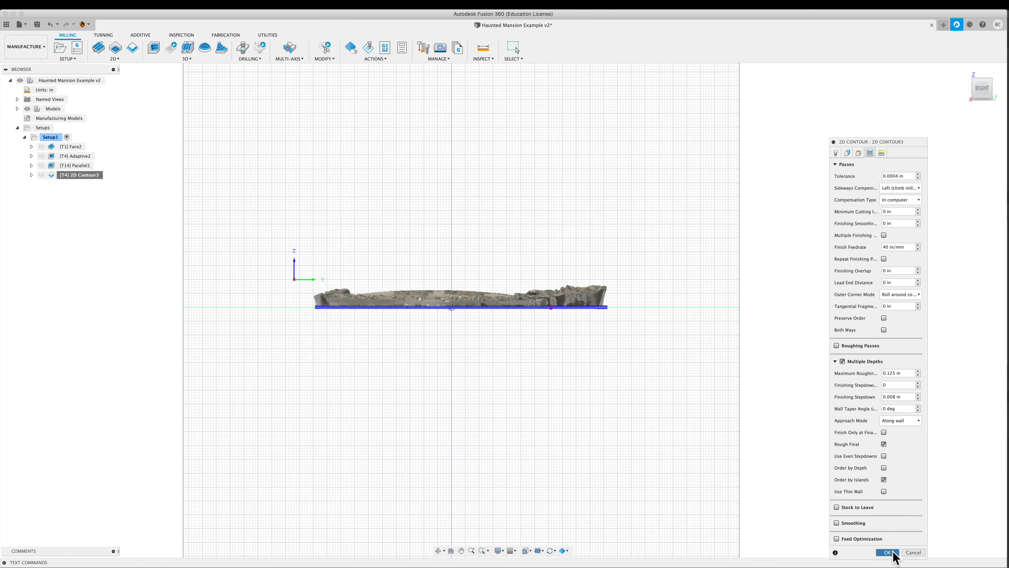
{"action": "left_click", "coordinate": [884, 553]}
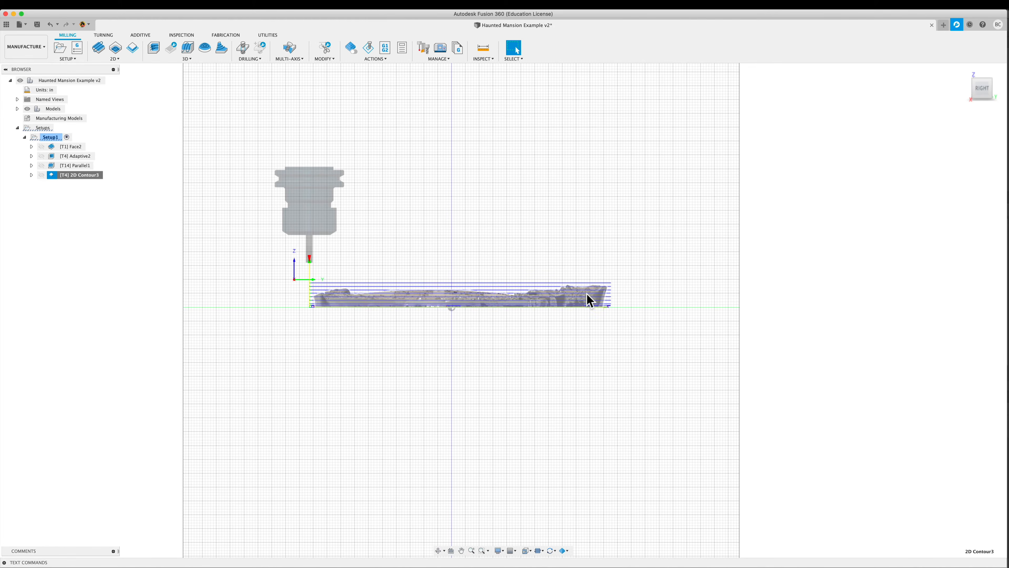
Inspect the regenerated contour passes around the sign and simulate the 2D contour cut in the stock at a faster playback speed.
{"action": "scroll", "coordinate": [199, 365], "scroll_direction": "up", "scroll_amount": 10}
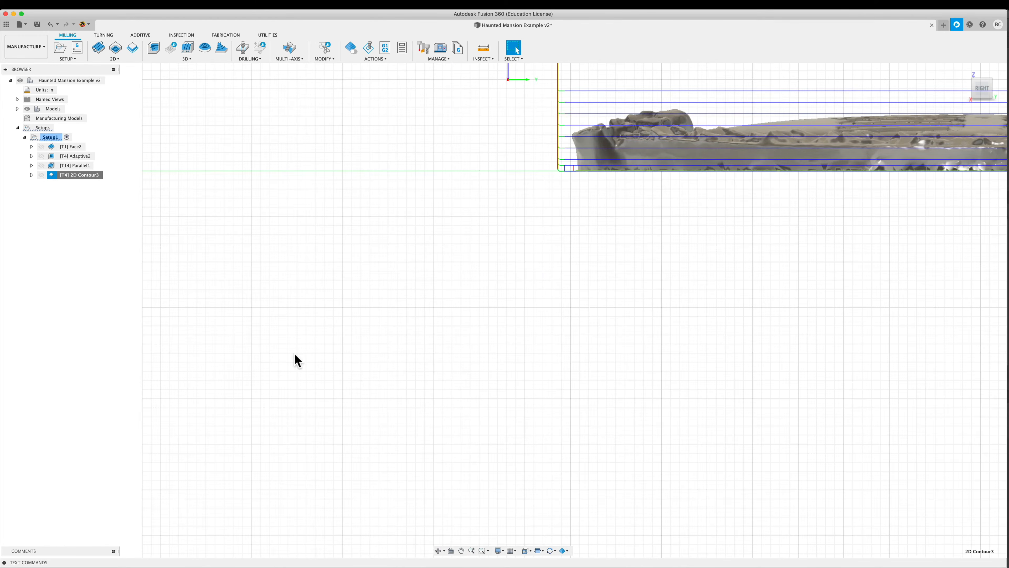
{"action": "scroll", "coordinate": [314, 340], "scroll_direction": "down", "scroll_amount": 5}
{"action": "middle_click_drag", "start_coordinate": [255, 243], "coordinate": [277, 266], "text": "shift"}
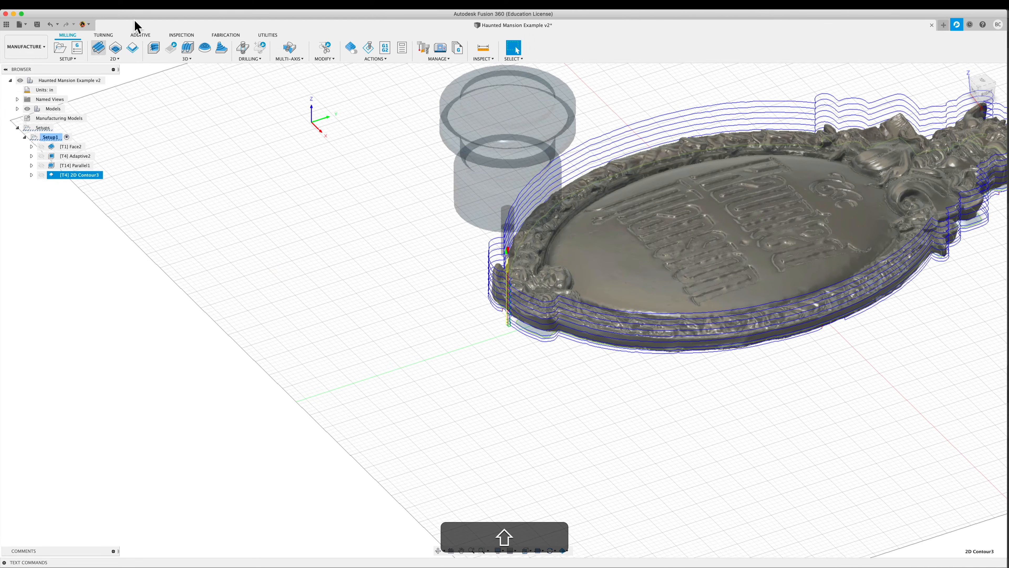
{"action": "right_click", "coordinate": [91, 176]}
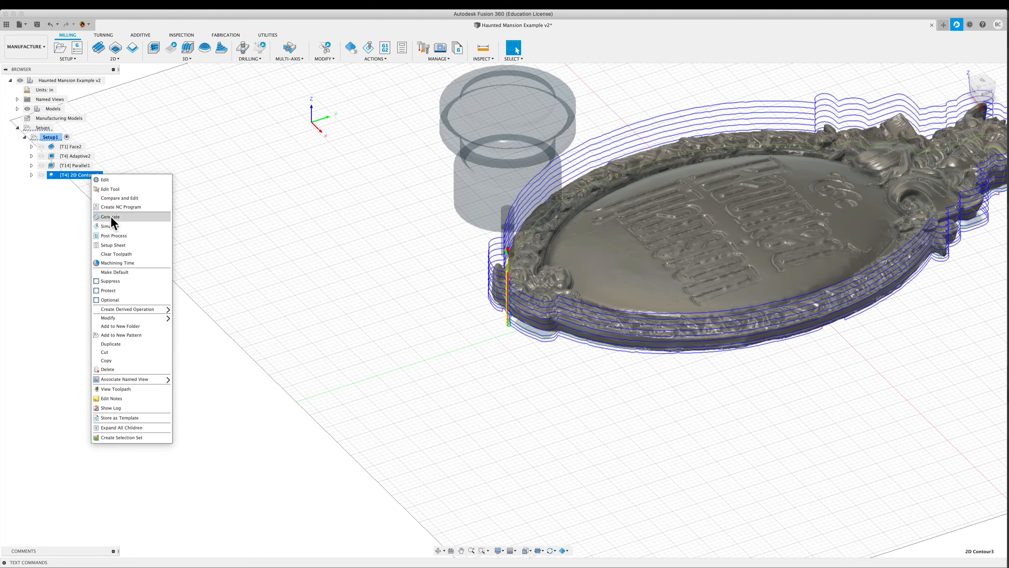
{"action": "left_click", "coordinate": [116, 226]}
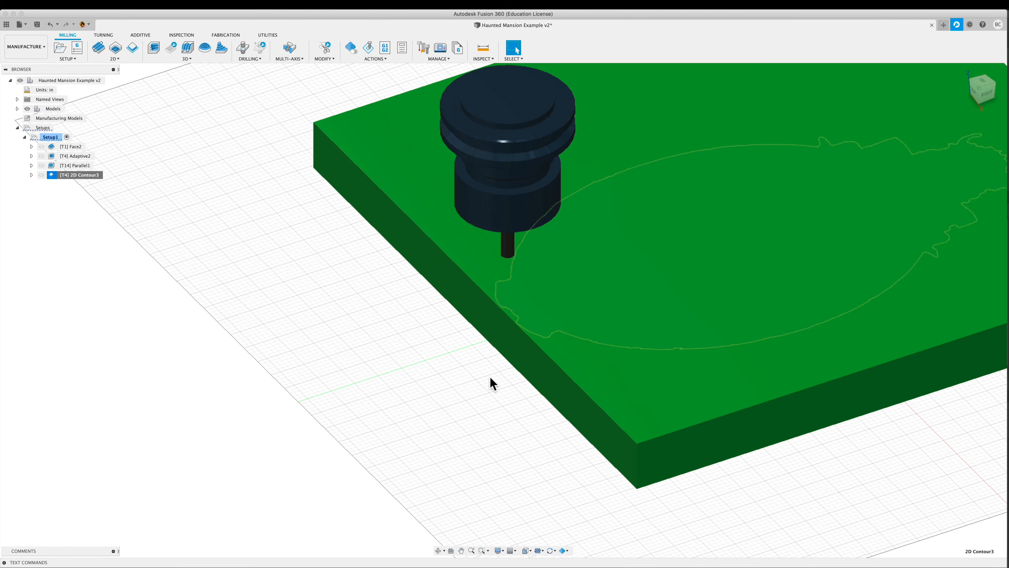
{"action": "left_click", "coordinate": [502, 520]}
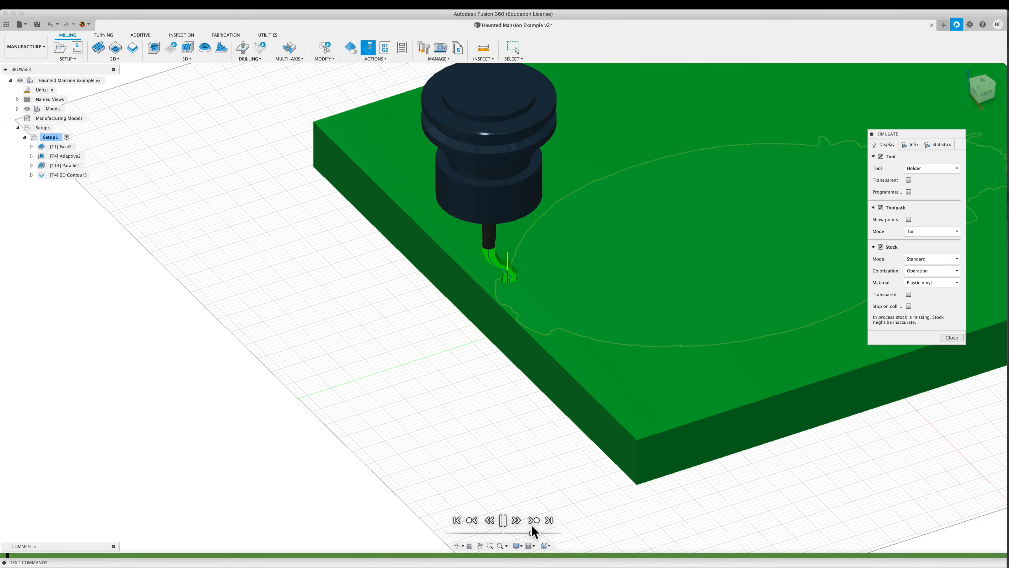
{"action": "left_click_drag", "start_coordinate": [530, 532], "coordinate": [546, 531]}
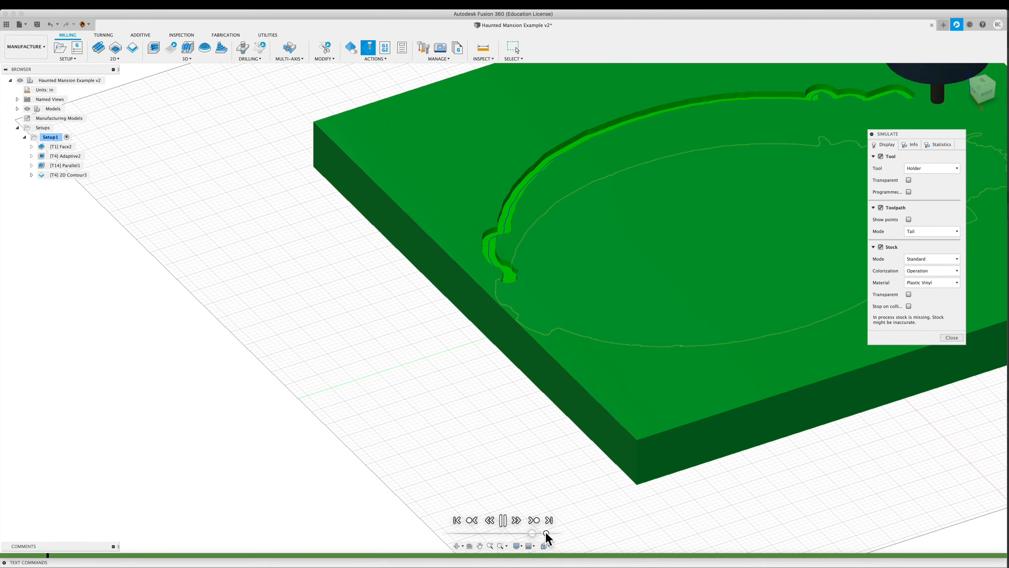
{"action": "scroll", "coordinate": [637, 446], "scroll_direction": "down", "scroll_amount": 3}
{"action": "middle_click_drag", "start_coordinate": [636, 446], "coordinate": [442, 443]}
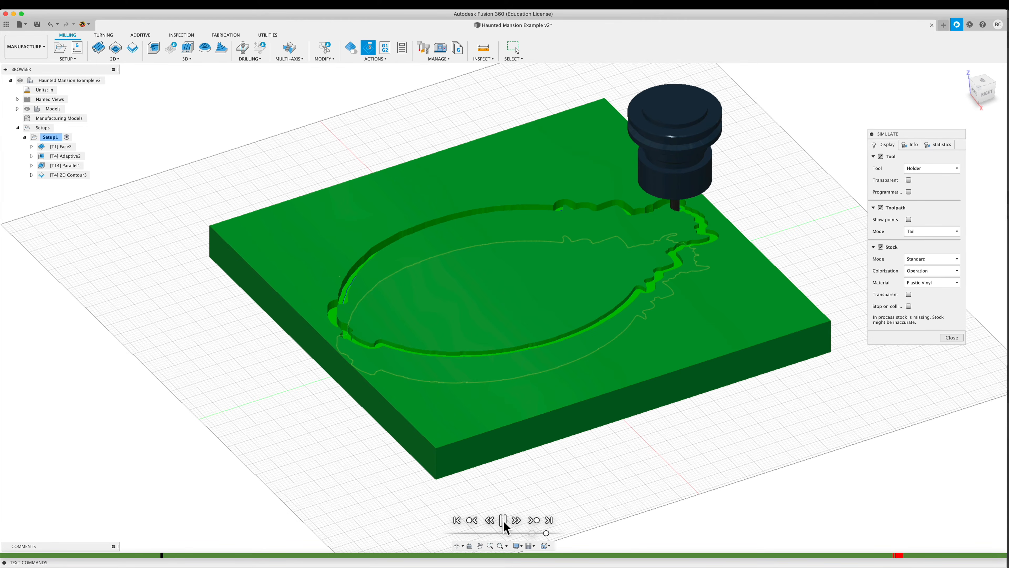
Inspect the flagged collision near the end of the cut, return to an earlier point in the simulation, and close it.
{"action": "mouse_move", "coordinate": [901, 556]}
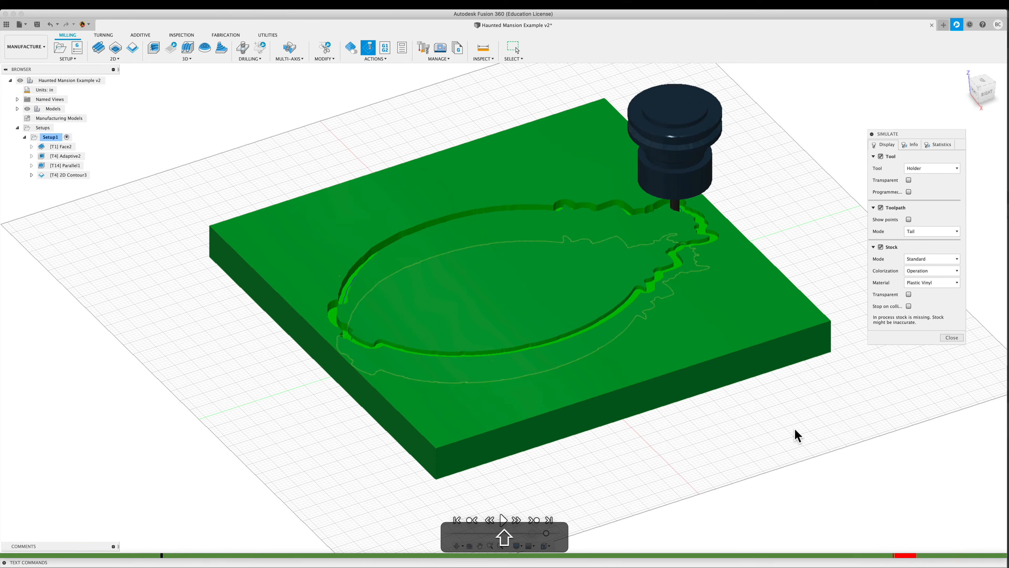
{"action": "middle_click_drag", "start_coordinate": [795, 433], "coordinate": [762, 414], "text": "shift"}
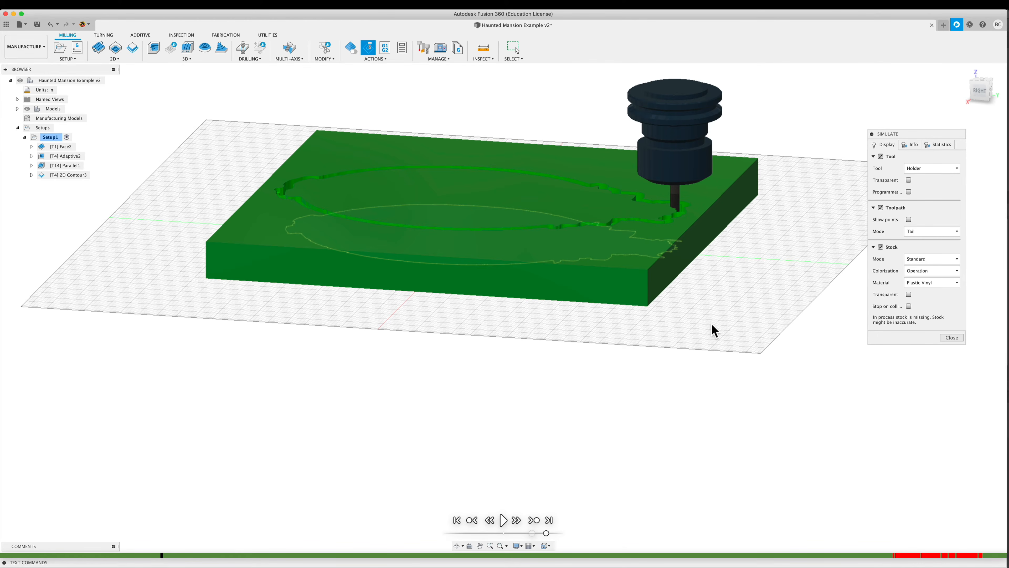
{"action": "mouse_move", "coordinate": [903, 556]}
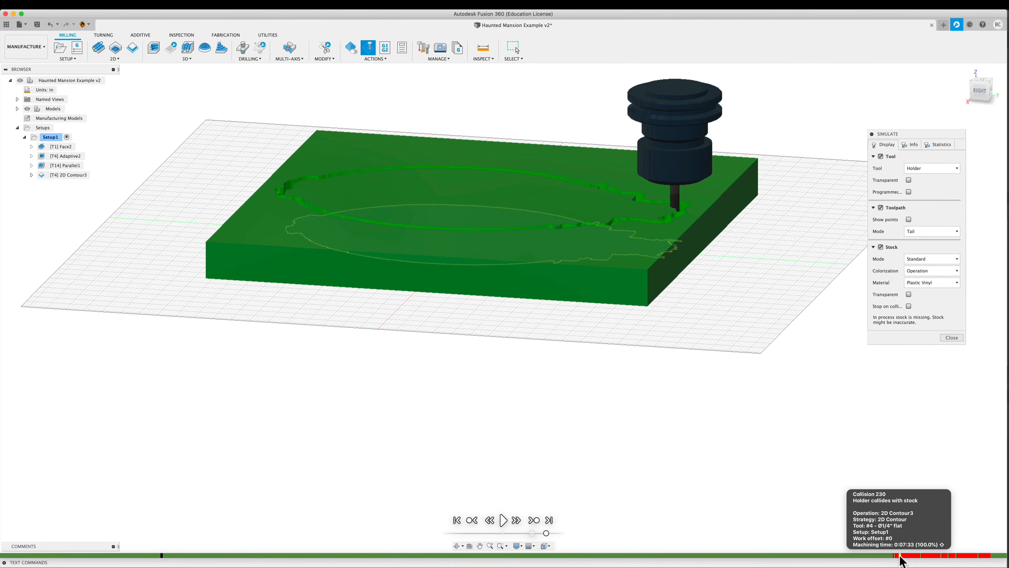
{"action": "left_click", "coordinate": [903, 556]}
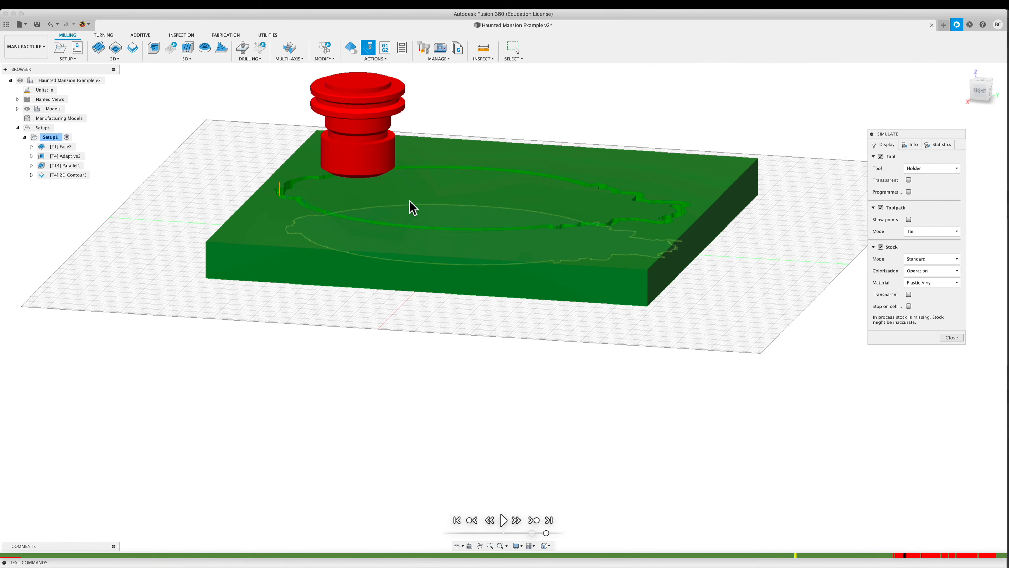
{"action": "mouse_move", "coordinate": [334, 263]}
{"action": "middle_mouse_down", "text": "shift"}
{"action": "mouse_move", "coordinate": [357, 238]}
{"action": "mouse_move", "coordinate": [350, 300]}
{"action": "middle_mouse_up", "text": "shift"}
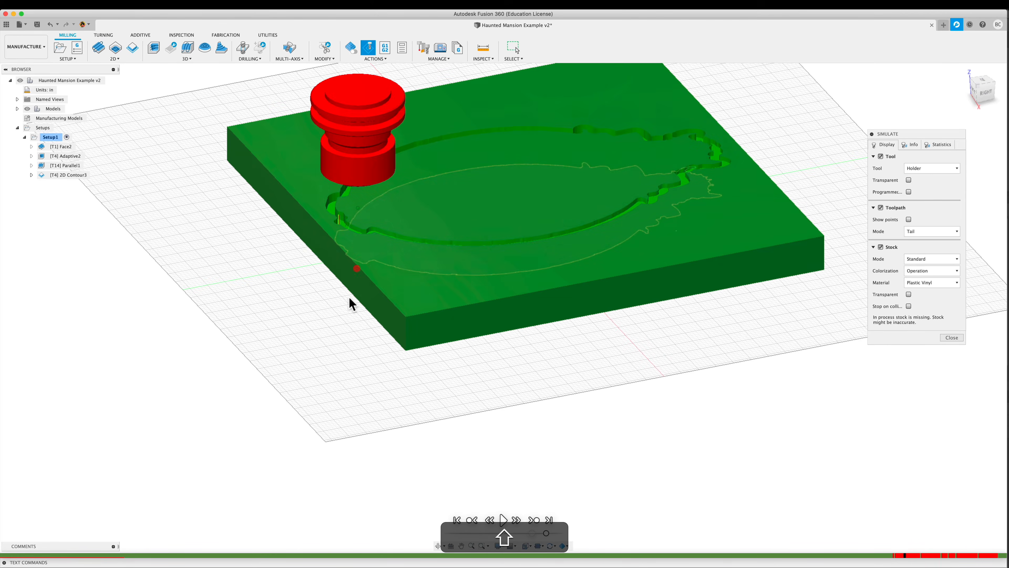
{"action": "left_click", "coordinate": [841, 556]}
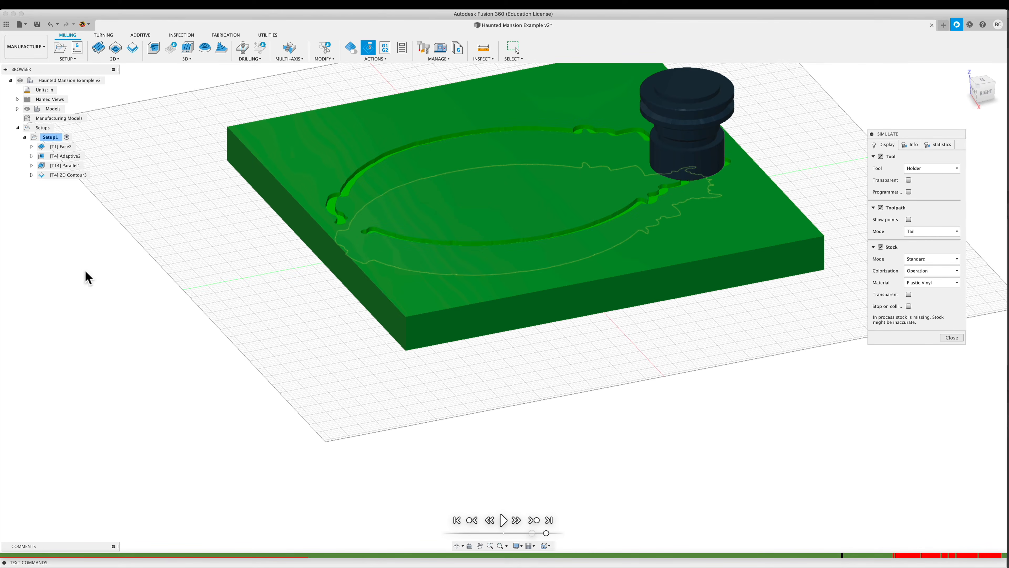
{"action": "left_click", "coordinate": [951, 337]}
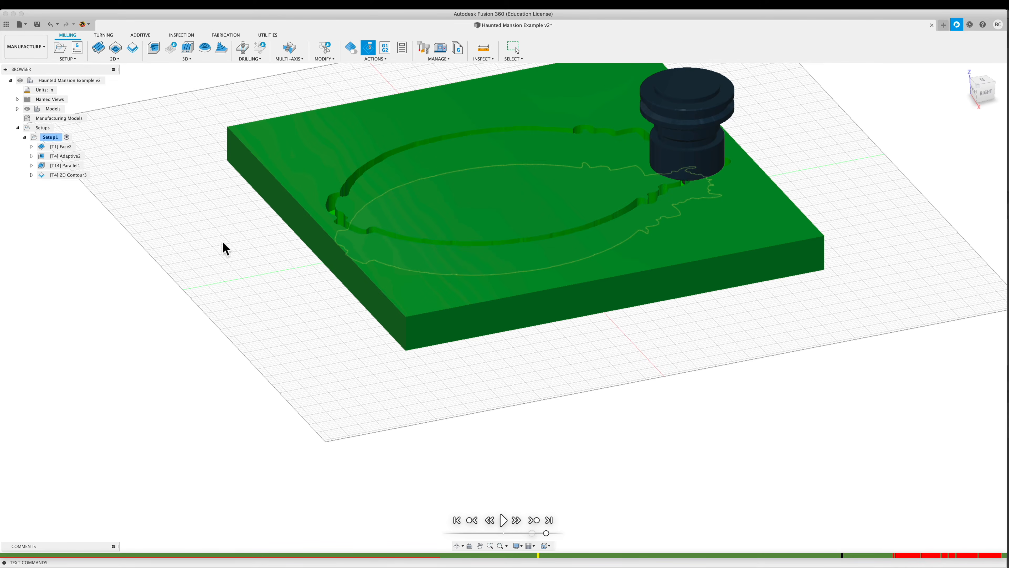
Reopen the 2D contour's tool choice and filter the Amana-Tool-Fusion-for-Hardwood library to flat end mills for milling.
{"action": "right_click", "coordinate": [73, 175]}
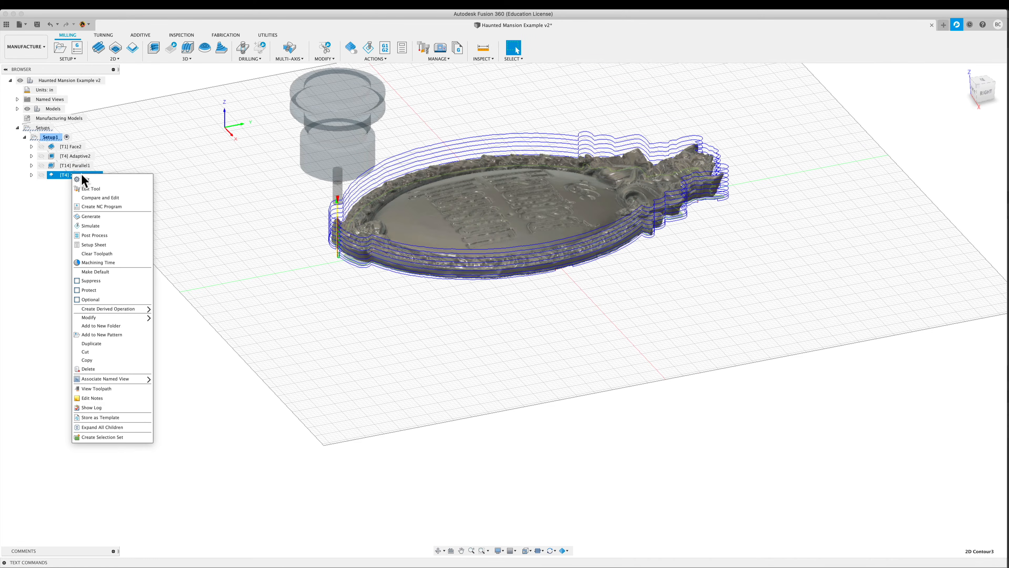
{"action": "left_click", "coordinate": [85, 180]}
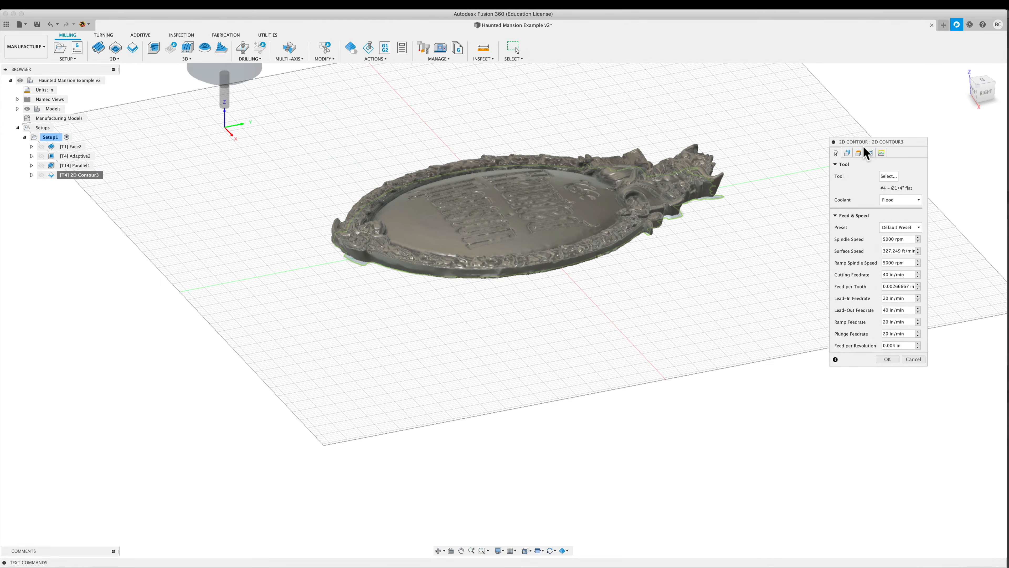
{"action": "left_click", "coordinate": [889, 175]}
{"action": "left_click", "coordinate": [299, 194]}
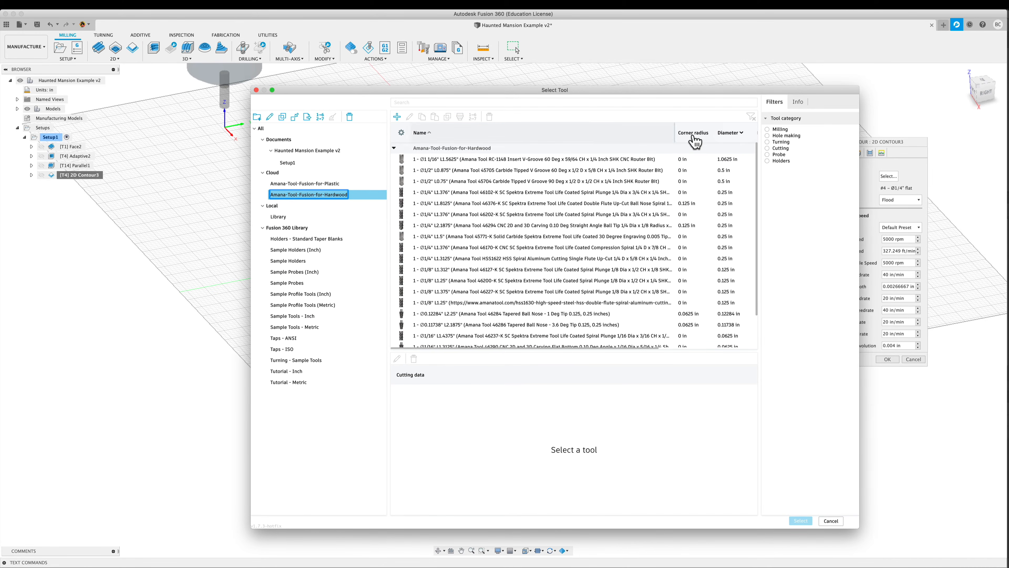
{"action": "left_click", "coordinate": [766, 129]}
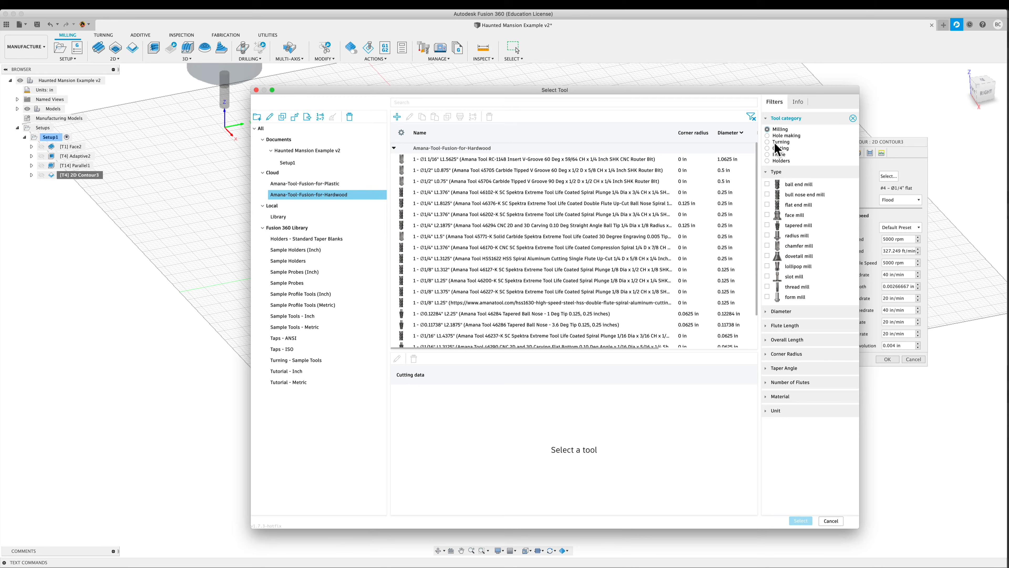
{"action": "left_click", "coordinate": [768, 204]}
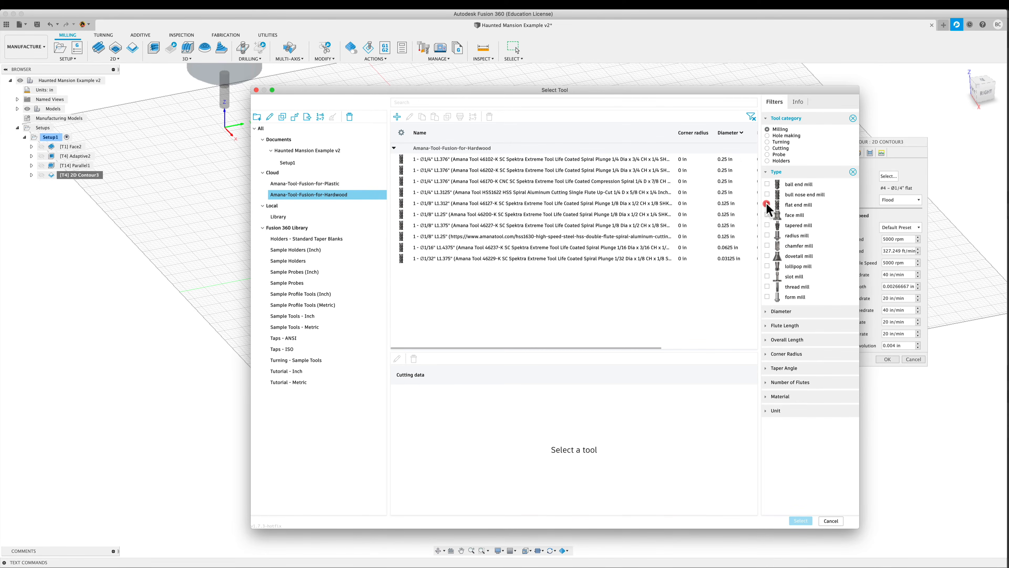
Compare the listed flat end mills, assign the 1/4 in Amana Tool 46102-K with its default preset, and regenerate the 2D contour.
{"action": "left_click", "coordinate": [436, 159]}
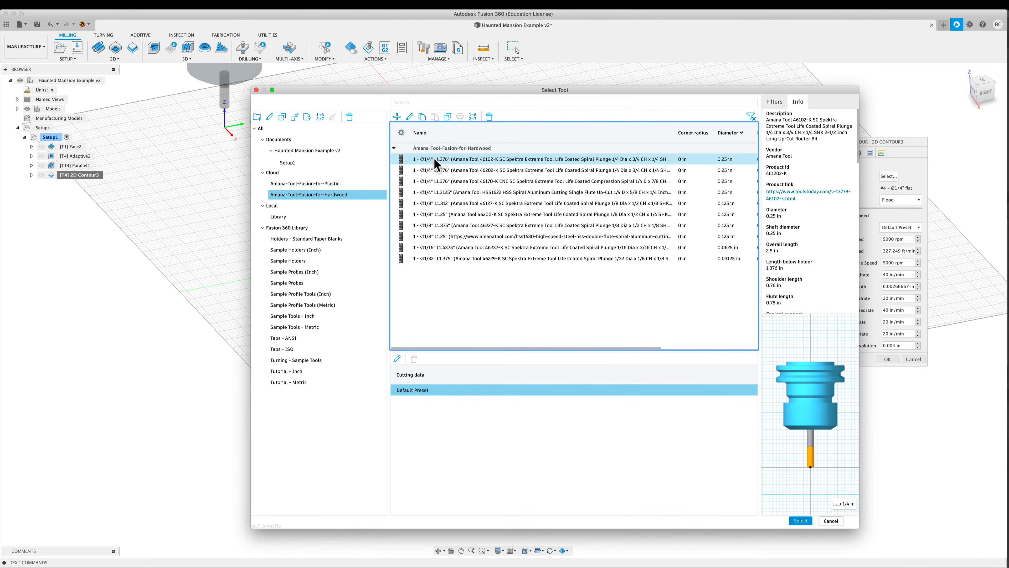
{"action": "left_click", "coordinate": [441, 170]}
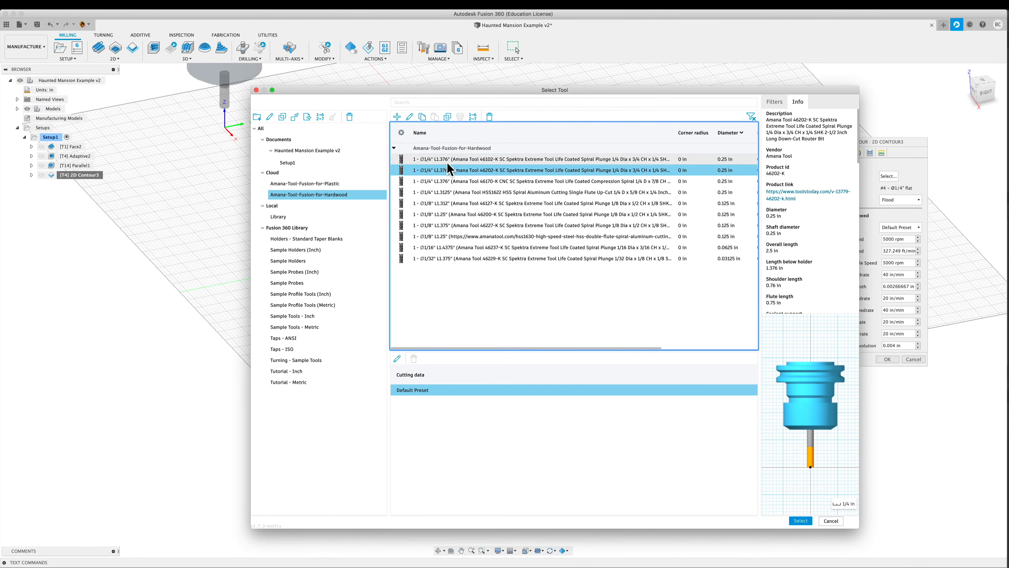
{"action": "left_click", "coordinate": [463, 181]}
{"action": "left_click", "coordinate": [483, 202]}
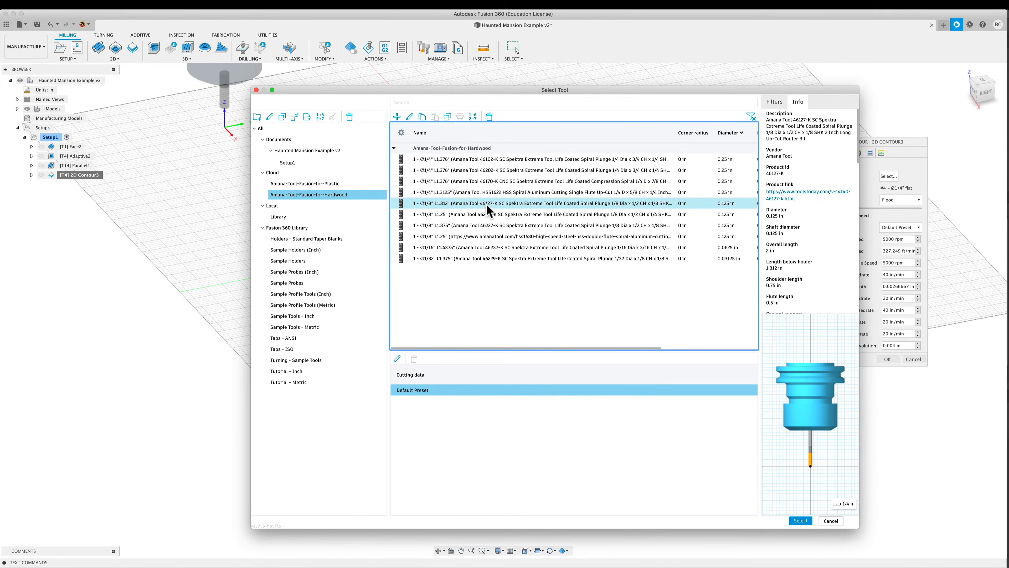
{"action": "left_click", "coordinate": [465, 161]}
{"action": "left_click", "coordinate": [800, 520]}
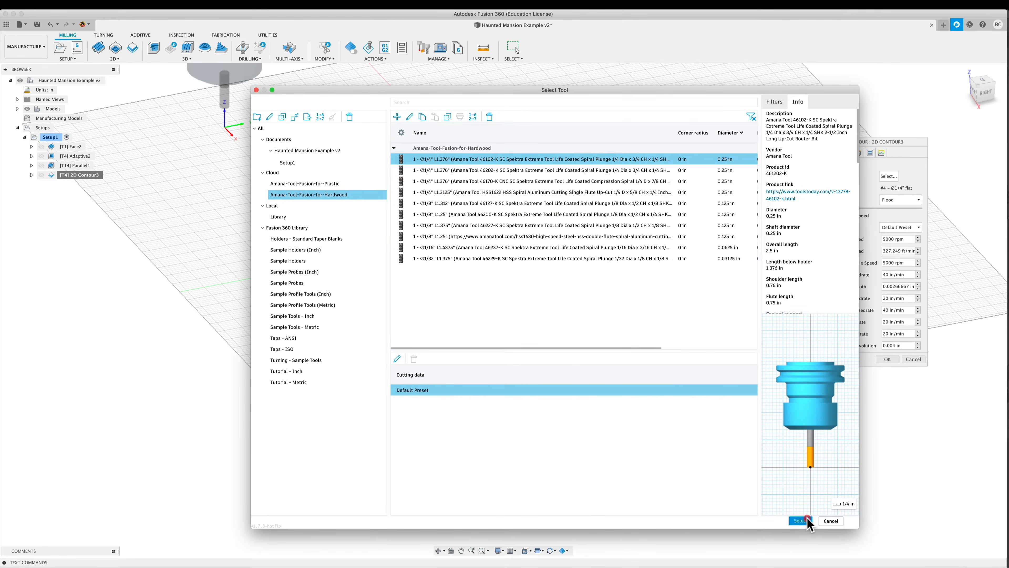
{"action": "left_click", "coordinate": [887, 359]}
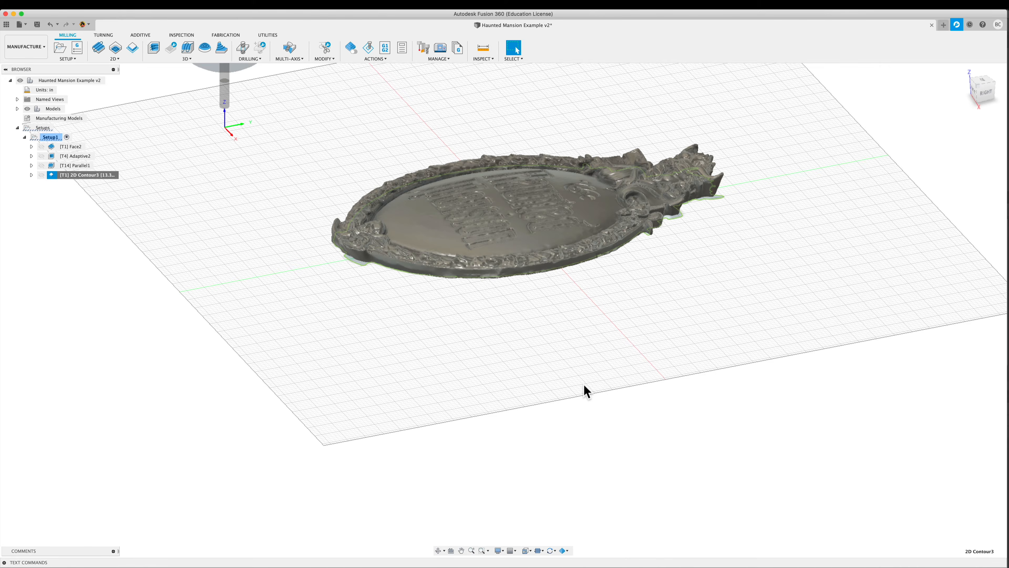
Simulate the 2D contour with the new tool through to its end, inspect the cut around the outline, and close the simulation.
{"action": "left_click", "coordinate": [374, 48]}
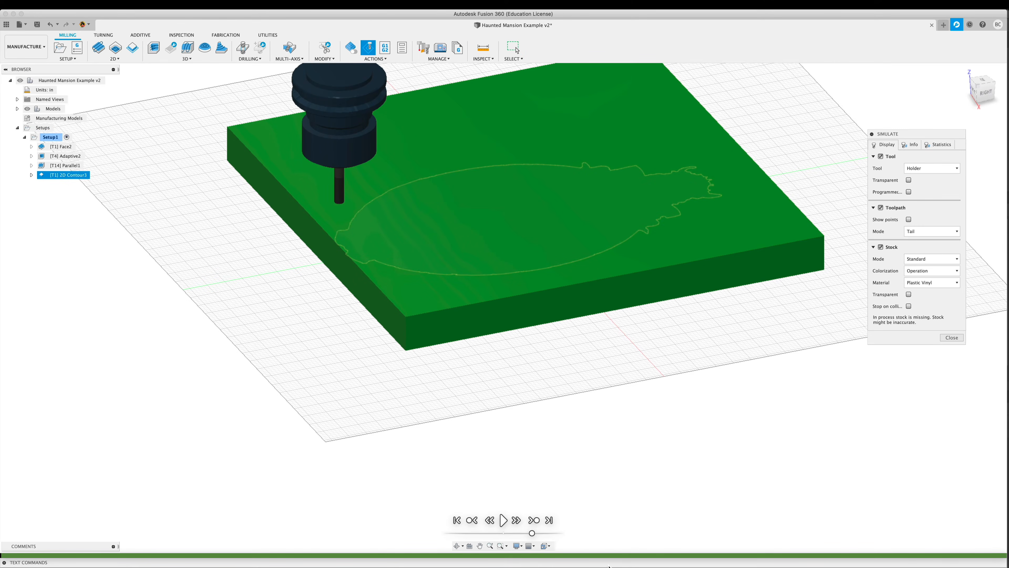
{"action": "left_click", "coordinate": [531, 522]}
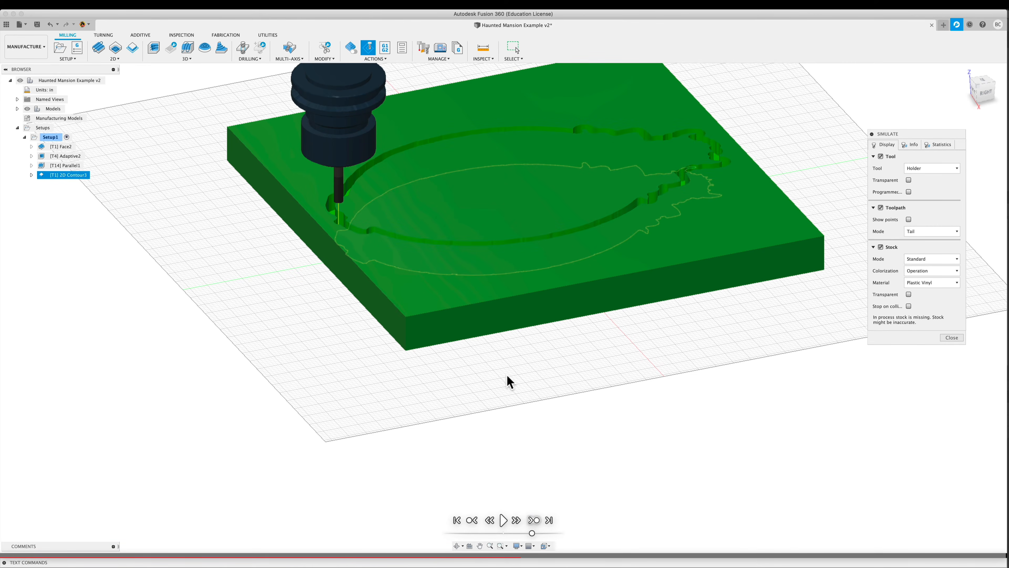
{"action": "middle_click_drag", "start_coordinate": [586, 361], "coordinate": [358, 303], "text": "shift"}
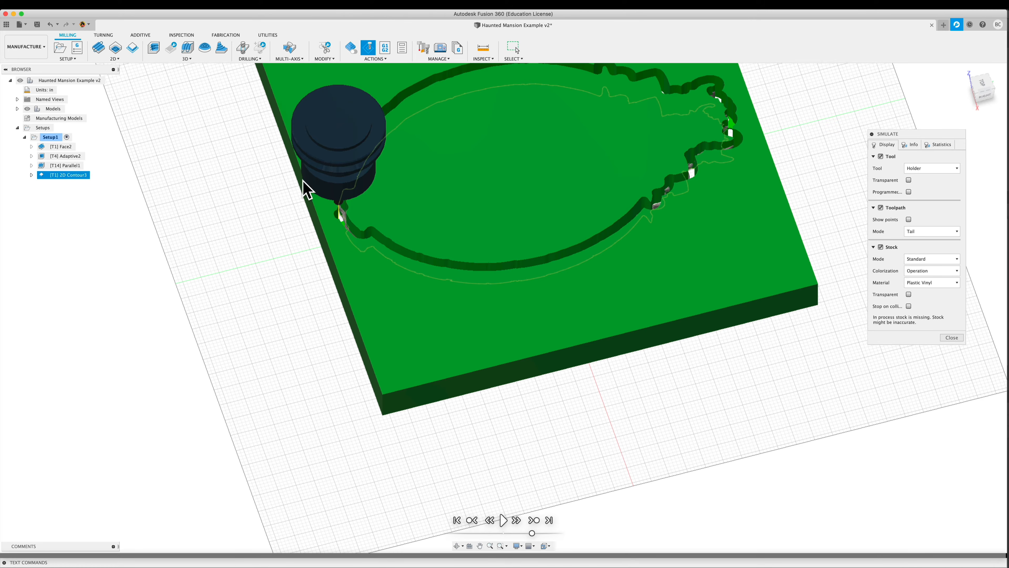
{"action": "left_click", "coordinate": [952, 337]}
{"action": "left_click", "coordinate": [769, 440]}
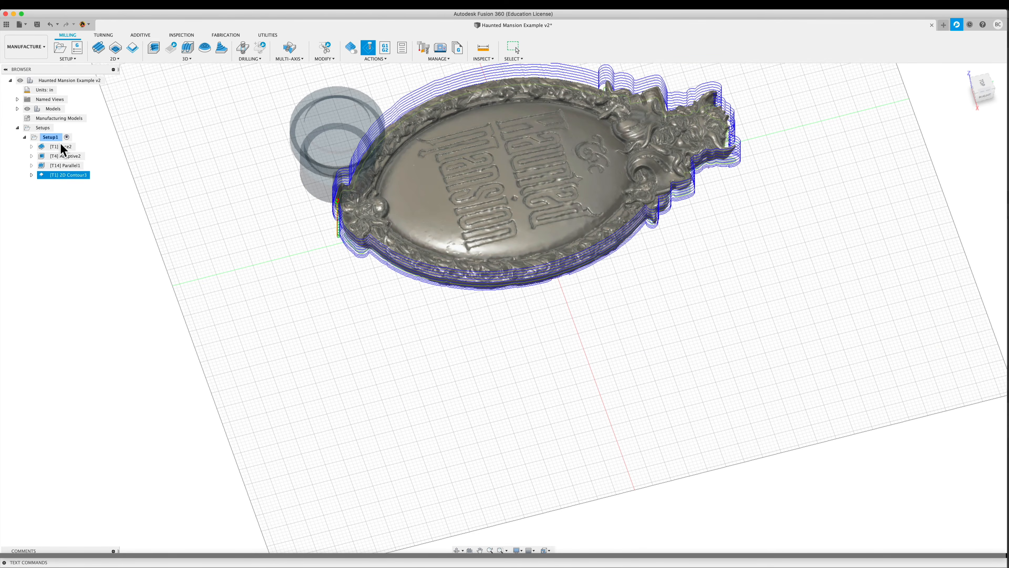
{"action": "left_click", "coordinate": [683, 370]}
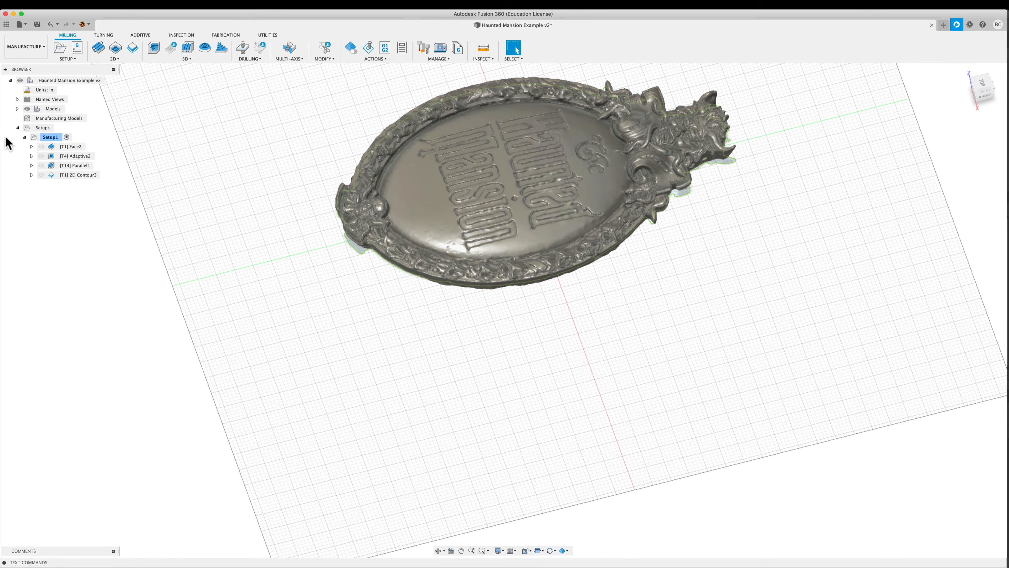
Simulate all operations of Setup1 and advance to the end of the toolpath.
{"action": "right_click", "coordinate": [55, 138]}
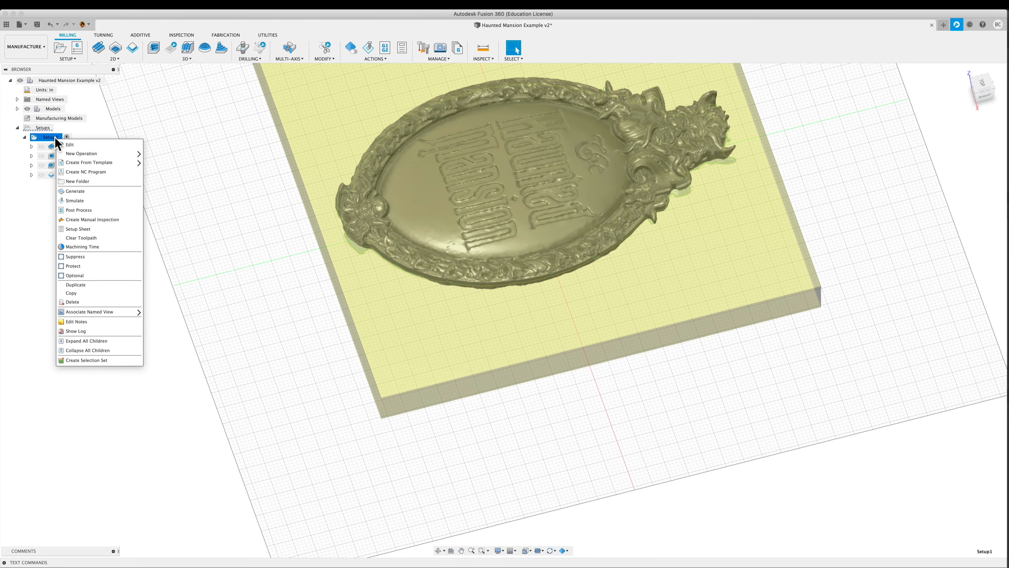
{"action": "left_click", "coordinate": [81, 202]}
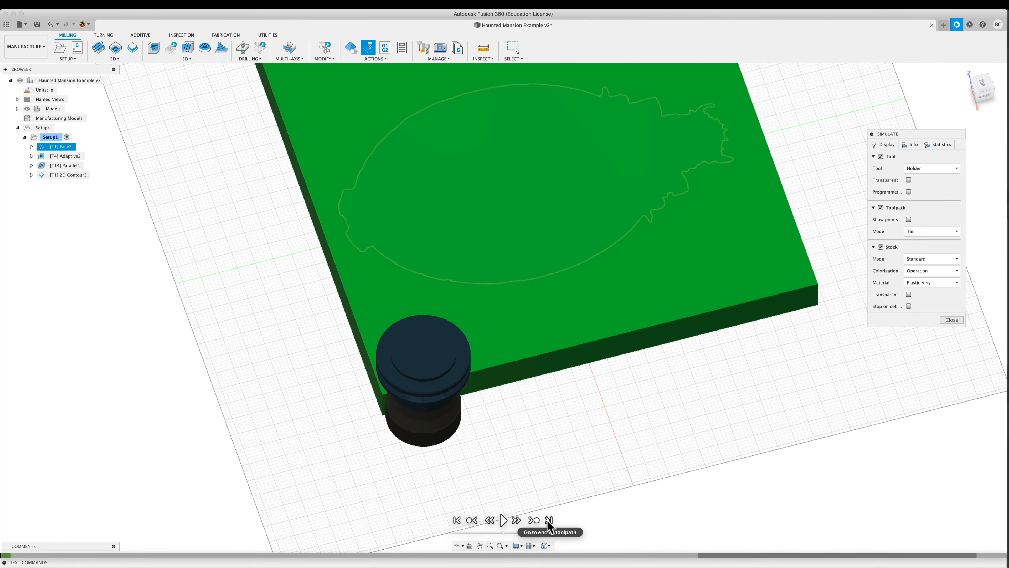
{"action": "left_click", "coordinate": [548, 519]}
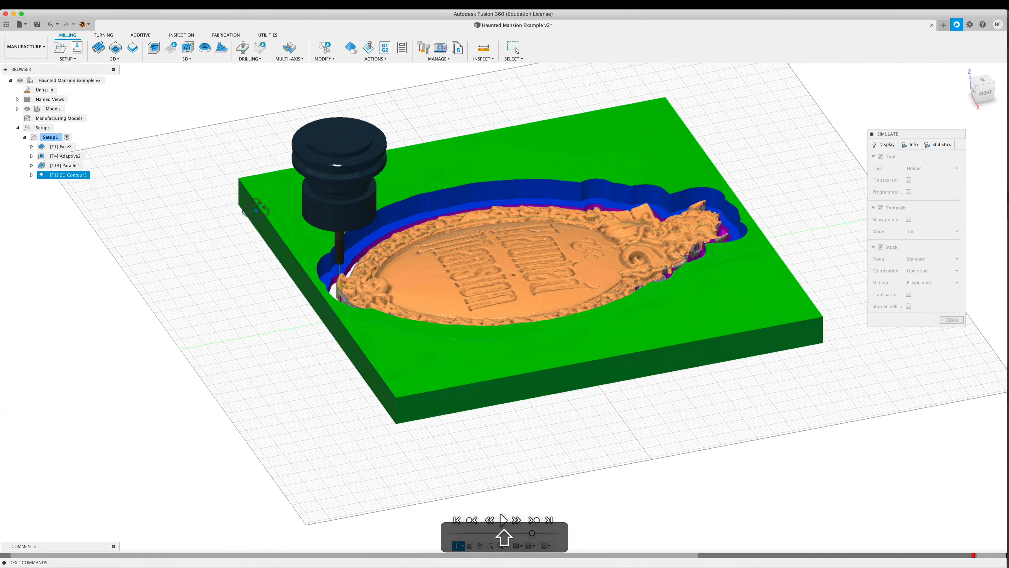
Examine the fully machined sign, its tabs and the cleared channel around it from several angles, along with the flagged collision.
{"action": "middle_click_drag", "start_coordinate": [256, 211], "coordinate": [257, 258], "text": "shift"}
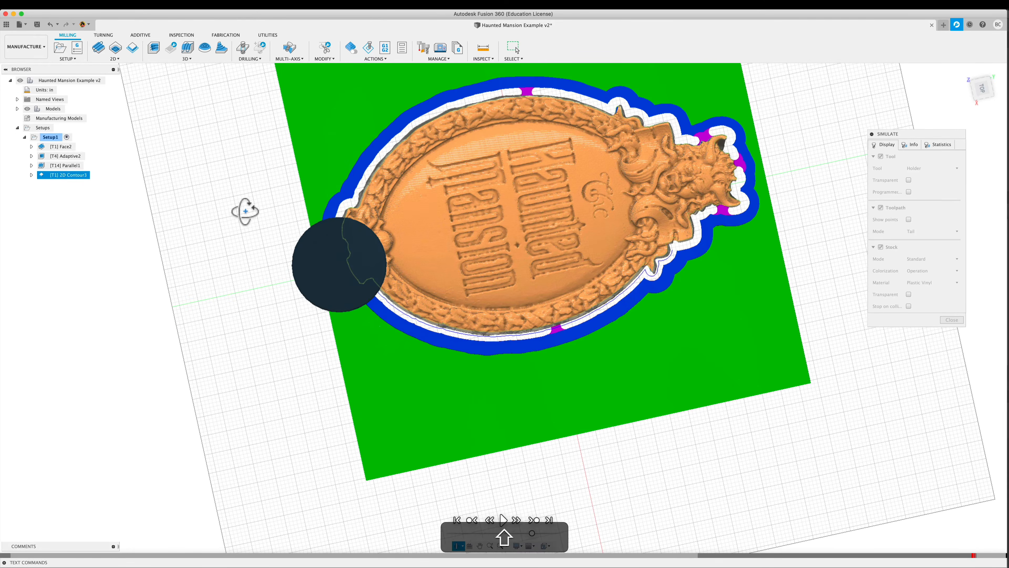
{"action": "middle_click_drag", "start_coordinate": [243, 209], "coordinate": [259, 189], "text": "shift"}
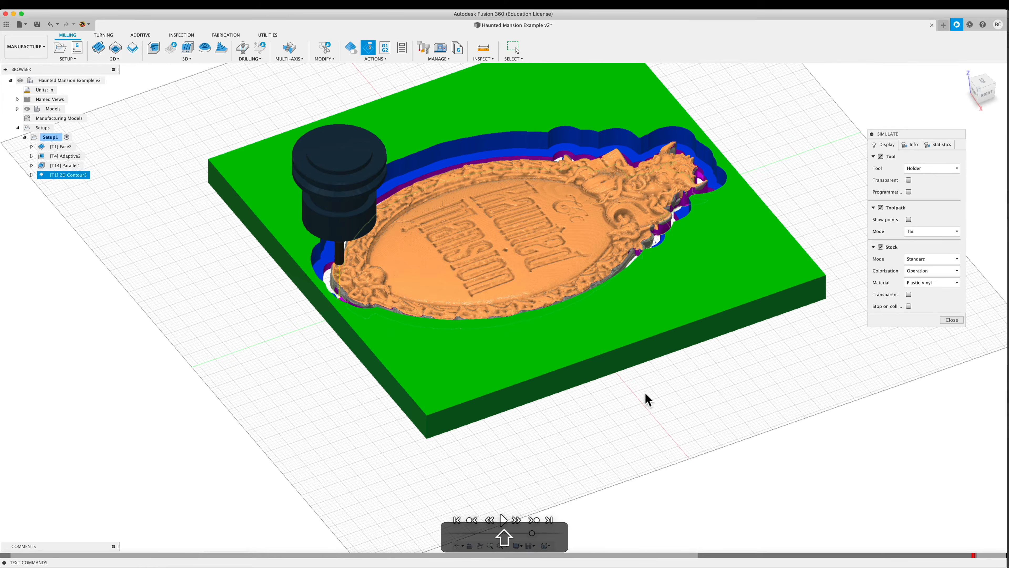
{"action": "middle_click_drag", "start_coordinate": [644, 394], "coordinate": [634, 425], "text": "shift"}
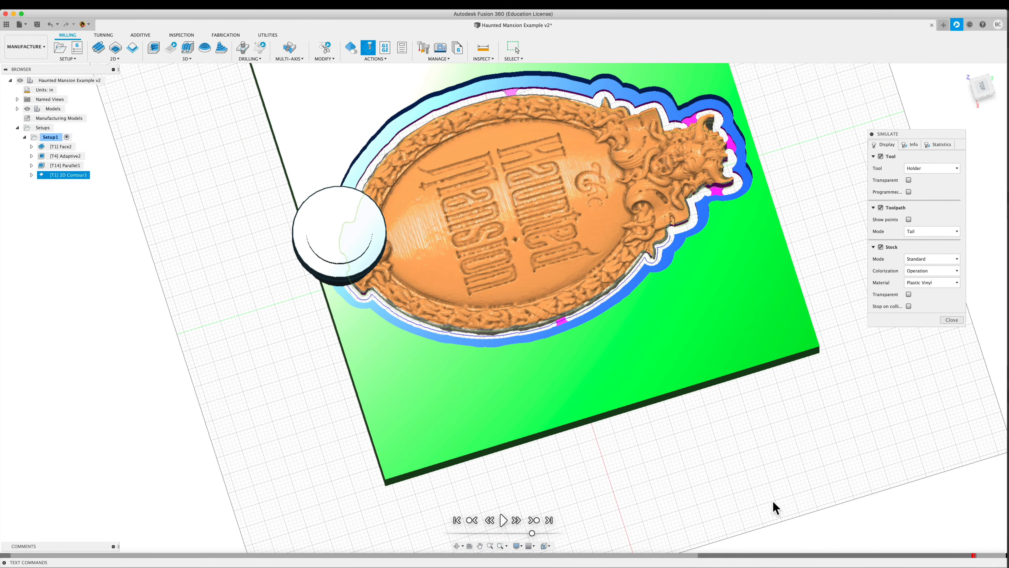
{"action": "mouse_move", "coordinate": [974, 555]}
{"action": "middle_click_drag", "start_coordinate": [800, 466], "coordinate": [788, 409], "text": "shift"}
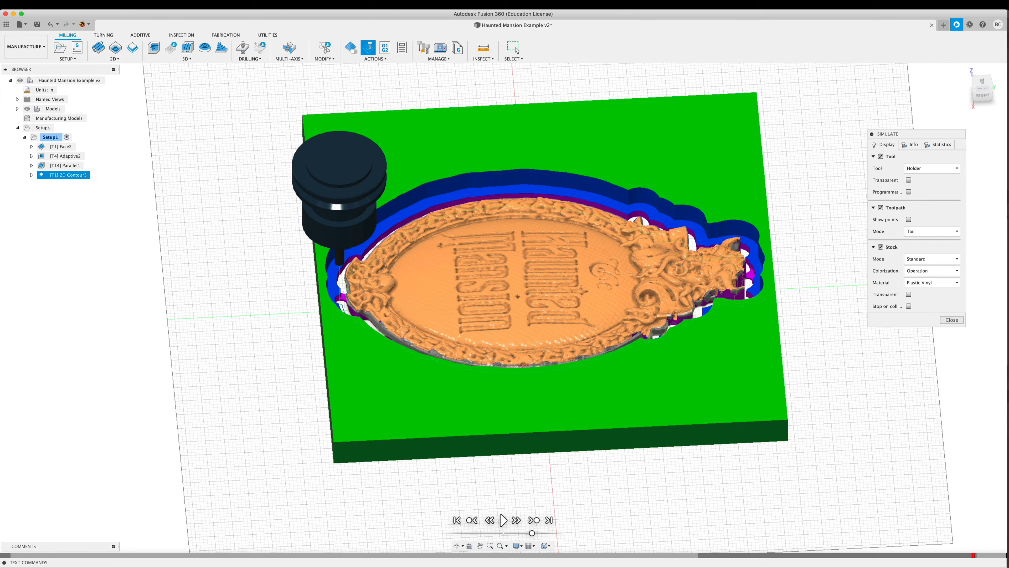
{"action": "middle_click_drag", "start_coordinate": [581, 468], "coordinate": [643, 464], "text": "shift"}
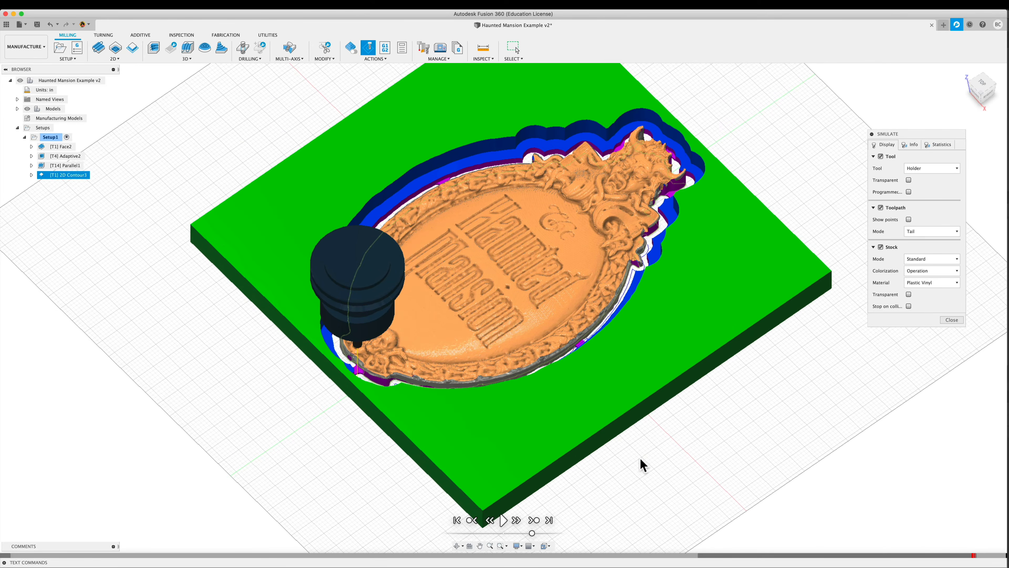
Save the simulated stock to the Desktop as stock.stl.
{"action": "right_click", "coordinate": [670, 294]}
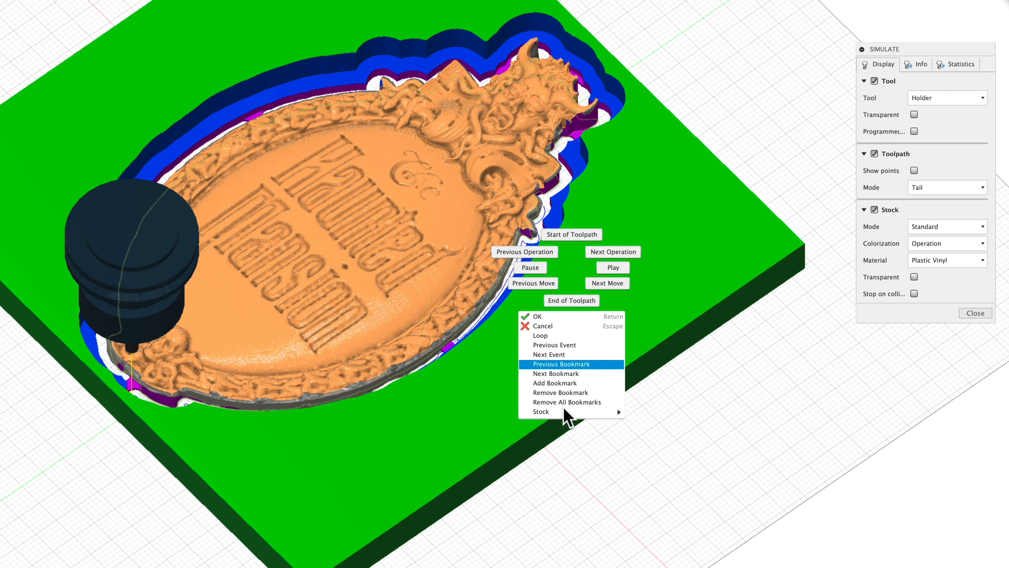
{"action": "mouse_move", "coordinate": [564, 410]}
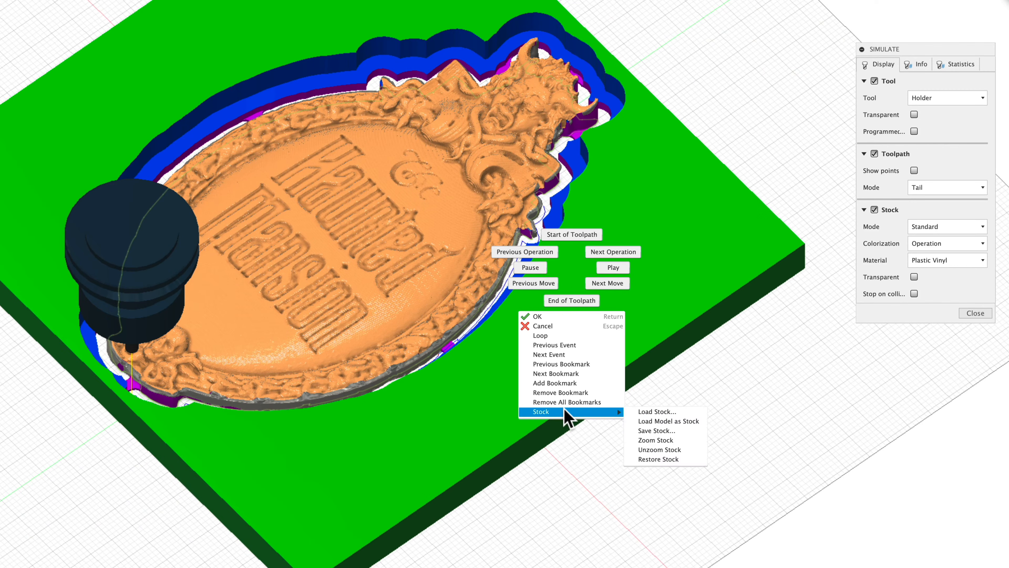
{"action": "left_click", "coordinate": [656, 430]}
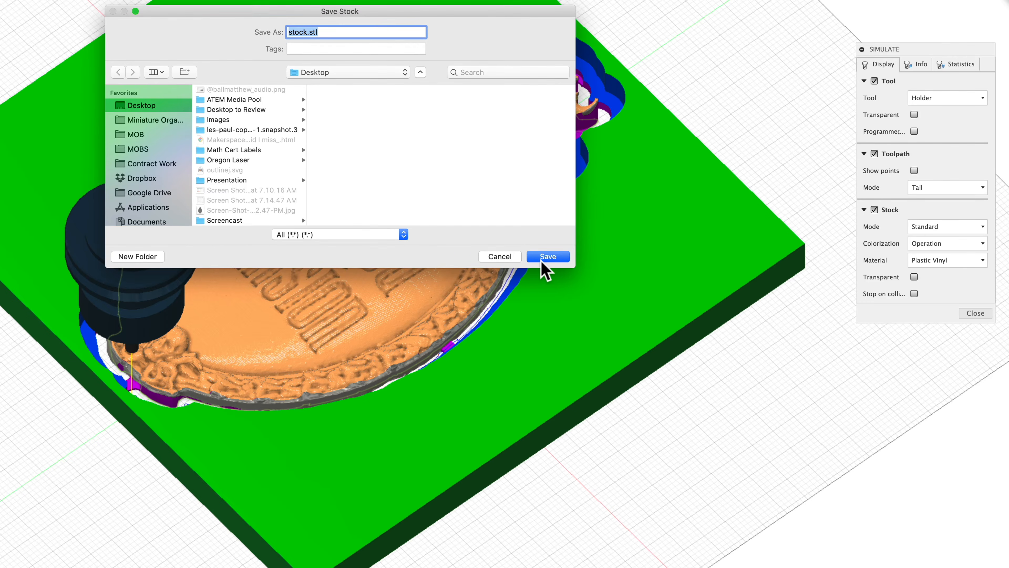
{"action": "left_click", "coordinate": [546, 257]}
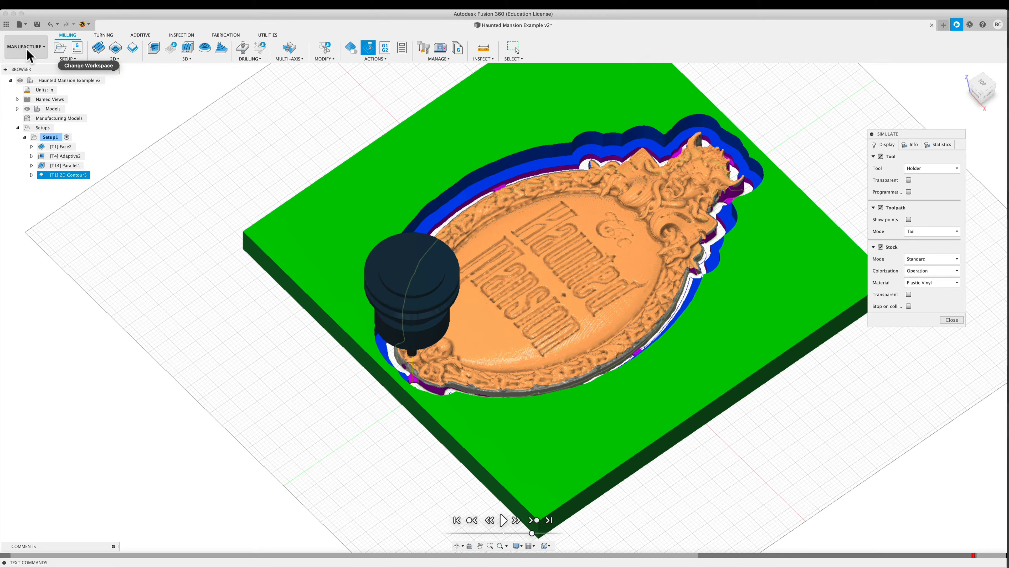
Switch to the Design workspace and insert stock.stl from the Desktop as a mesh beside the original sign.
{"action": "left_click", "coordinate": [27, 44]}
{"action": "left_click", "coordinate": [25, 65]}
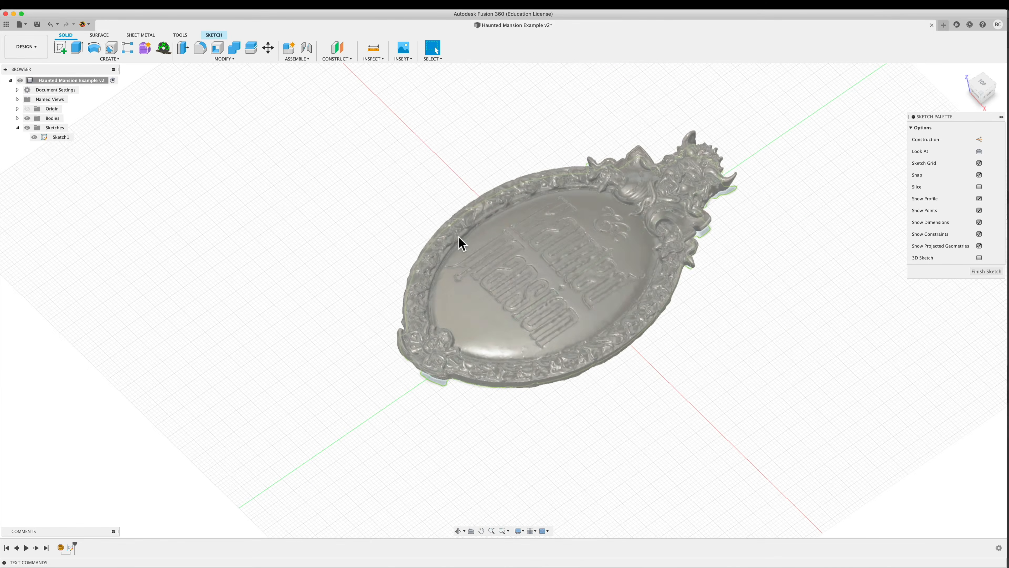
{"action": "scroll", "coordinate": [459, 240], "scroll_direction": "down", "scroll_amount": 10}
{"action": "middle_click_drag", "start_coordinate": [524, 218], "coordinate": [446, 260], "text": "shift"}
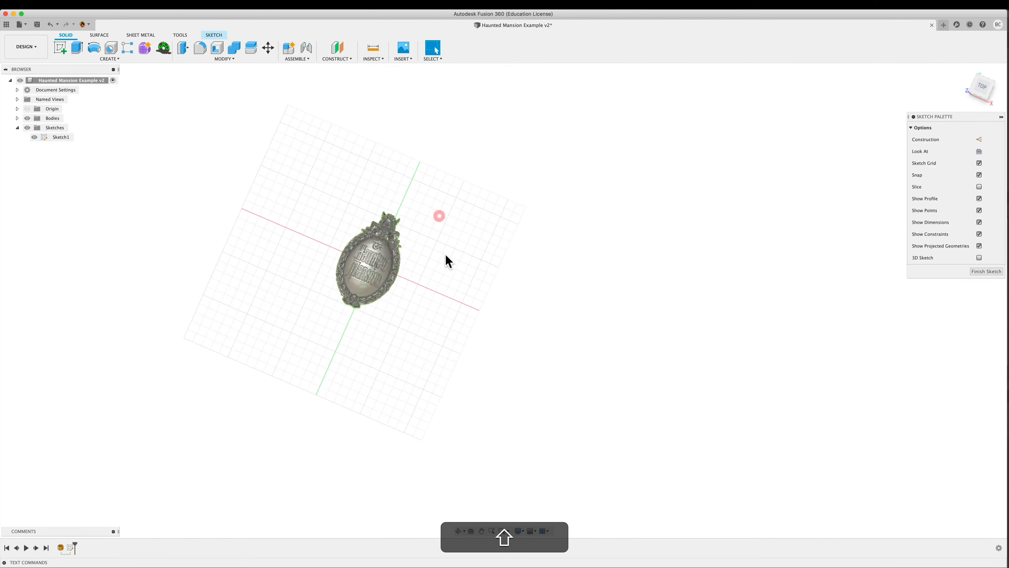
{"action": "scroll", "coordinate": [432, 241], "scroll_direction": "up", "scroll_amount": 5}
{"action": "left_click", "coordinate": [404, 59]}
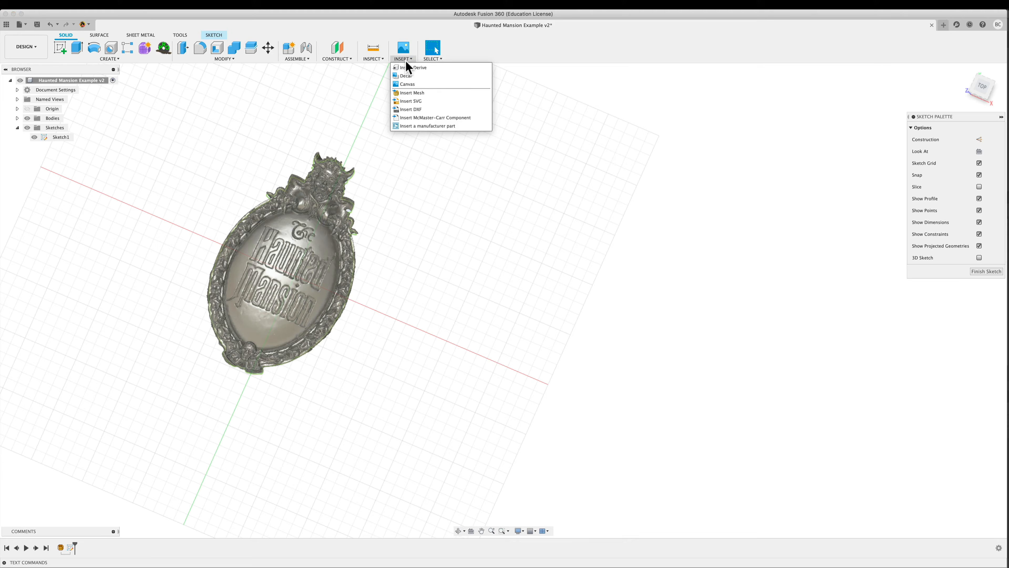
{"action": "left_click", "coordinate": [416, 94]}
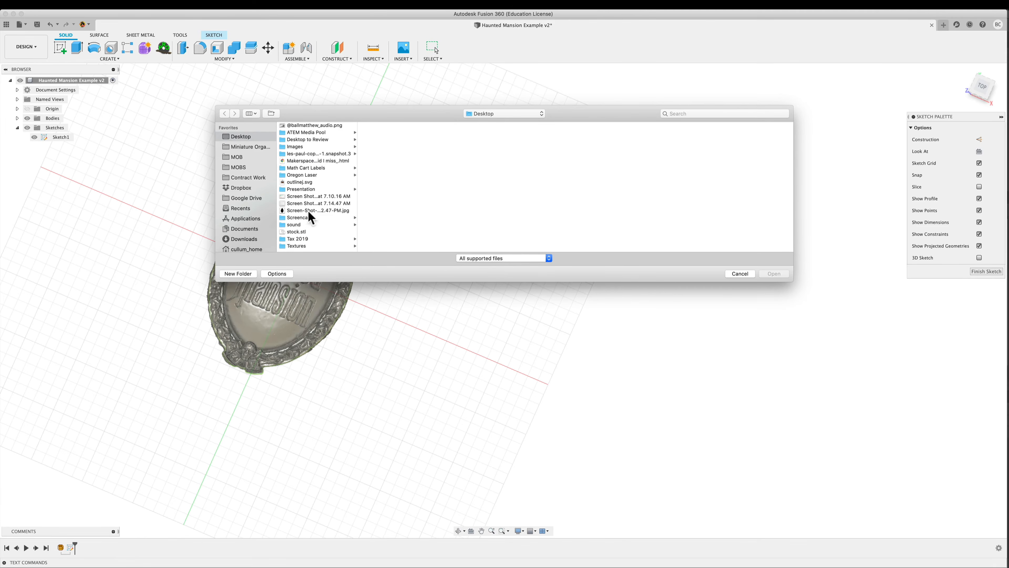
{"action": "left_click", "coordinate": [299, 232]}
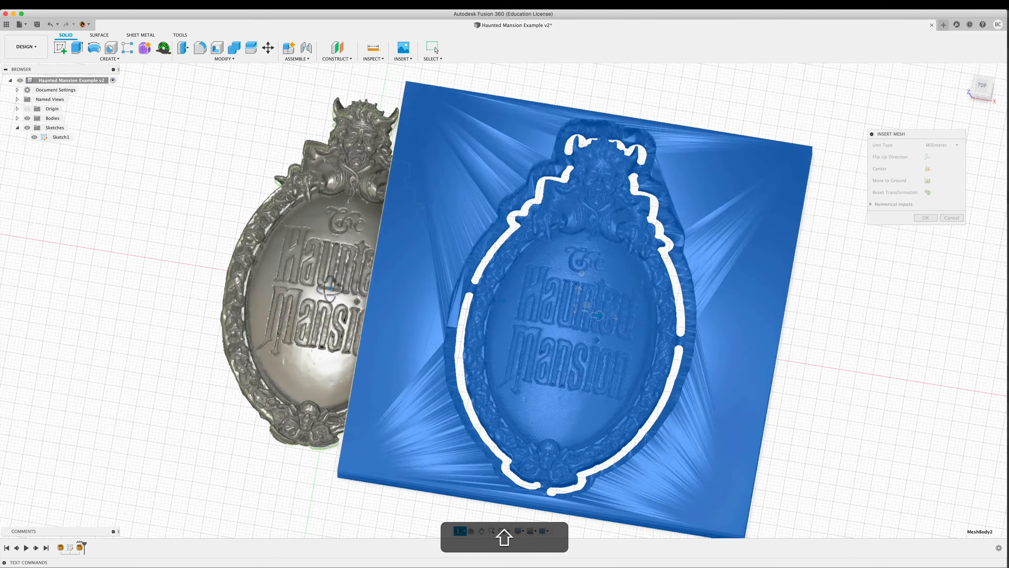
{"action": "middle_click_drag", "start_coordinate": [377, 365], "coordinate": [322, 286], "text": "shift"}
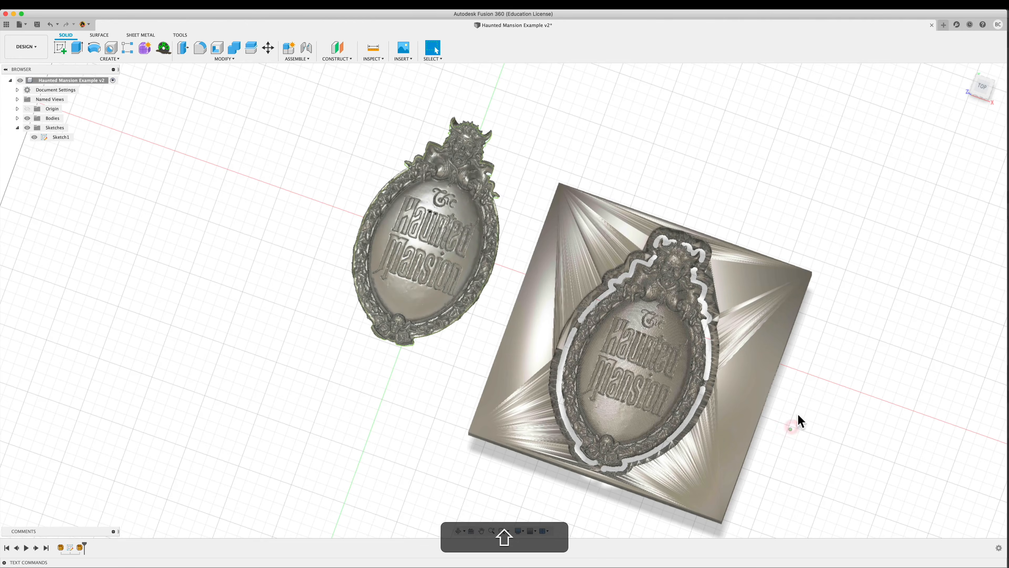
Hide the original sign body mmGroup0 so only the inserted stock mesh is displayed with the sketch.
{"action": "left_click", "coordinate": [420, 197]}
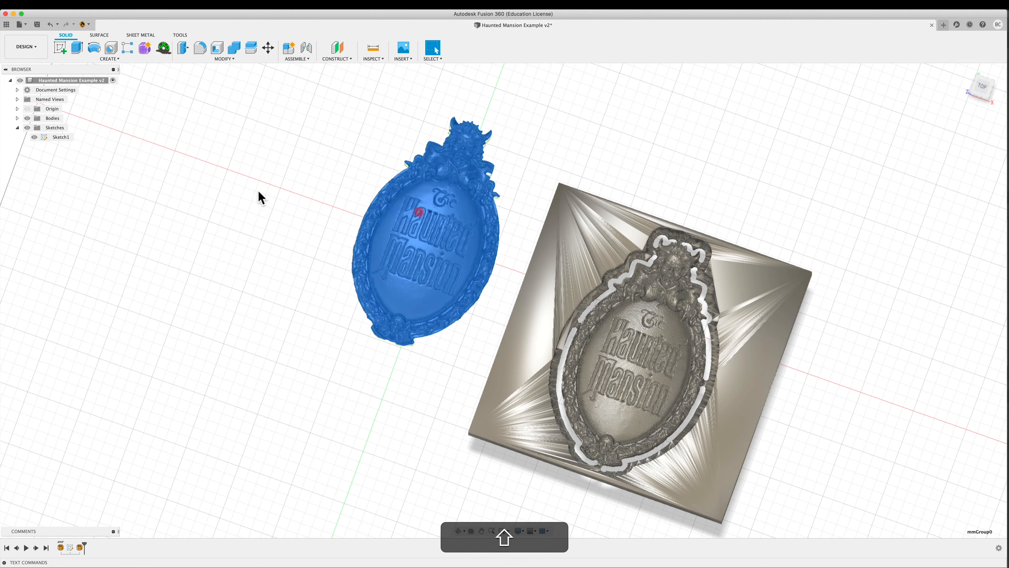
{"action": "left_click", "coordinate": [19, 118]}
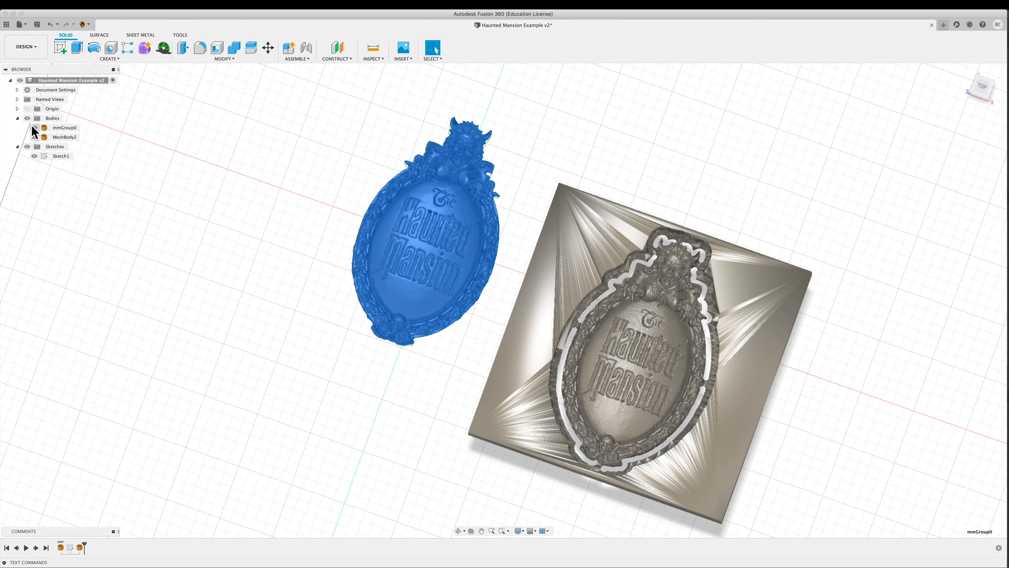
{"action": "left_click", "coordinate": [34, 128]}
Examine the stock mesh's machined surface, lettering detail, stepover marks, tabs and surrounding channel from several angles.
{"action": "scroll", "coordinate": [695, 384], "scroll_direction": "up", "scroll_amount": 5}
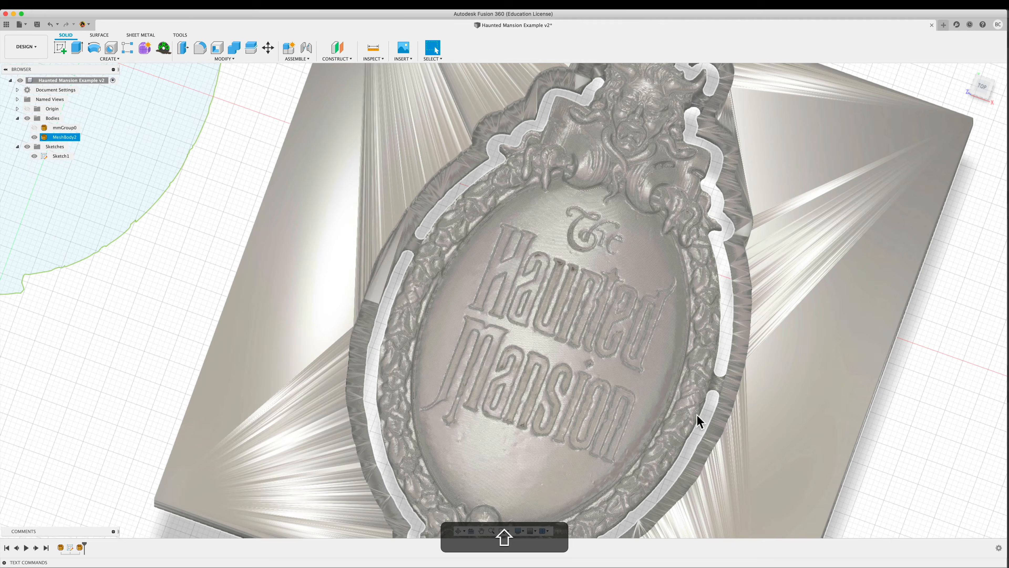
{"action": "middle_click_drag", "start_coordinate": [699, 421], "coordinate": [706, 276], "text": "shift"}
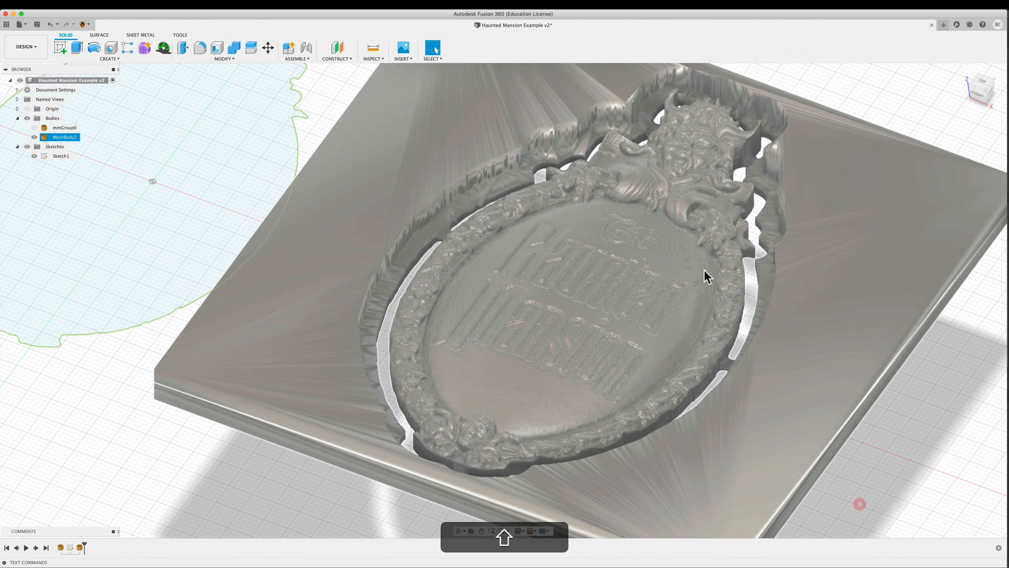
{"action": "middle_click_drag", "start_coordinate": [608, 220], "coordinate": [608, 218], "text": "shift"}
{"action": "scroll", "coordinate": [617, 248], "scroll_direction": "up", "scroll_amount": 10}
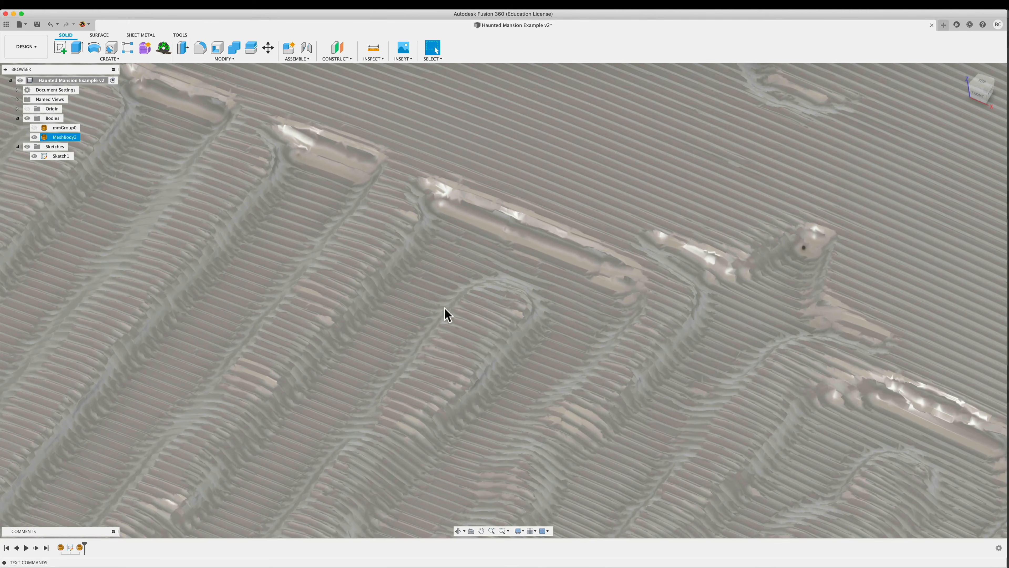
{"action": "scroll", "coordinate": [444, 307], "scroll_direction": "down", "scroll_amount": 10}
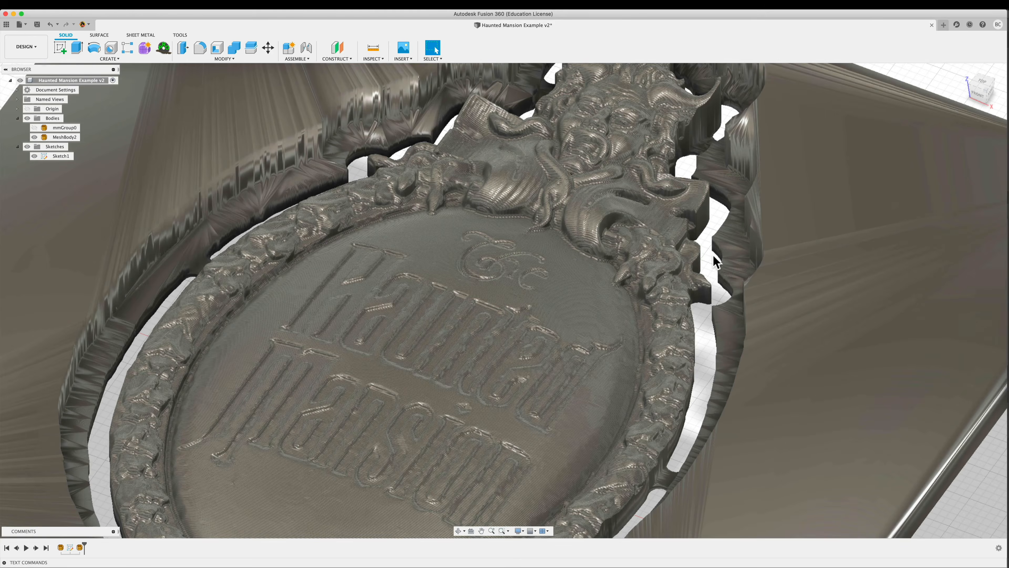
{"action": "left_click", "coordinate": [710, 249]}
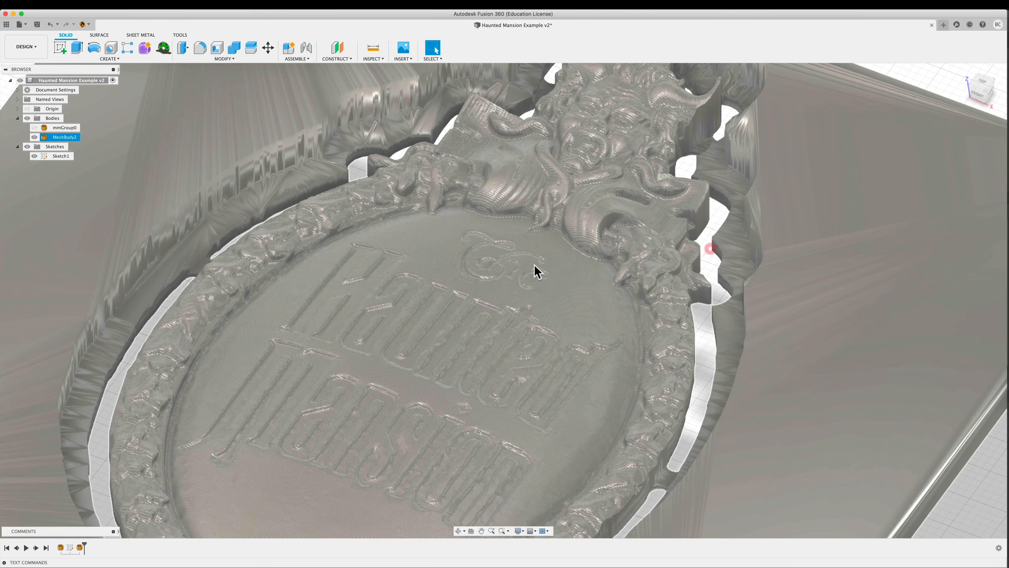
{"action": "scroll", "coordinate": [517, 346], "scroll_direction": "down", "scroll_amount": 10}
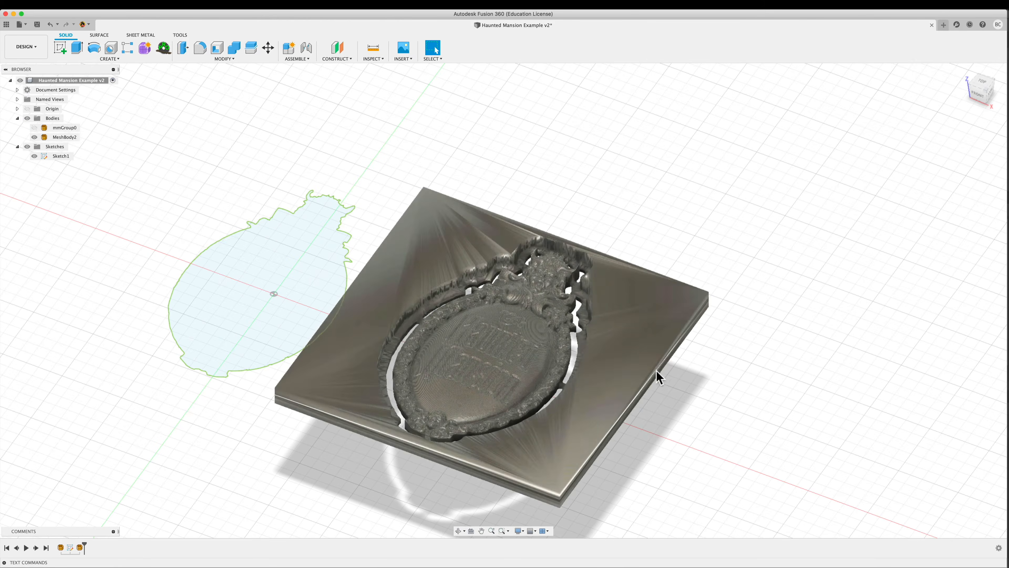
{"action": "middle_click_drag", "start_coordinate": [586, 372], "coordinate": [618, 406], "text": "shift"}
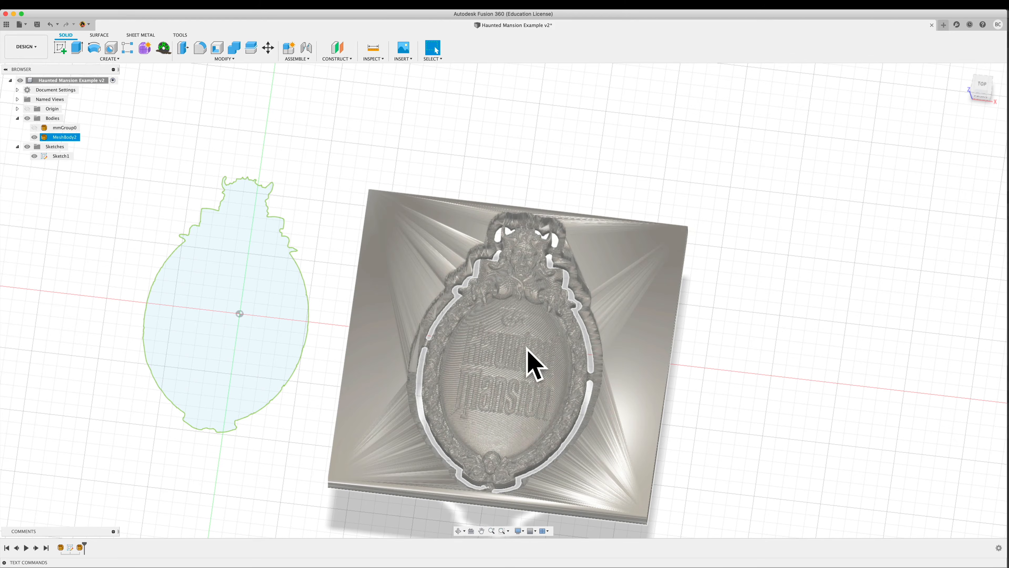
{"action": "scroll", "coordinate": [529, 364], "scroll_direction": "up", "scroll_amount": 4}
{"action": "middle_click_drag", "start_coordinate": [530, 379], "coordinate": [549, 344], "text": "shift"}
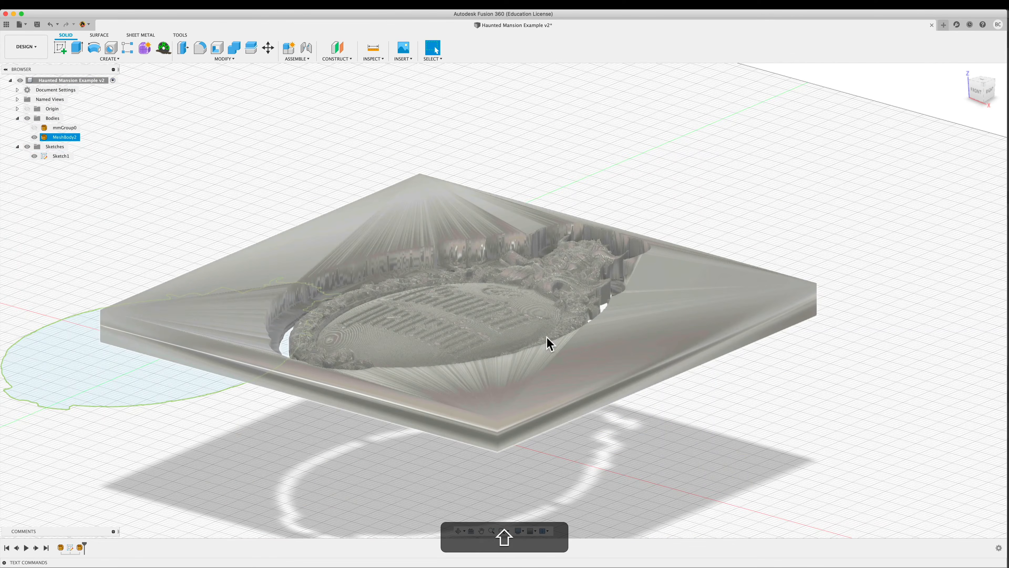
Undo hiding the original sign and inserting the stock mesh, and return to the Manufacture workspace.
{"action": "key", "text": "super+z"}
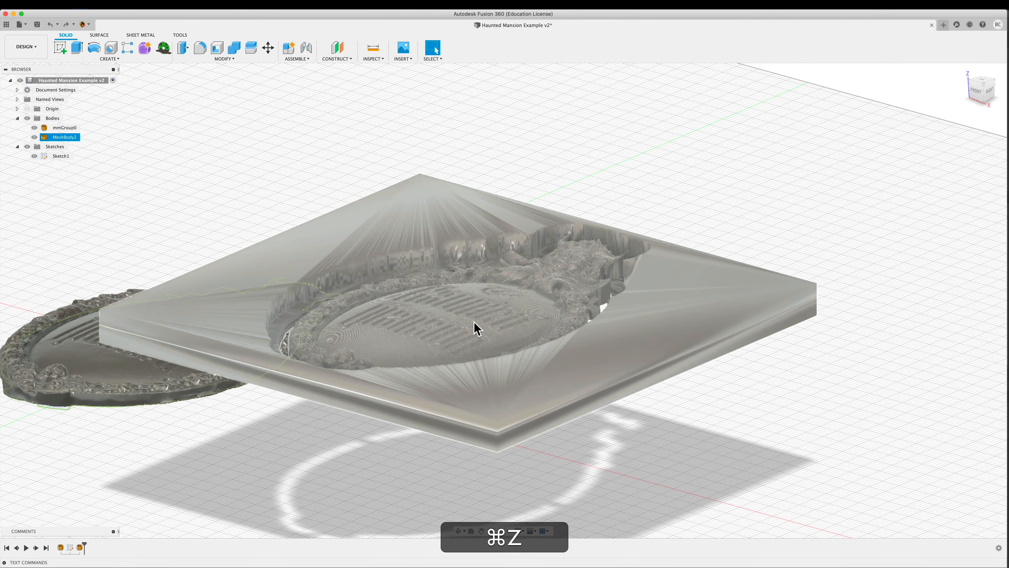
{"action": "key", "text": "super+z"}
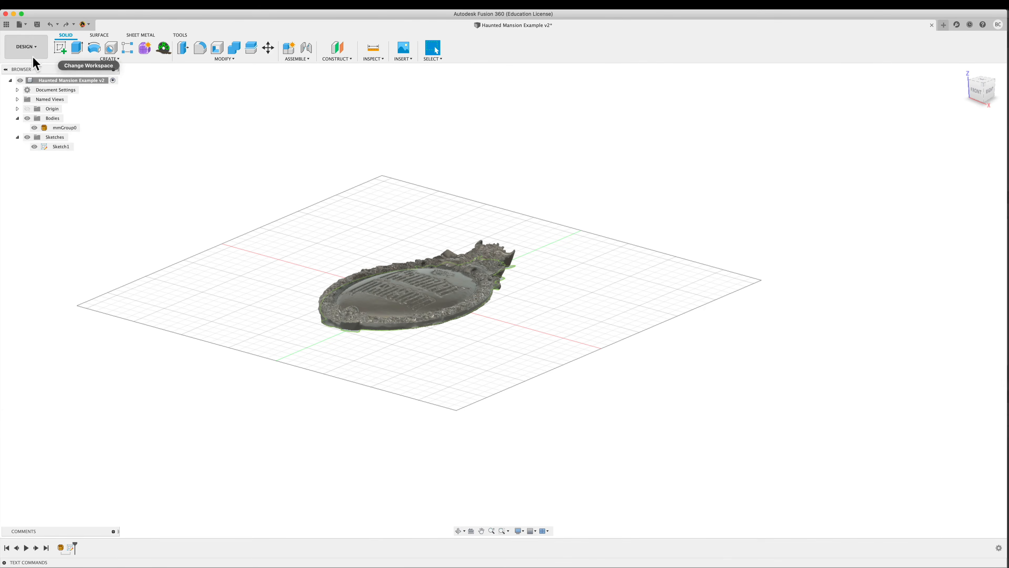
{"action": "left_click", "coordinate": [33, 55]}
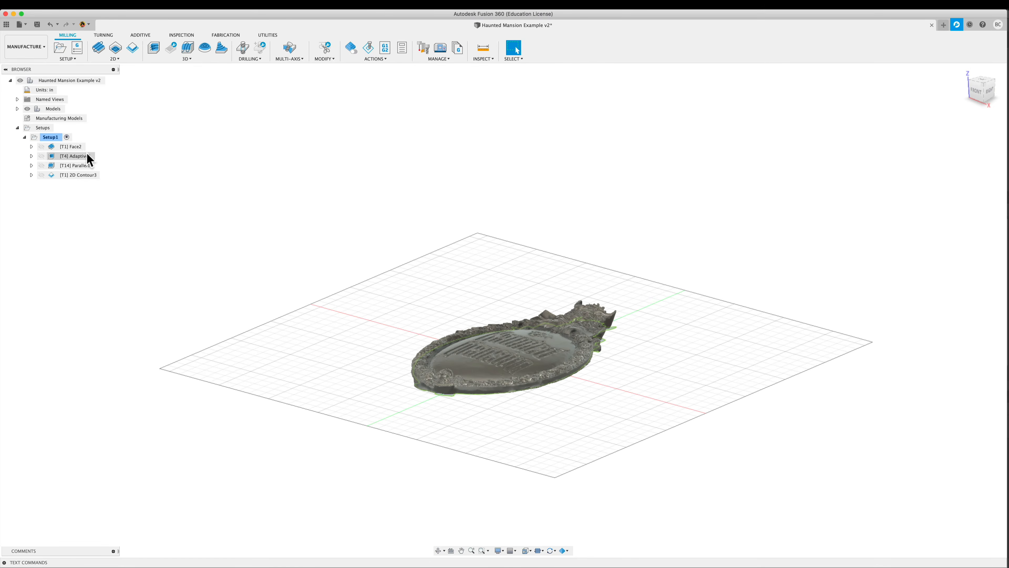
Open post processing for the Face2 operation and review the properties and settings of the Easel / f360-easel post processor.
{"action": "left_click", "coordinate": [74, 147]}
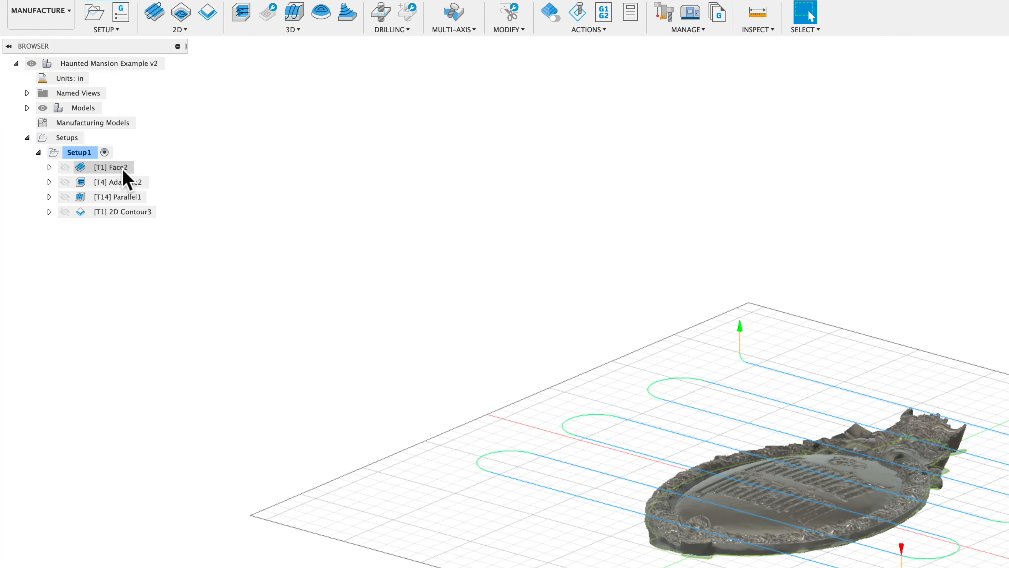
{"action": "right_click", "coordinate": [126, 180]}
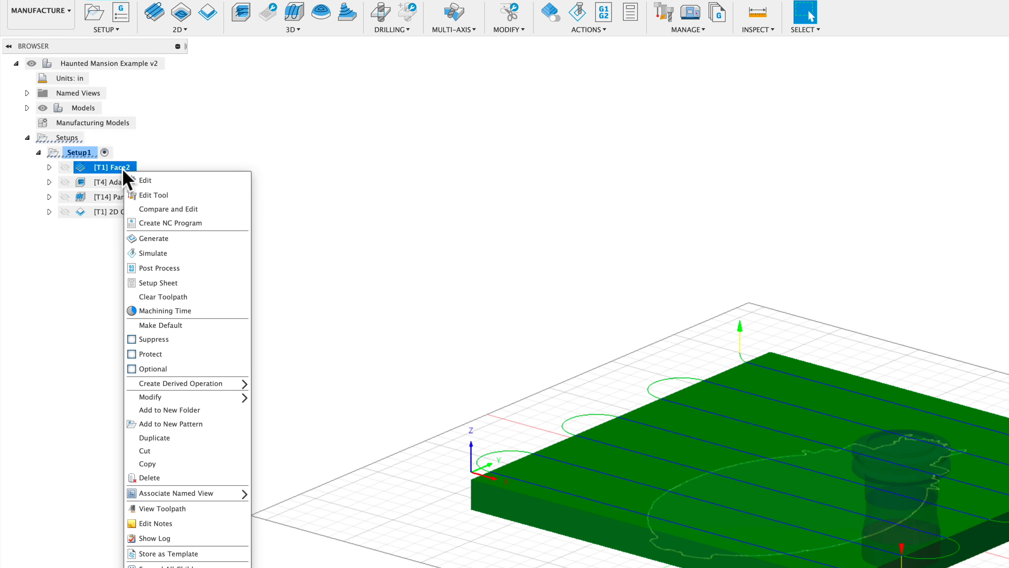
{"action": "left_click", "coordinate": [158, 268]}
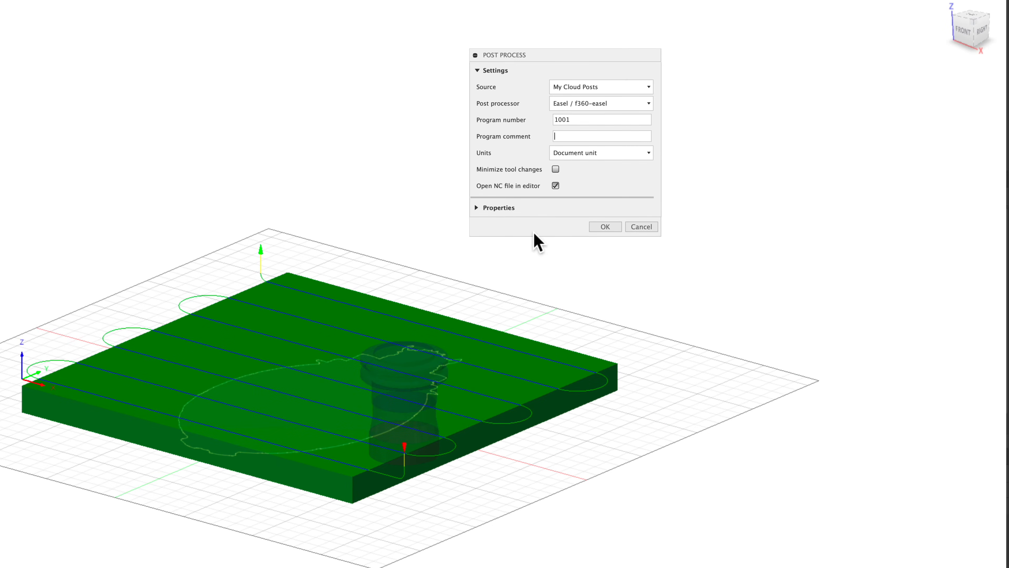
{"action": "left_click", "coordinate": [477, 207]}
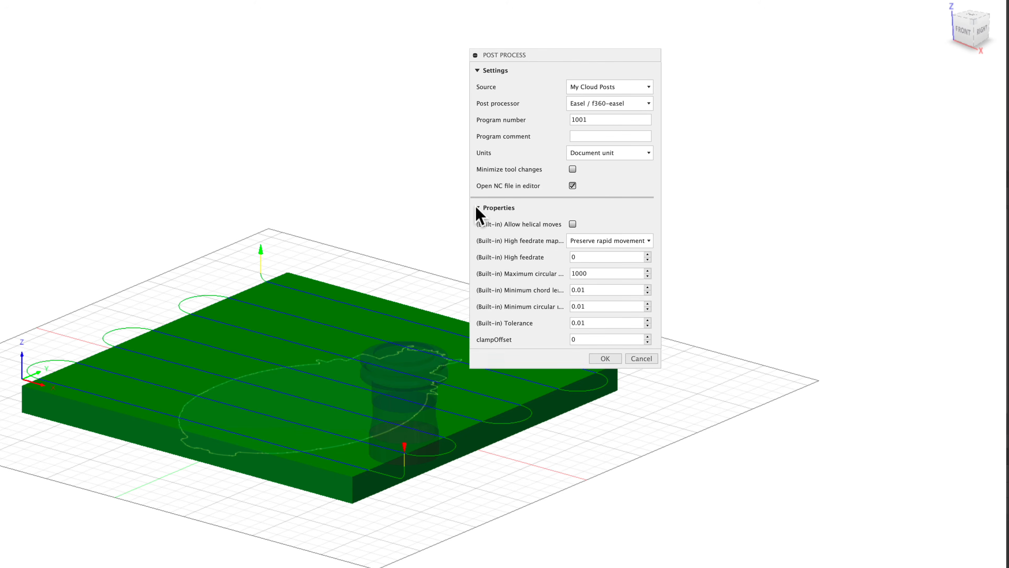
{"action": "left_click", "coordinate": [476, 207]}
{"action": "left_click", "coordinate": [595, 119]}
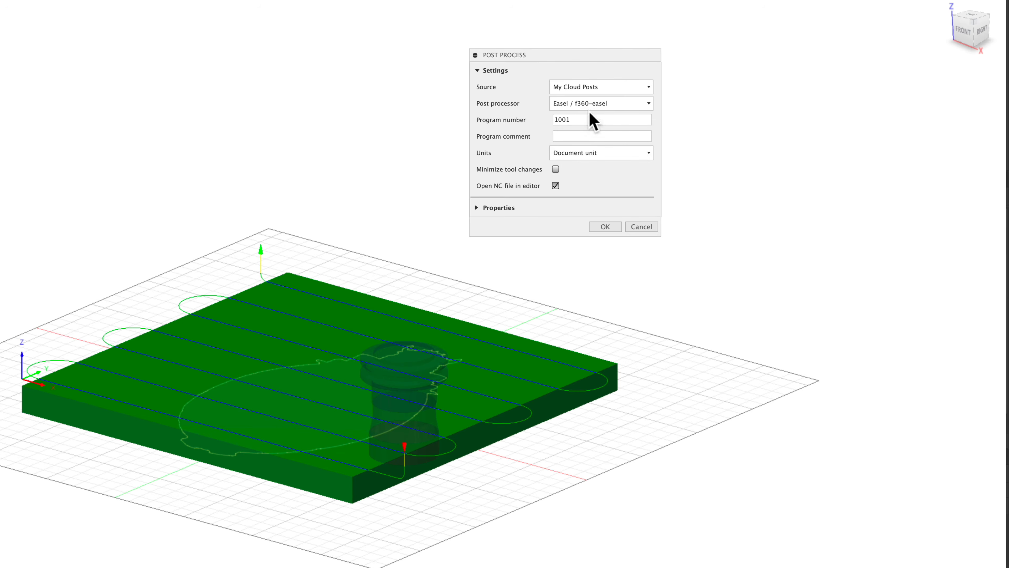
{"action": "left_click", "coordinate": [603, 104]}
{"action": "left_click", "coordinate": [604, 111]}
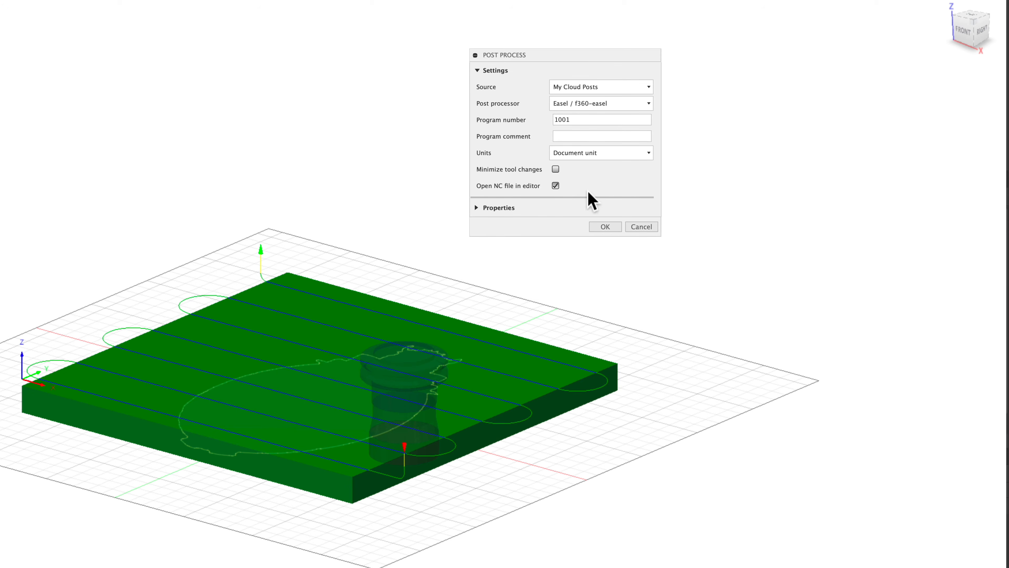
Post process the Face2 toolpath and save it to the Desktop as 1.nc.
{"action": "left_click", "coordinate": [605, 226]}
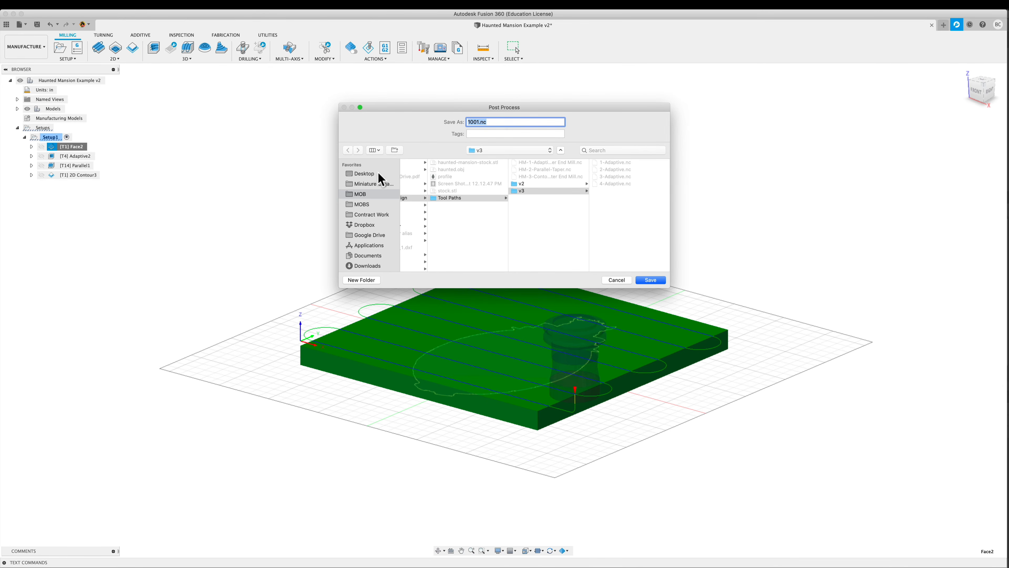
{"action": "left_click", "coordinate": [379, 175]}
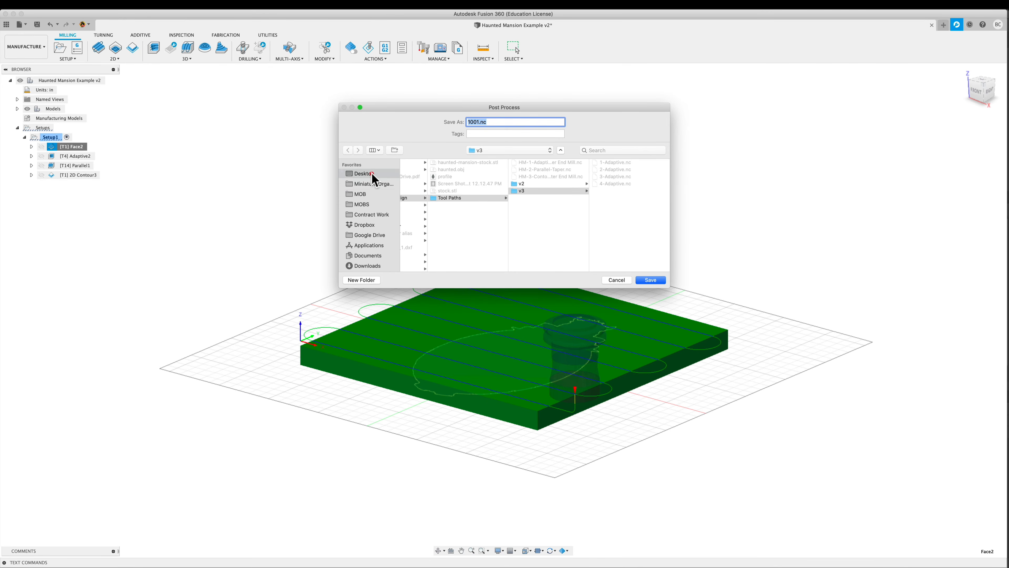
{"action": "key", "text": "Return"}
{"action": "left_click", "coordinate": [476, 122]}
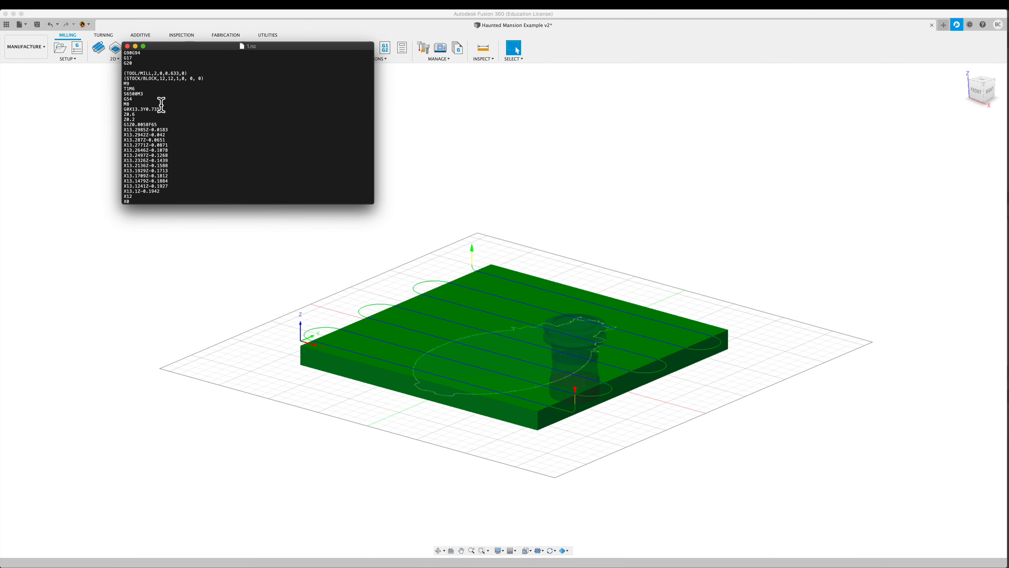
Examine the G-code of 1.nc, including the tool, spindle and first positioning lines from T1M6 to Z0.2.
{"action": "scroll", "coordinate": [161, 104], "scroll_direction": "down", "scroll_amount": 1}
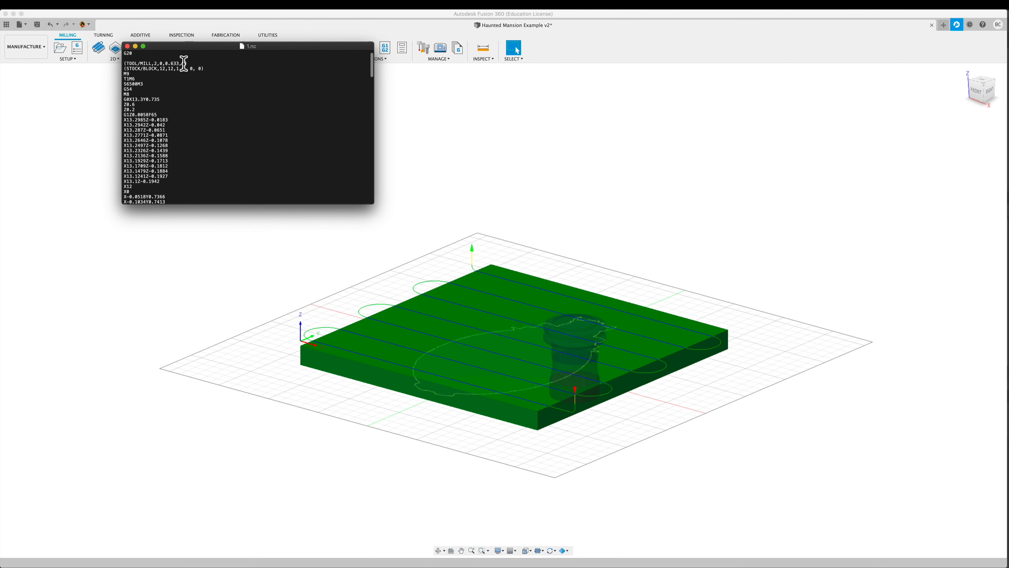
{"action": "left_click_drag", "start_coordinate": [193, 49], "coordinate": [467, 103]}
{"action": "scroll", "coordinate": [409, 205], "scroll_direction": "up", "scroll_amount": 1}
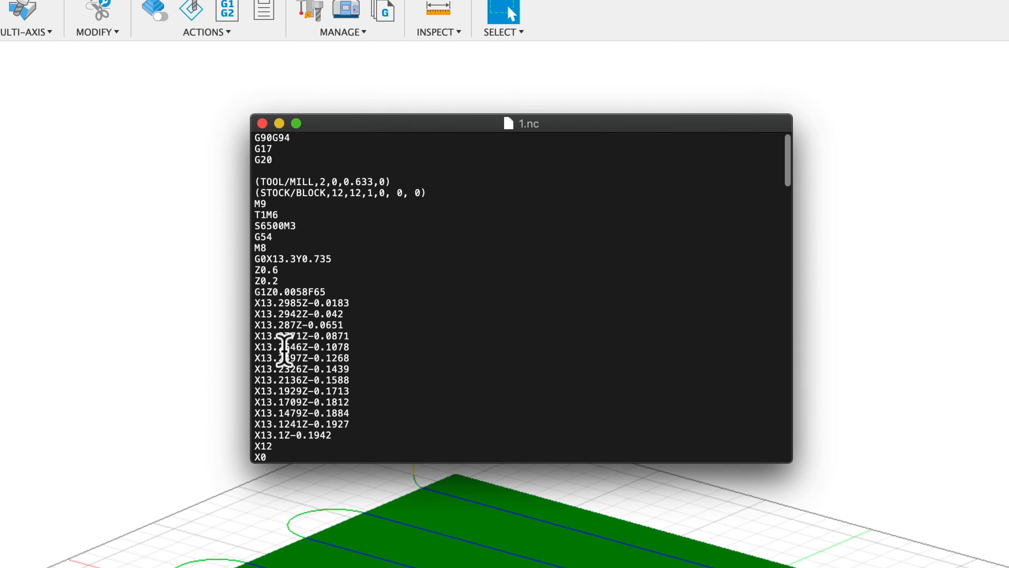
{"action": "left_click_drag", "start_coordinate": [259, 214], "coordinate": [279, 285]}
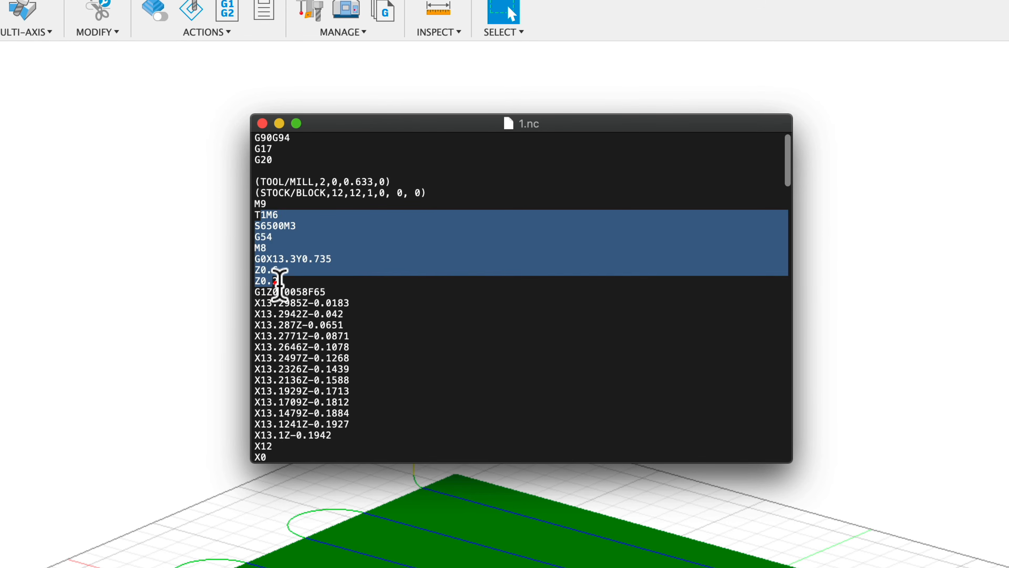
{"action": "left_click", "coordinate": [315, 353]}
{"action": "scroll", "coordinate": [310, 366], "scroll_direction": "down", "scroll_amount": 10}
{"action": "scroll", "coordinate": [310, 365], "scroll_direction": "down", "scroll_amount": 15}
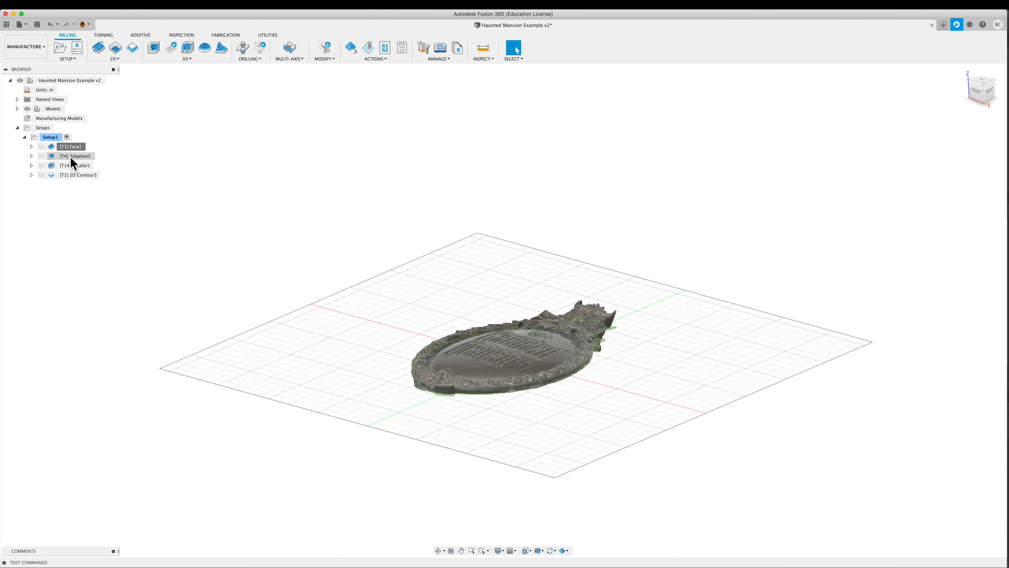
Post process the Adaptive2 toolpath.
{"action": "left_click", "coordinate": [73, 158]}
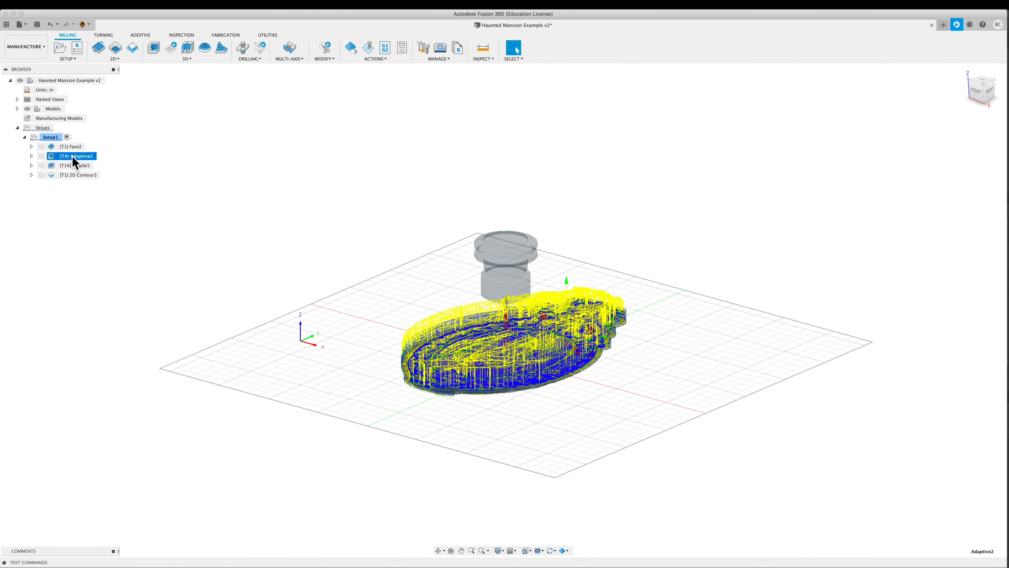
{"action": "right_click", "coordinate": [72, 156]}
{"action": "left_click", "coordinate": [102, 226]}
{"action": "key", "text": "Escape"}
{"action": "left_click", "coordinate": [77, 193]}
Post process the Parallel1 toolpath with the Easel / f360-easel post processor, save its NC file and close the code listing.
{"action": "right_click", "coordinate": [81, 166]}
{"action": "key", "text": "Escape"}
{"action": "right_click", "coordinate": [81, 166]}
{"action": "key", "text": "Escape"}
{"action": "right_click", "coordinate": [83, 166]}
{"action": "left_click", "coordinate": [104, 227]}
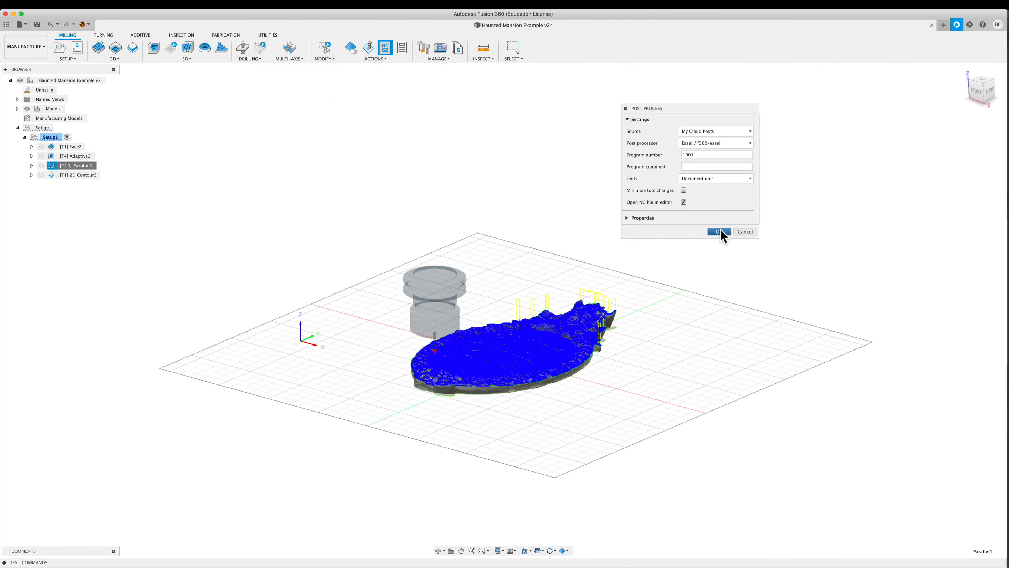
{"action": "left_click", "coordinate": [721, 231]}
{"action": "left_click", "coordinate": [651, 279]}
{"action": "left_click", "coordinate": [130, 46]}
{"action": "right_click", "coordinate": [86, 174]}
{"action": "left_click", "coordinate": [107, 226]}
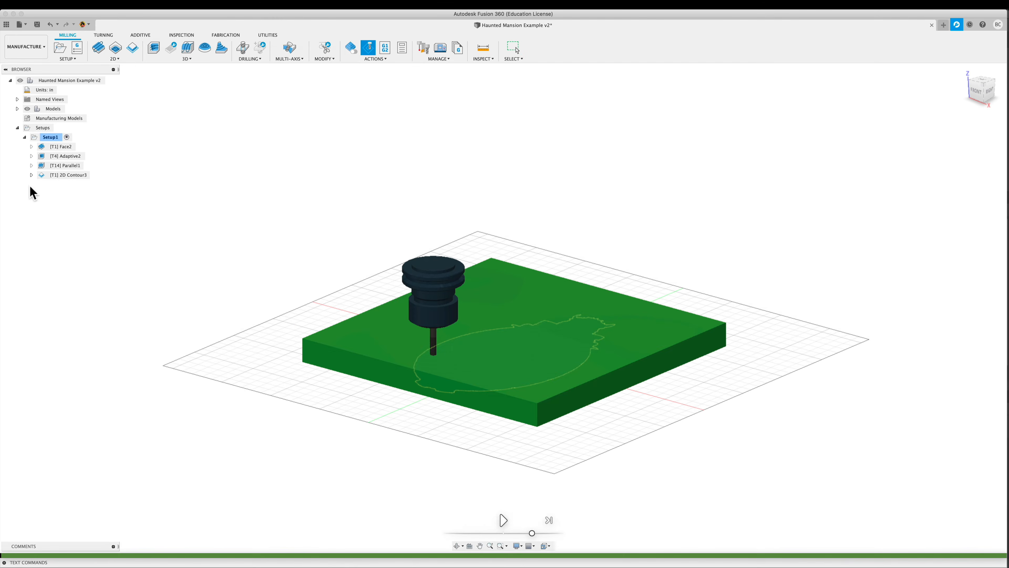
{"action": "key", "text": "Escape"}
Post process the 2D Contour3 toolpath and save it as 4.nc.
{"action": "right_click", "coordinate": [81, 175]}
{"action": "left_click", "coordinate": [105, 236]}
{"action": "left_click", "coordinate": [720, 233]}
{"action": "type", "text": "4.nc"}
{"action": "left_click", "coordinate": [649, 280]}
{"action": "left_click", "coordinate": [447, 185]}
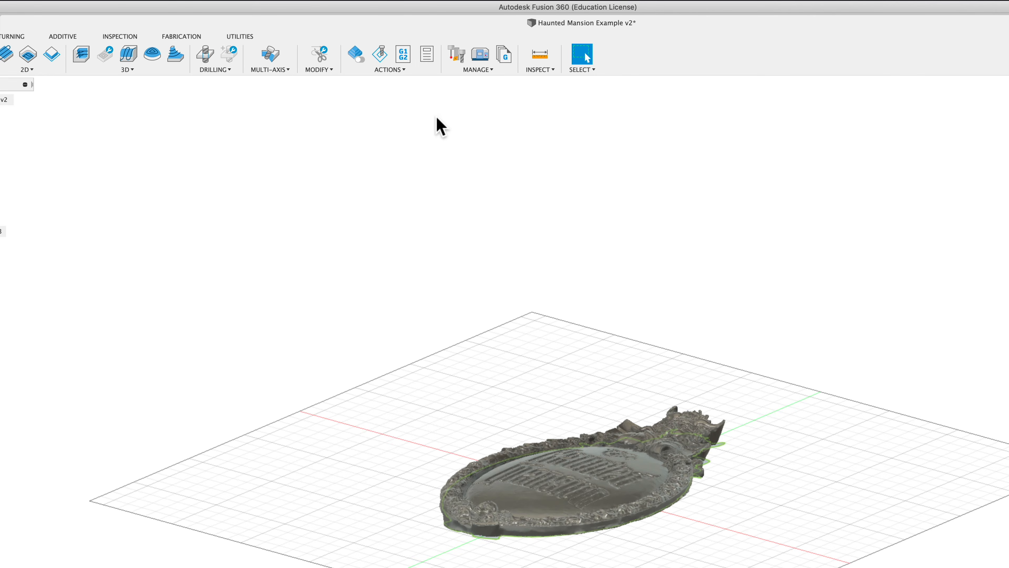
Generate the setup sheet for Setup1 in the nc folder and review its stock, totals and tool sections.
{"action": "left_click", "coordinate": [428, 55]}
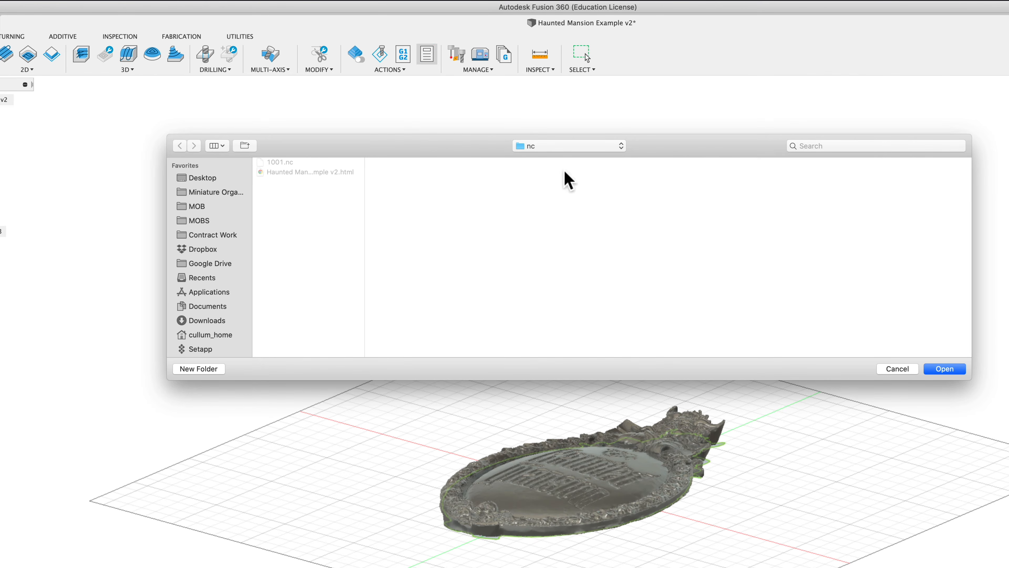
{"action": "left_click", "coordinate": [947, 369]}
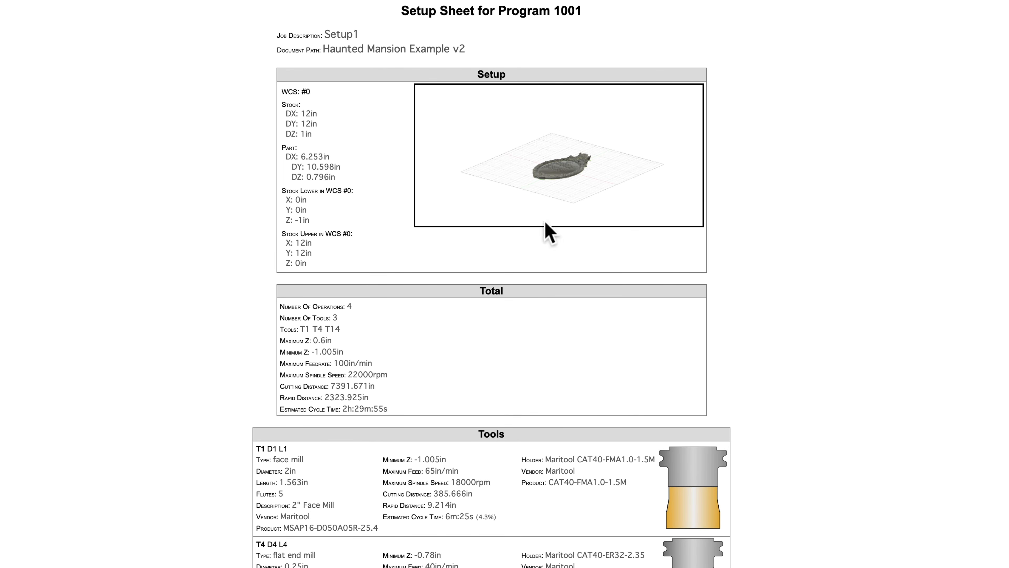
{"action": "scroll", "coordinate": [467, 191], "scroll_direction": "down", "scroll_amount": 8}
{"action": "scroll", "coordinate": [426, 378], "scroll_direction": "up", "scroll_amount": 8}
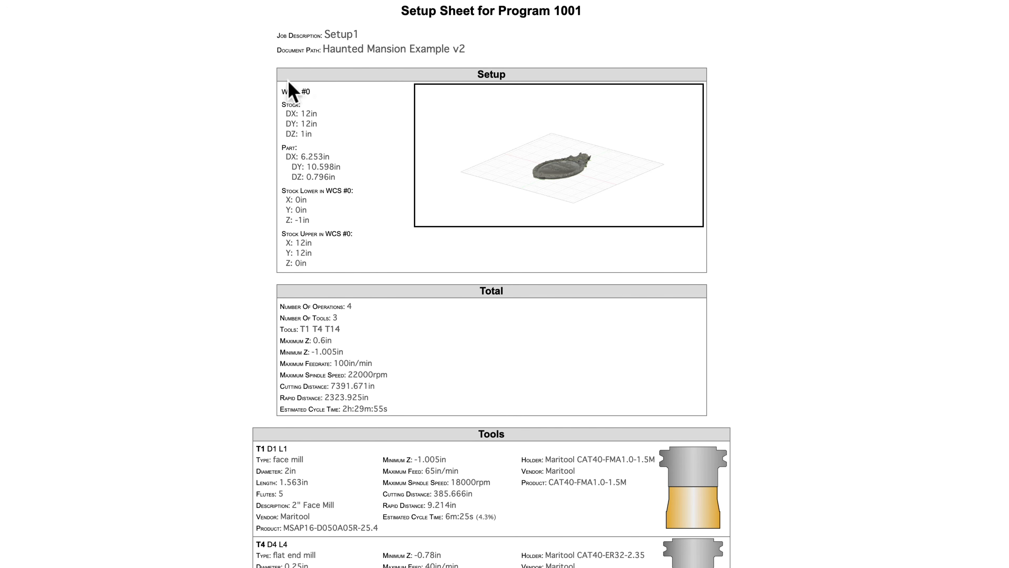
{"action": "scroll", "coordinate": [306, 275], "scroll_direction": "down", "scroll_amount": 2}
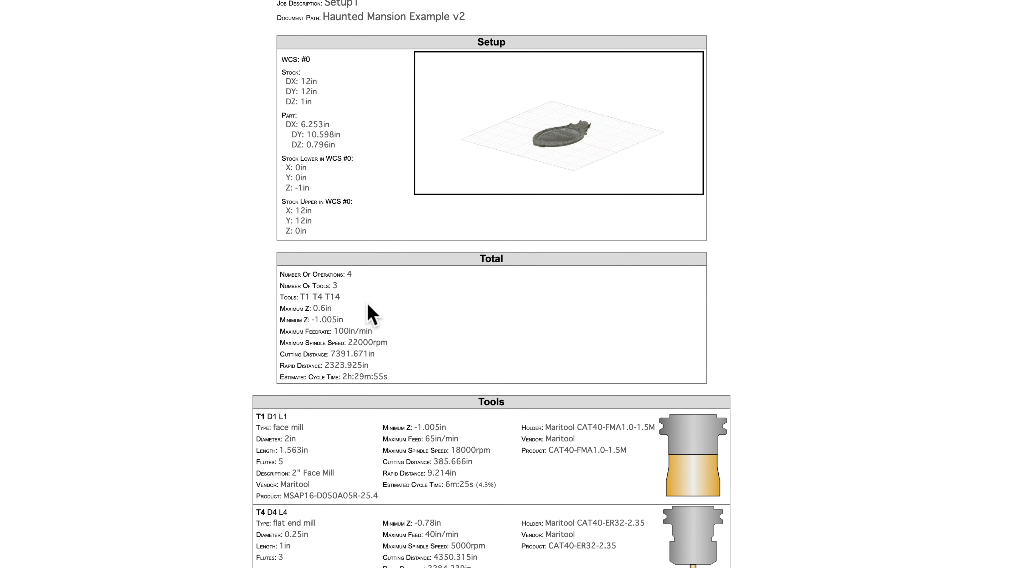
{"action": "scroll", "coordinate": [368, 306], "scroll_direction": "down", "scroll_amount": 1}
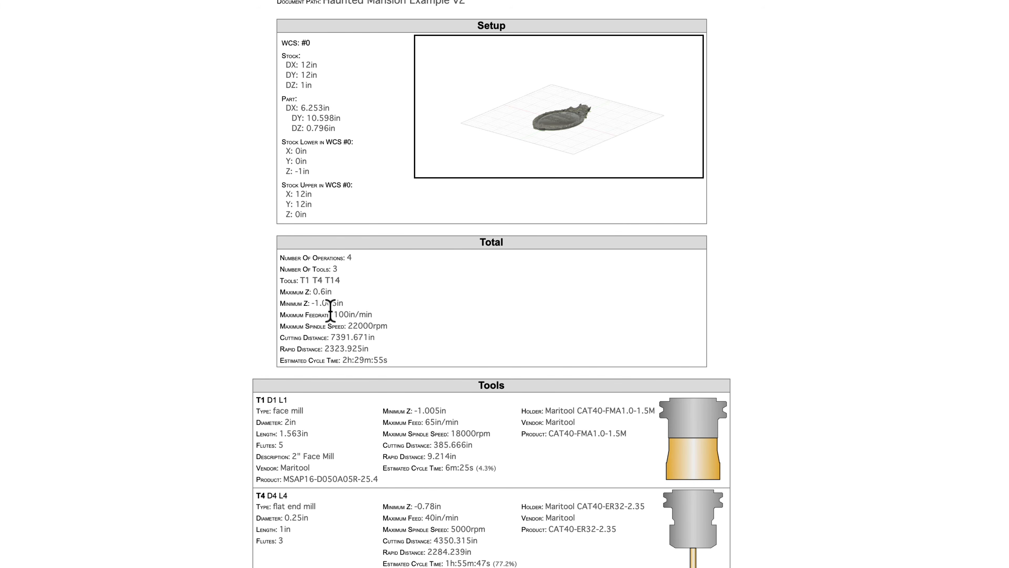
Review the estimated cycle time in the setup sheet's totals, the tool details and the start of the operations list.
{"action": "left_click_drag", "start_coordinate": [331, 312], "coordinate": [371, 349]}
{"action": "left_click", "coordinate": [370, 340]}
{"action": "scroll", "coordinate": [409, 383], "scroll_direction": "down", "scroll_amount": 2}
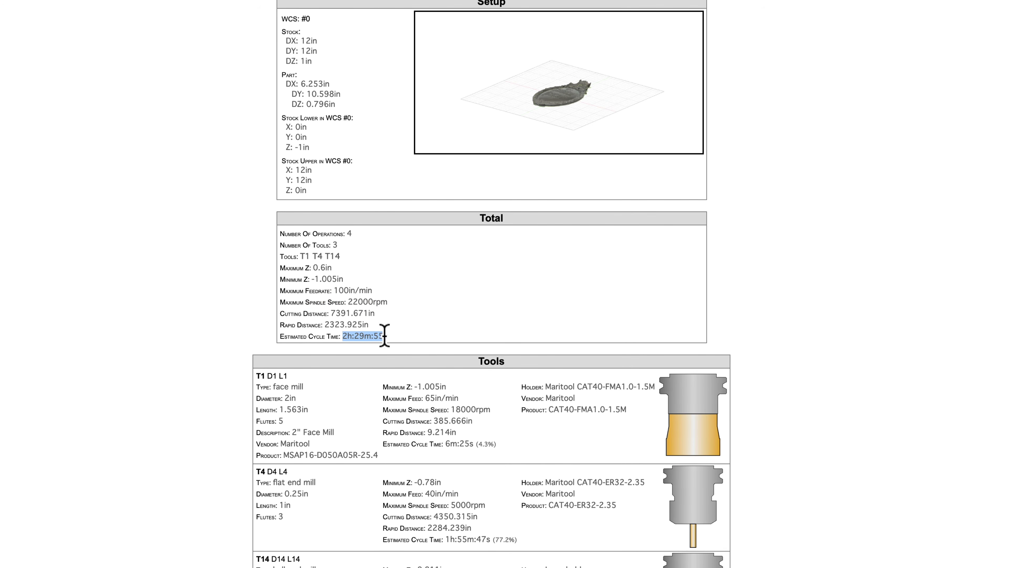
{"action": "scroll", "coordinate": [479, 438], "scroll_direction": "down", "scroll_amount": 10}
{"action": "left_click", "coordinate": [466, 386]}
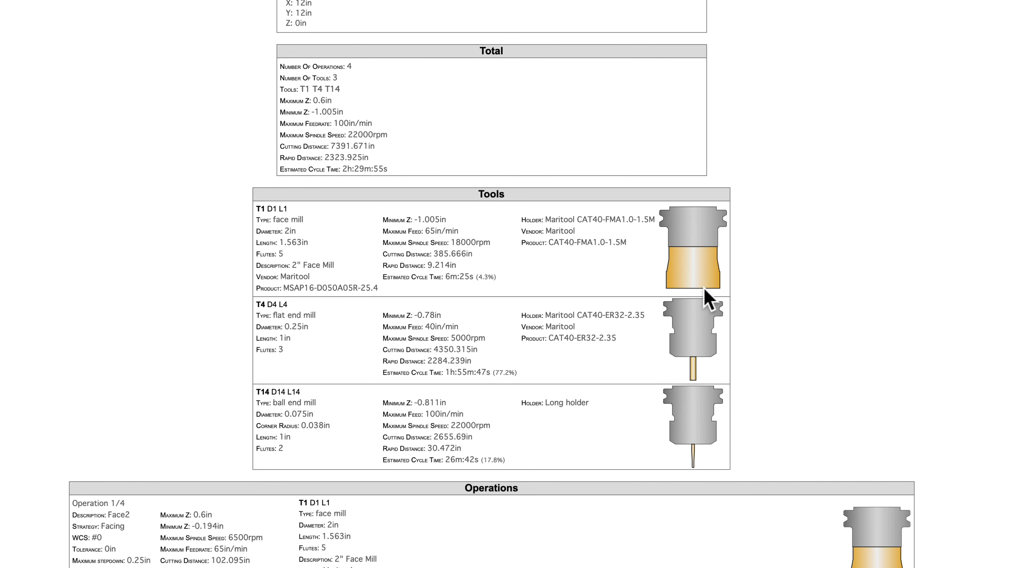
{"action": "scroll", "coordinate": [703, 370], "scroll_direction": "down", "scroll_amount": 5}
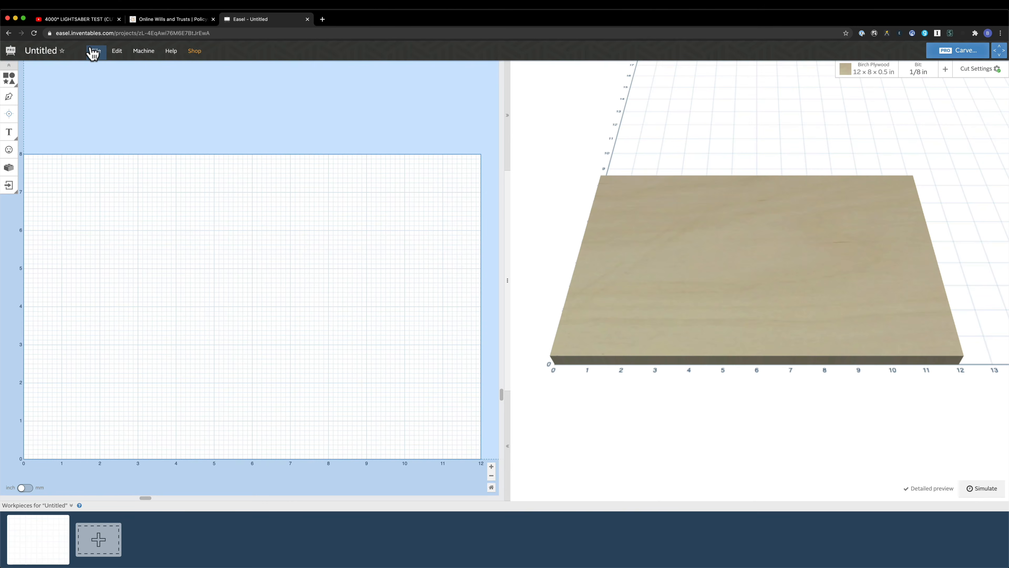
Switch to Easel and rename the untitled project as Haunted Mansion 2.
{"action": "left_click", "coordinate": [41, 51]}
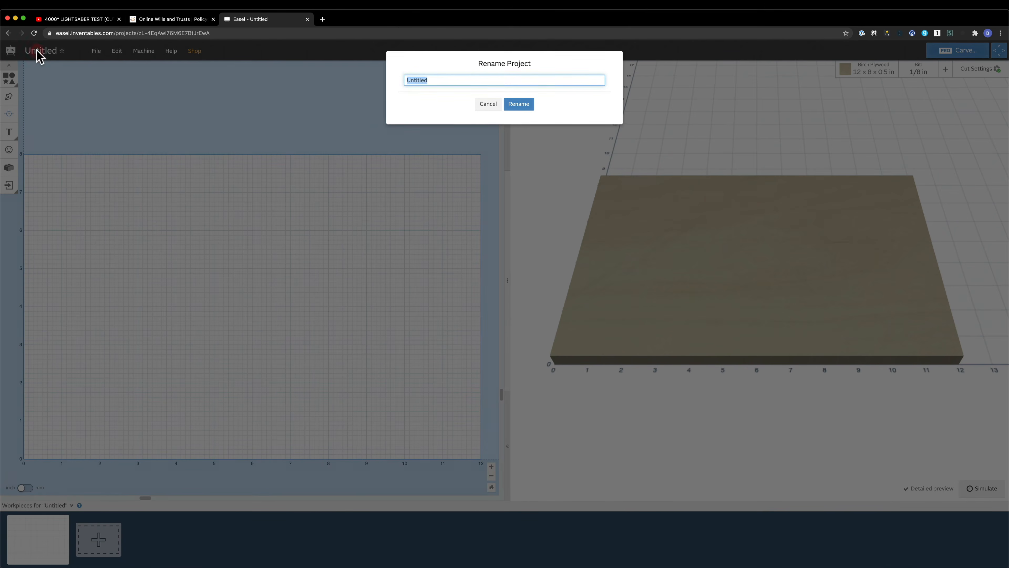
{"action": "type", "text": "Hau"}
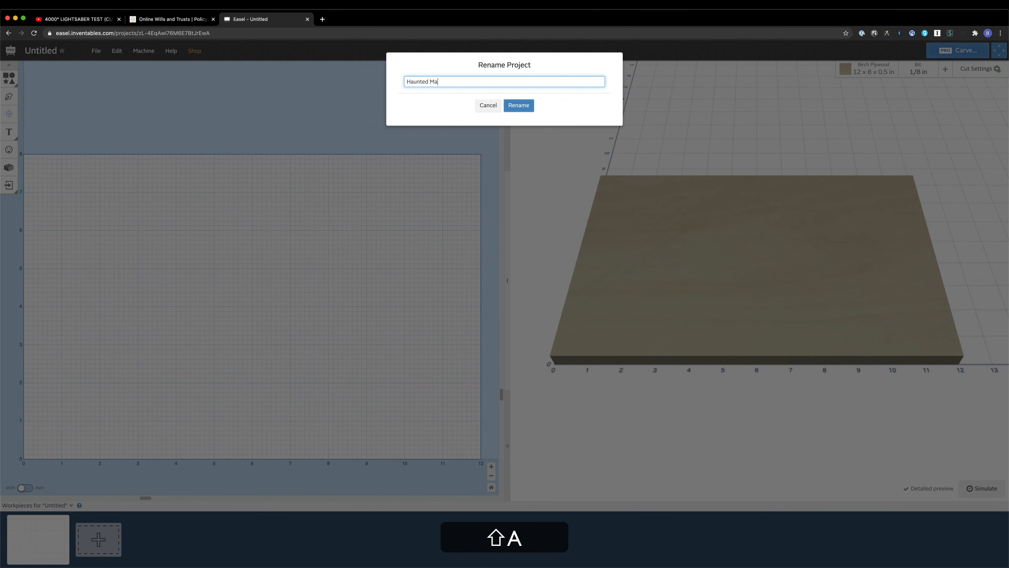
{"action": "type", "text": "nted Mansion 2"}
{"action": "key", "text": "Return"}
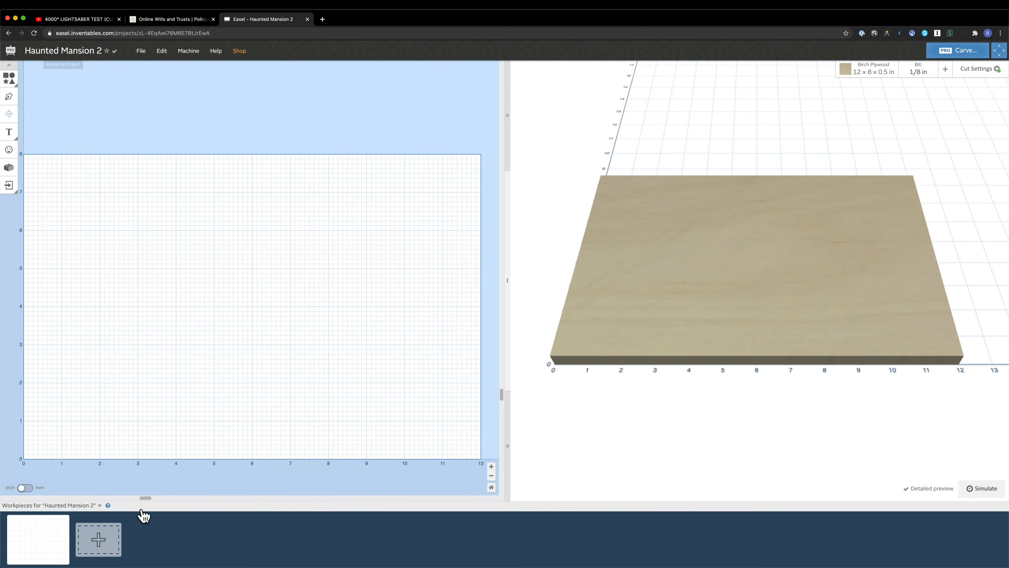
Import the g-code file 1.nc from the HM-Toolpath folder into the first workpiece and inspect its facing toolpath.
{"action": "left_click", "coordinate": [141, 51]}
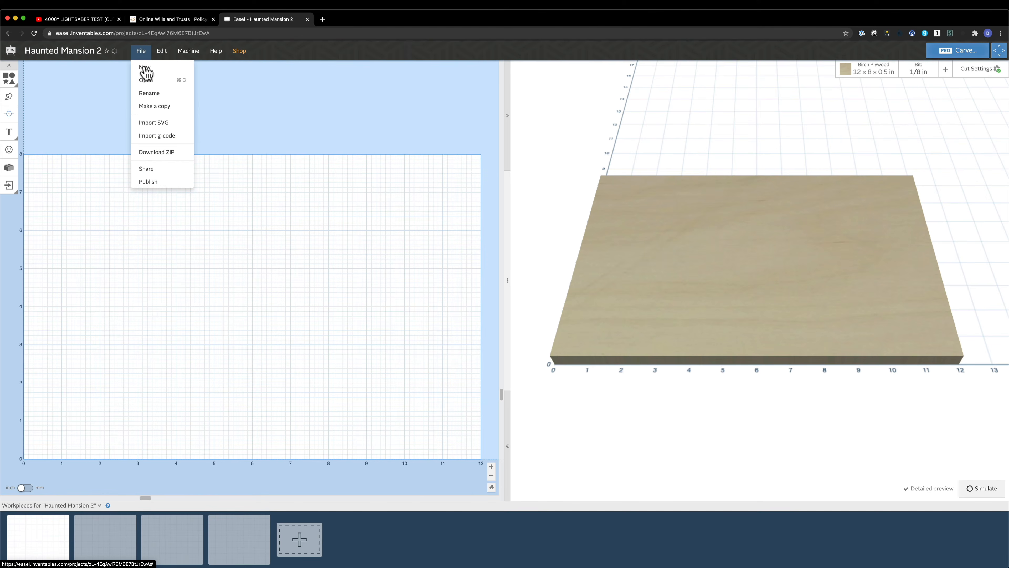
{"action": "left_click", "coordinate": [163, 136]}
{"action": "left_click", "coordinate": [445, 89]}
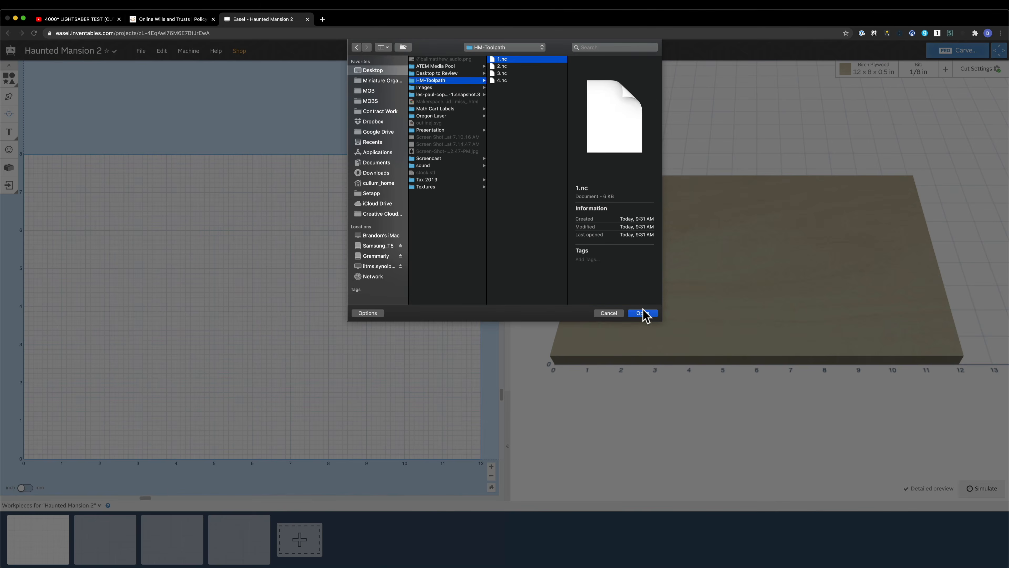
{"action": "left_click", "coordinate": [645, 314]}
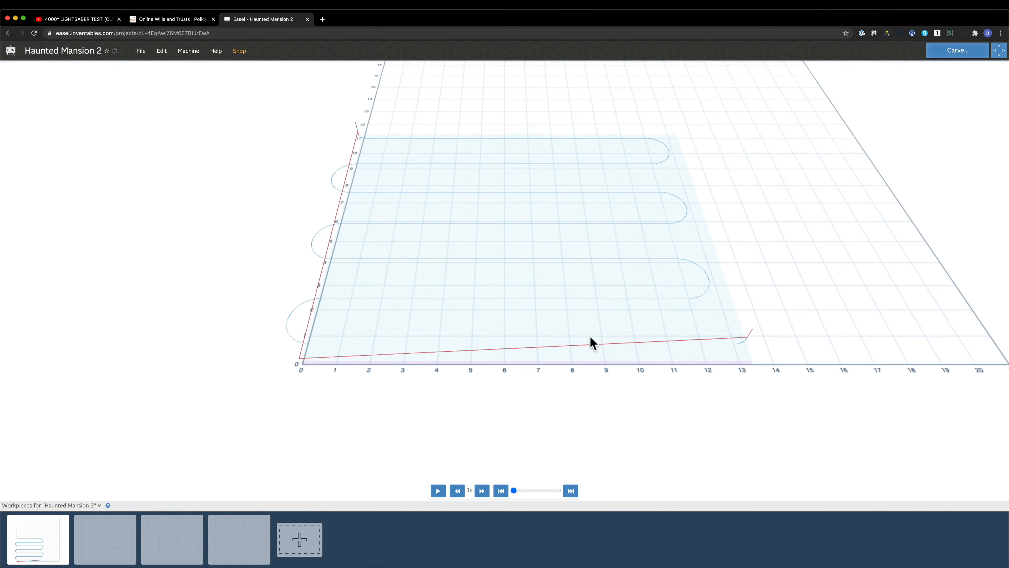
{"action": "left_click_drag", "start_coordinate": [448, 412], "coordinate": [573, 279], "text": "shift"}
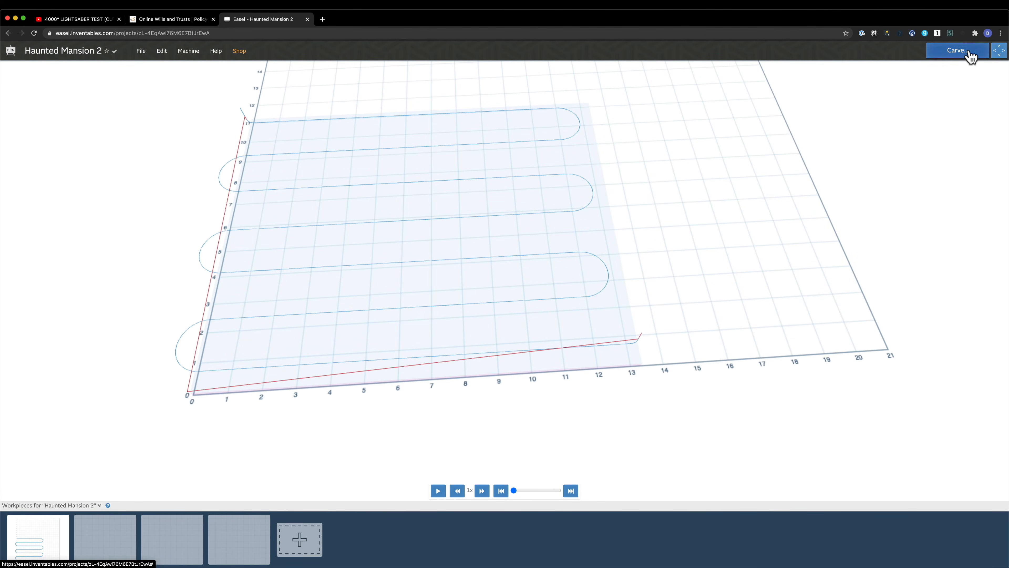
{"action": "scroll", "coordinate": [465, 350], "scroll_direction": "down", "scroll_amount": 5}
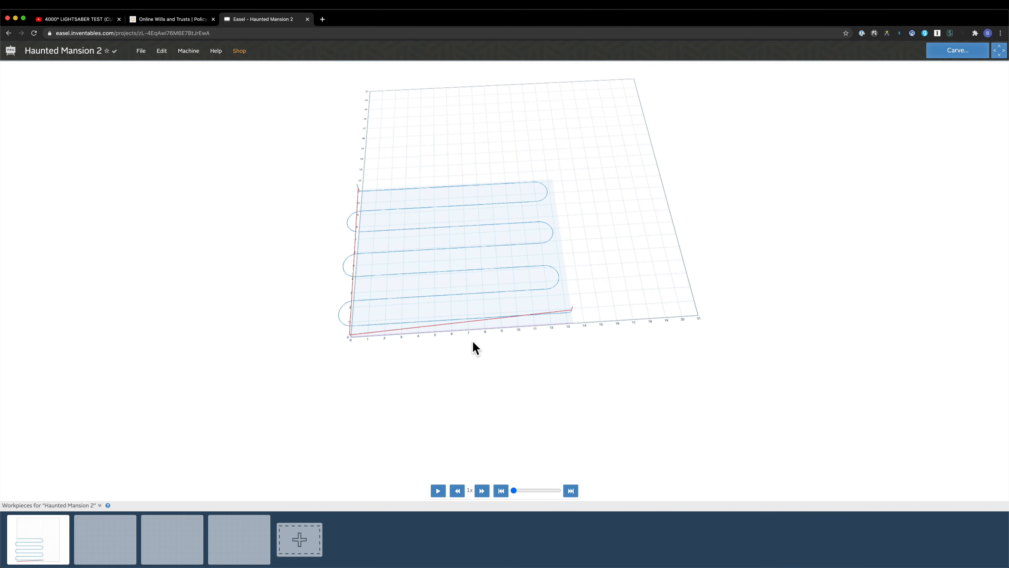
{"action": "scroll", "coordinate": [470, 345], "scroll_direction": "up", "scroll_amount": 1}
{"action": "left_click_drag", "start_coordinate": [621, 338], "coordinate": [618, 338]}
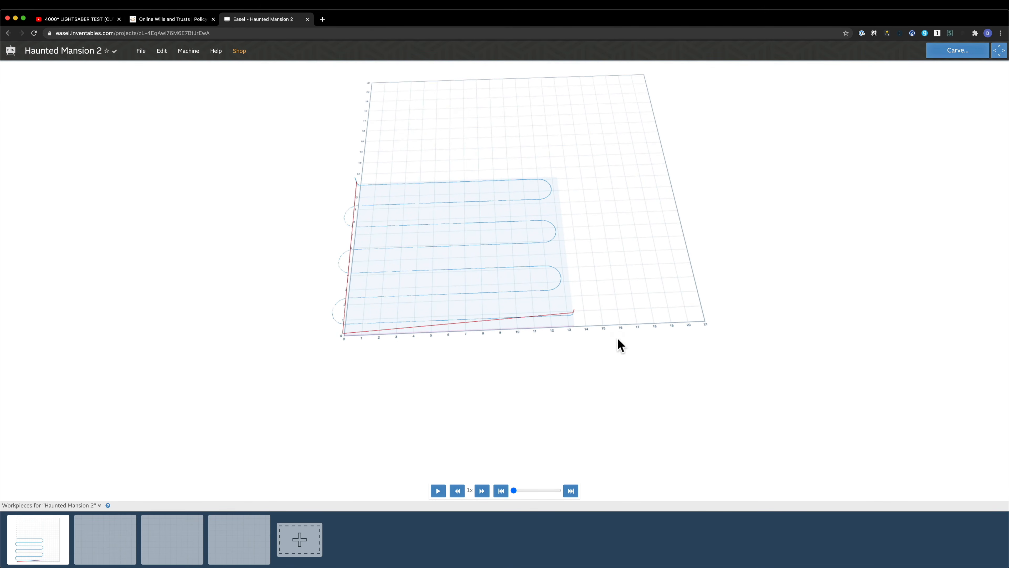
{"action": "scroll", "coordinate": [505, 324], "scroll_direction": "up", "scroll_amount": 3}
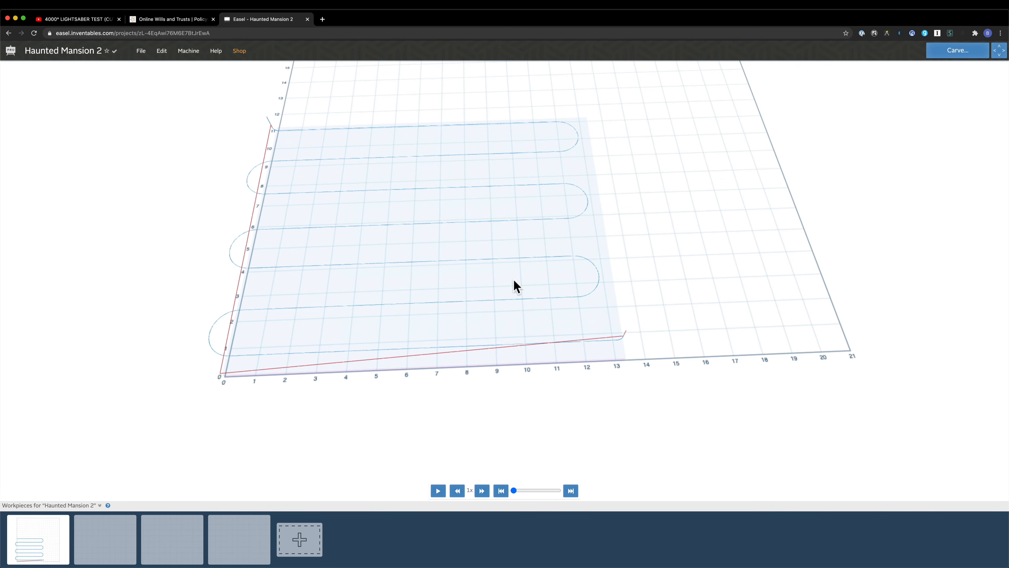
Import the g-code file 2.nc into the second workpiece.
{"action": "left_click", "coordinate": [83, 546]}
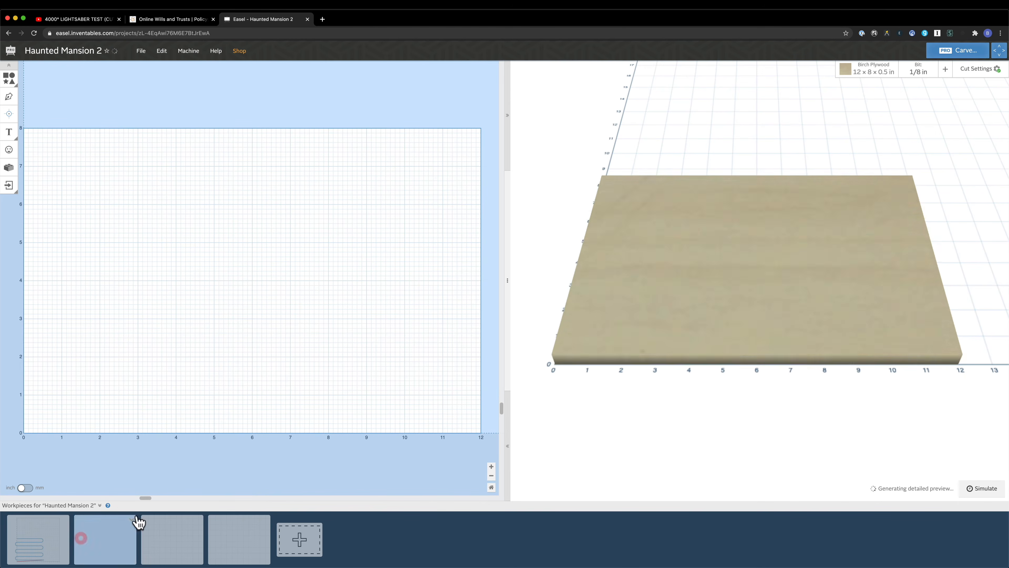
{"action": "left_click", "coordinate": [143, 51]}
{"action": "left_click", "coordinate": [163, 135]}
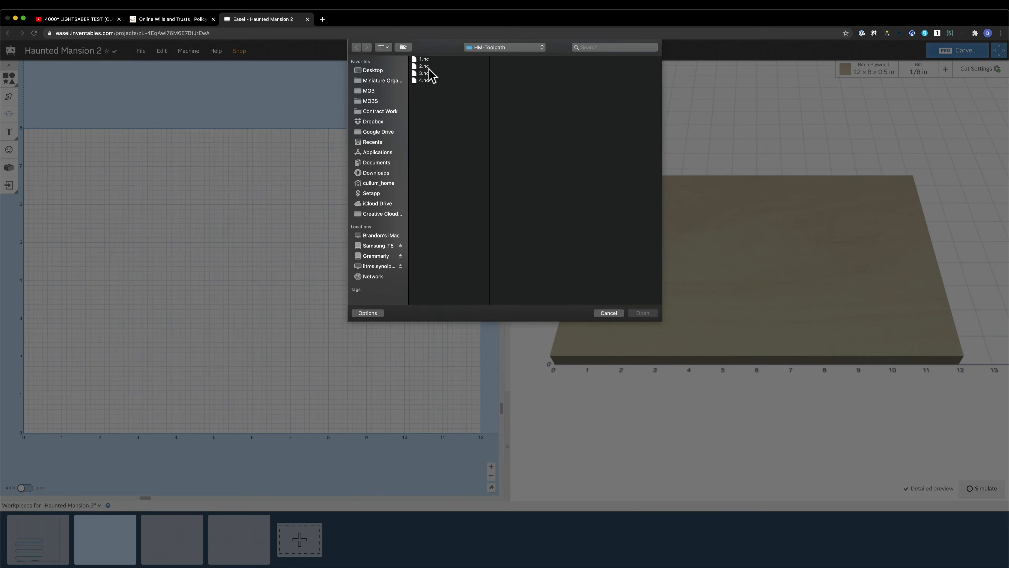
{"action": "double_click", "coordinate": [428, 75]}
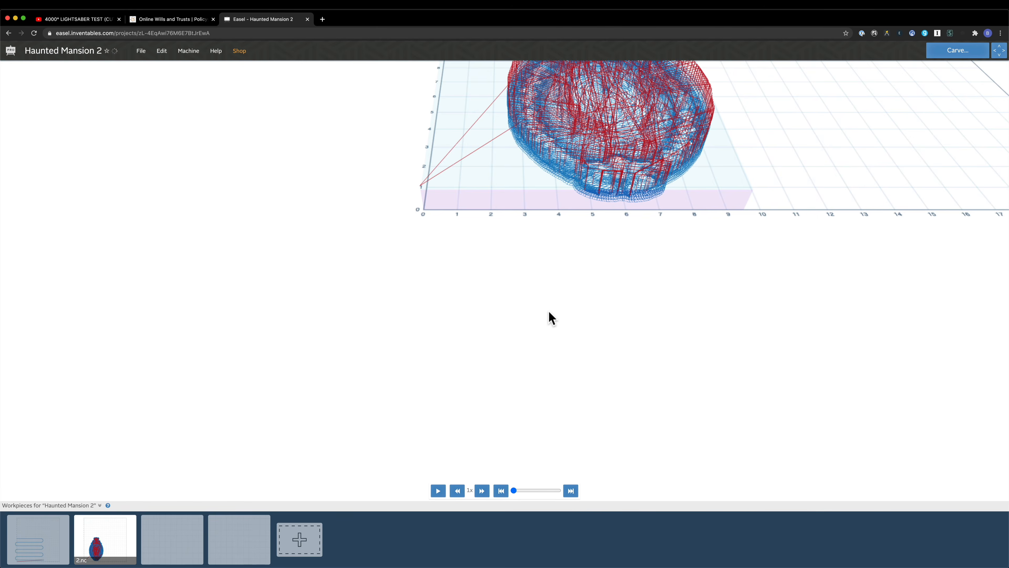
Import the g-code file 3.nc into the third workpiece and inspect its finishing passes up close.
{"action": "left_click", "coordinate": [183, 535]}
{"action": "left_click", "coordinate": [145, 51]}
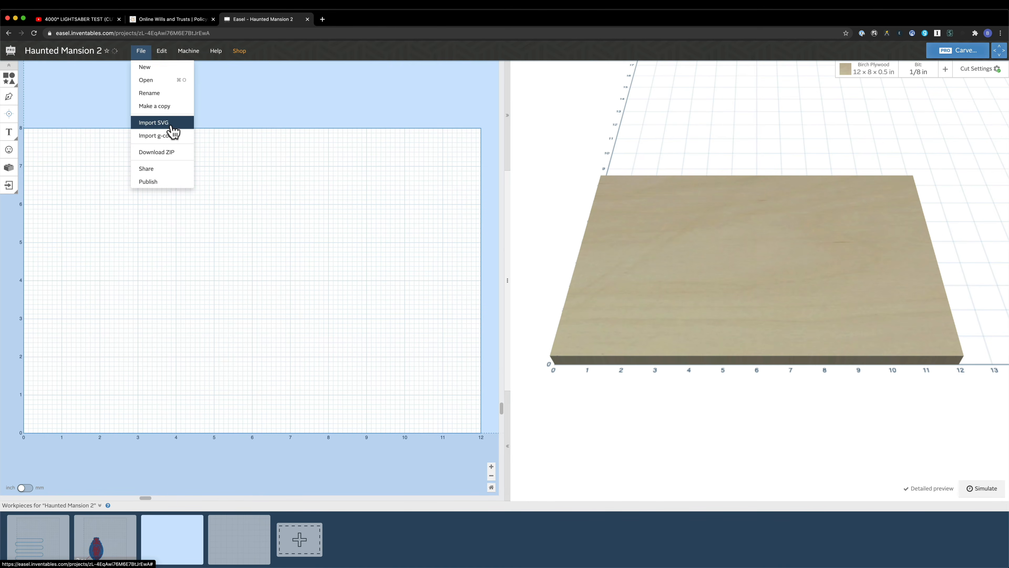
{"action": "left_click", "coordinate": [169, 135]}
{"action": "left_click", "coordinate": [422, 74]}
{"action": "left_click", "coordinate": [642, 313]}
{"action": "left_click_drag", "start_coordinate": [646, 332], "coordinate": [432, 400]}
{"action": "scroll", "coordinate": [440, 259], "scroll_direction": "down", "scroll_amount": 10}
{"action": "scroll", "coordinate": [440, 259], "scroll_direction": "up", "scroll_amount": 12}
{"action": "scroll", "coordinate": [448, 230], "scroll_direction": "up", "scroll_amount": 5}
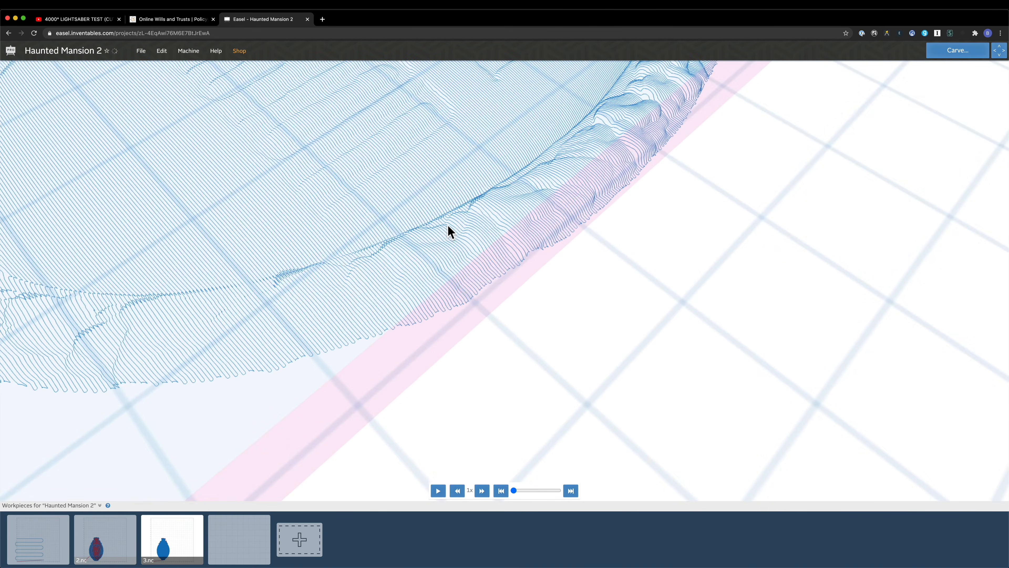
{"action": "scroll", "coordinate": [439, 251], "scroll_direction": "down", "scroll_amount": 6}
Import the g-code file 4.nc into the fourth workpiece and inspect its contour toolpath from several angles.
{"action": "left_click", "coordinate": [253, 539]}
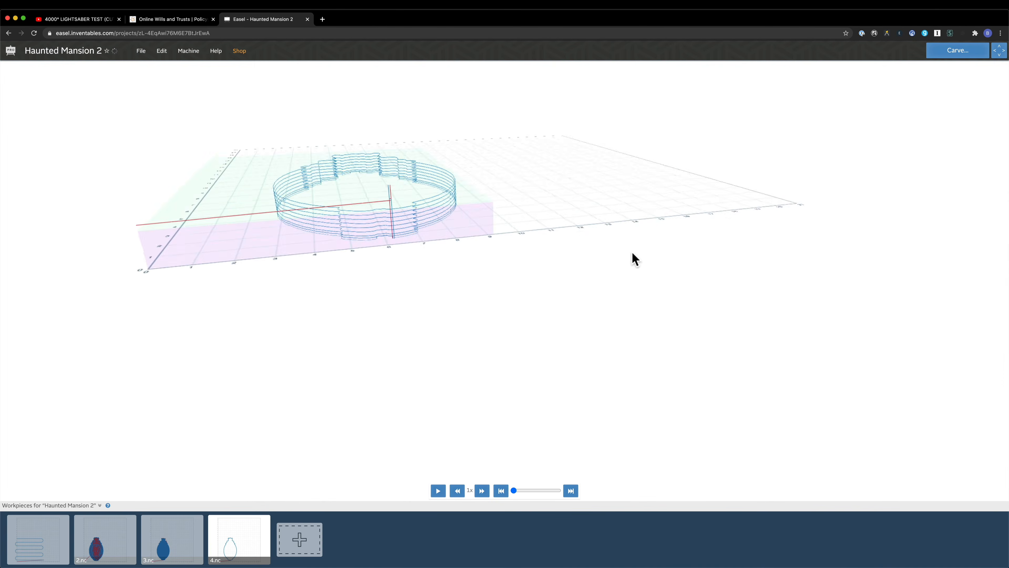
{"action": "left_click_drag", "start_coordinate": [631, 259], "coordinate": [575, 386]}
{"action": "scroll", "coordinate": [458, 315], "scroll_direction": "up", "scroll_amount": 7}
{"action": "scroll", "coordinate": [459, 321], "scroll_direction": "down", "scroll_amount": 6}
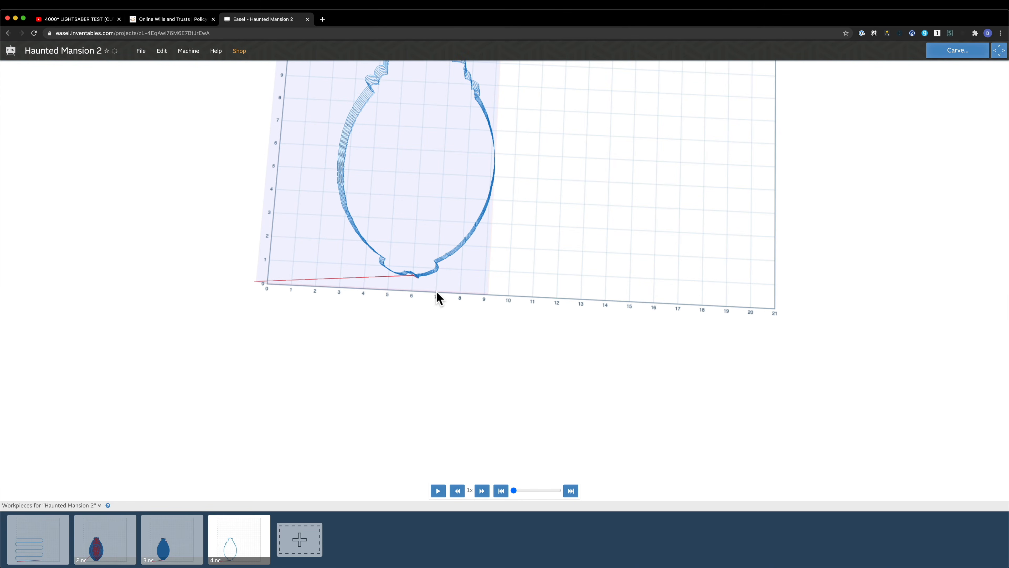
{"action": "mouse_move", "coordinate": [519, 314]}
{"action": "left_mouse_down"}
{"action": "mouse_move", "coordinate": [530, 347]}
{"action": "mouse_move", "coordinate": [507, 269]}
{"action": "mouse_move", "coordinate": [565, 322]}
{"action": "mouse_move", "coordinate": [561, 274]}
{"action": "left_mouse_up"}
{"action": "left_click_drag", "start_coordinate": [650, 207], "coordinate": [524, 282]}
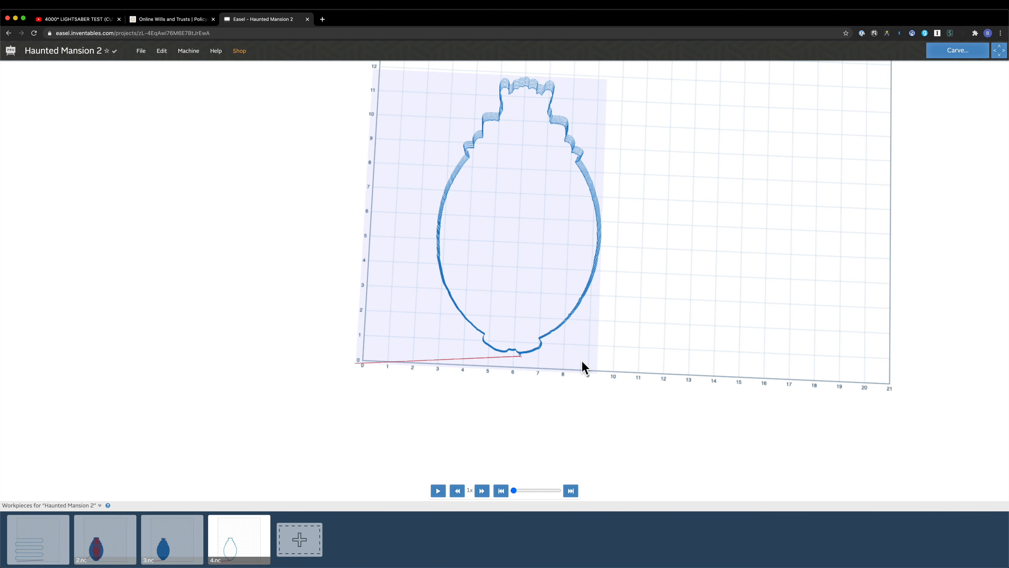
{"action": "scroll", "coordinate": [541, 320], "scroll_direction": "down", "scroll_amount": 5}
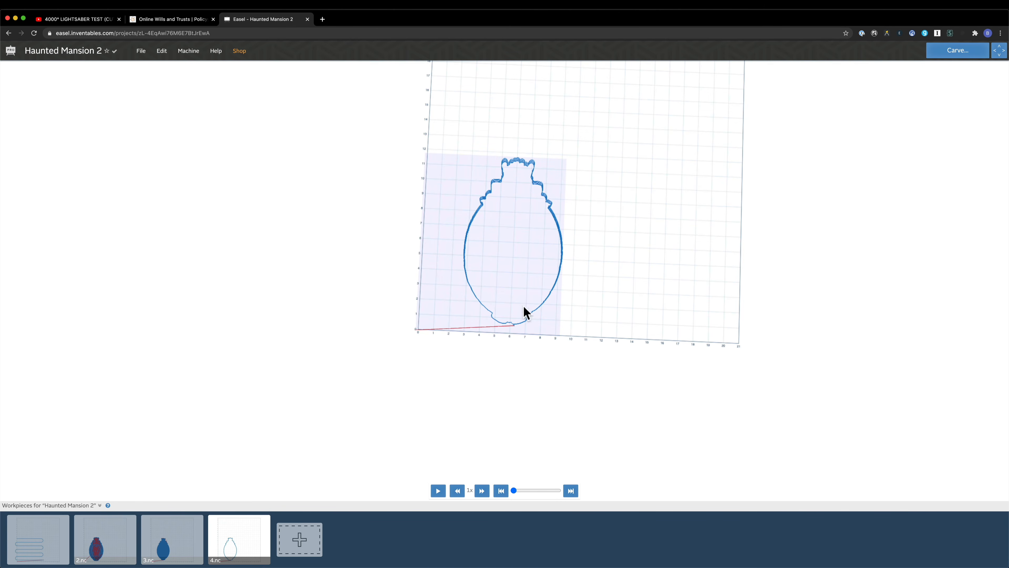
{"action": "left_click_drag", "start_coordinate": [385, 415], "coordinate": [386, 292]}
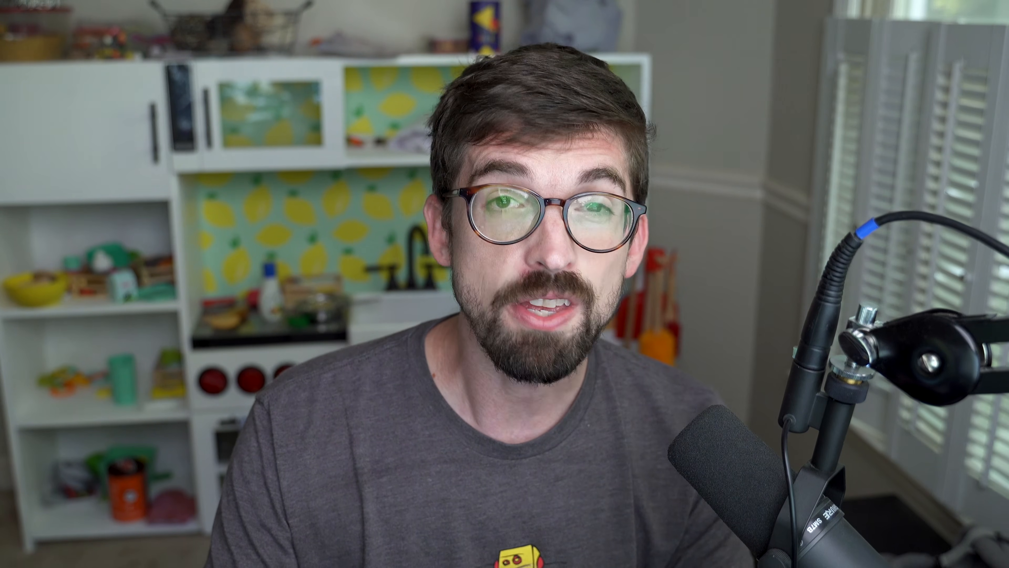